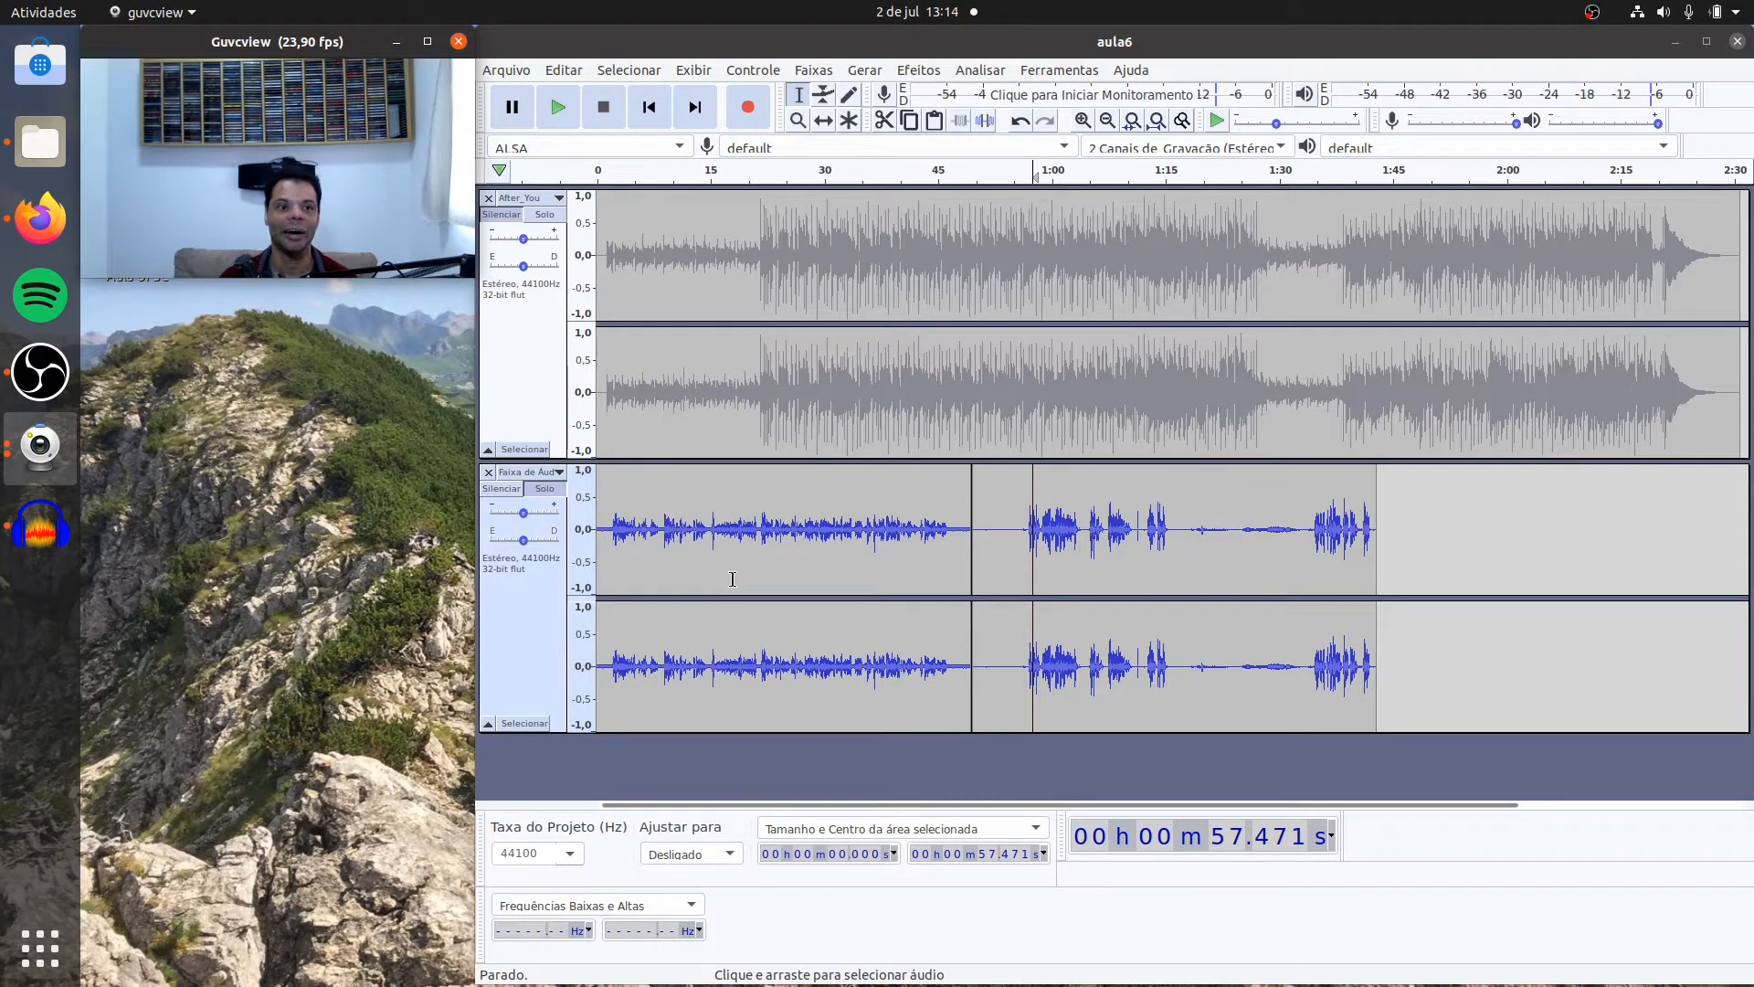
Step: Listen to the voice recording from its start, from about 51 s and from about 1:24 to compare the background noise
{"action": "left_click", "coordinate": [598, 490]}
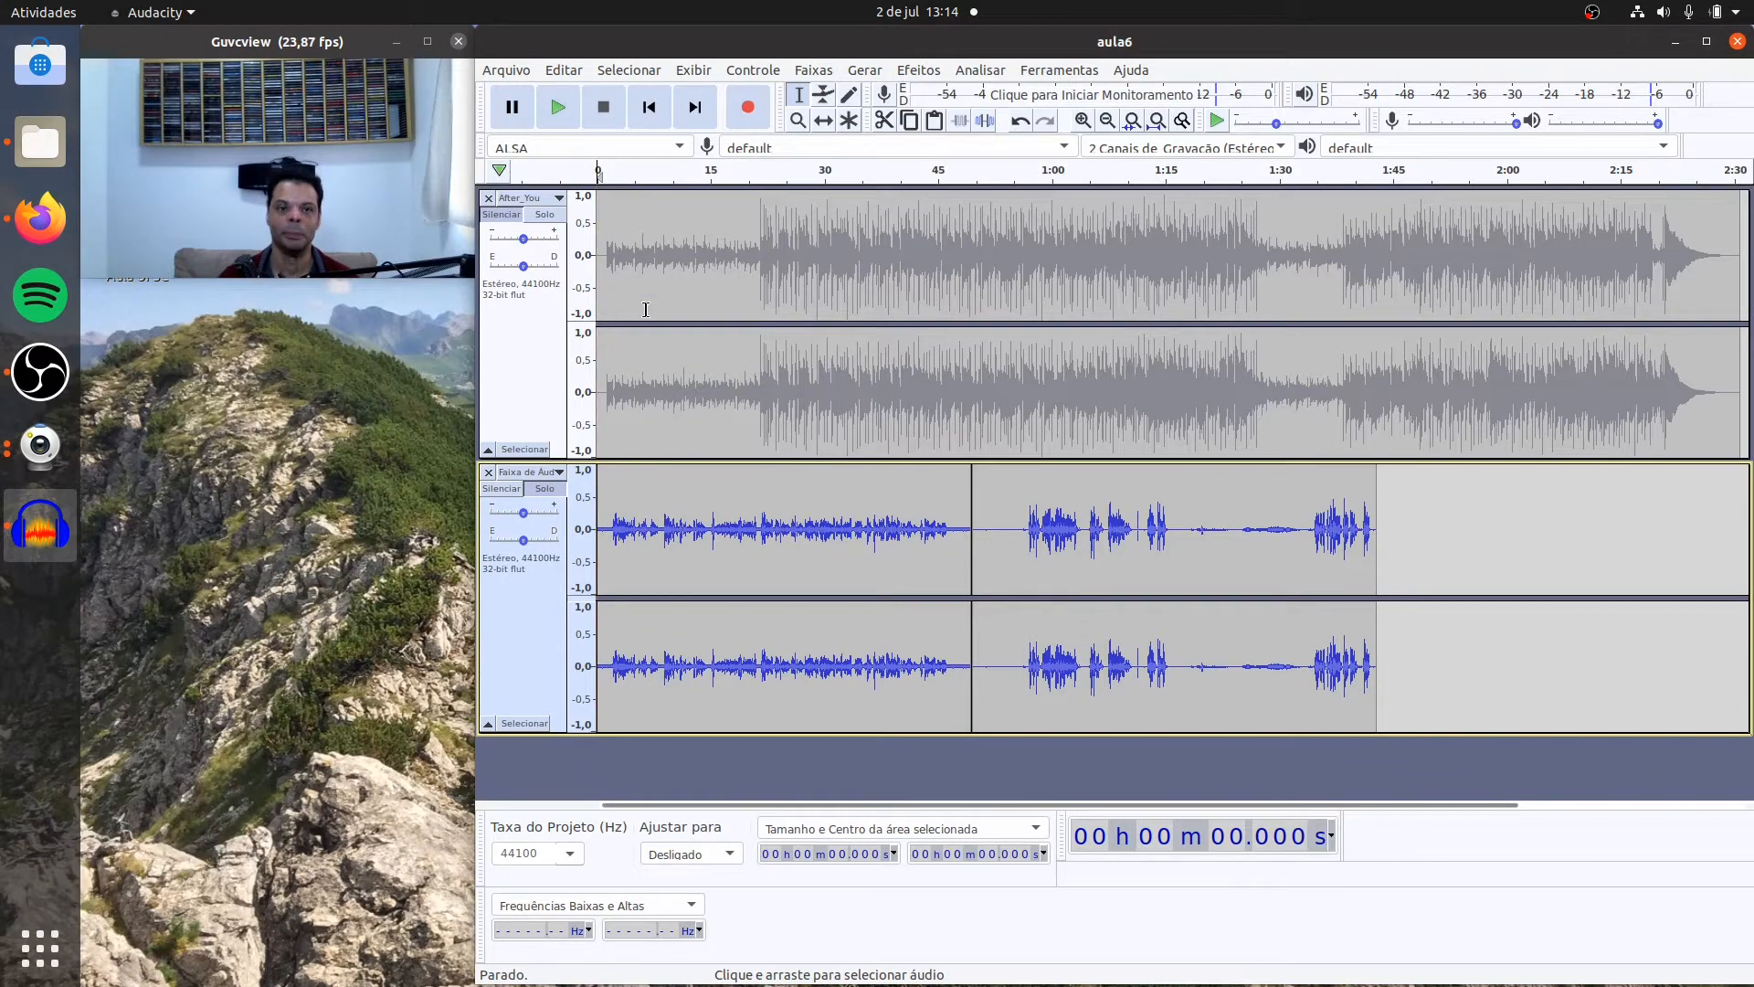
{"action": "left_click", "coordinate": [559, 108]}
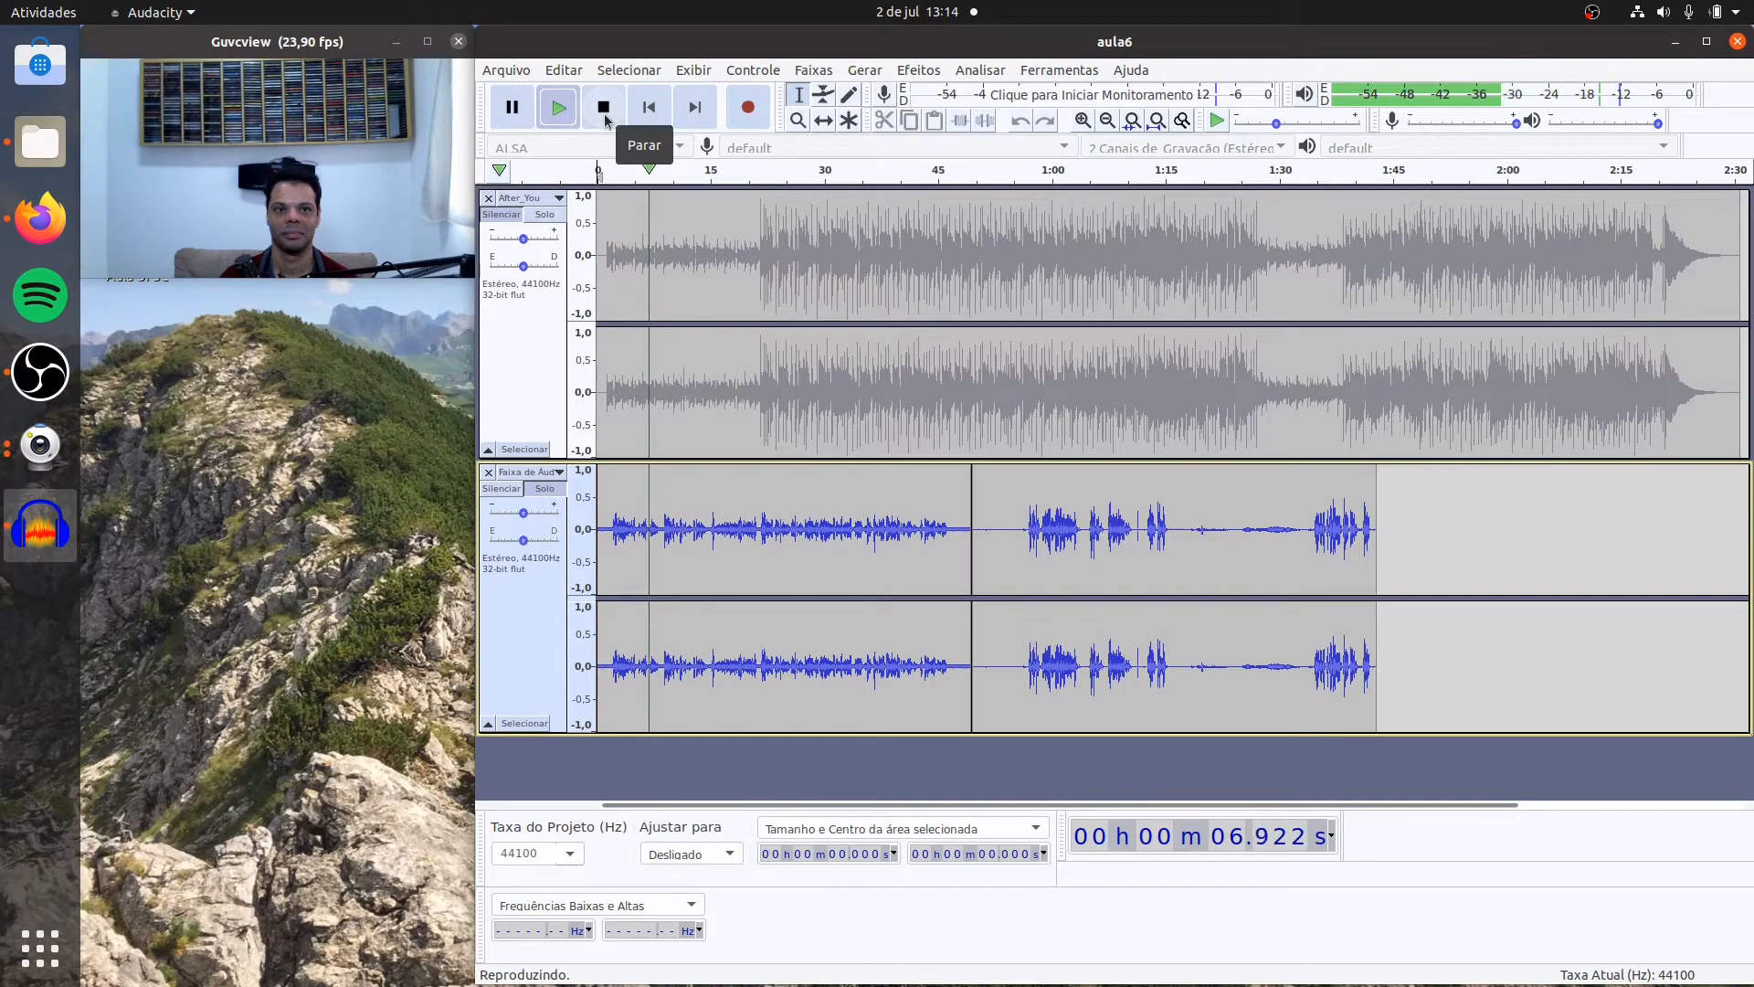
{"action": "left_click", "coordinate": [604, 119]}
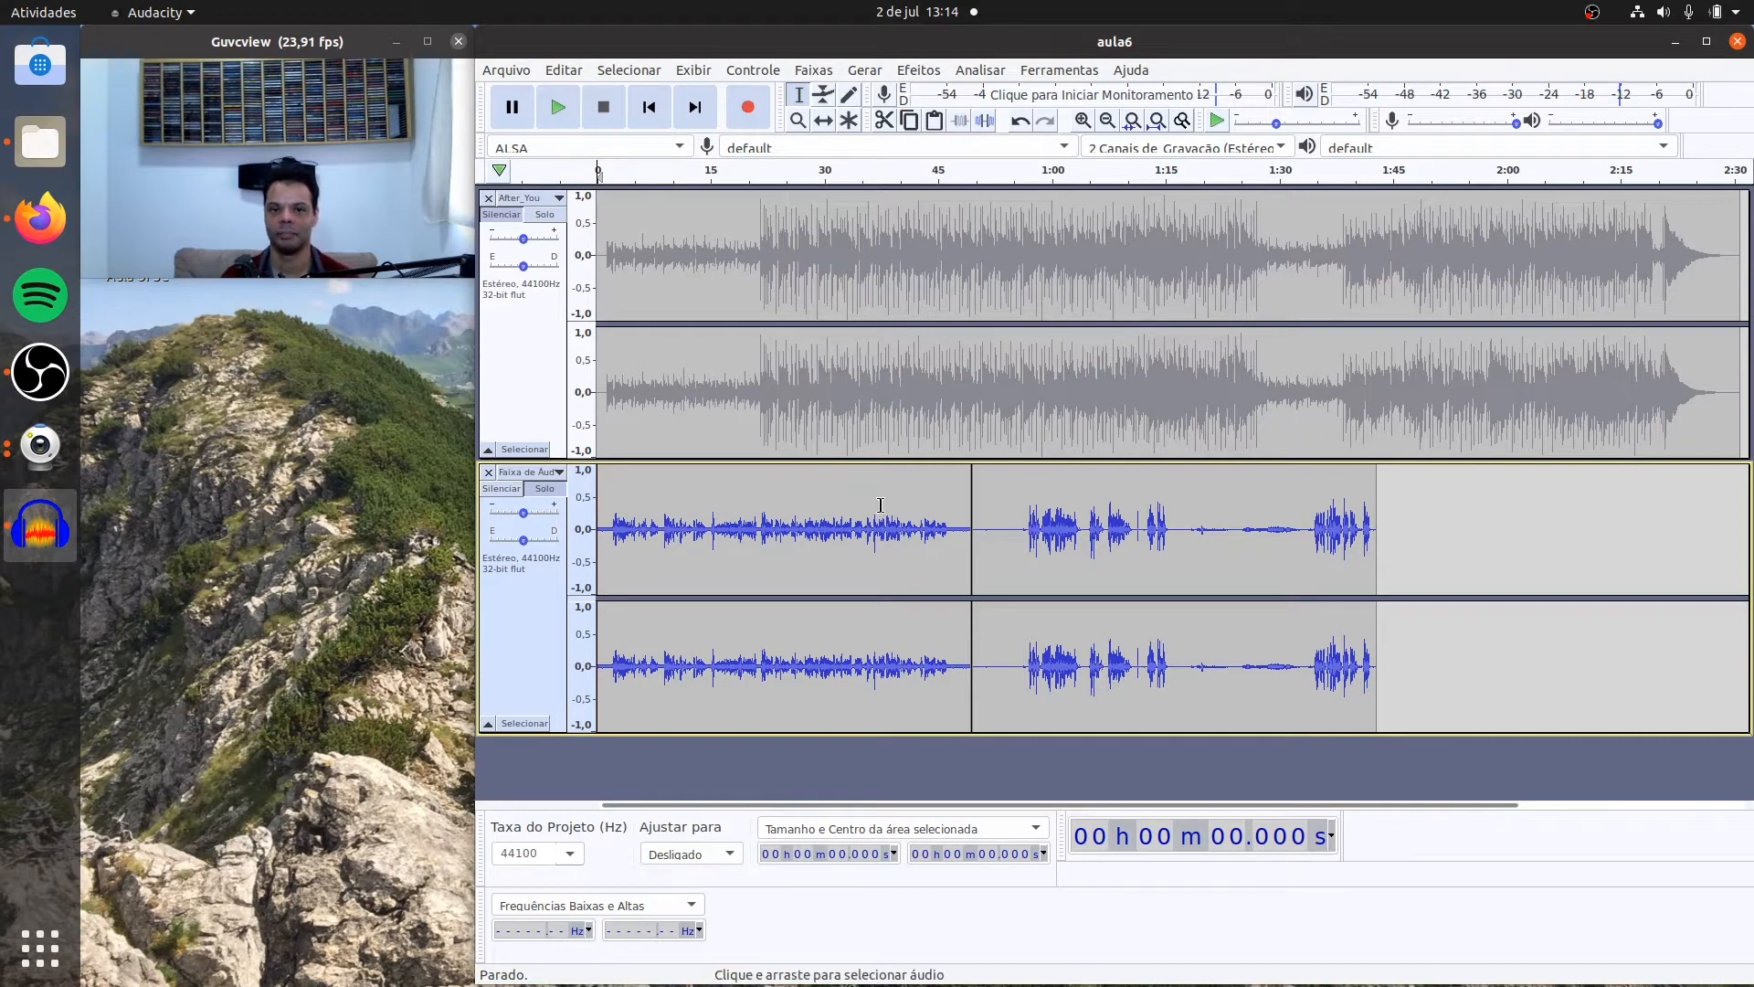
{"action": "left_click", "coordinate": [986, 508]}
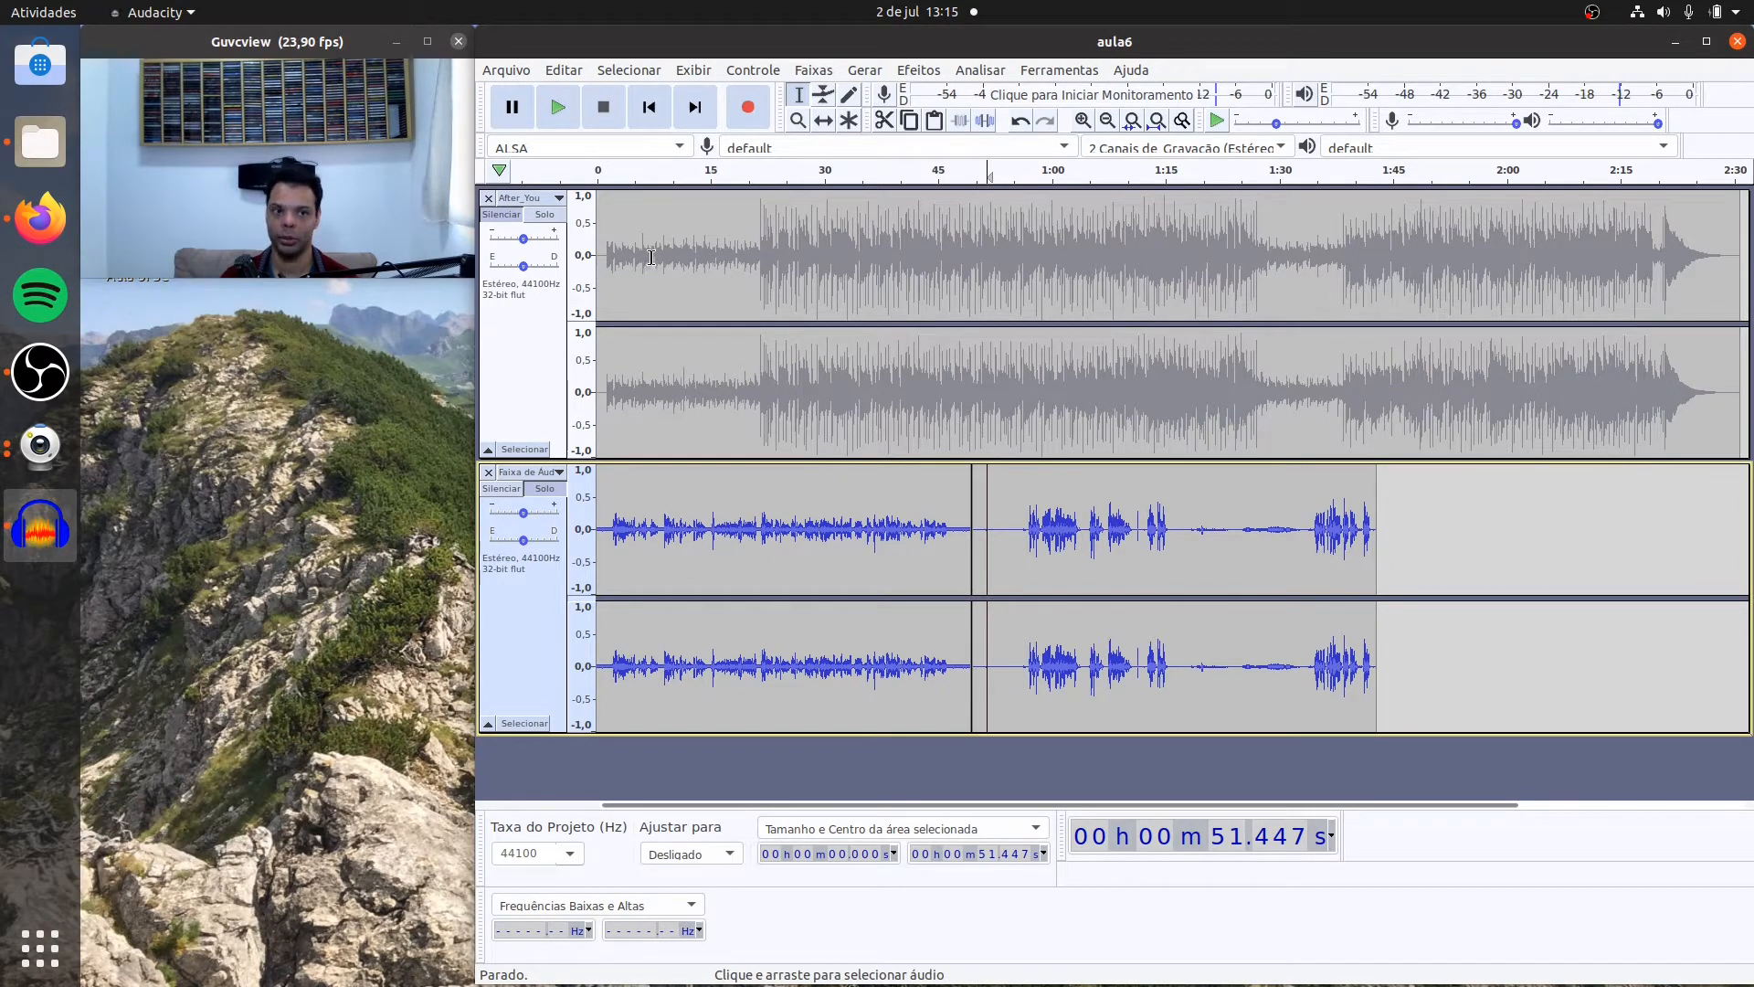
{"action": "left_click", "coordinate": [556, 108]}
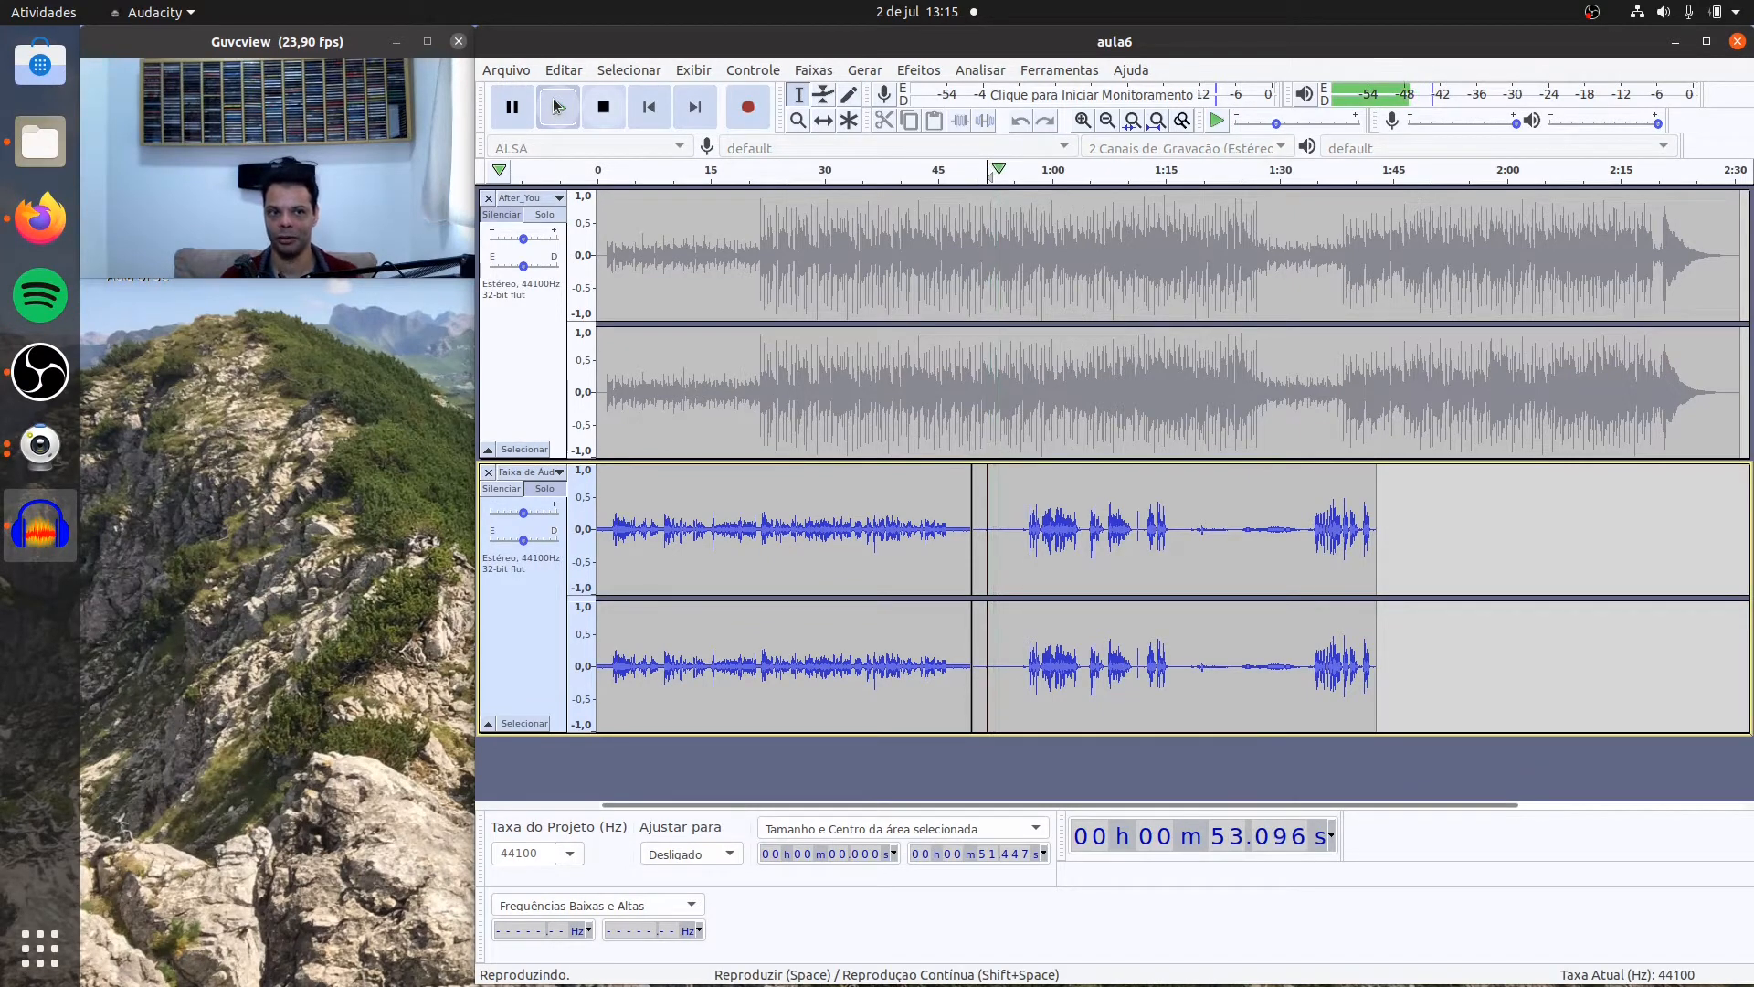
{"action": "left_click", "coordinate": [602, 108]}
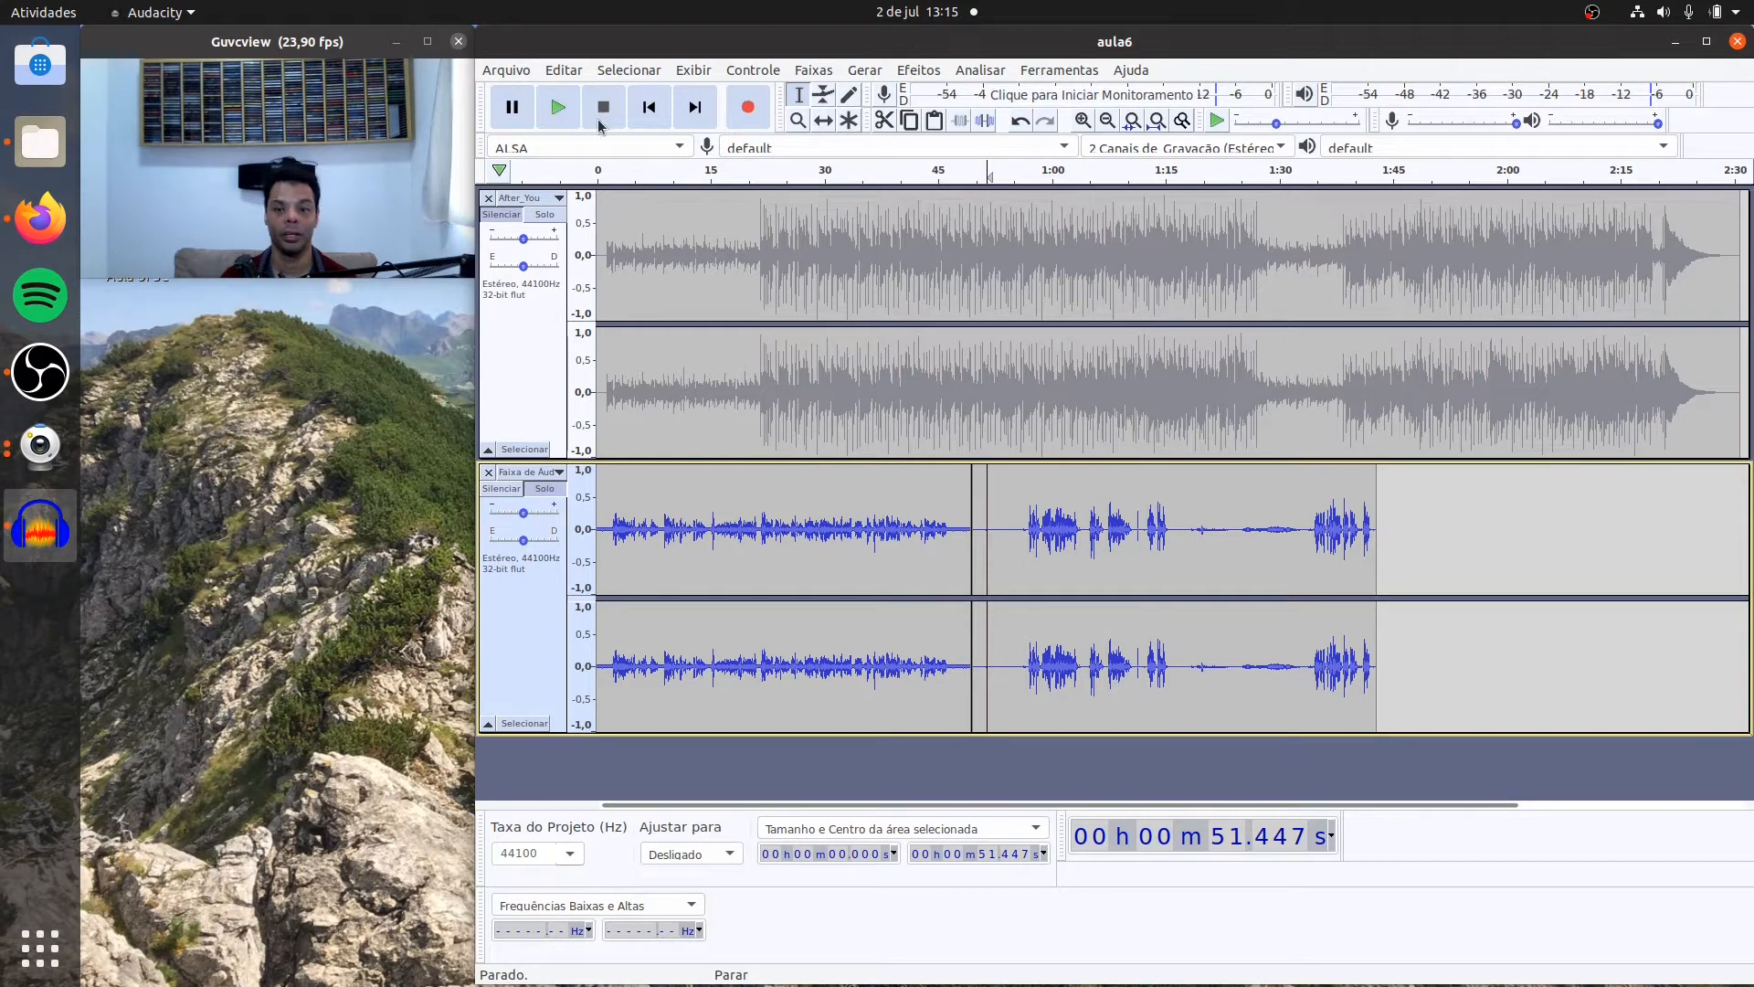
{"action": "left_click", "coordinate": [1230, 505]}
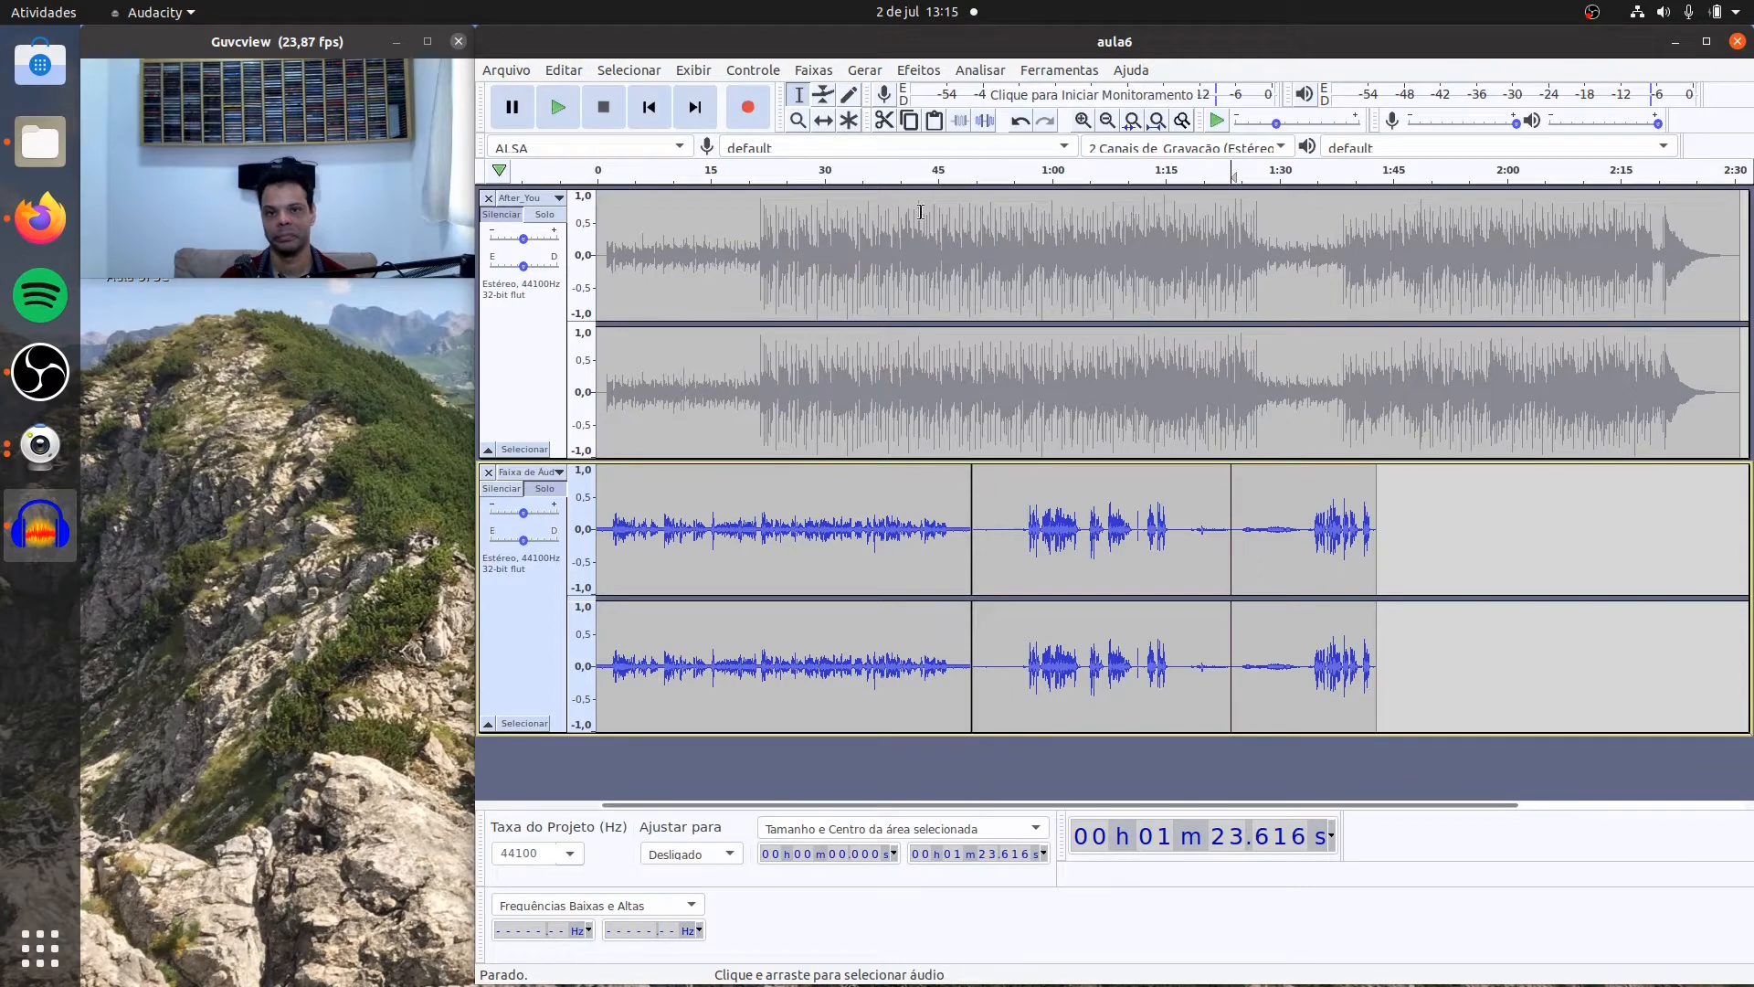
{"action": "left_click", "coordinate": [559, 107]}
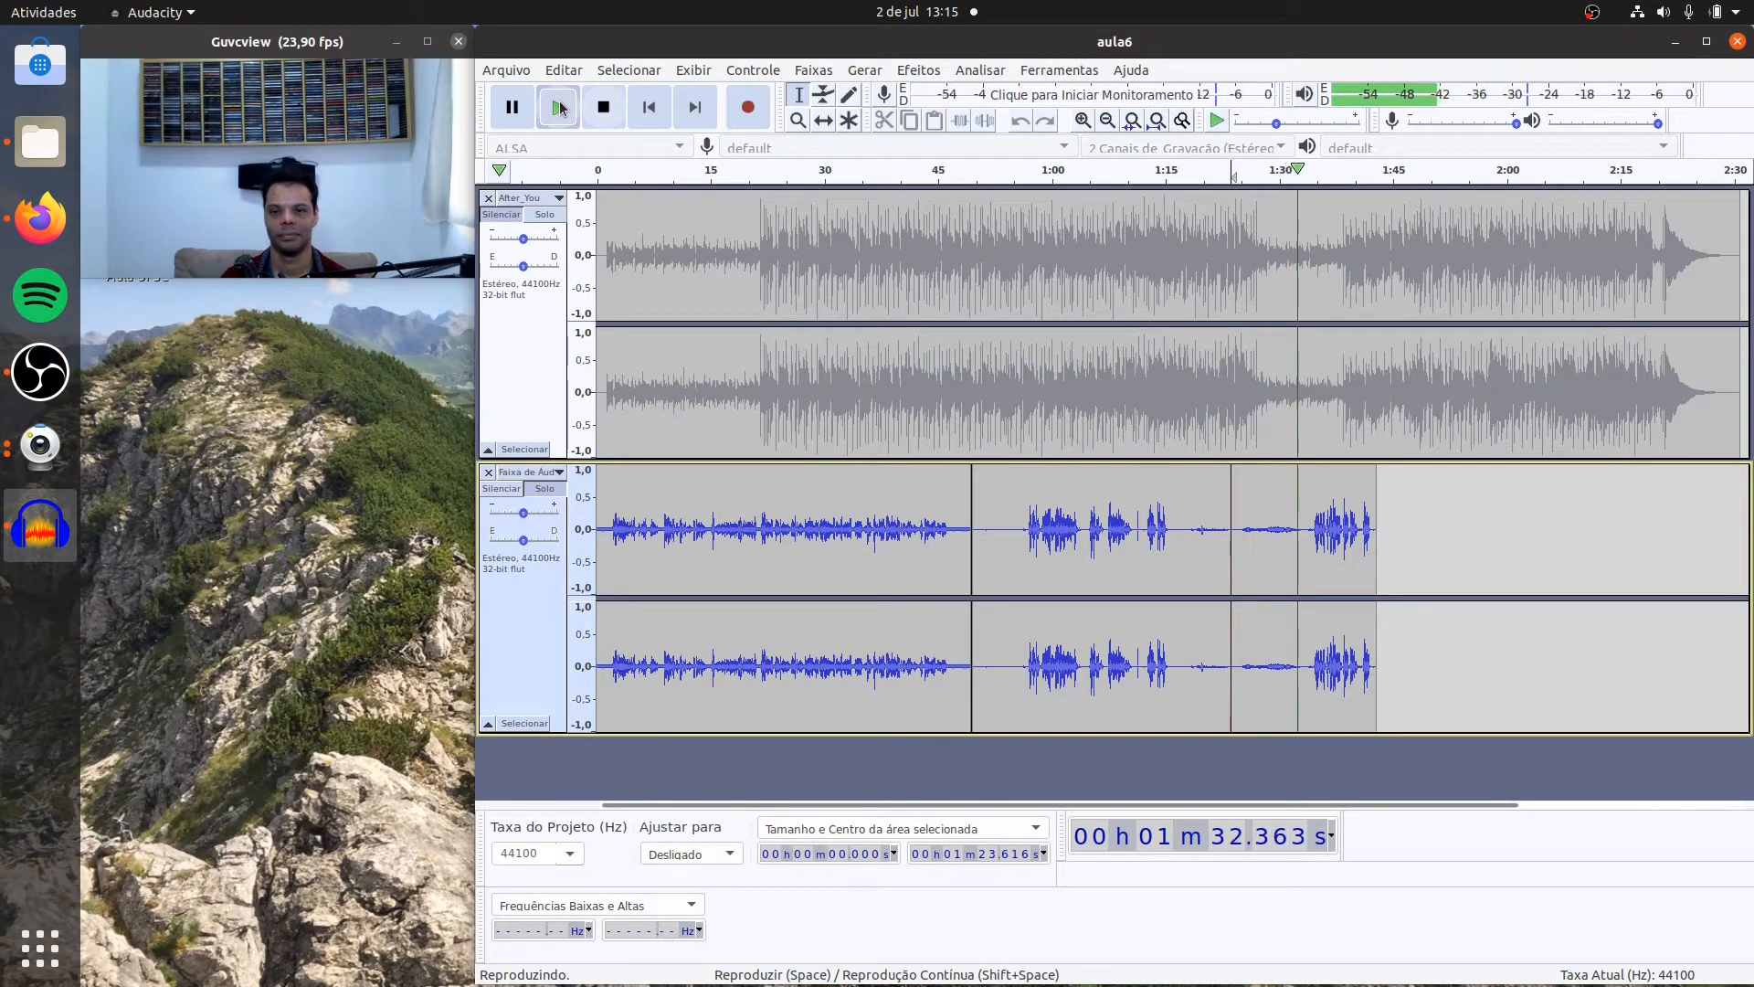
{"action": "left_click", "coordinate": [558, 108]}
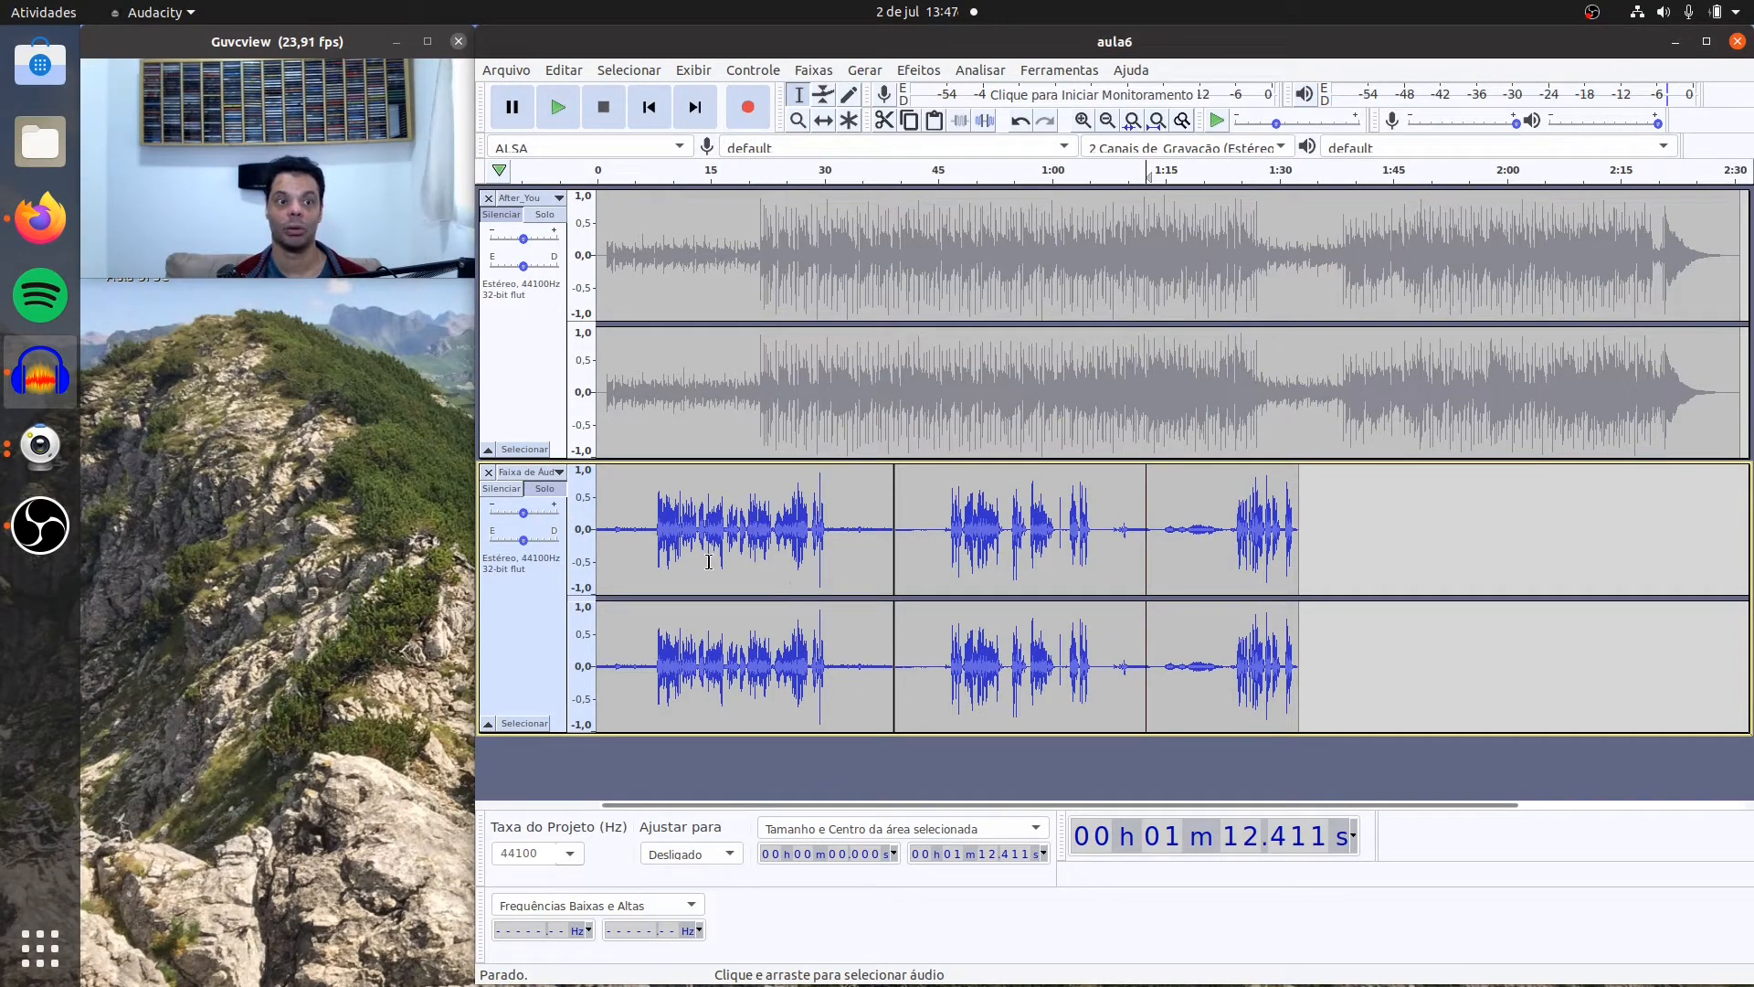
Step: Listen to the louder version of the voice track from about 1.8 s, 44.6 s and 1:14.6
{"action": "left_click", "coordinate": [612, 494]}
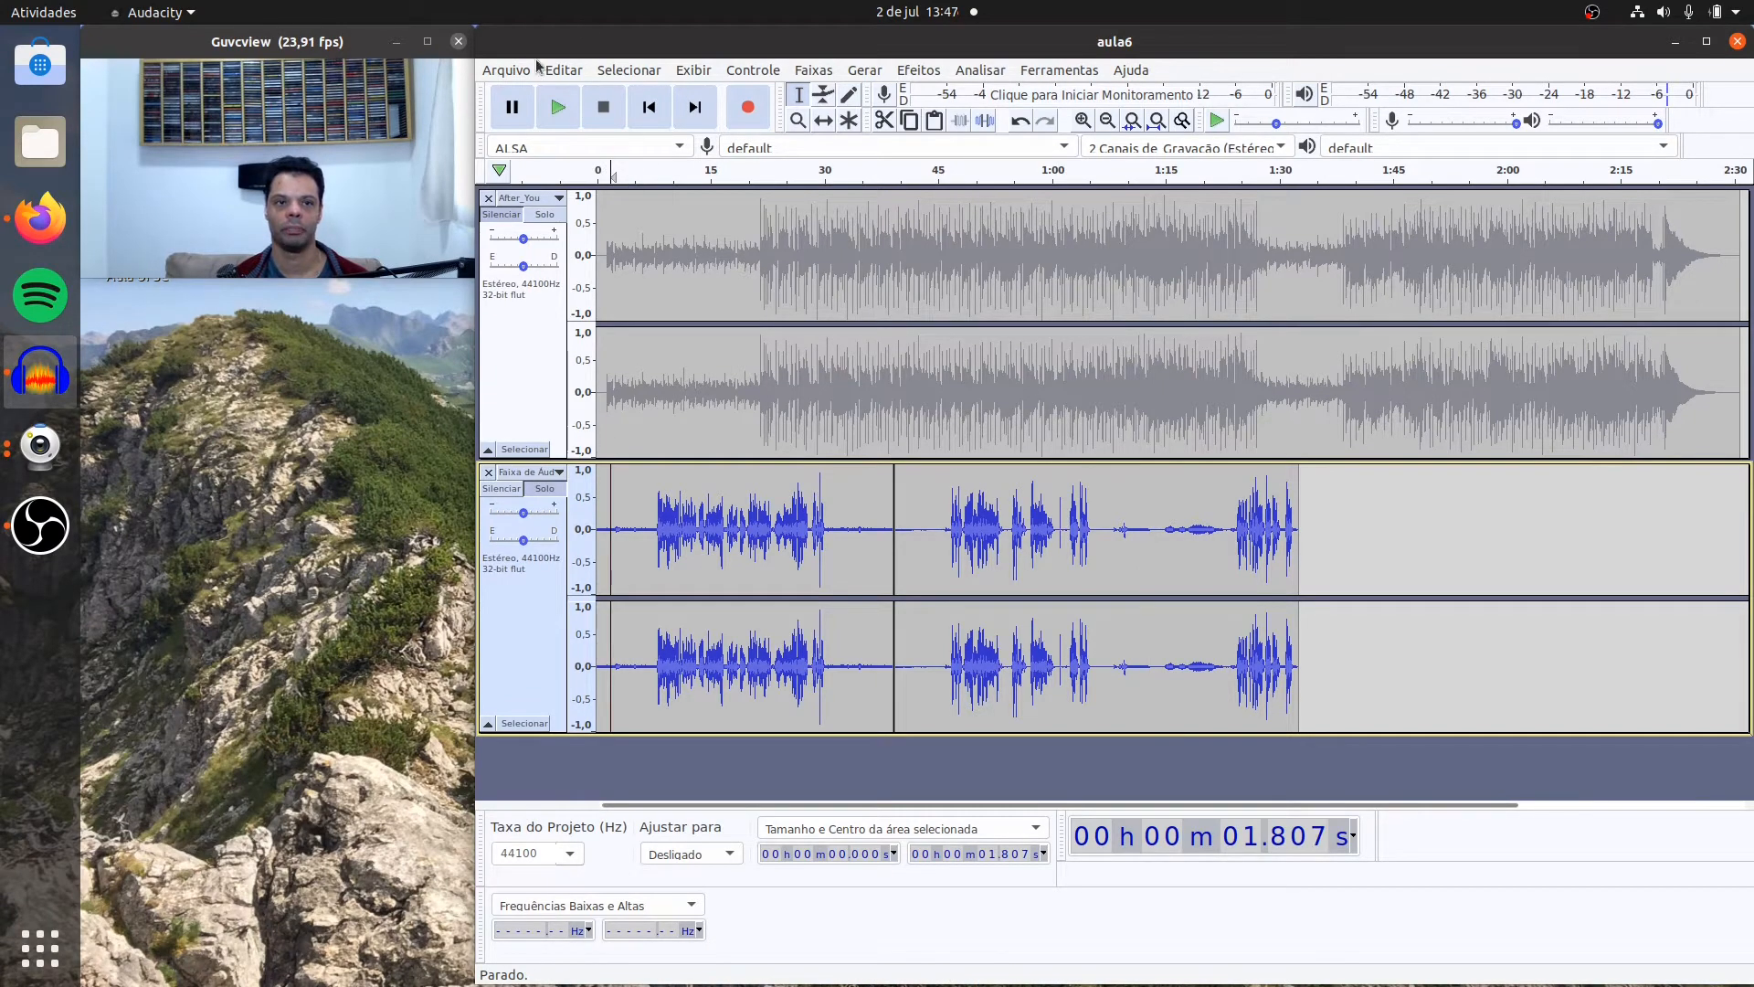
{"action": "left_click", "coordinate": [552, 108]}
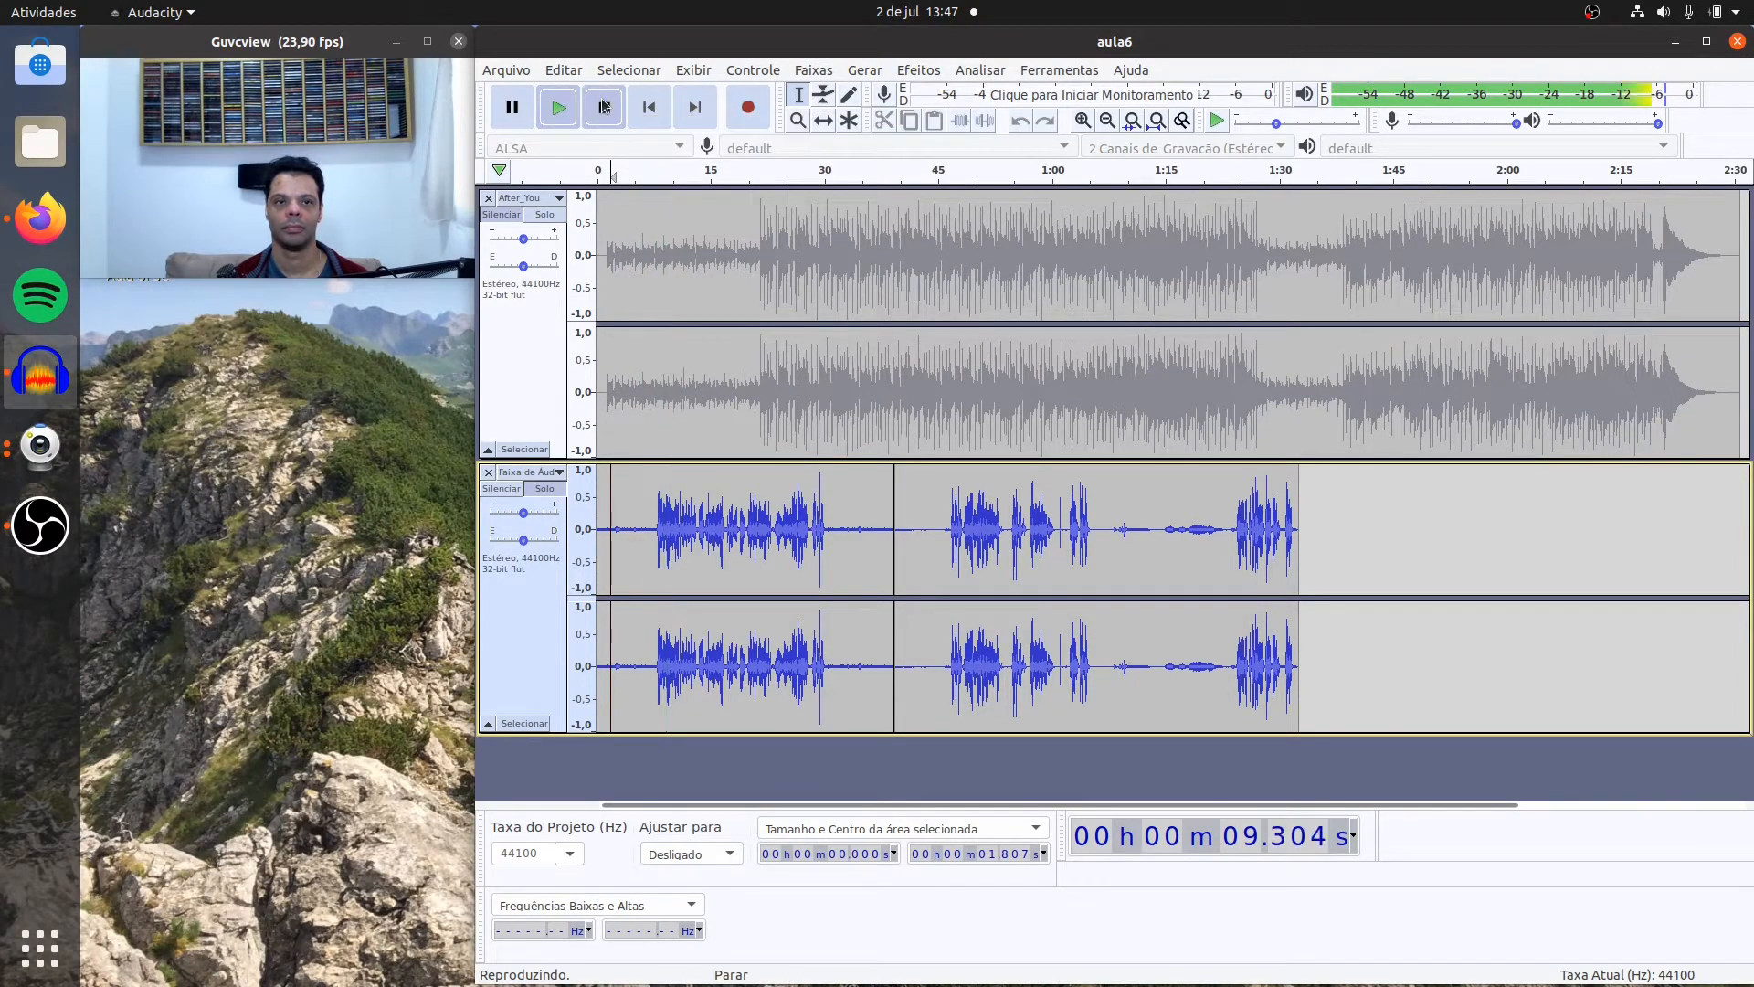
{"action": "key", "text": "space"}
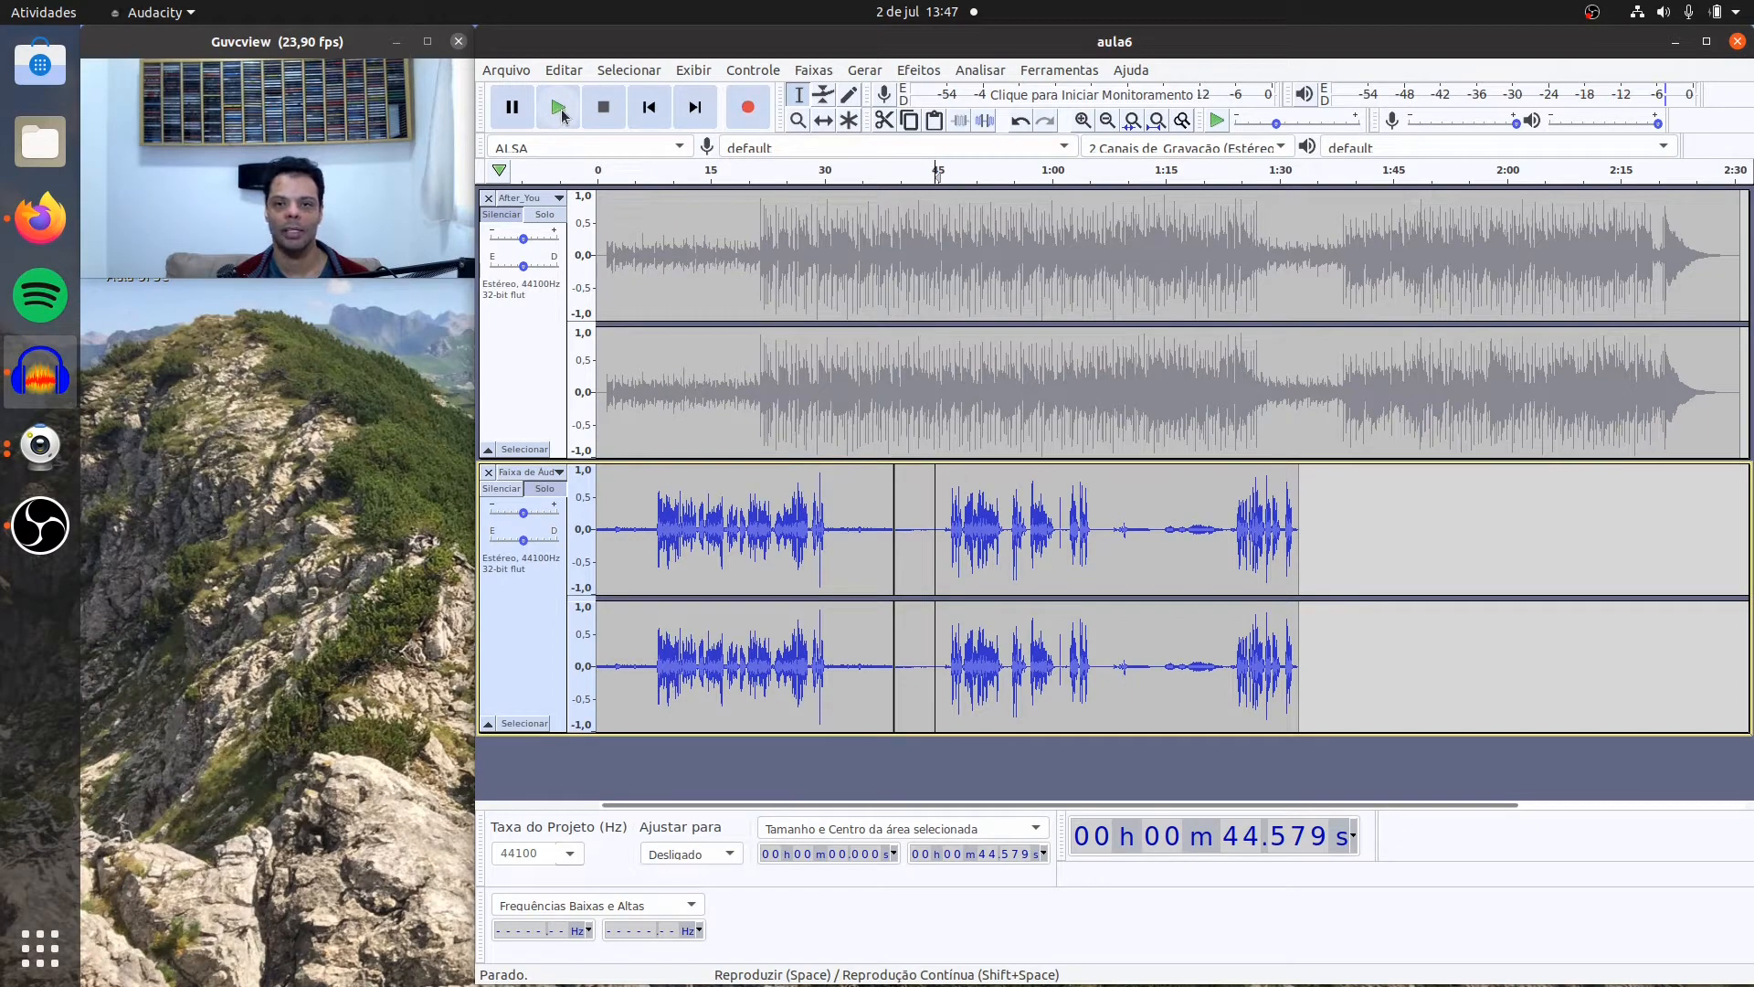
{"action": "left_click", "coordinate": [560, 108]}
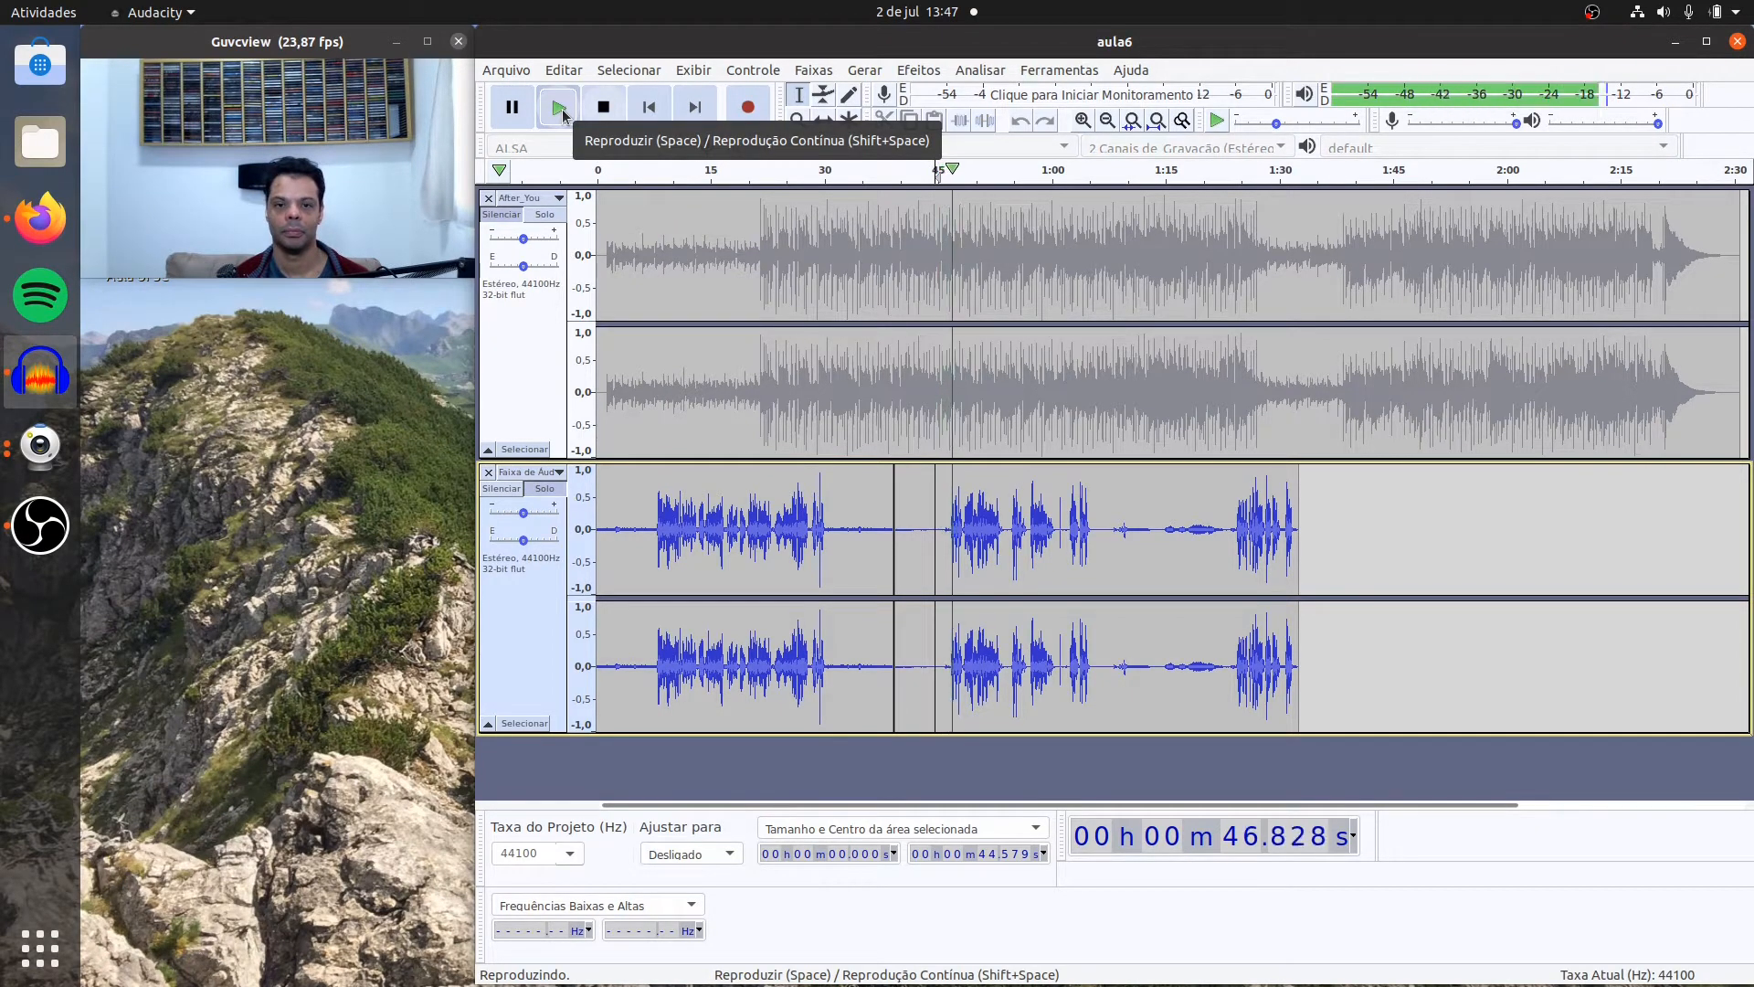
{"action": "left_click", "coordinate": [603, 112]}
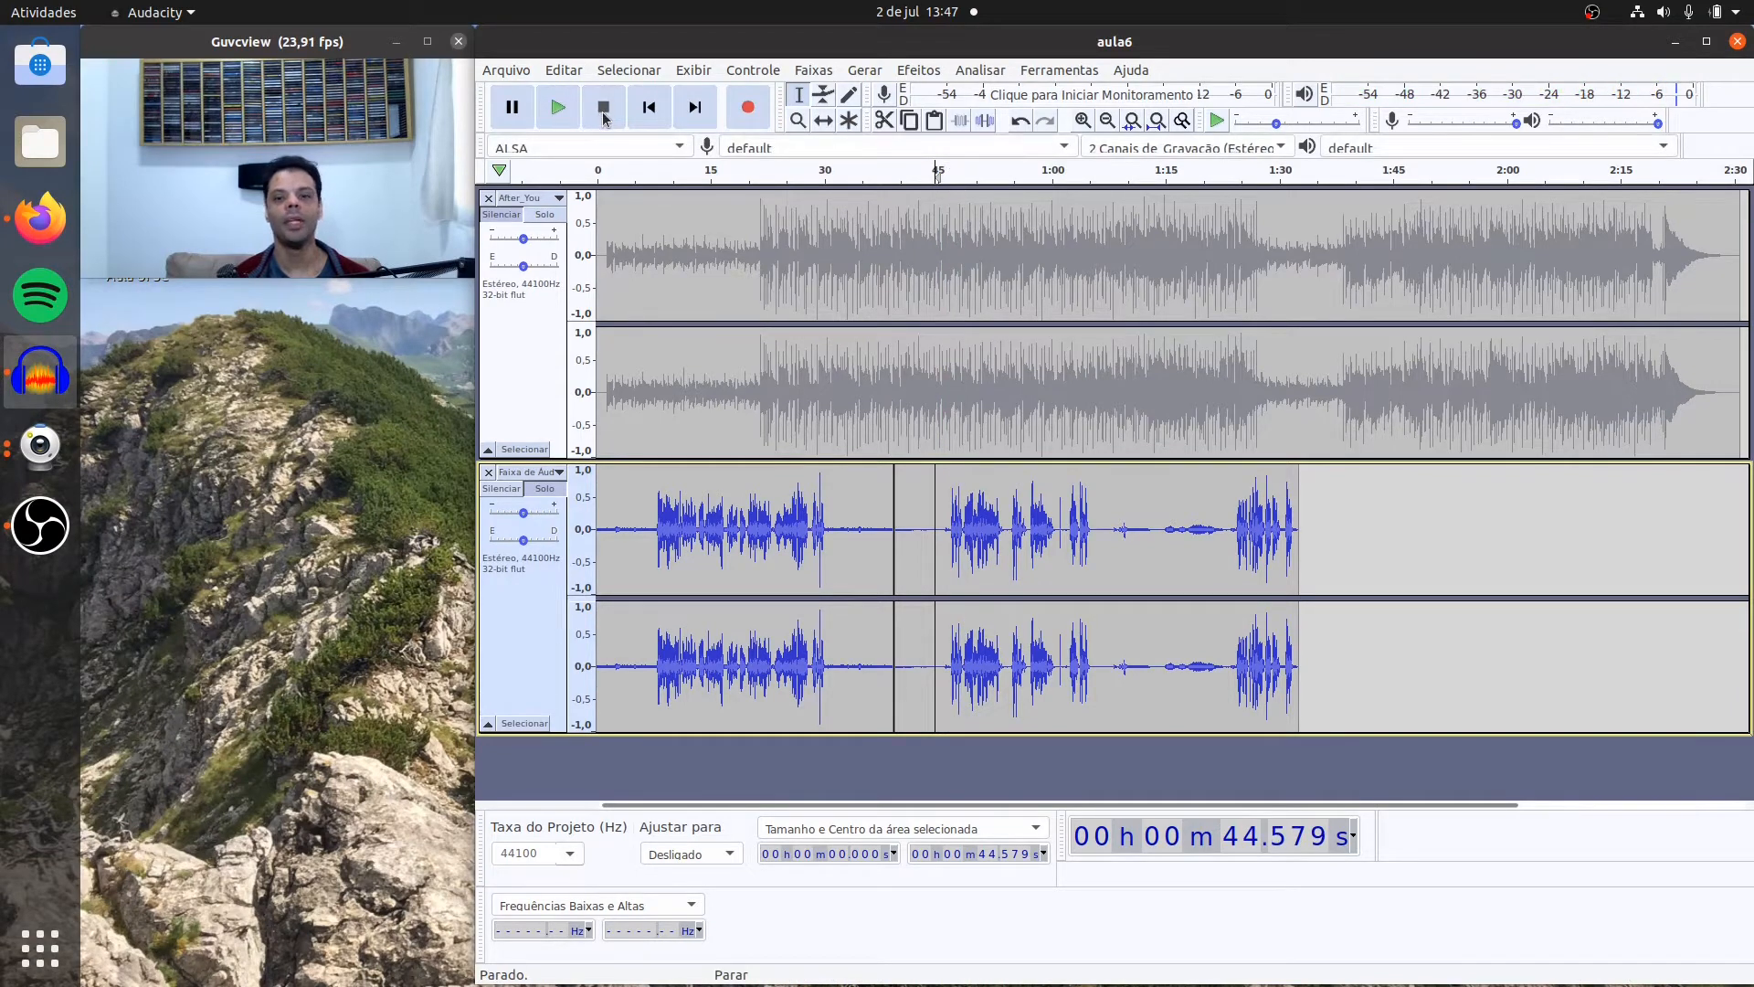
{"action": "left_click", "coordinate": [1162, 522], "text": "shift"}
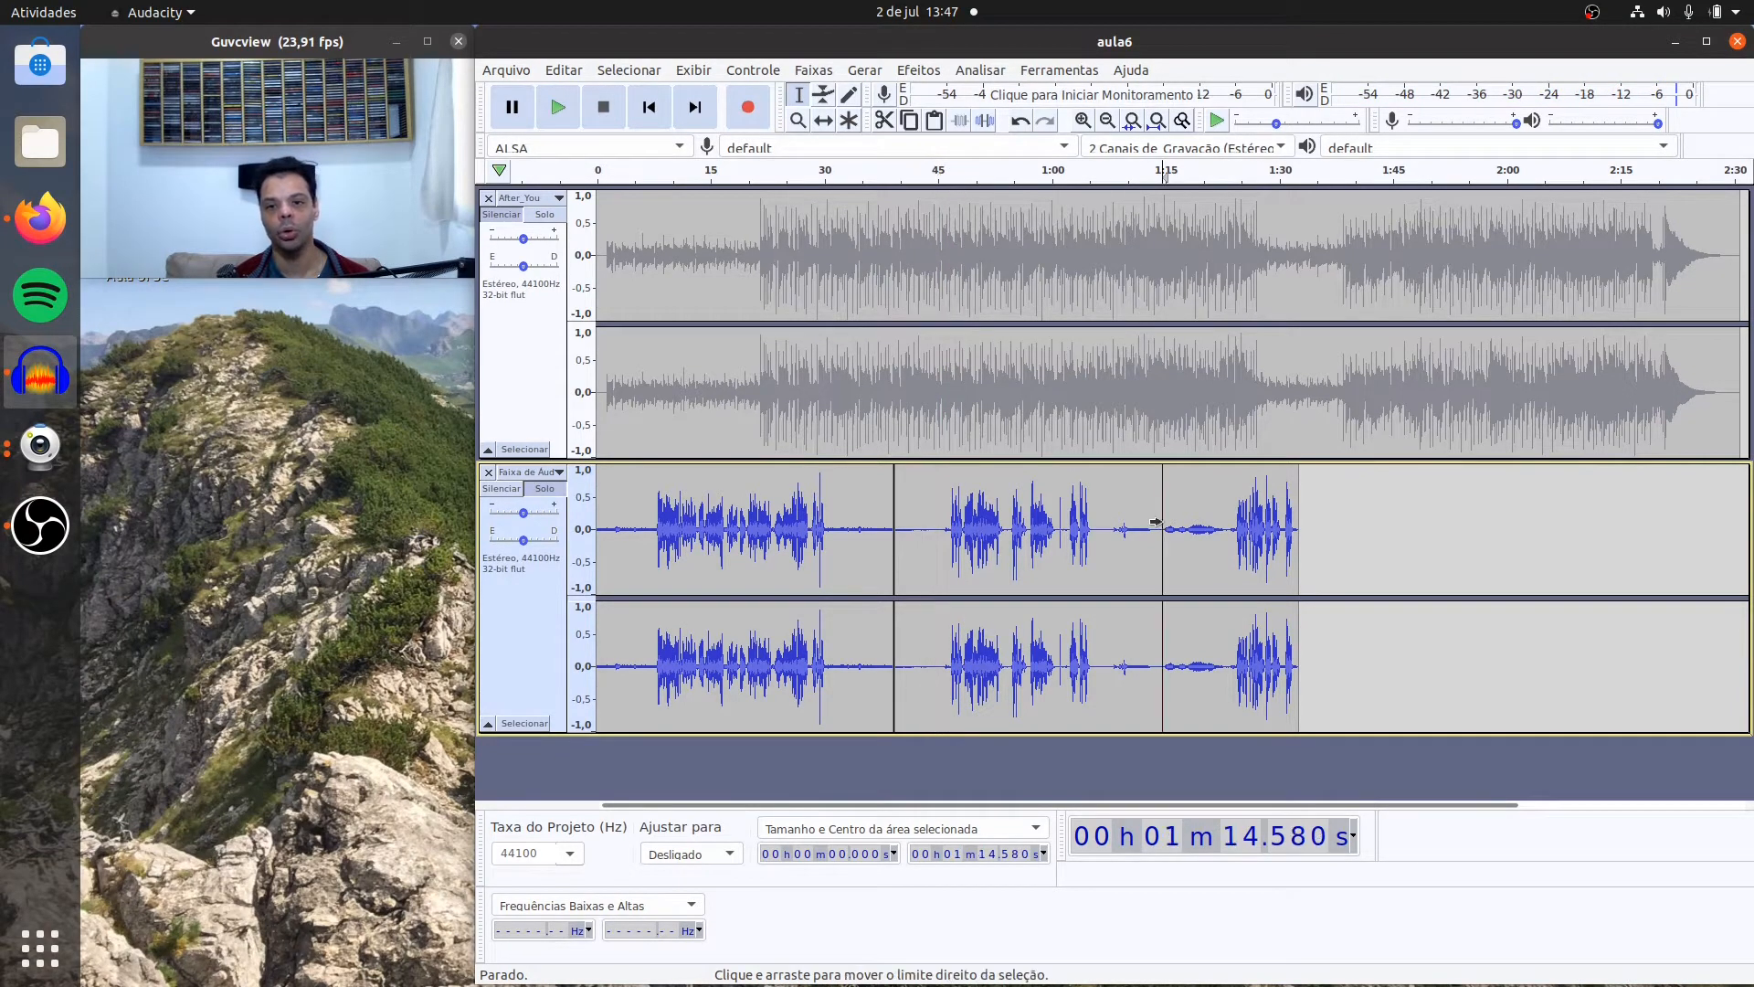
{"action": "left_click", "coordinate": [560, 112]}
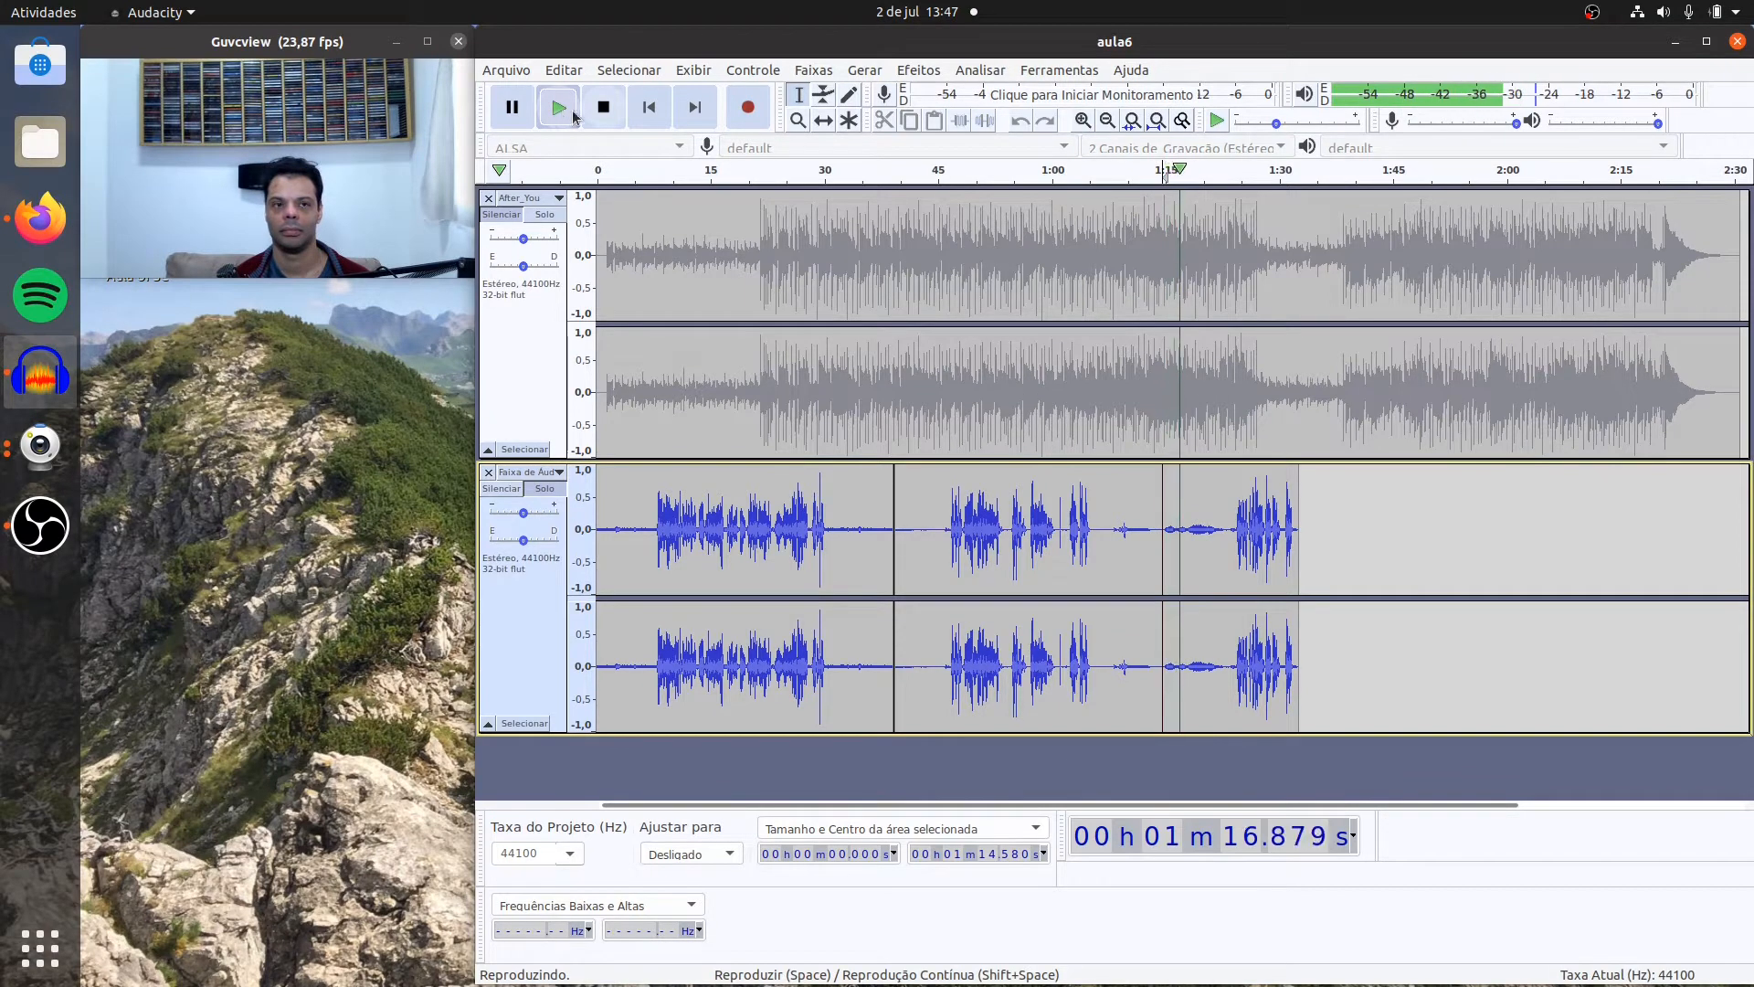
{"action": "left_click", "coordinate": [603, 107]}
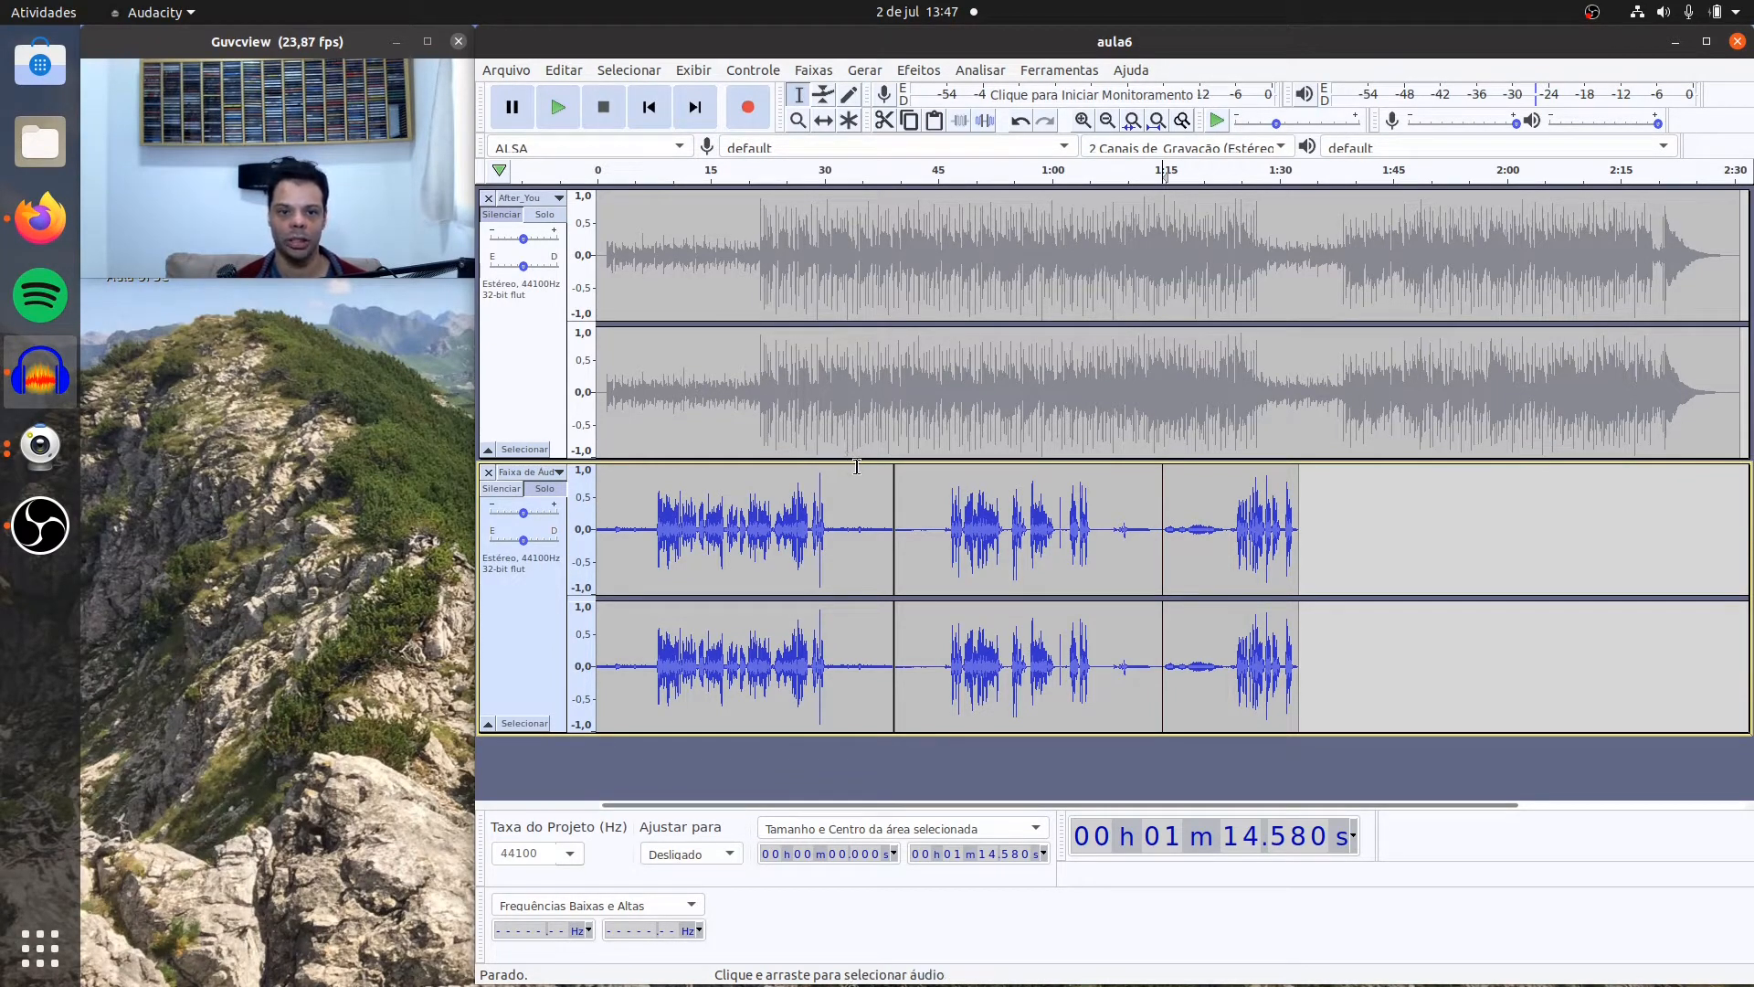
Step: Split the second clip of the voice track at about 1:13 and select the resulting last clip
{"action": "double_click", "coordinate": [821, 518]}
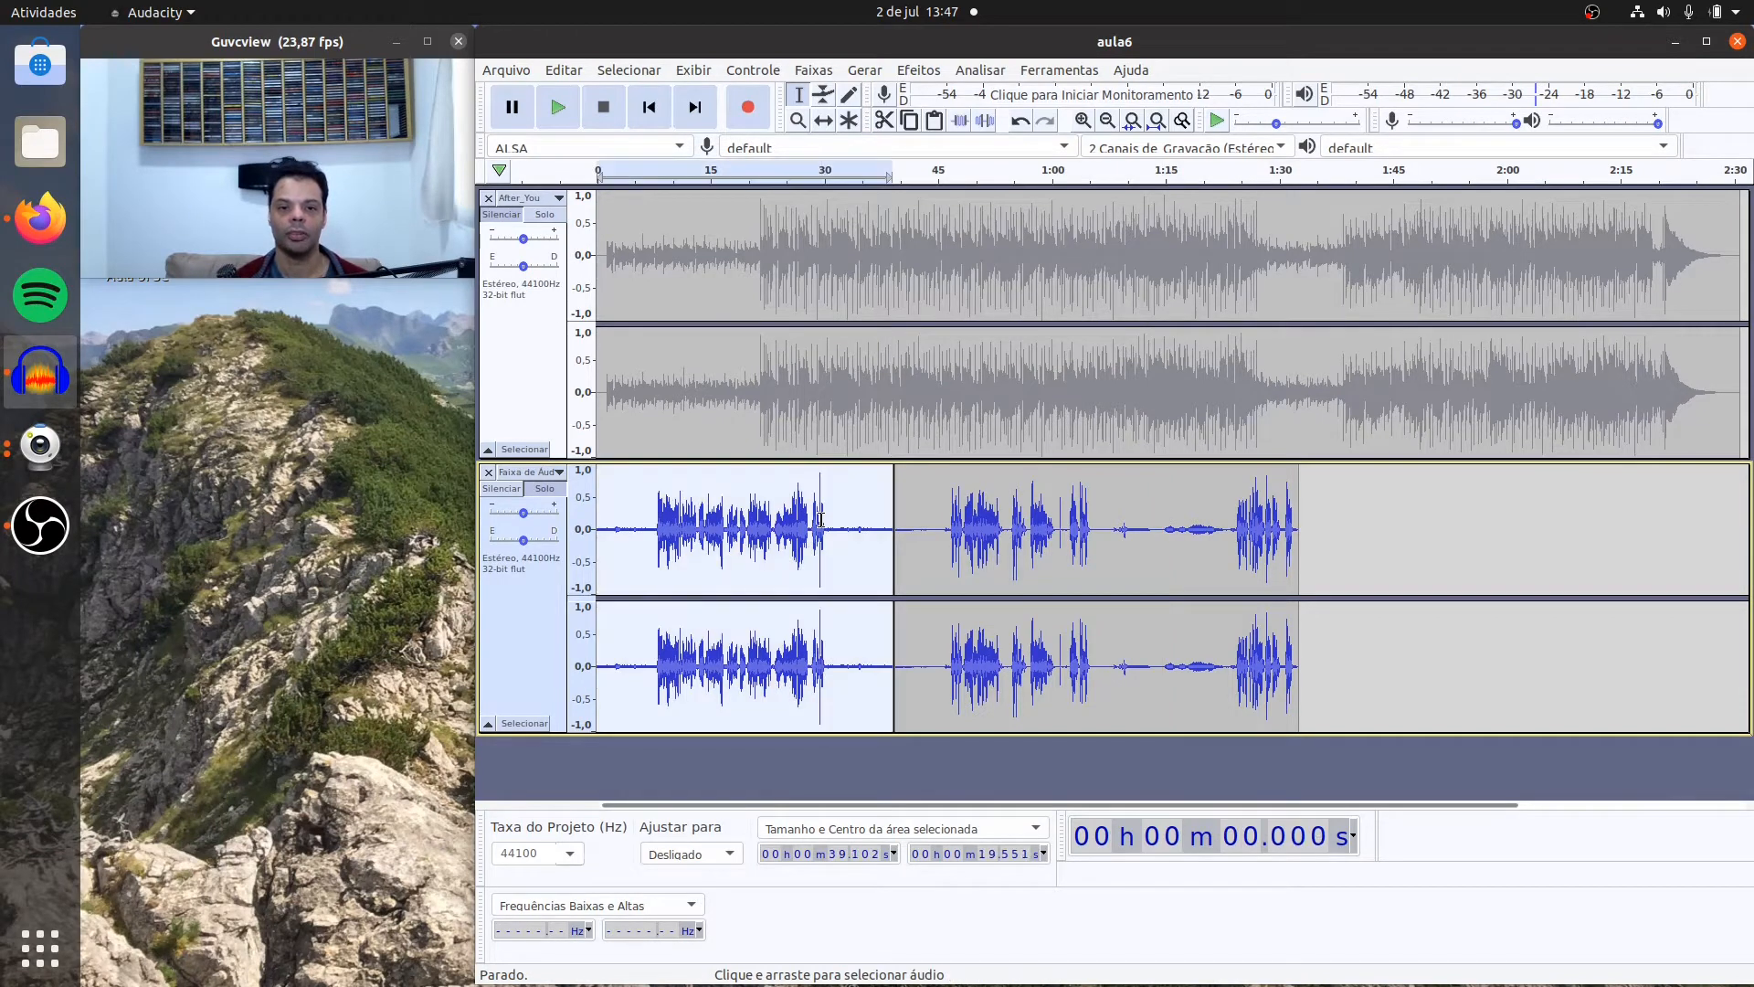
{"action": "double_click", "coordinate": [1014, 521]}
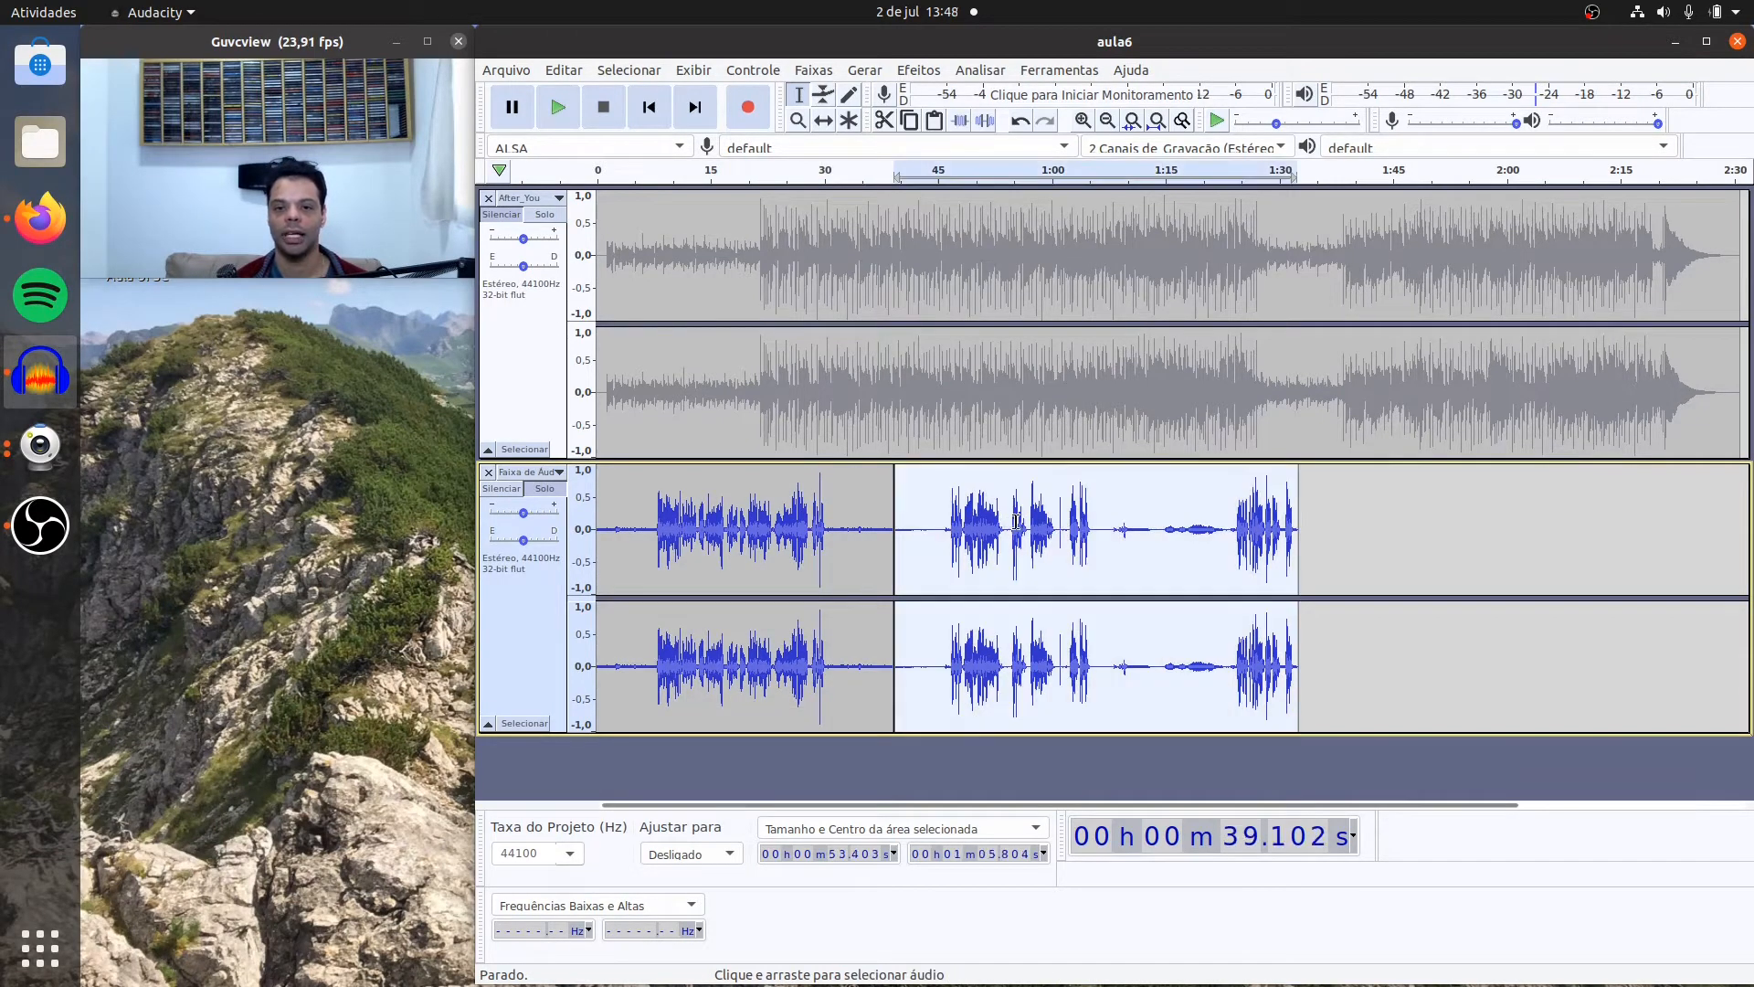
{"action": "double_click", "coordinate": [1256, 571]}
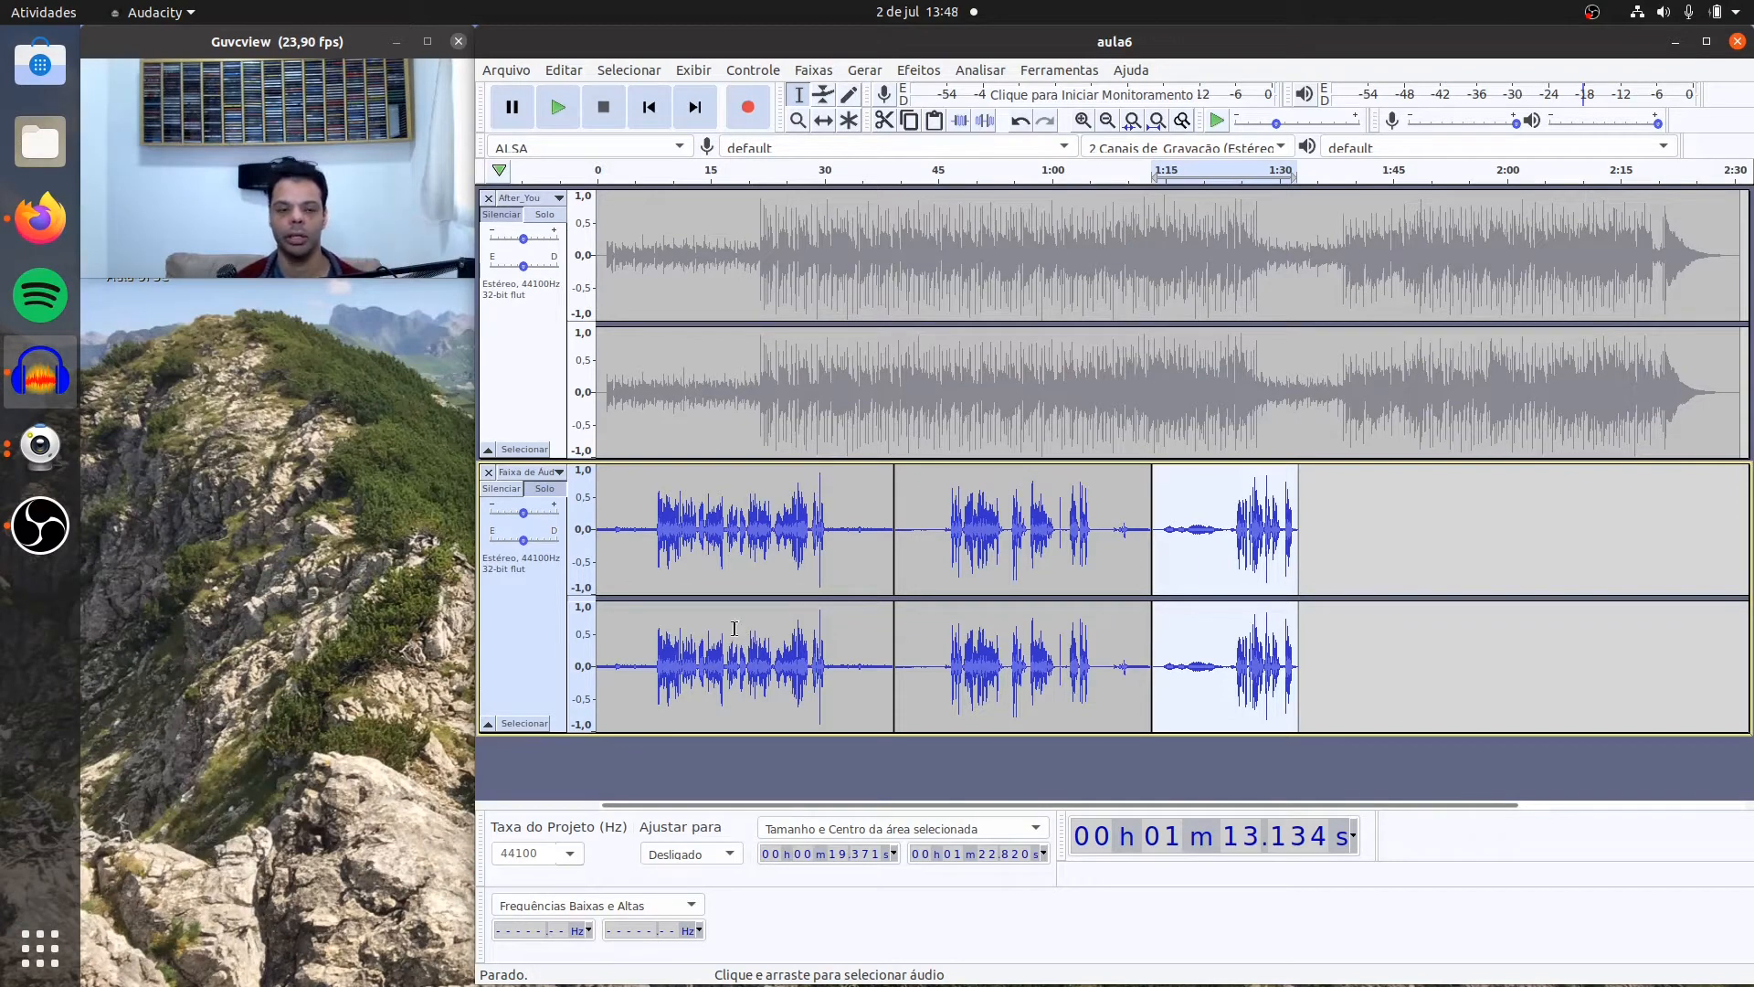
Step: Examine where speech starts and ends in the first voice clip, and play its noise-only opening from about 1.2 s
{"action": "double_click", "coordinate": [779, 566]}
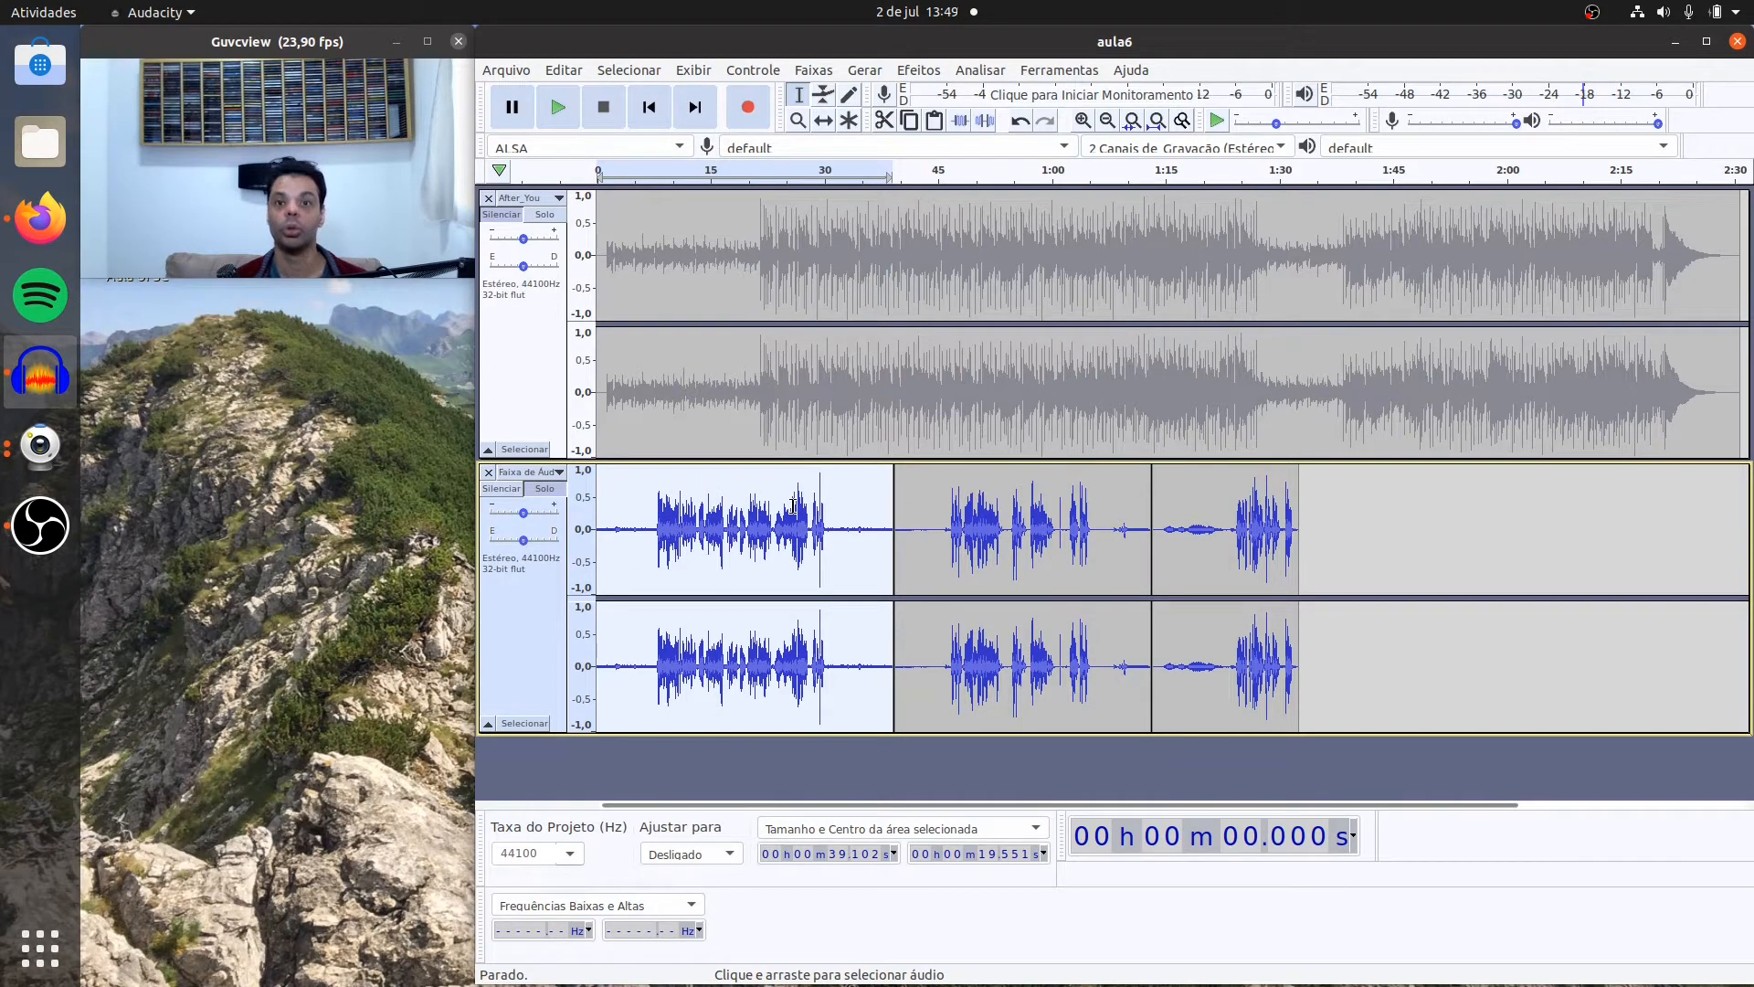
{"action": "left_click", "coordinate": [663, 507]}
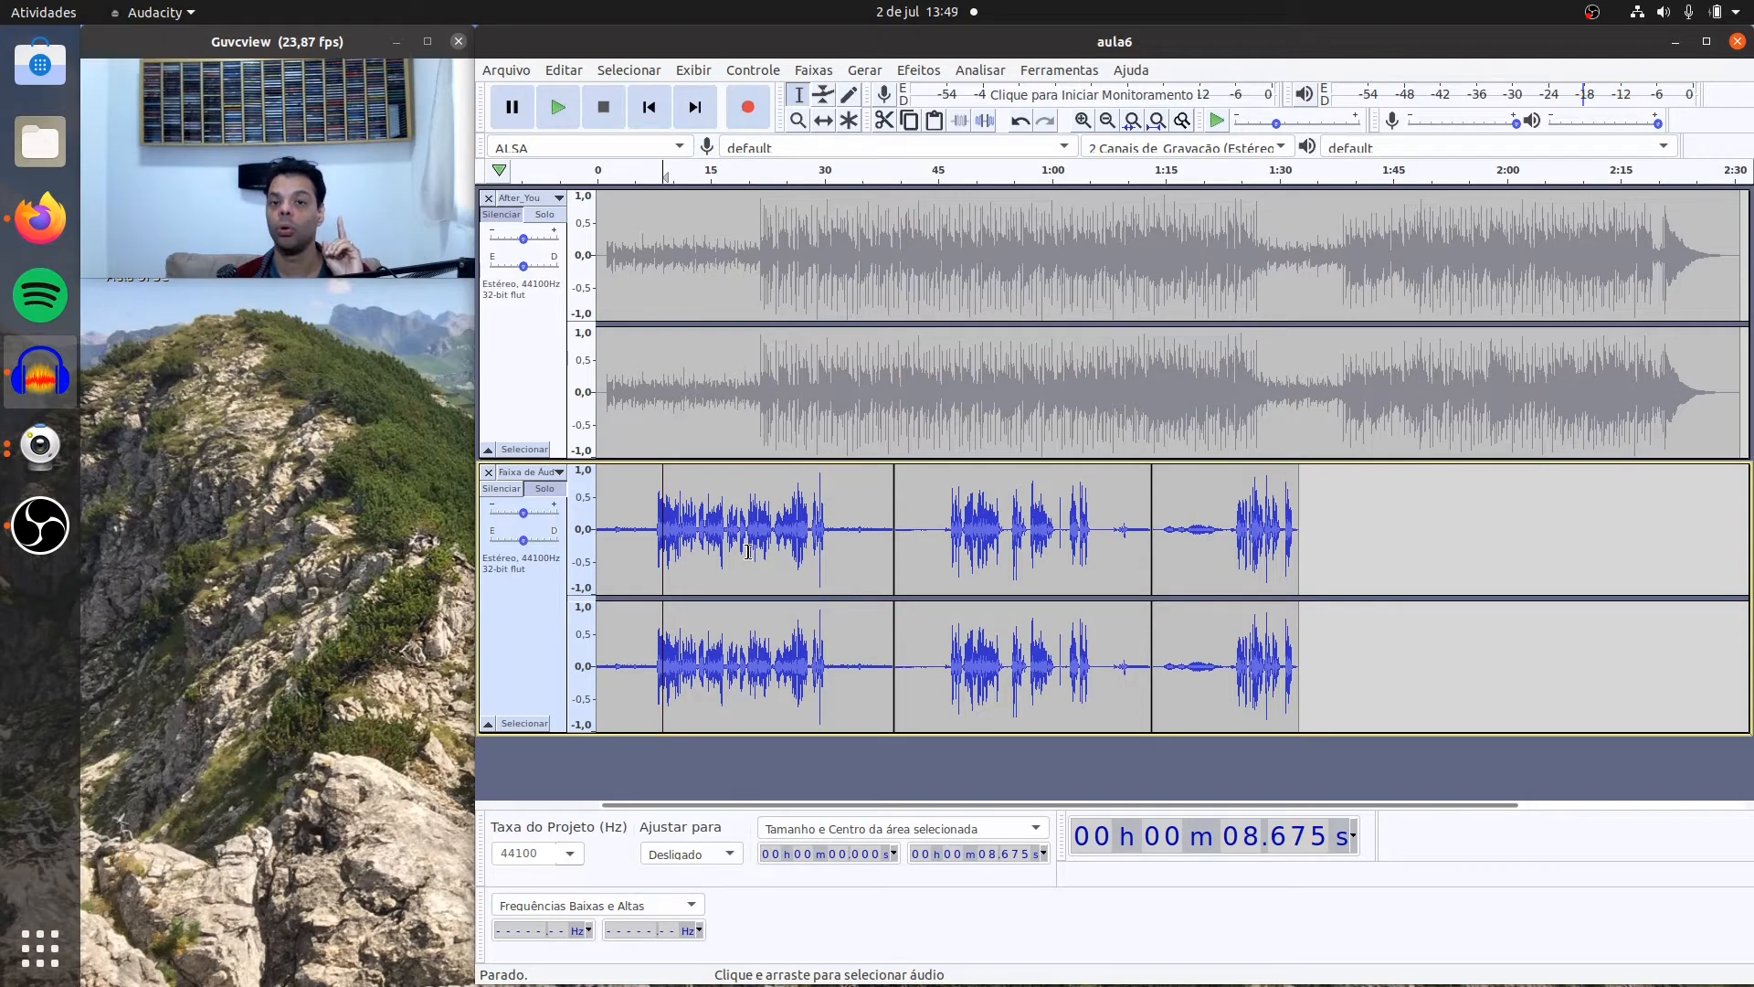
{"action": "left_click", "coordinate": [831, 543]}
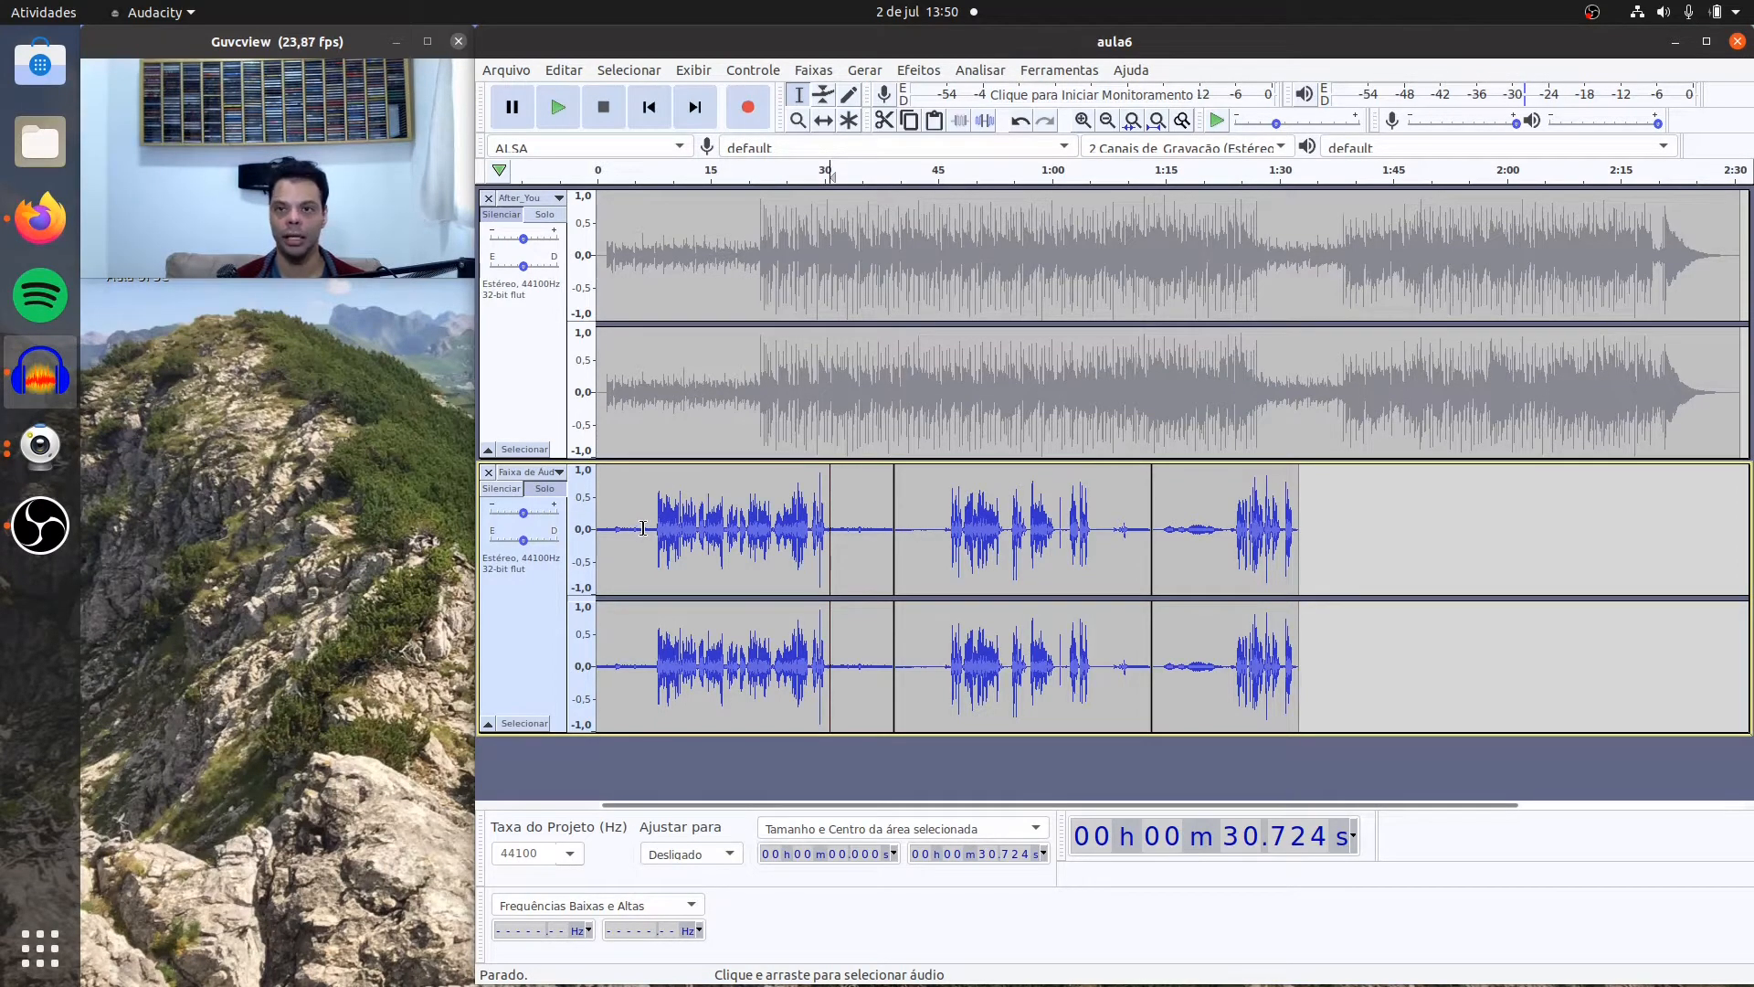
{"action": "left_click", "coordinate": [607, 528]}
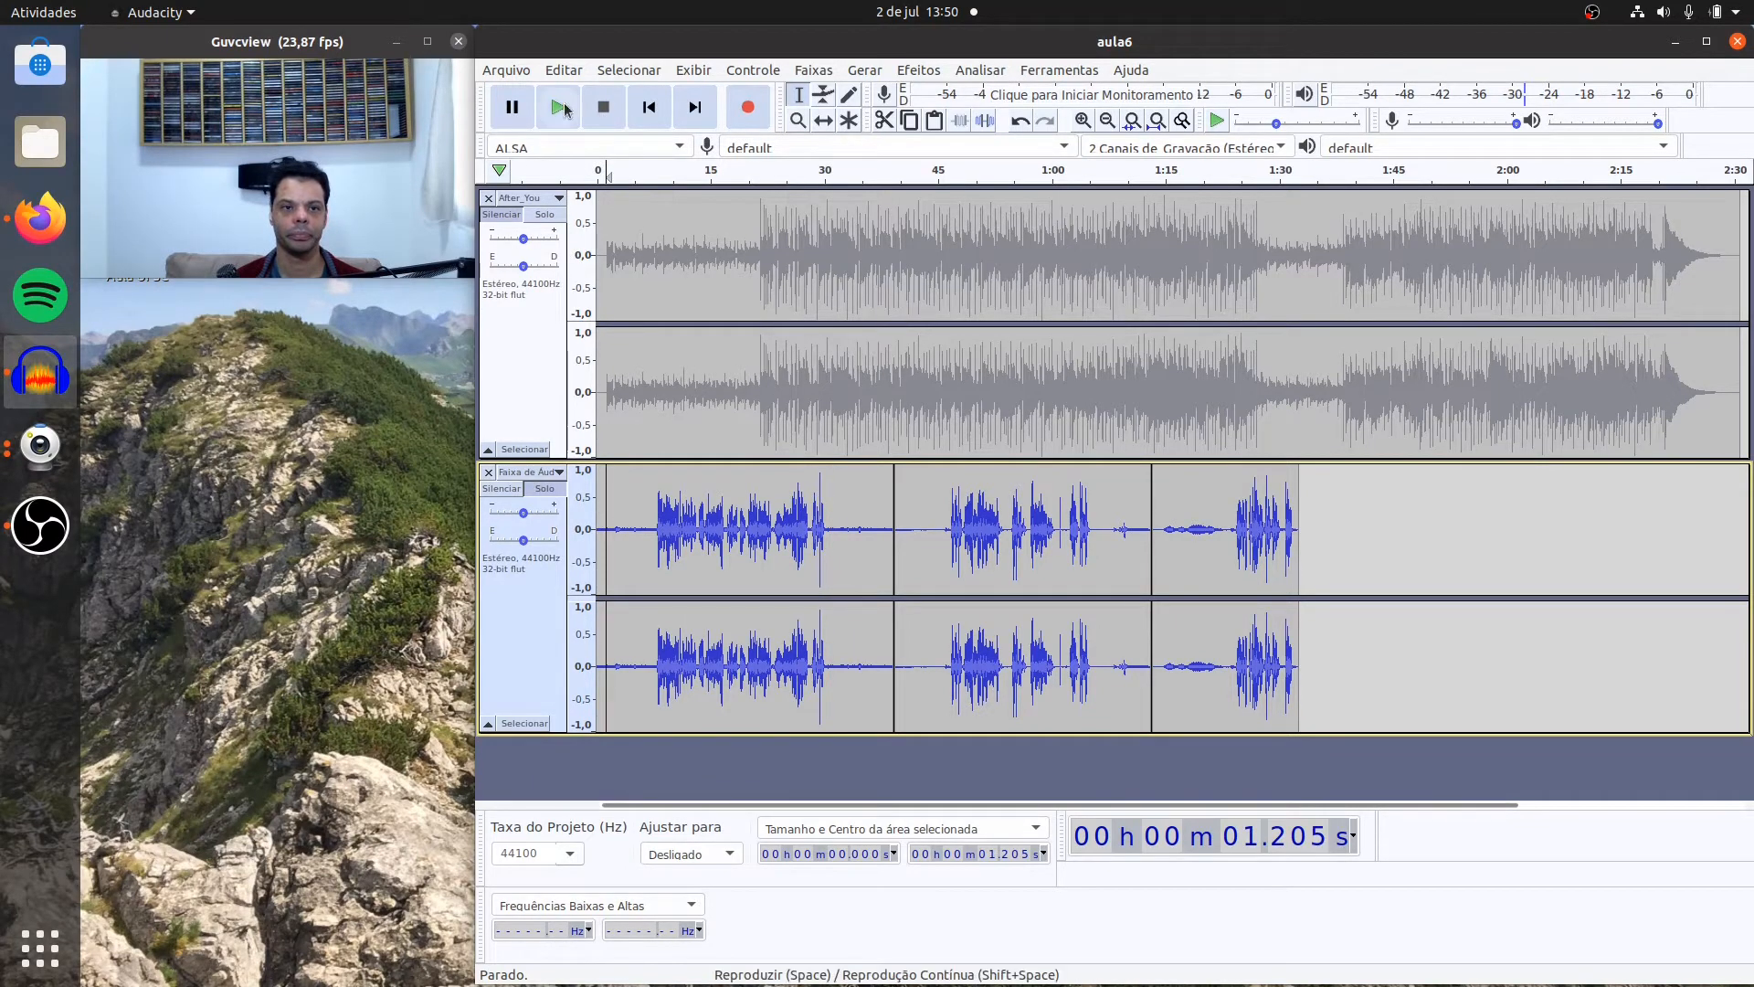
{"action": "left_click", "coordinate": [560, 108]}
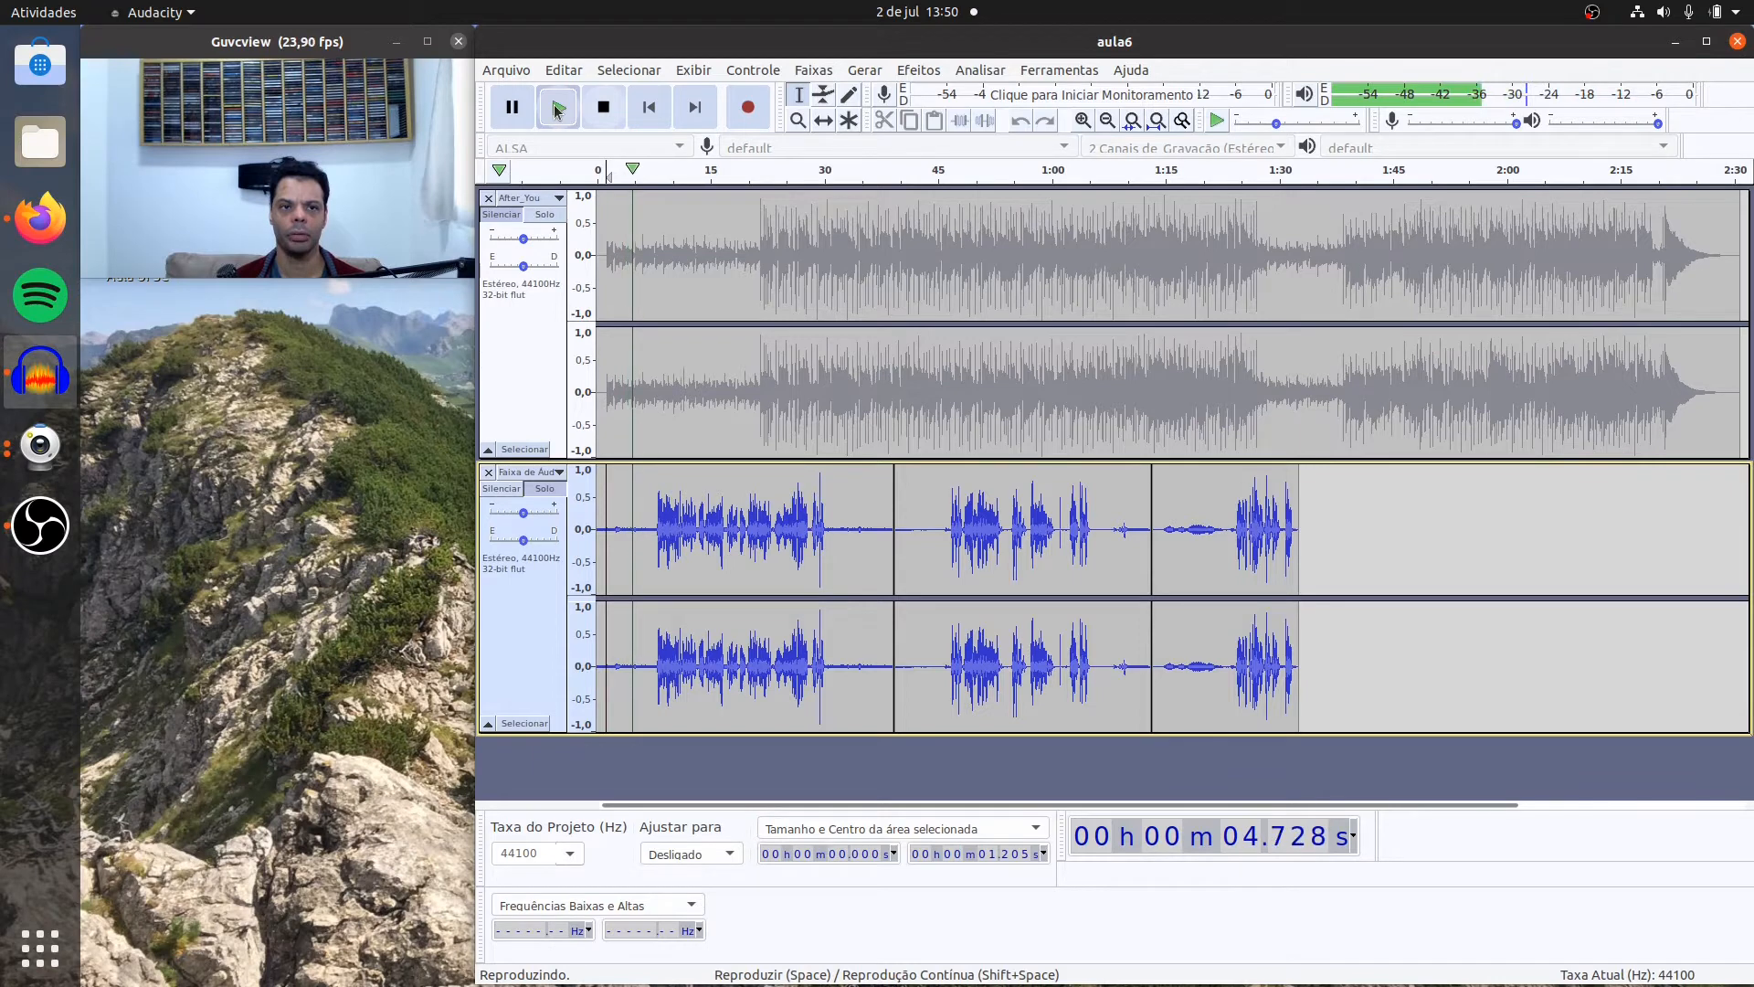
{"action": "left_click", "coordinate": [603, 109]}
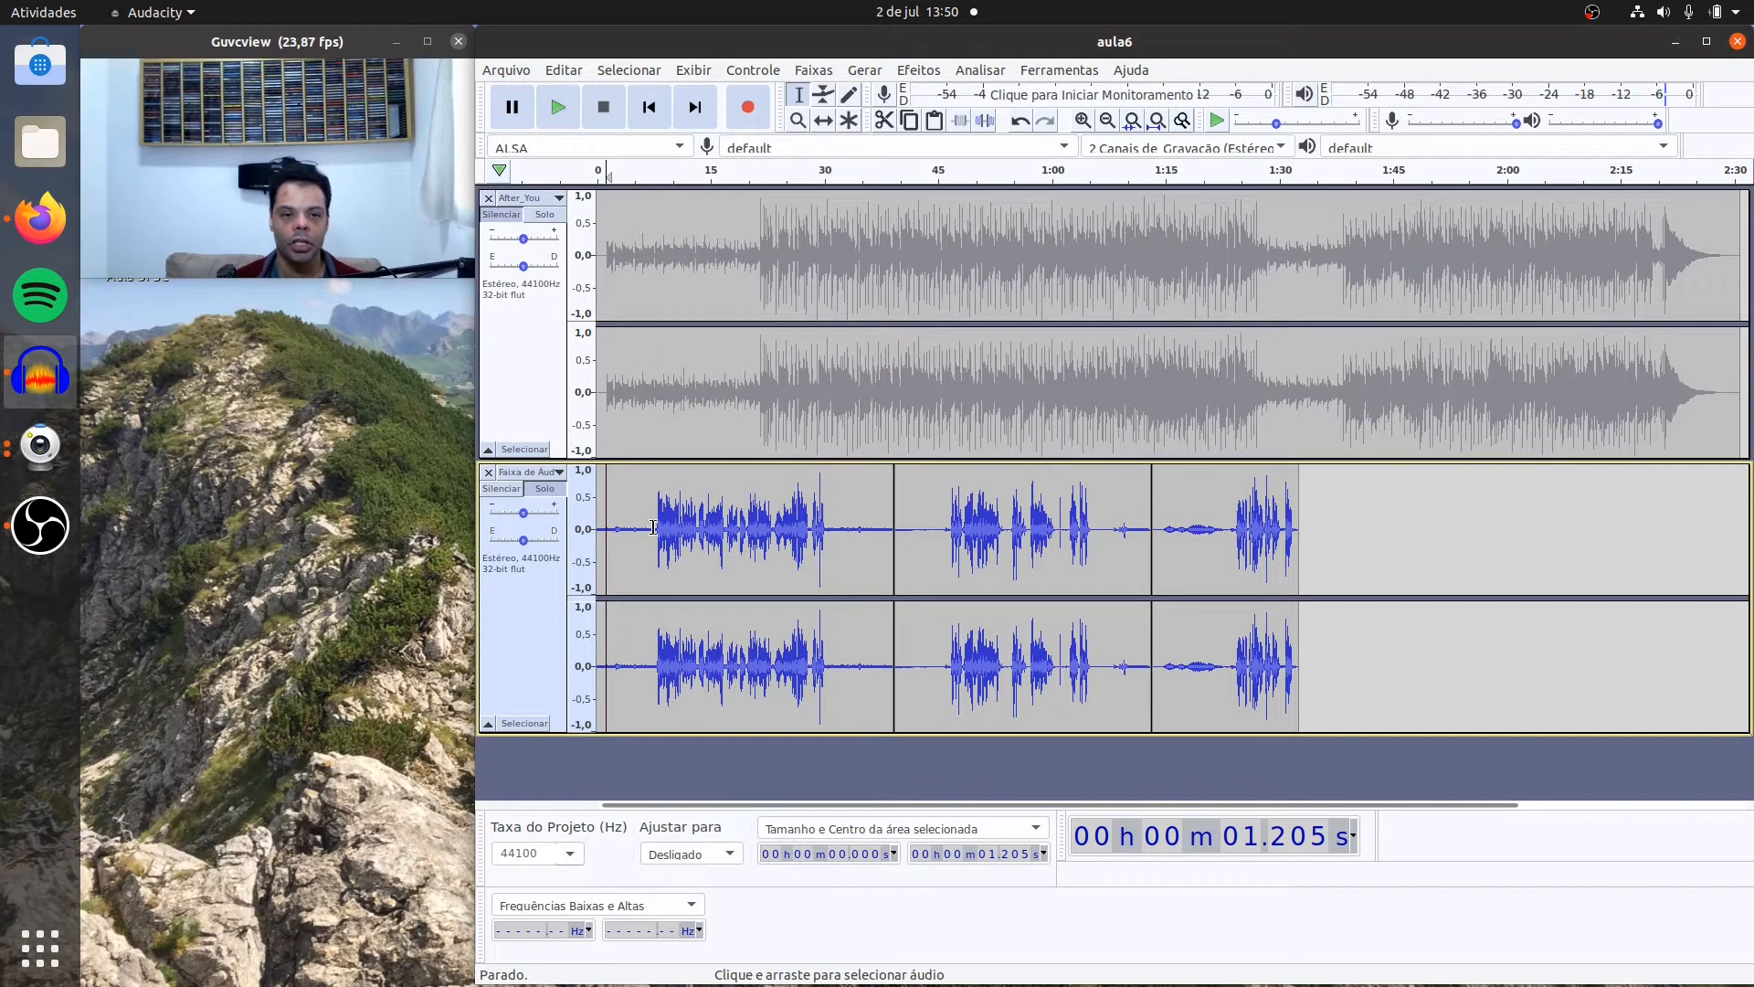
Step: Capture a Noise Reduction profile from the noise-only first 7.5 seconds or so of the voice track
{"action": "left_click_drag", "start_coordinate": [654, 527], "coordinate": [590, 548]}
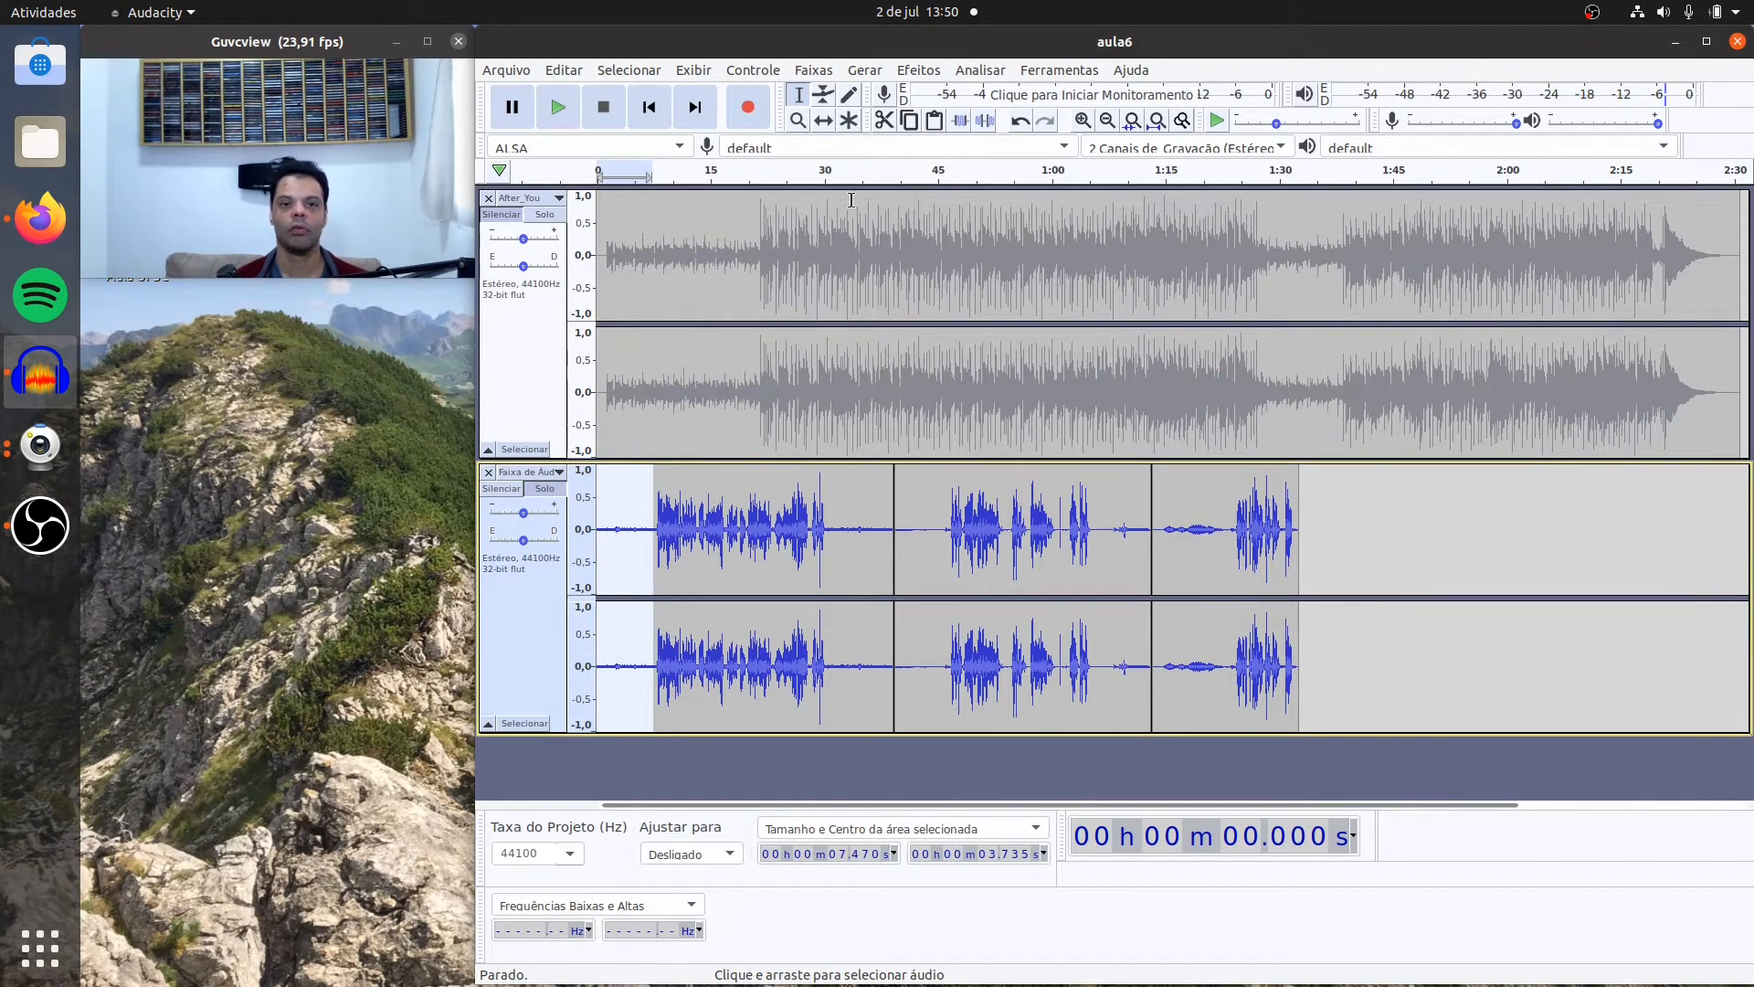
{"action": "left_click", "coordinate": [923, 73]}
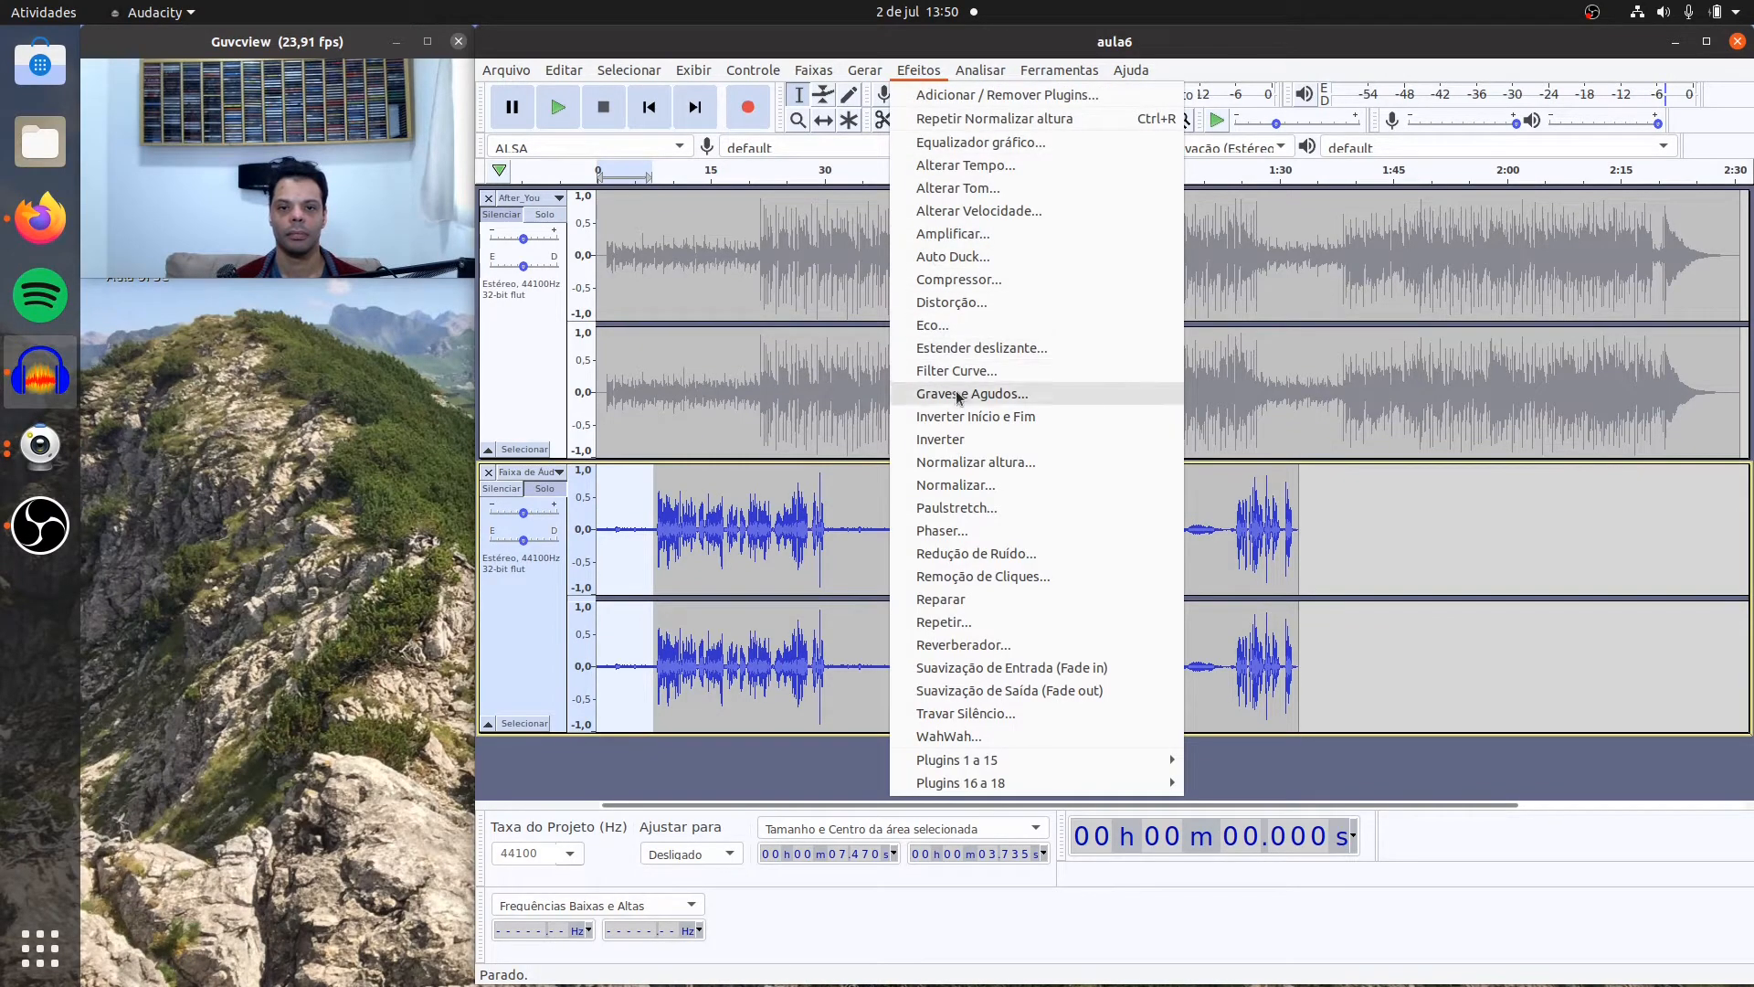
{"action": "left_click", "coordinate": [989, 553]}
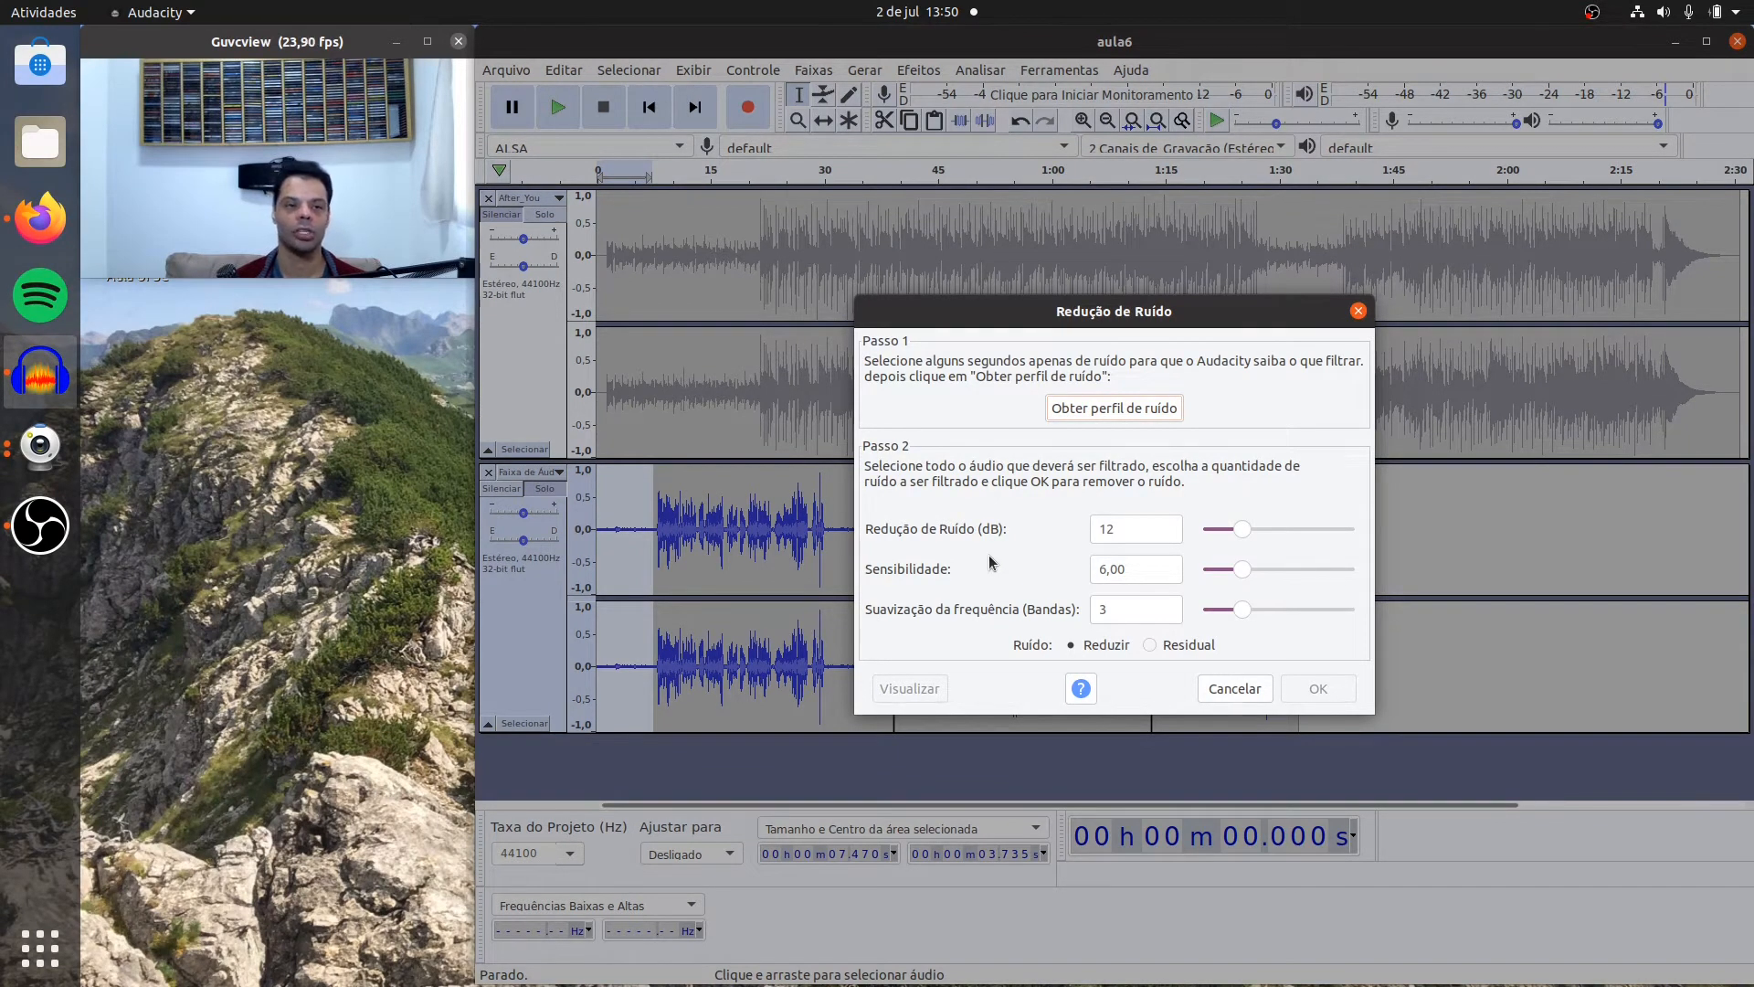
{"action": "left_click", "coordinate": [1094, 410]}
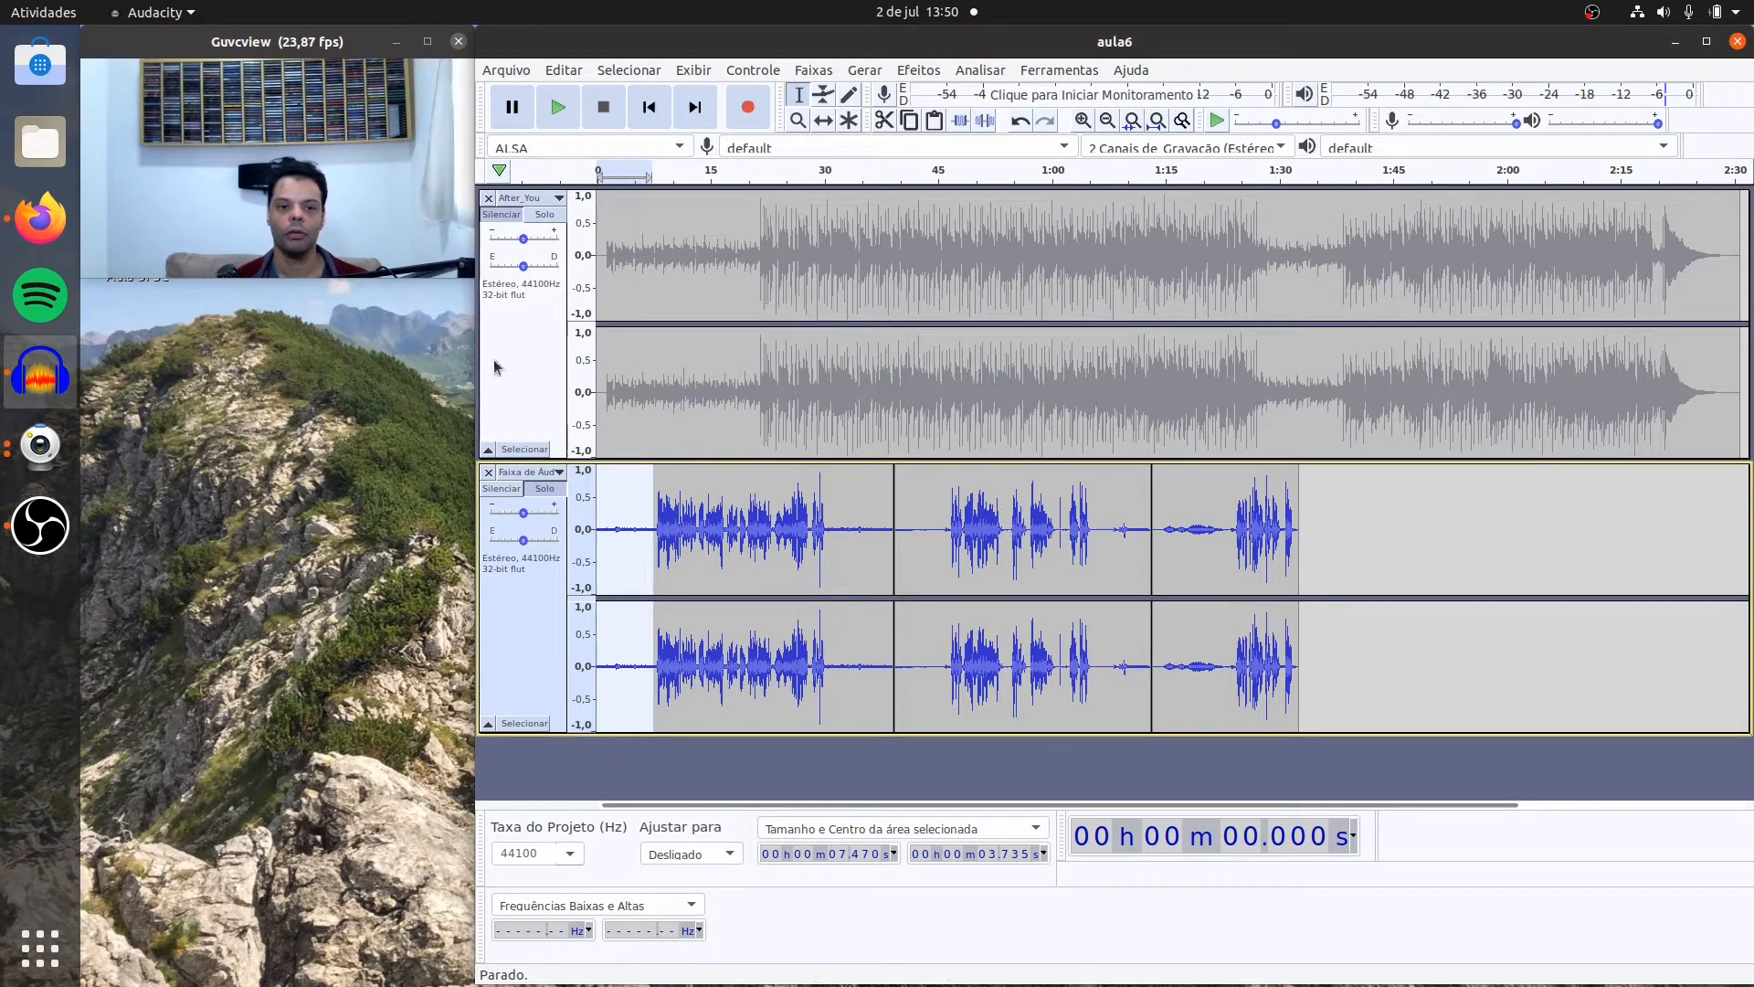
Step: Apply Noise Reduction to the whole first voice clip with 12 dB reduction, sensitivity 6.00, 3 smoothing bands and the Reduzir option
{"action": "double_click", "coordinate": [745, 533]}
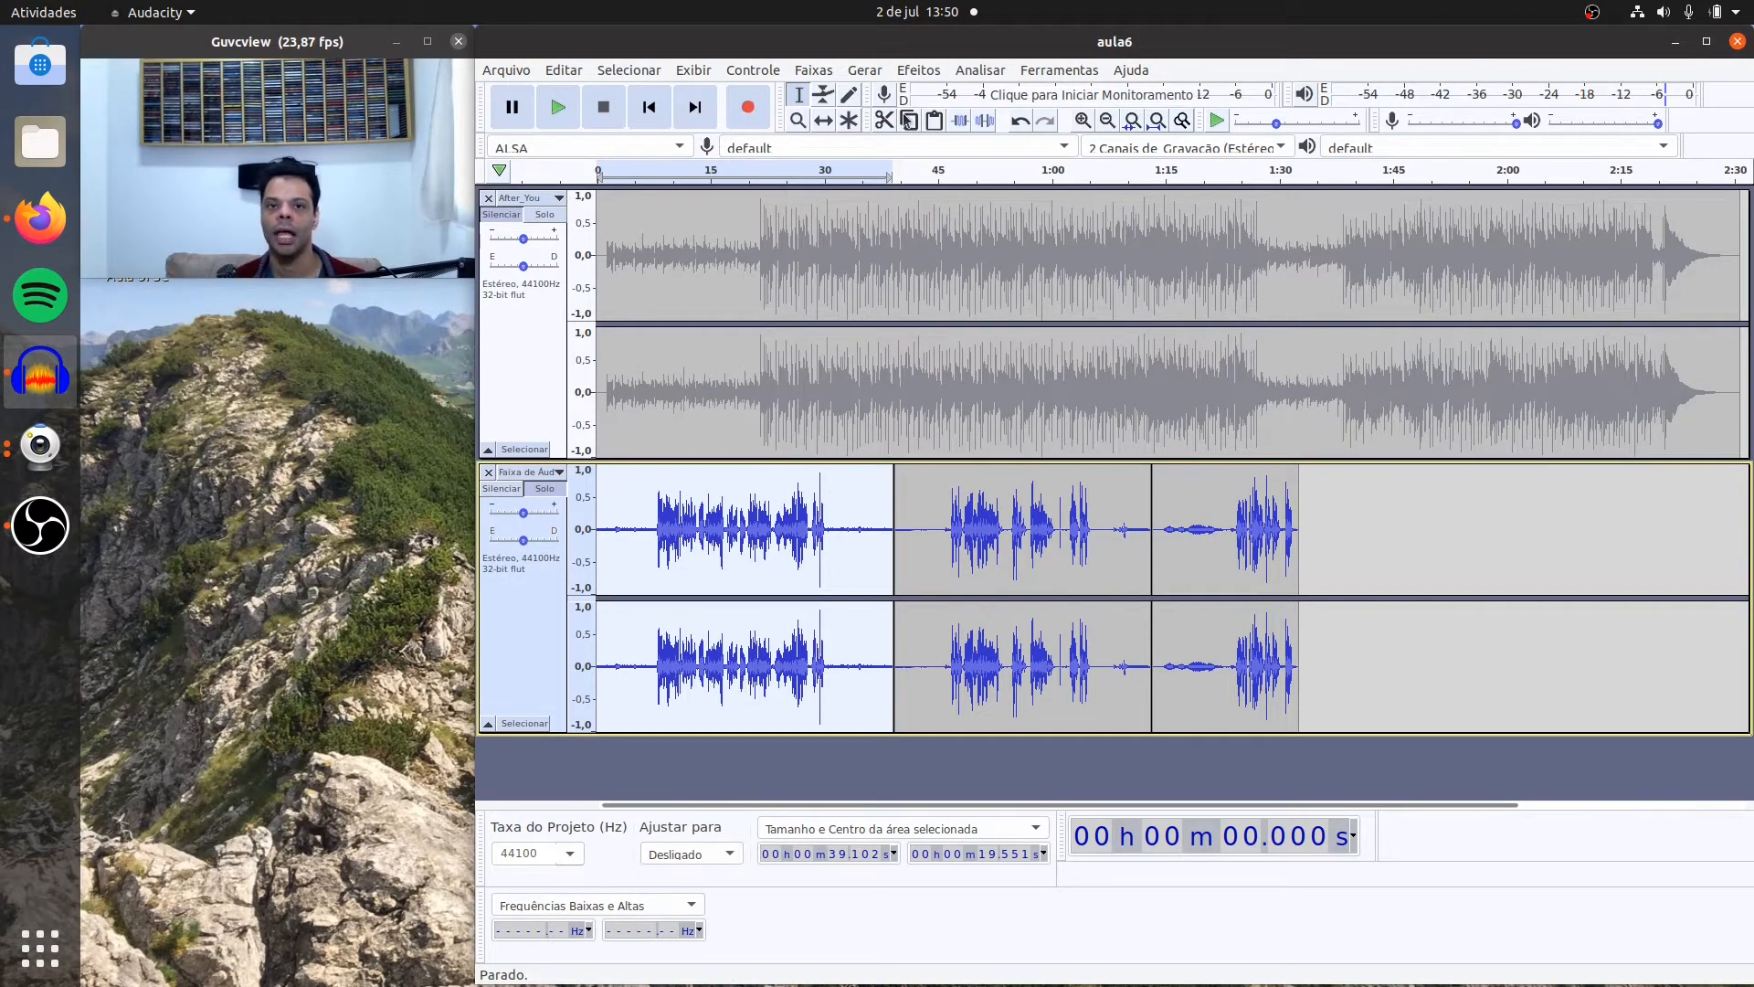
{"action": "left_click", "coordinate": [918, 70]}
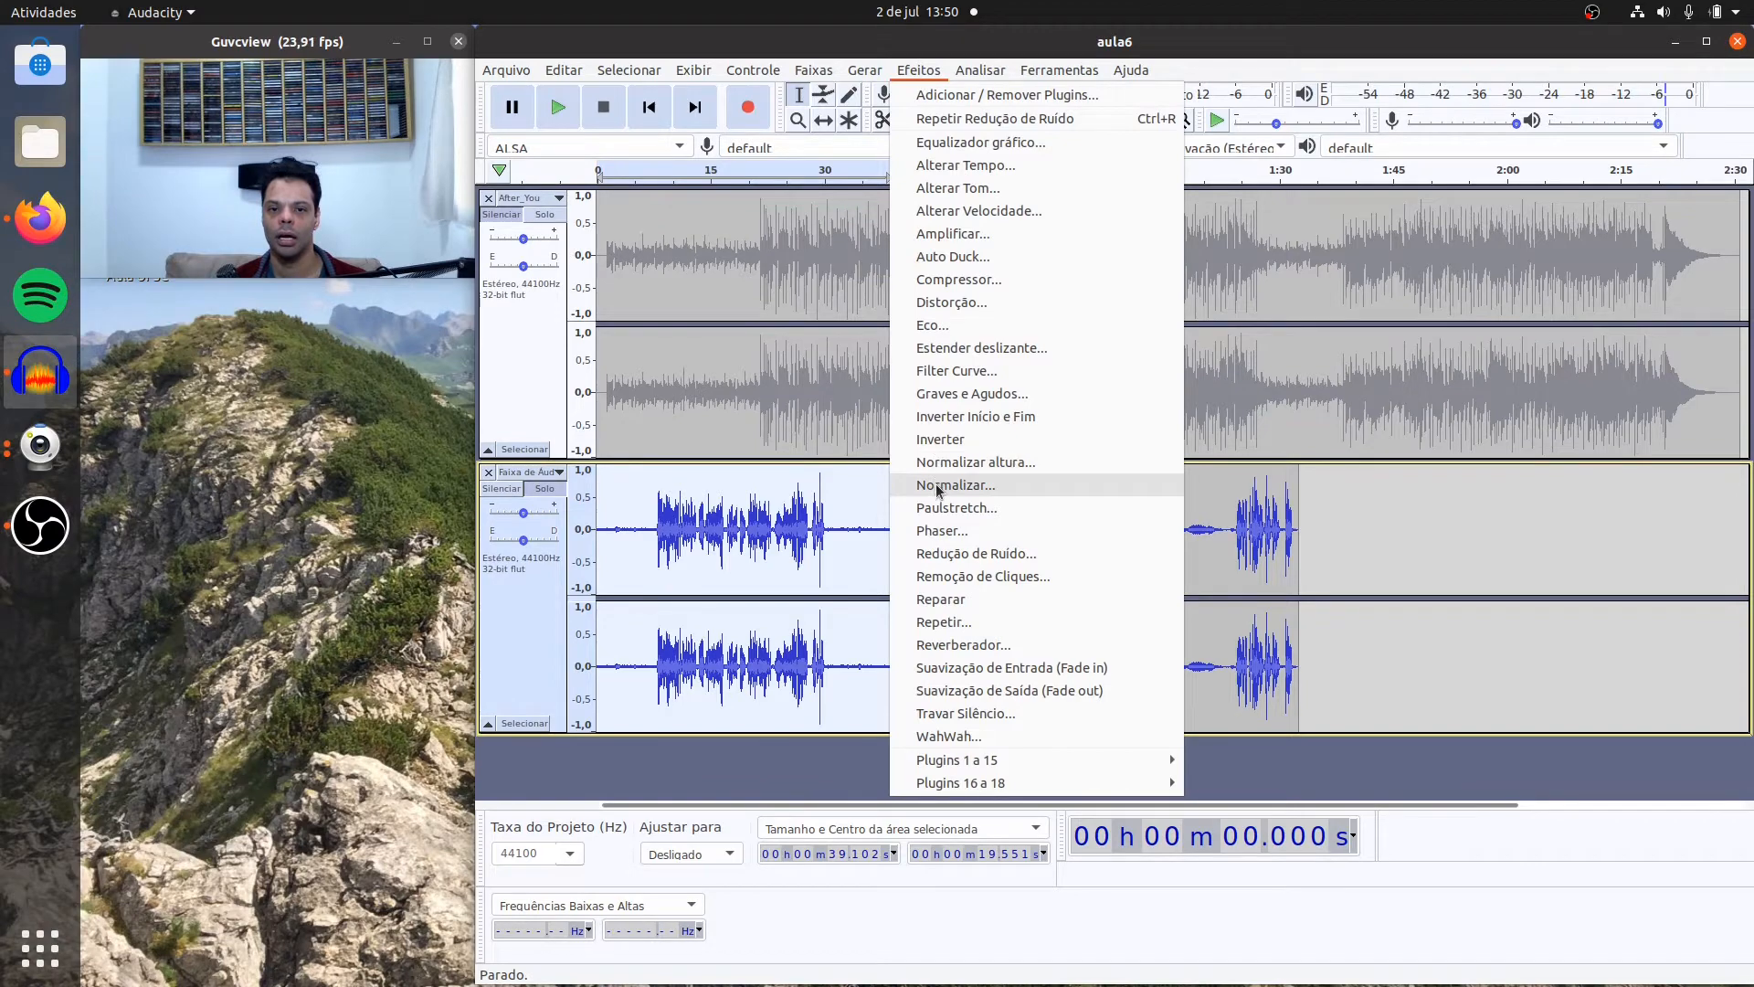
{"action": "left_click", "coordinate": [961, 554]}
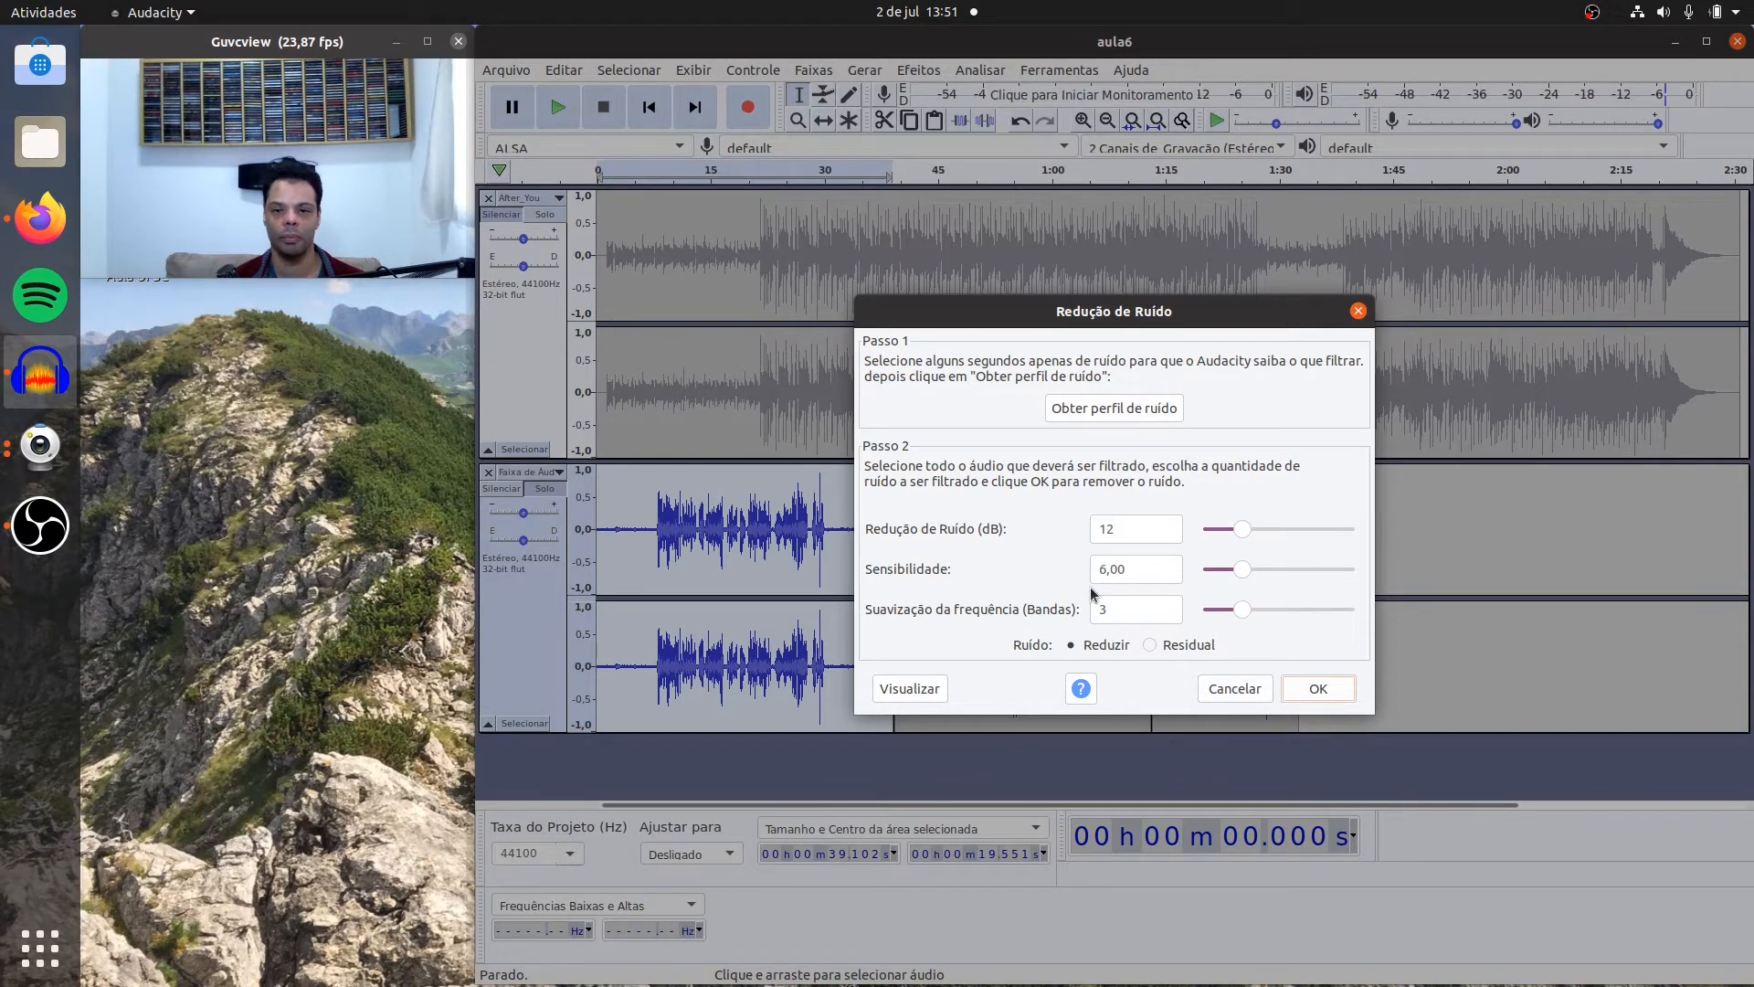
{"action": "left_click", "coordinate": [1306, 687]}
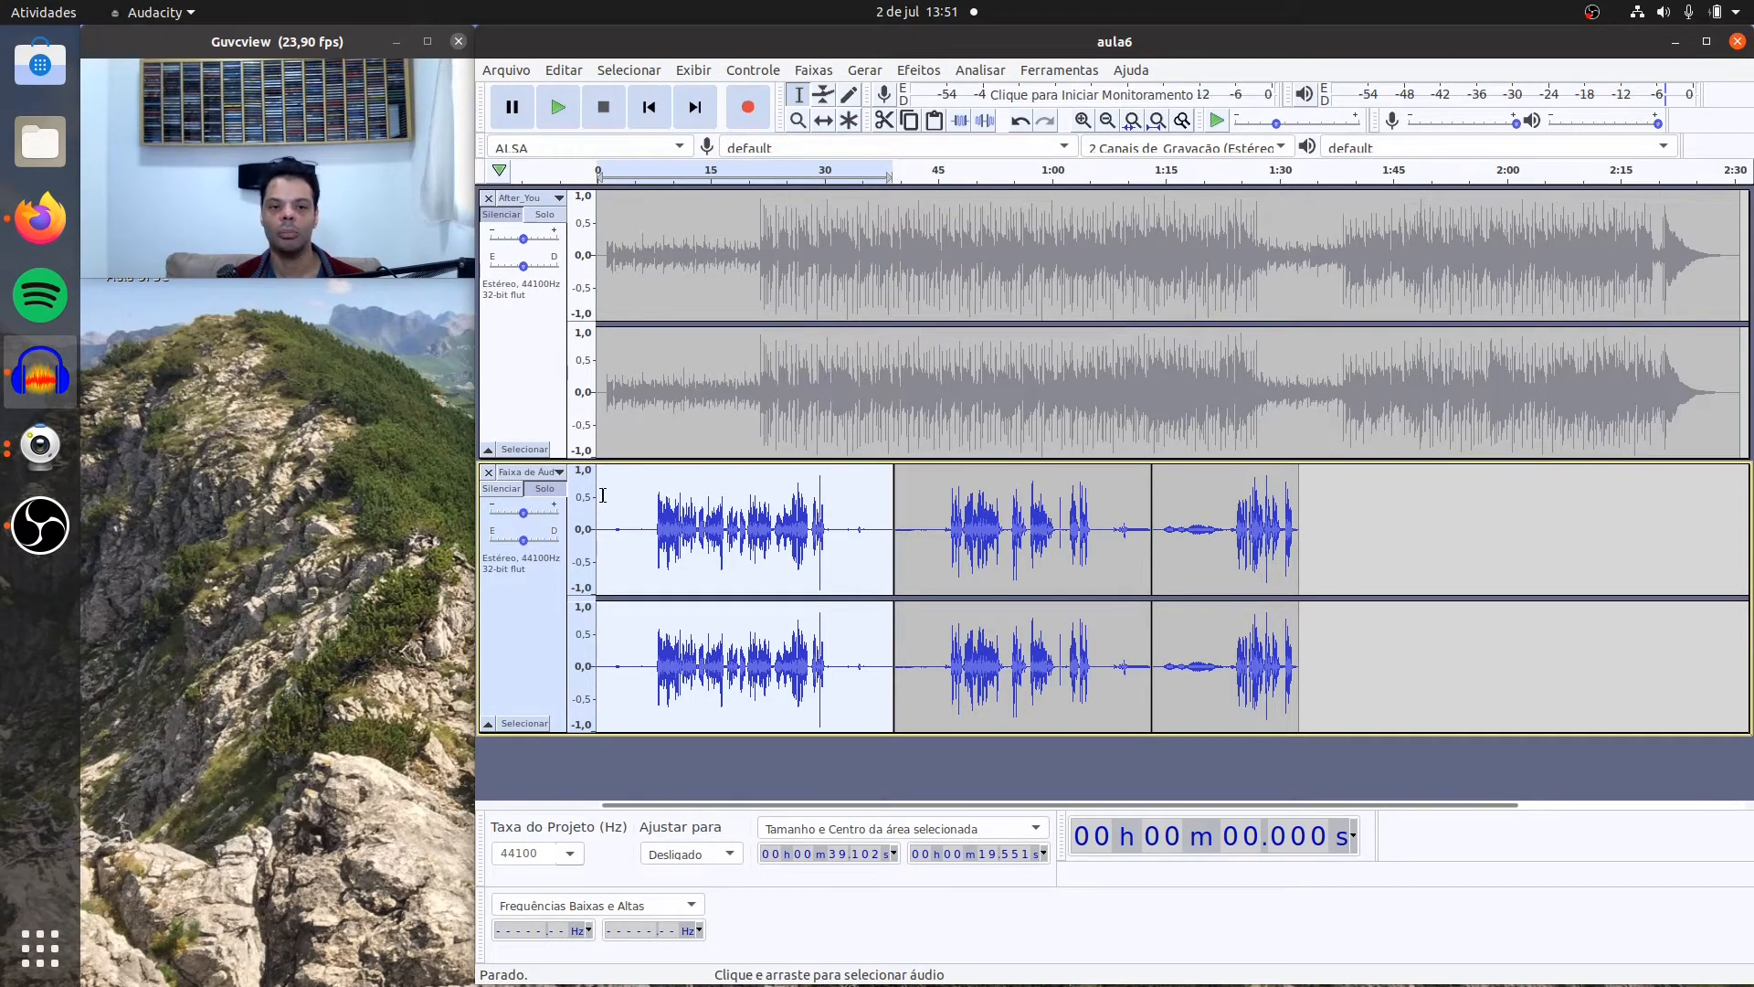
Step: Play the first voice clip from about 0.8 s to check the noise reduction
{"action": "left_click_drag", "start_coordinate": [603, 495], "coordinate": [595, 490]}
{"action": "left_click", "coordinate": [556, 109]}
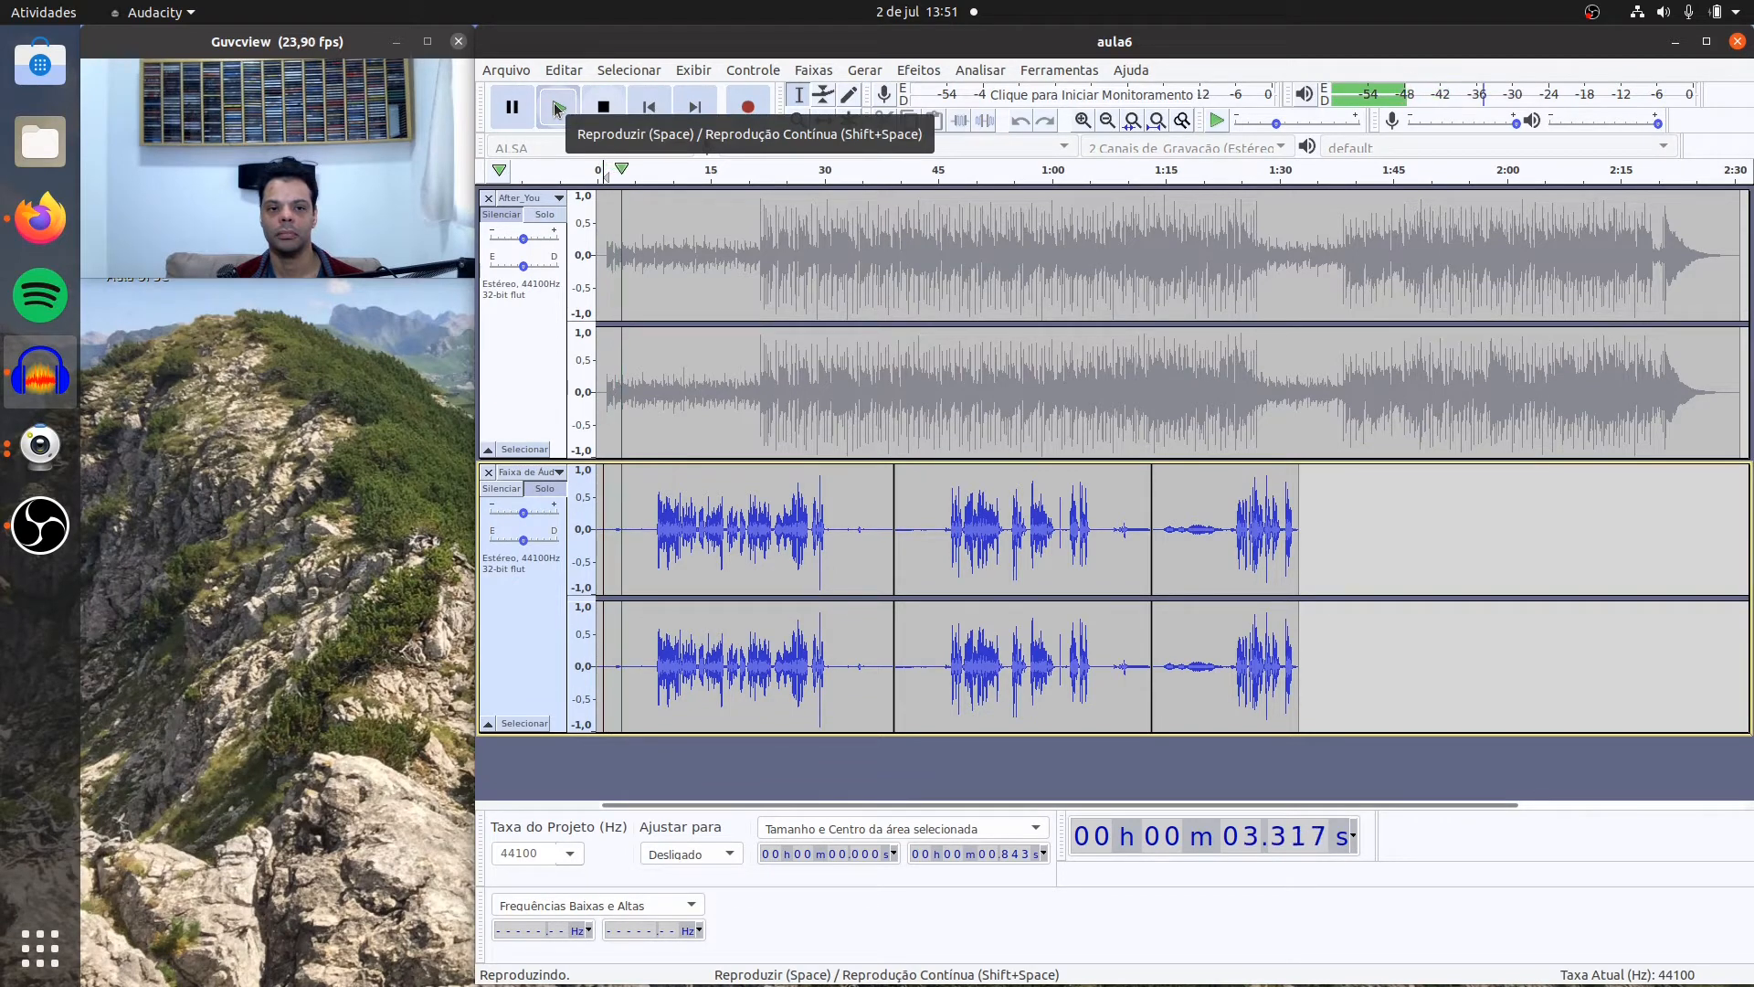
{"action": "left_click", "coordinate": [600, 117]}
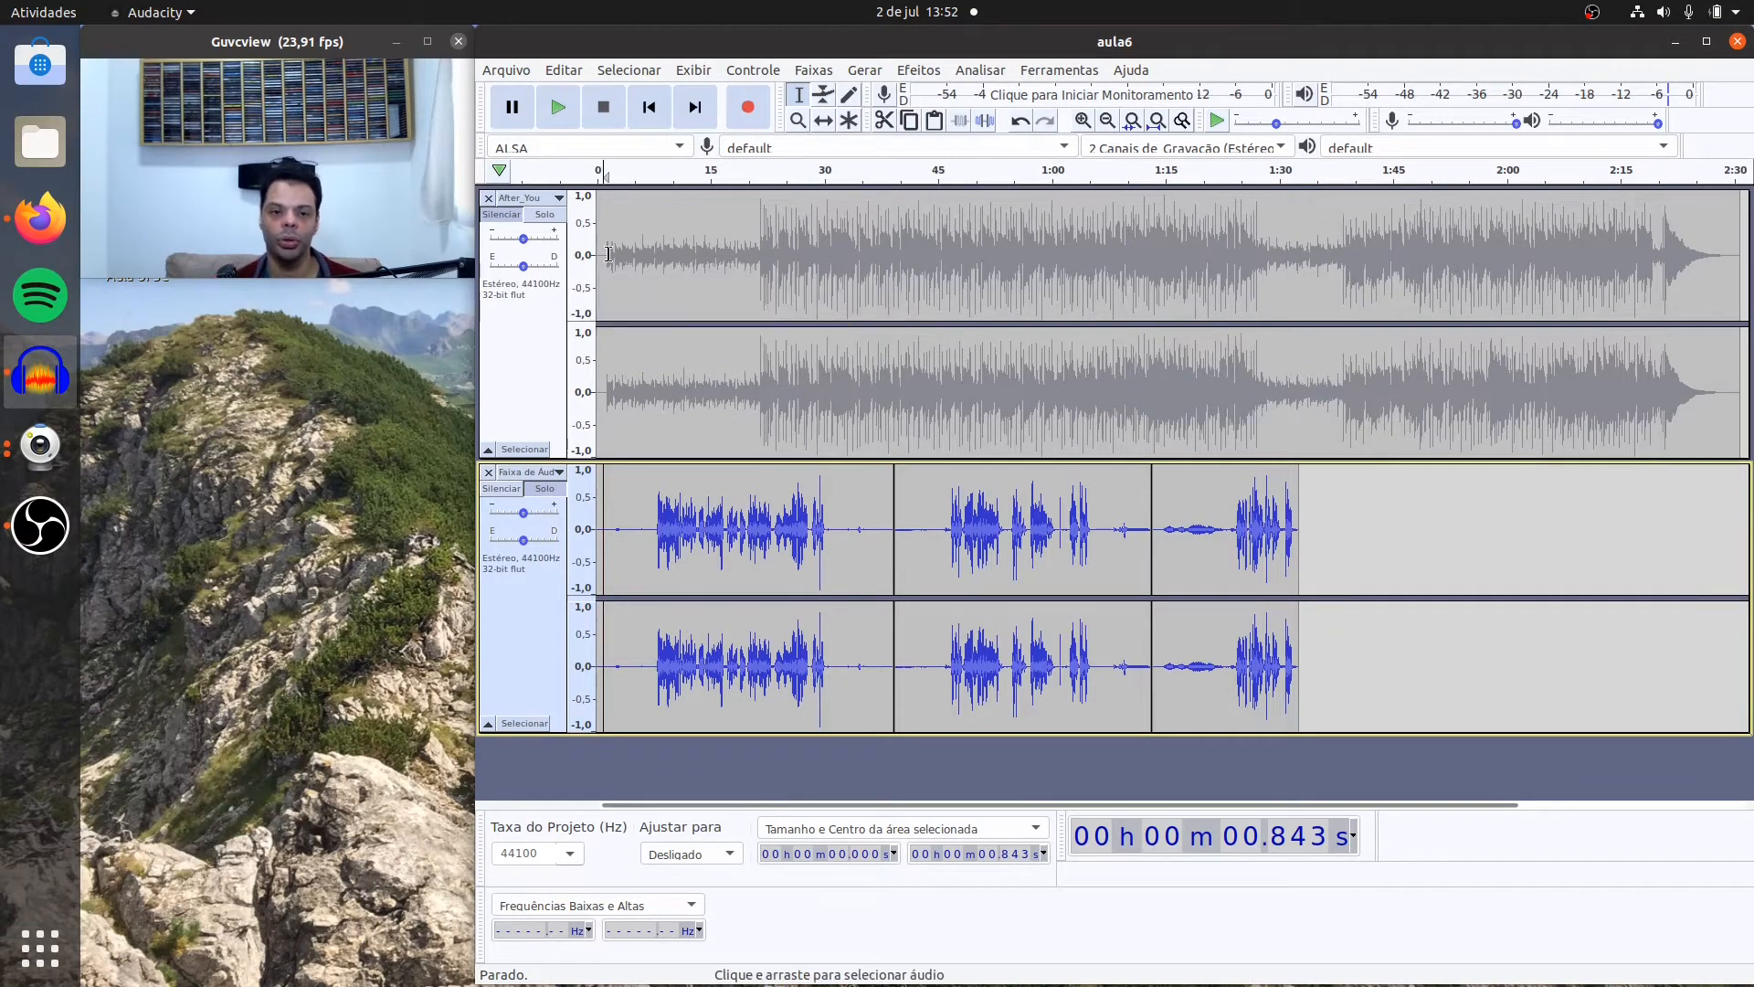
Step: Apply Noise Reduction a second time to the whole first voice clip with 12 dB reduction, sensitivity 6.00 and 3 smoothing bands
{"action": "double_click", "coordinate": [729, 516]}
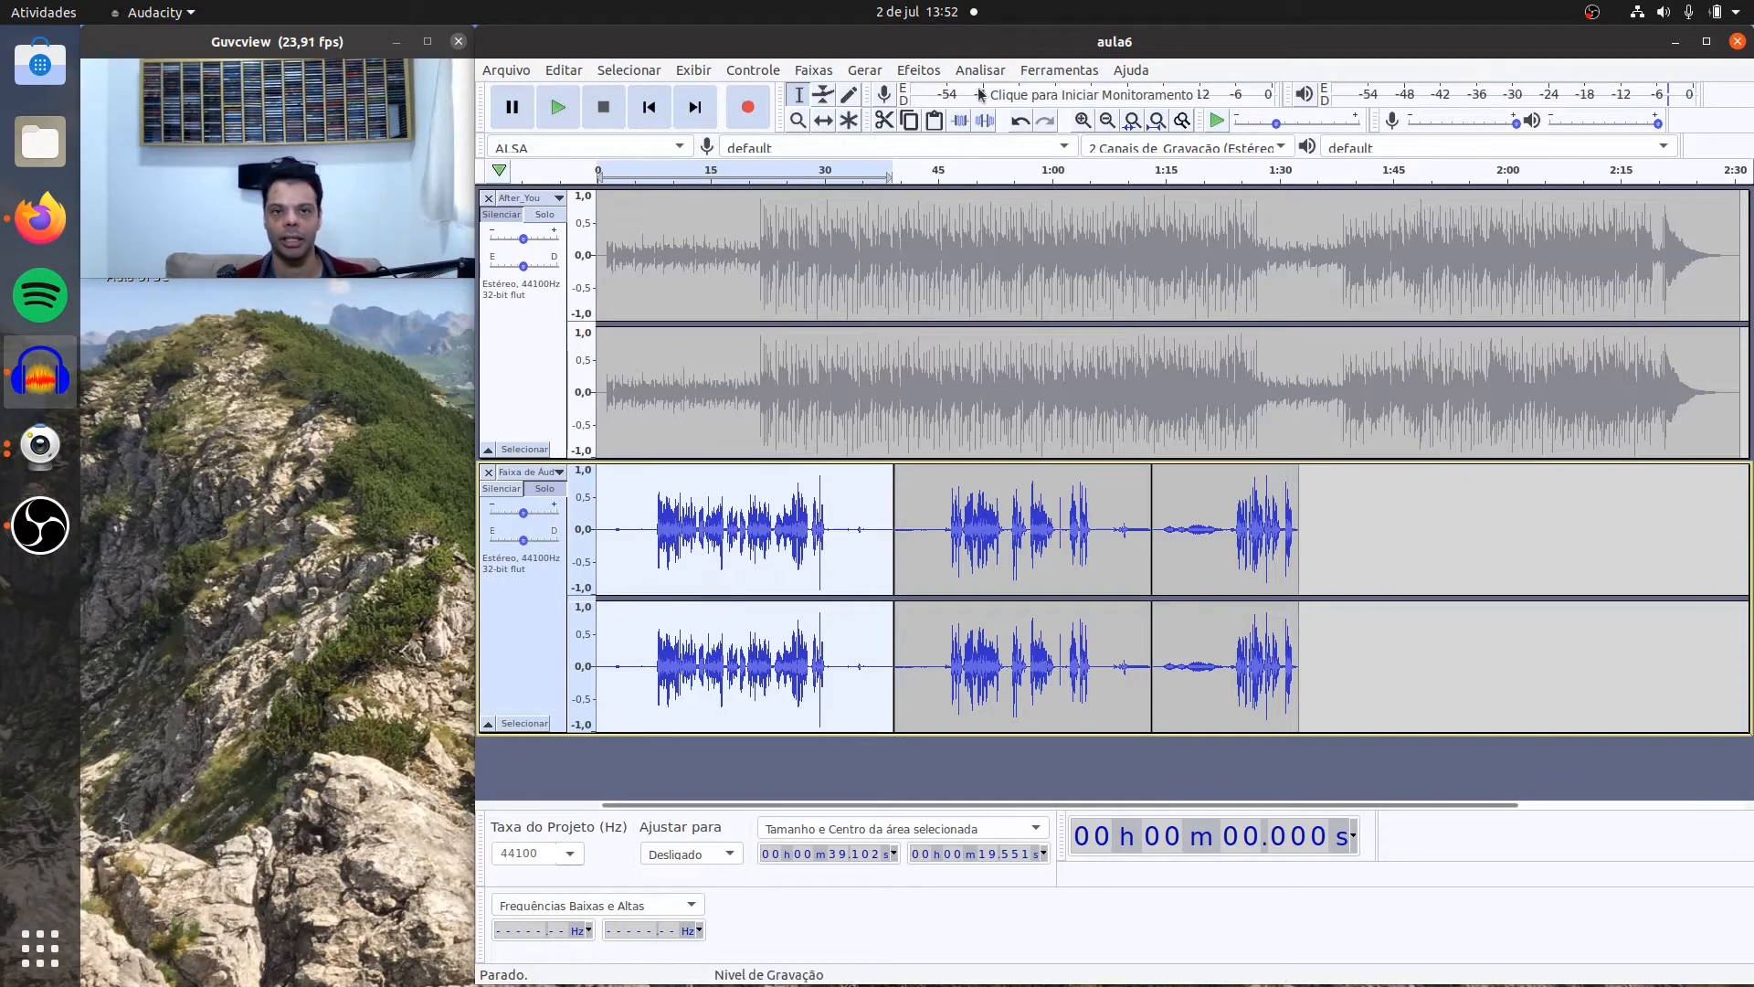
{"action": "left_click", "coordinate": [921, 73]}
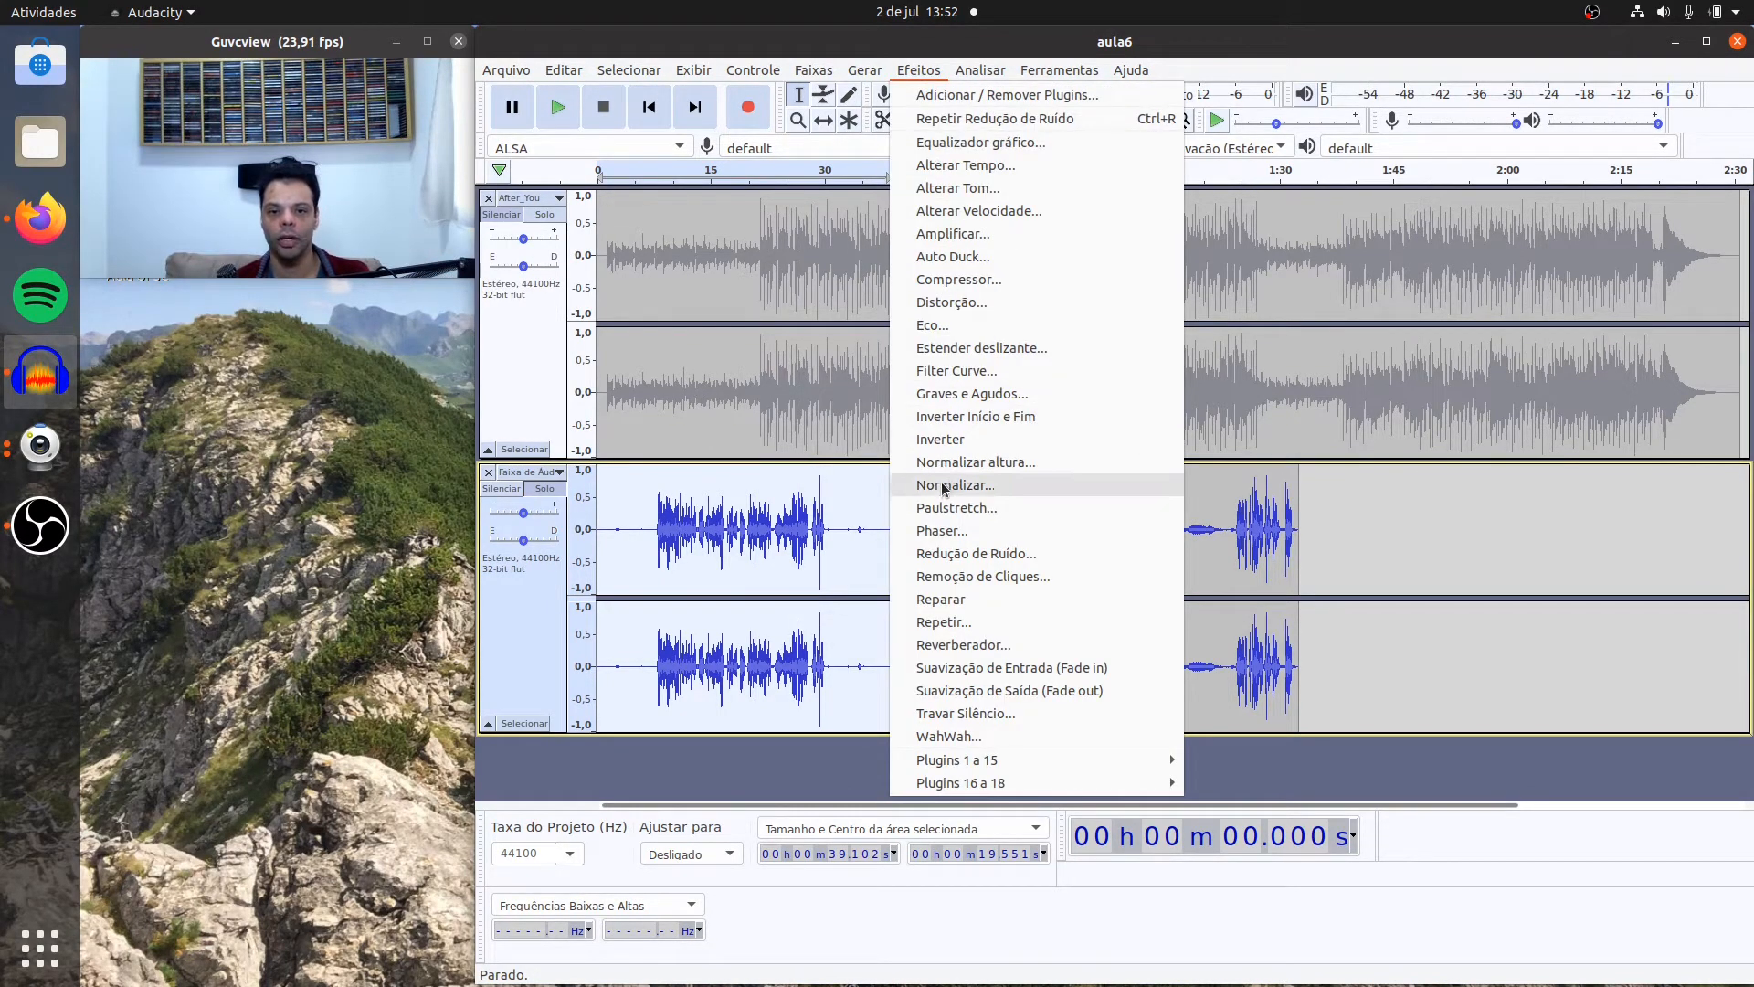
{"action": "left_click", "coordinate": [953, 554]}
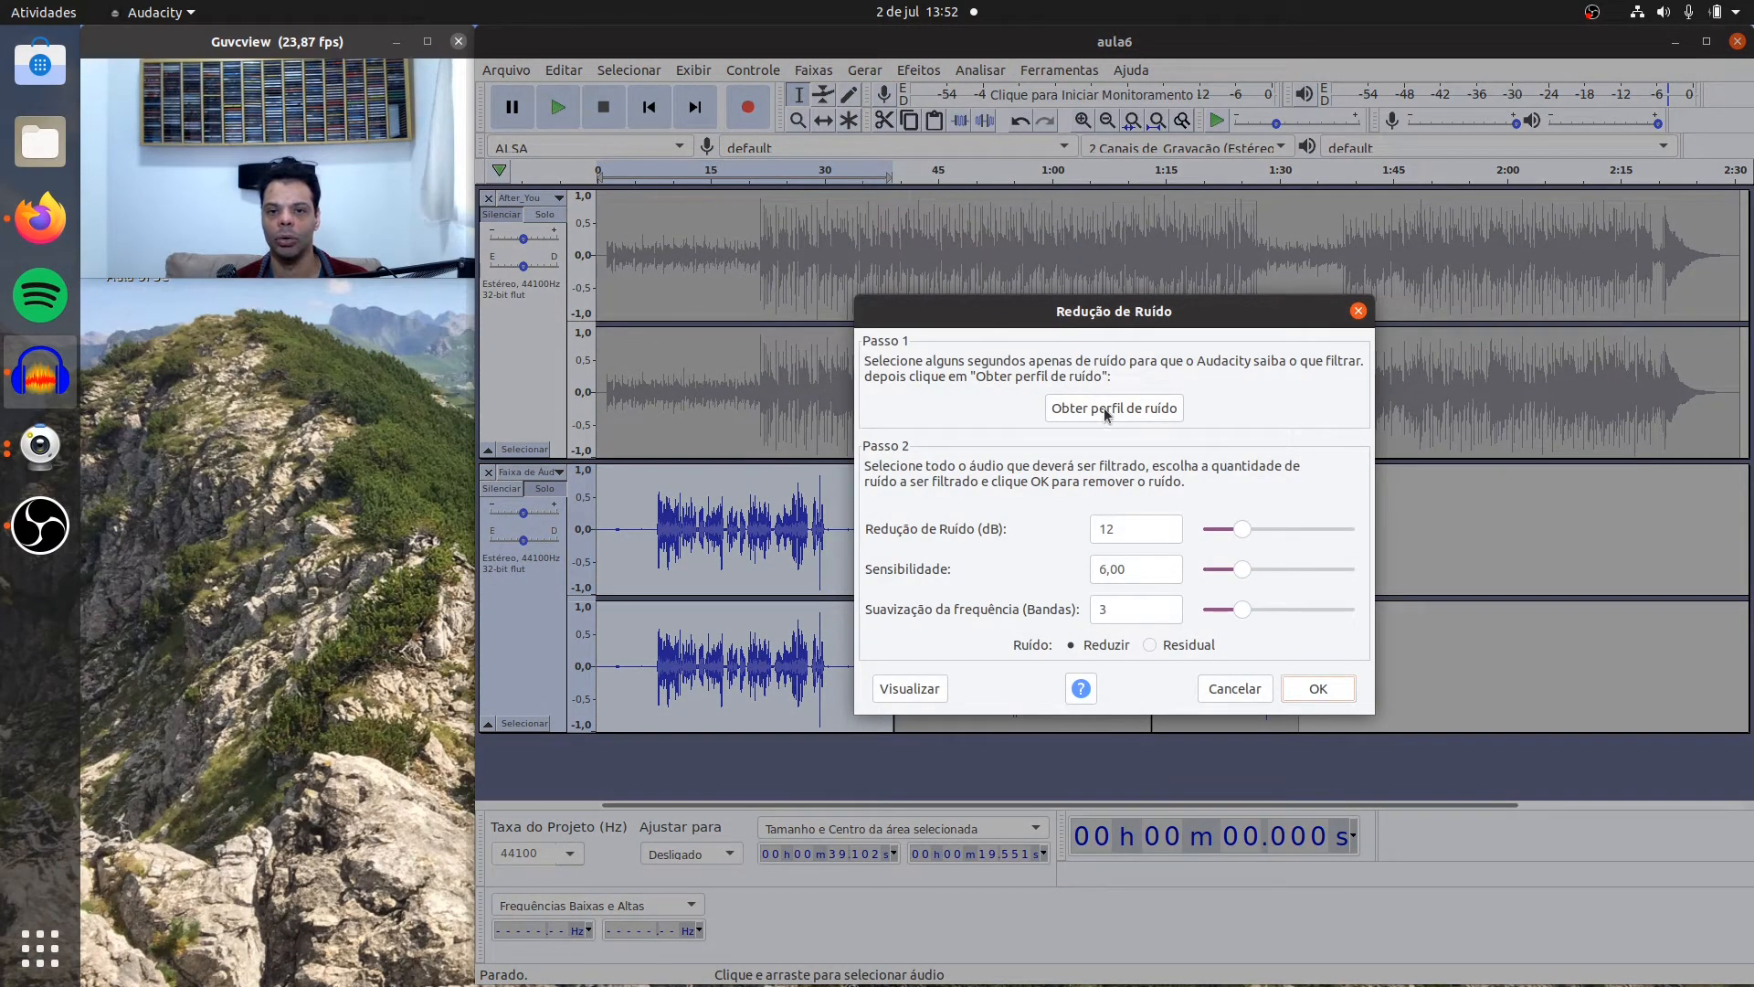
{"action": "left_click", "coordinate": [1314, 687]}
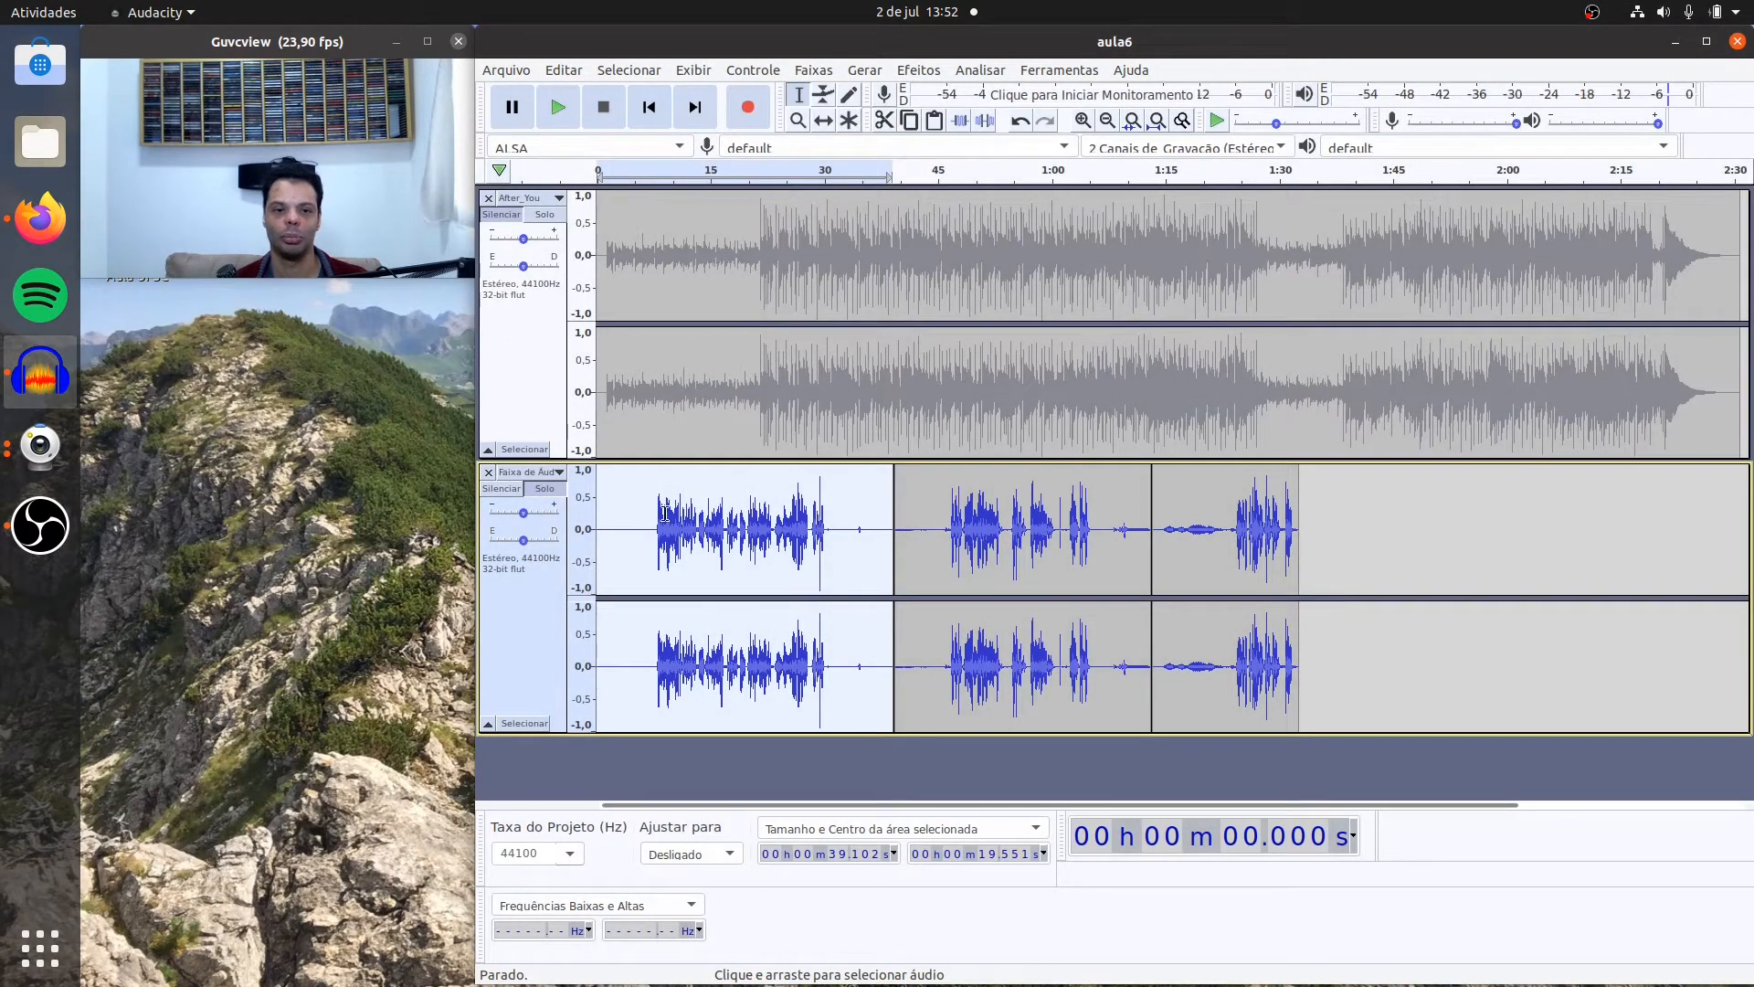
Step: Play the first voice clip again from about 0.7 s to check the second noise reduction pass
{"action": "left_click", "coordinate": [602, 498]}
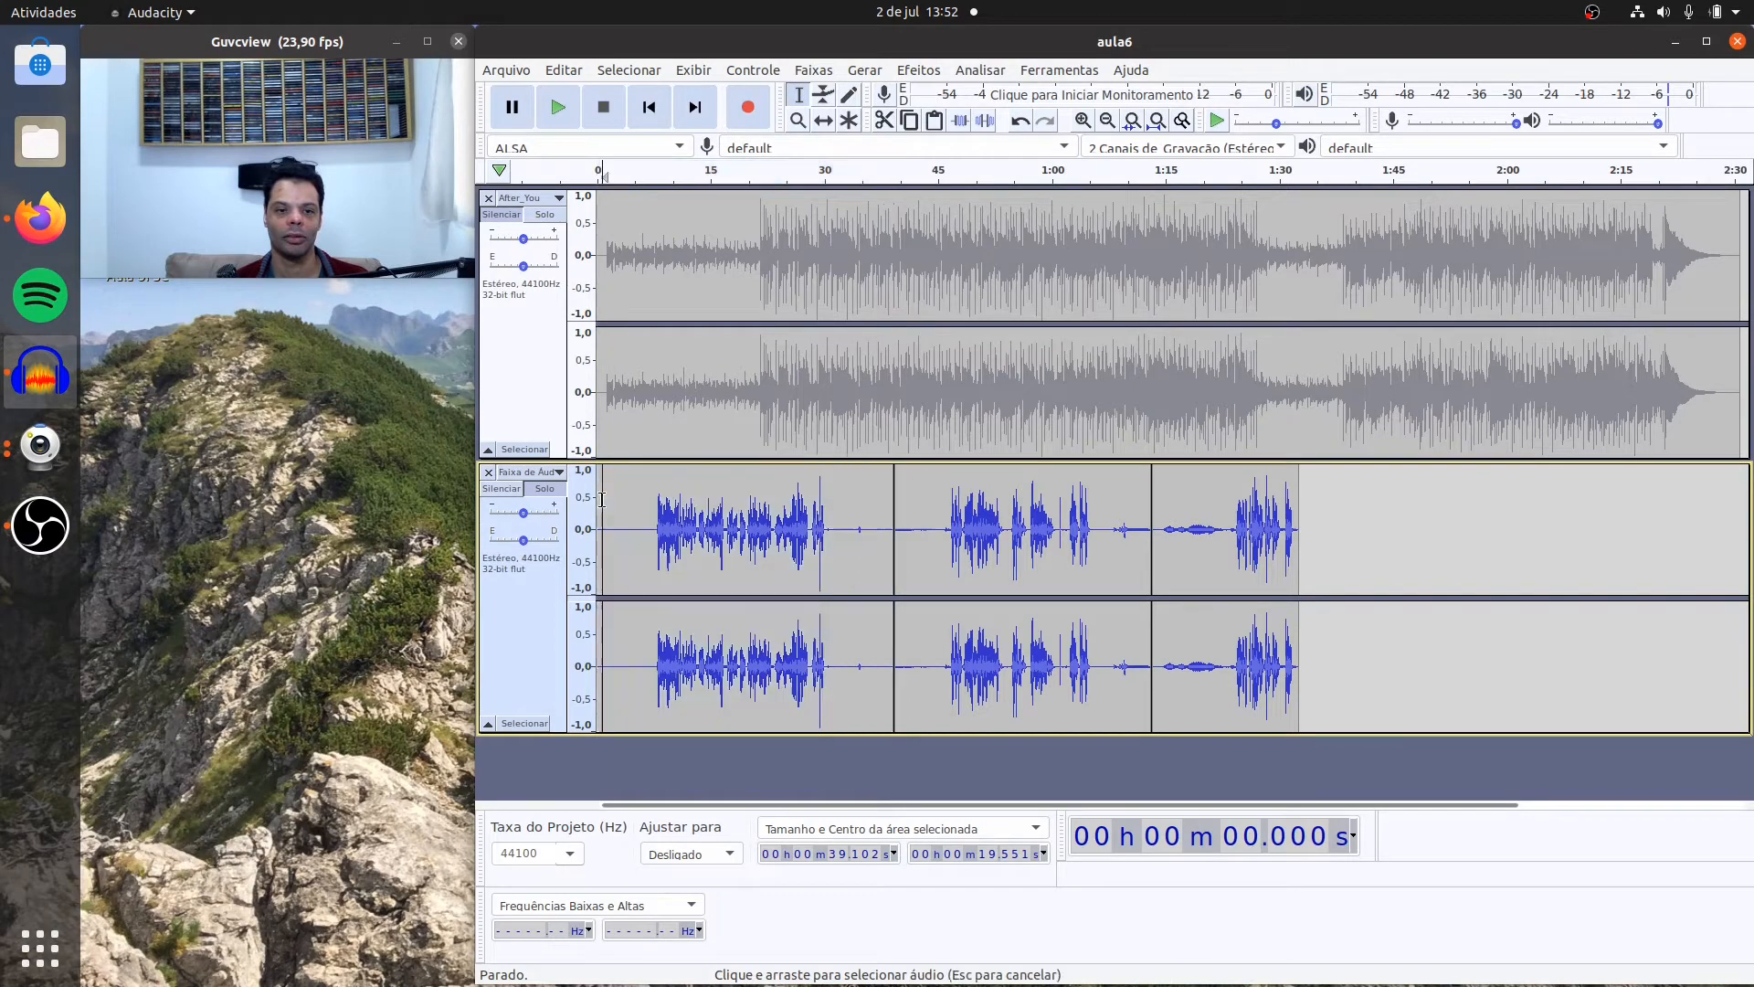
{"action": "left_click", "coordinate": [557, 108]}
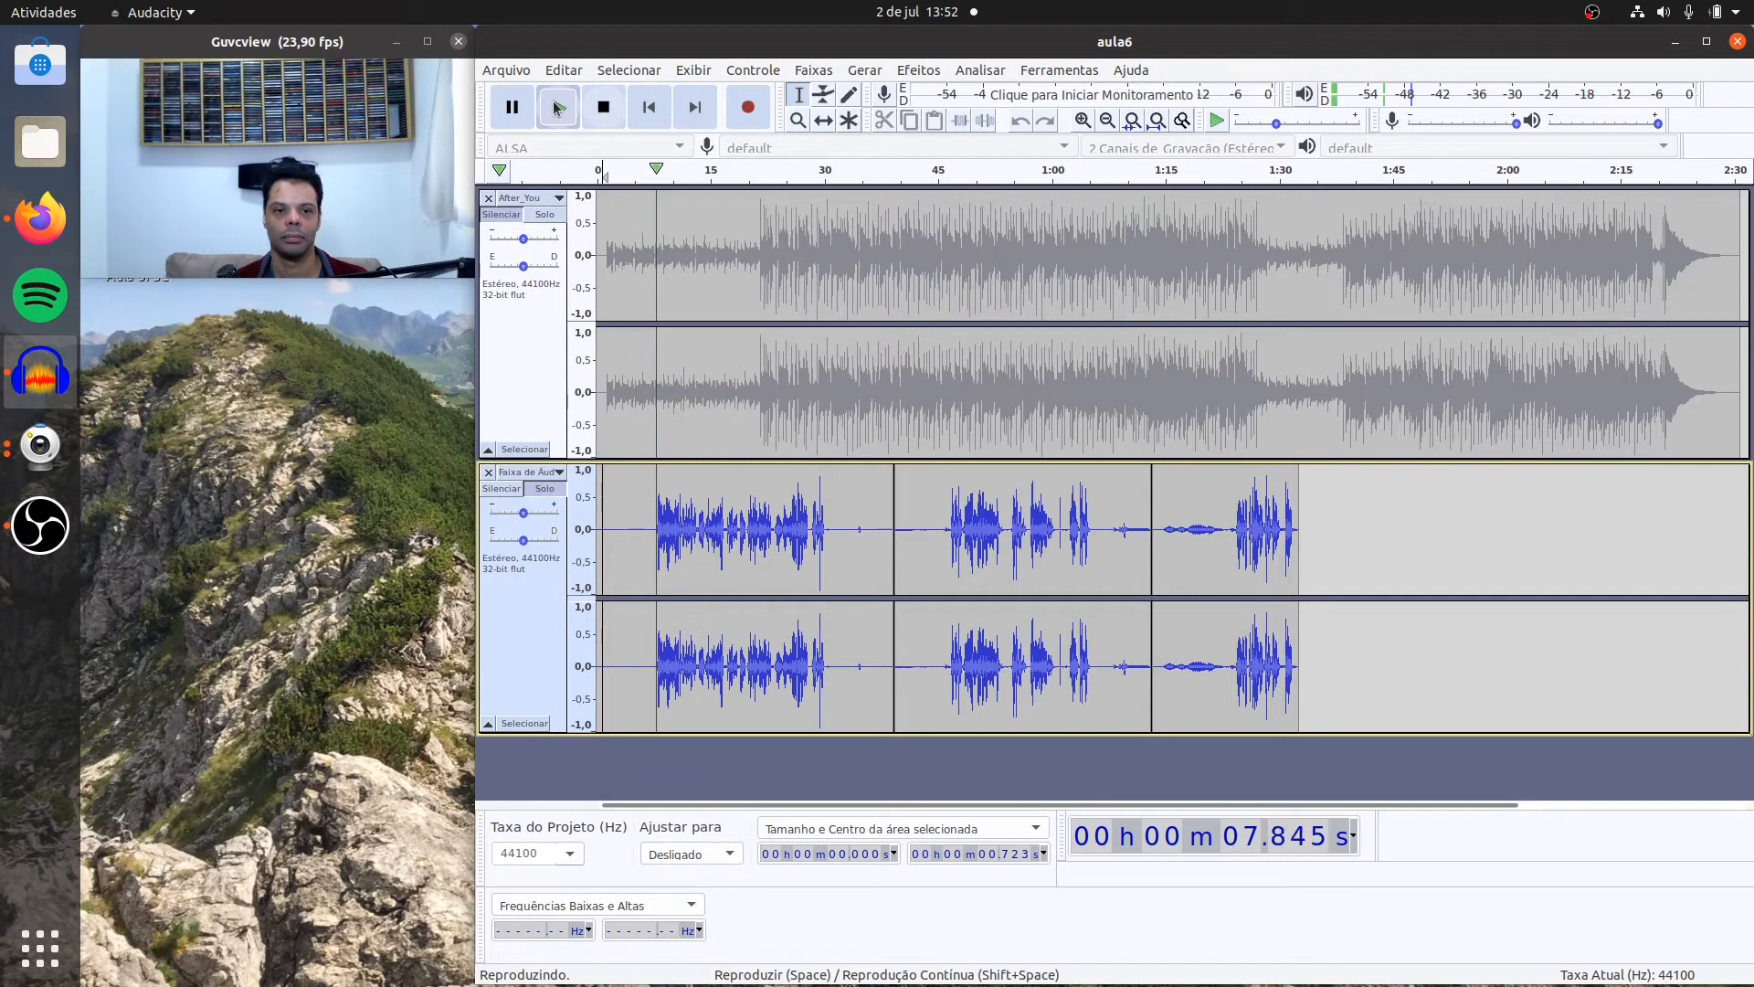
{"action": "left_click", "coordinate": [602, 109]}
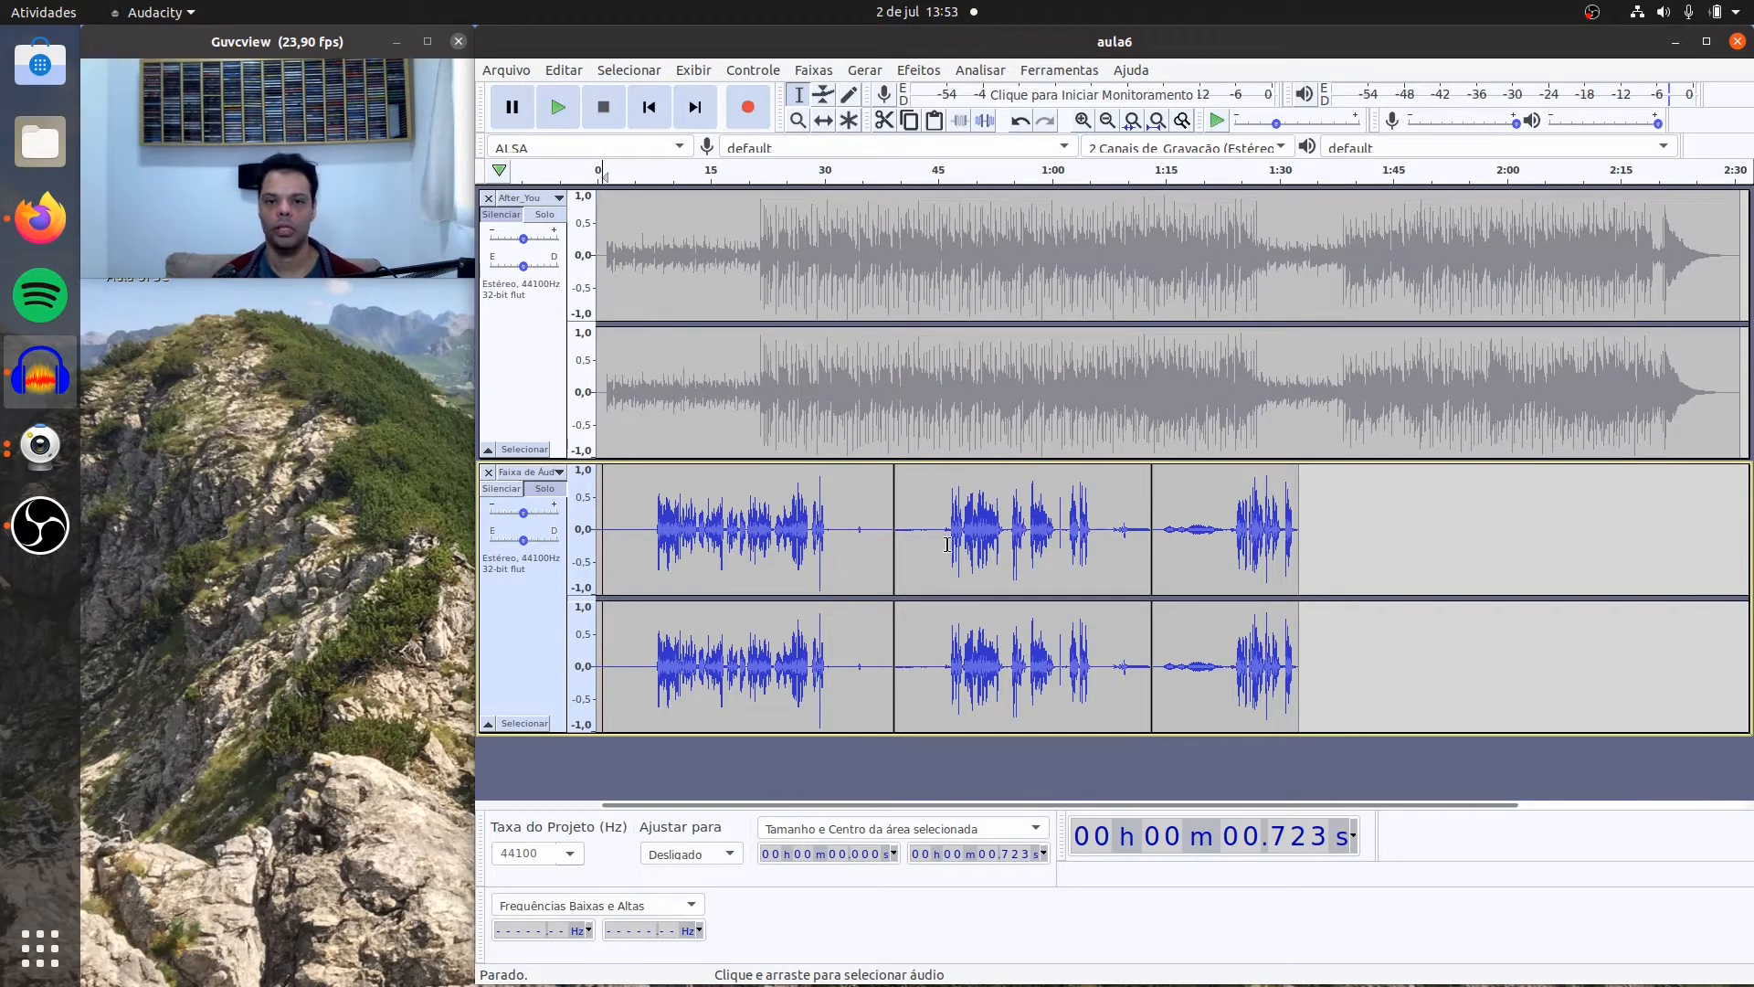
Step: Play the second voice clip's quiet opening from about 40.4 s and its quiet ending from about 1:06.7 to compare their background noise
{"action": "left_click", "coordinate": [902, 530]}
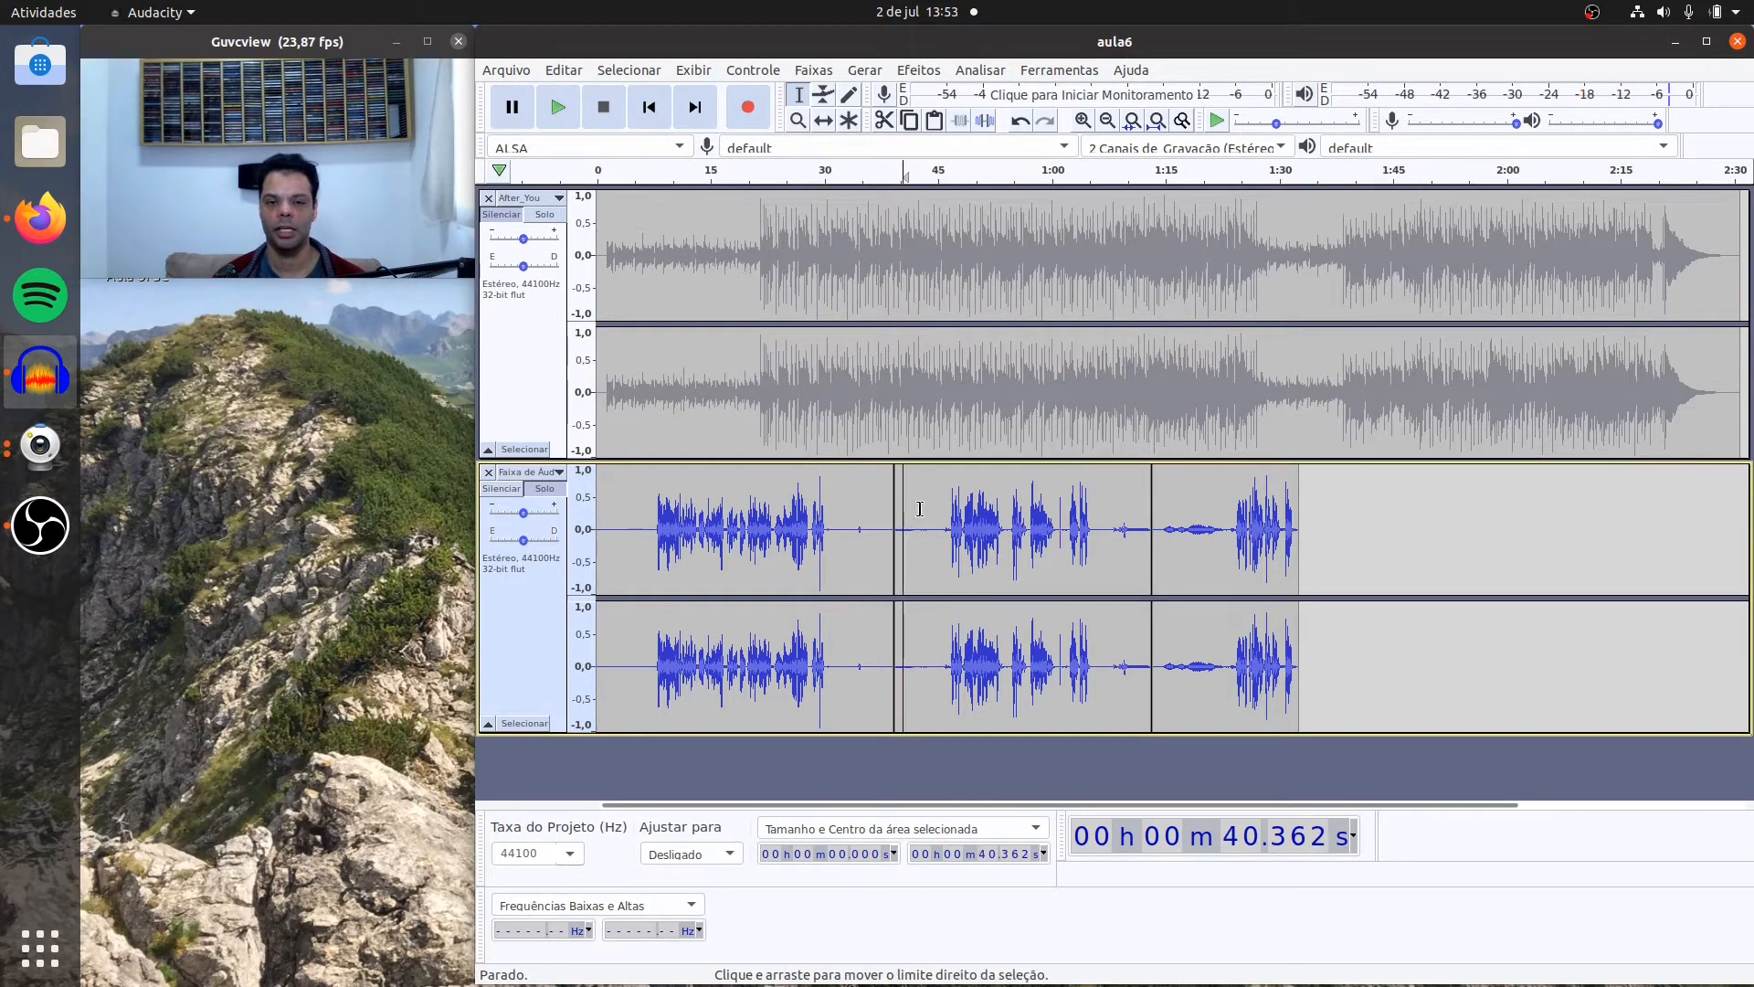
{"action": "left_click", "coordinate": [557, 108]}
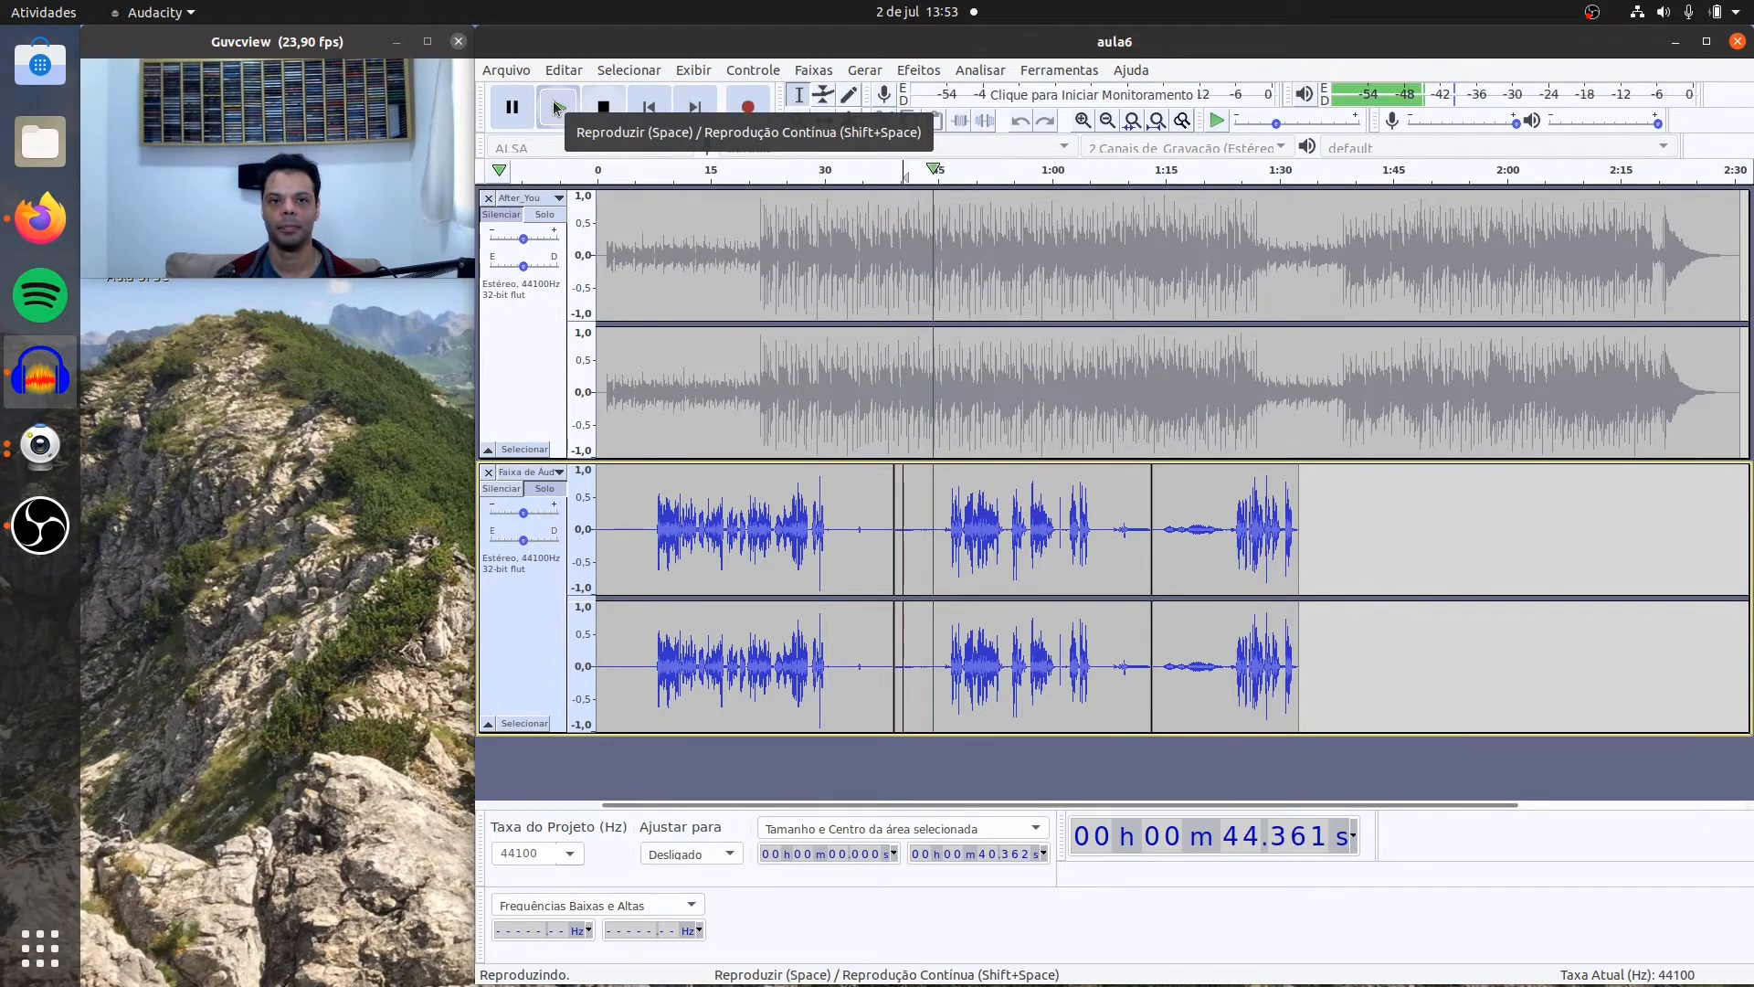
{"action": "left_click", "coordinate": [603, 107]}
{"action": "left_click", "coordinate": [1102, 526]}
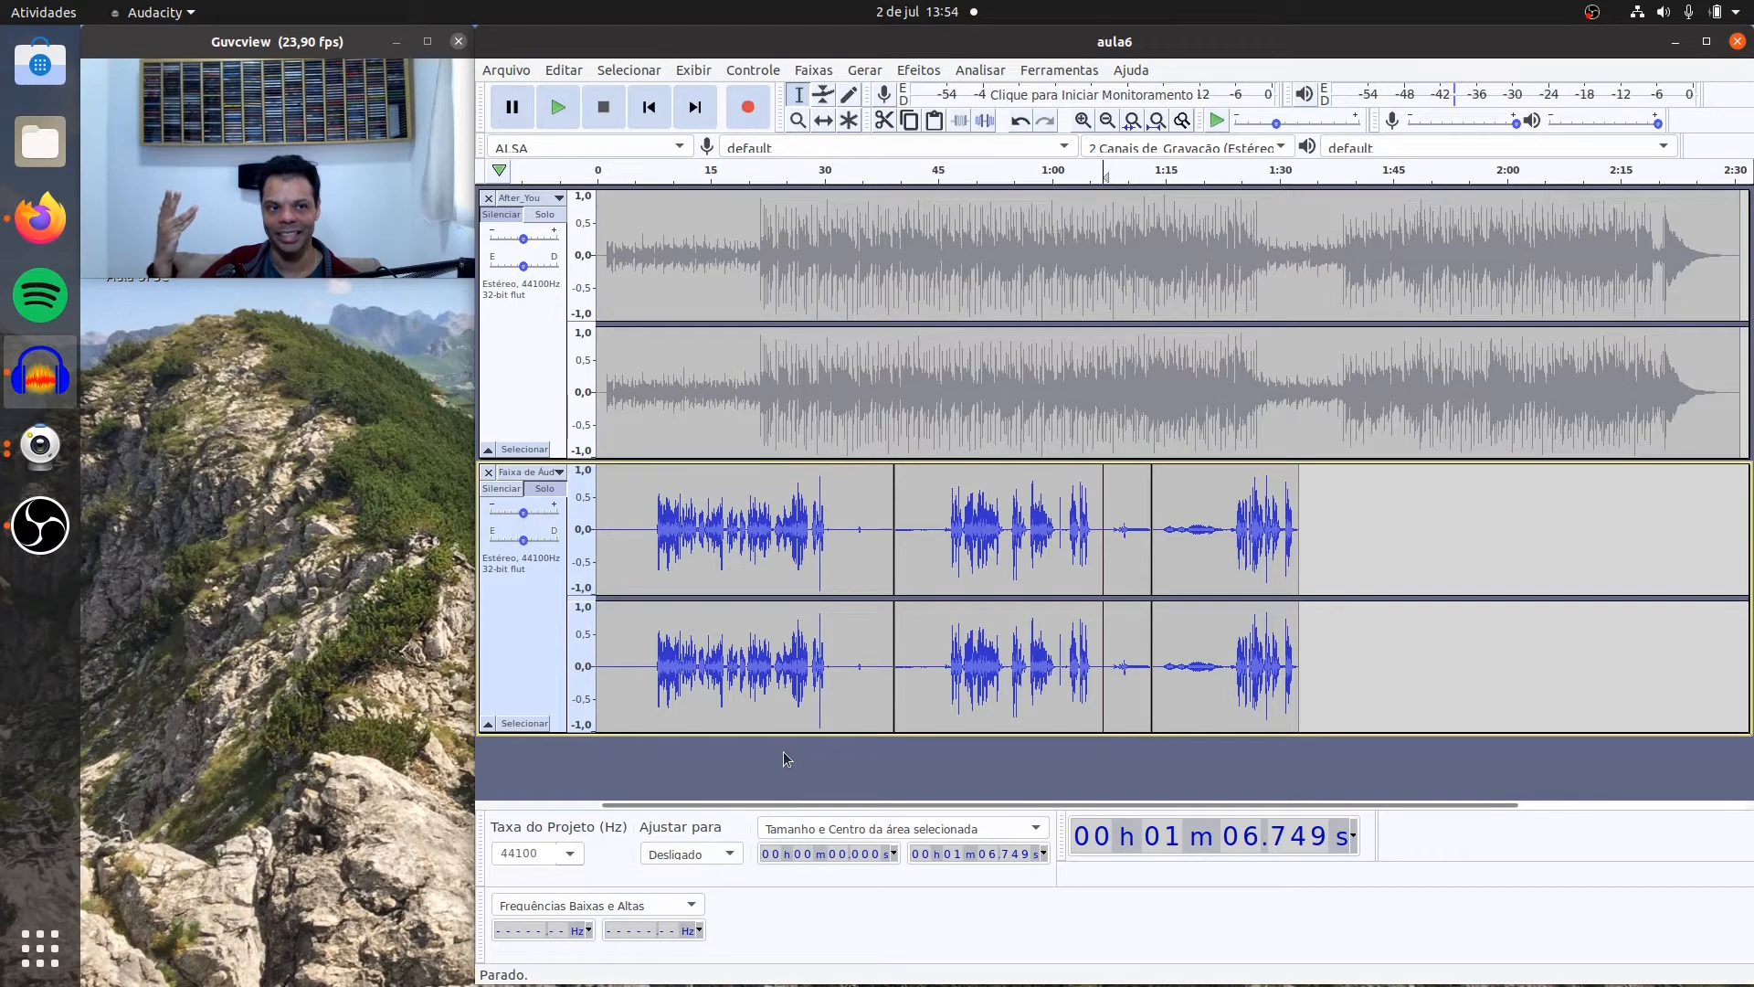
{"action": "left_click", "coordinate": [561, 108]}
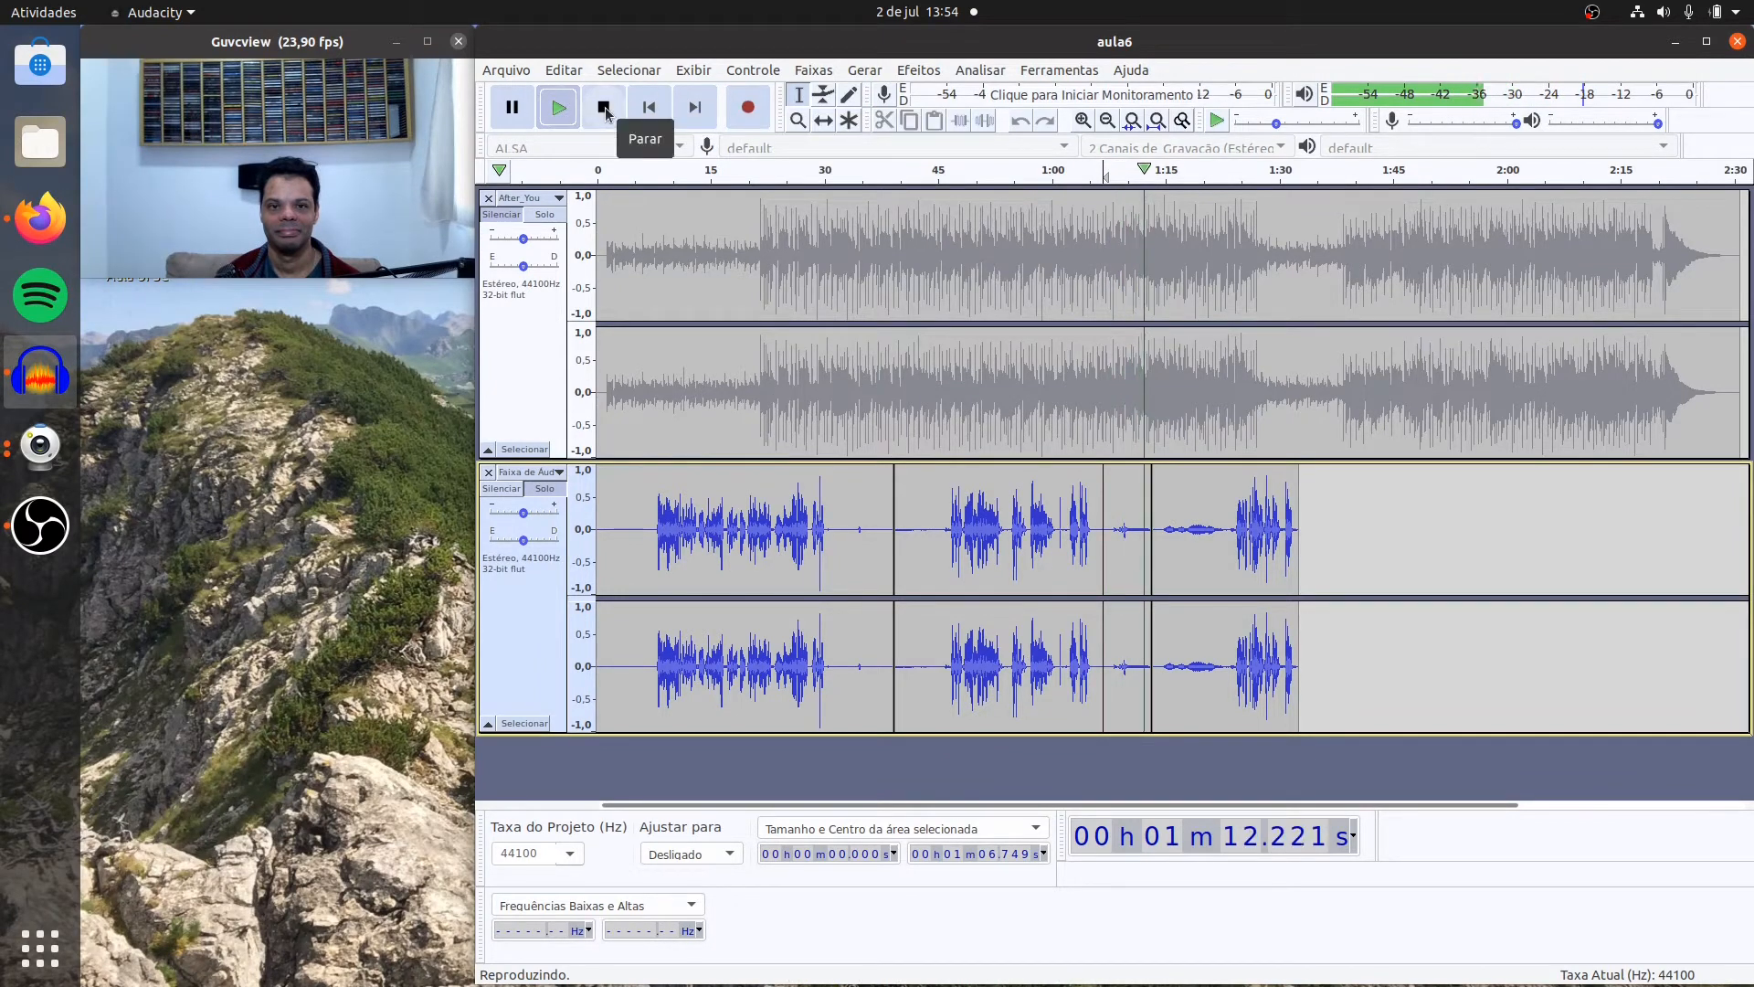
{"action": "left_click", "coordinate": [604, 108]}
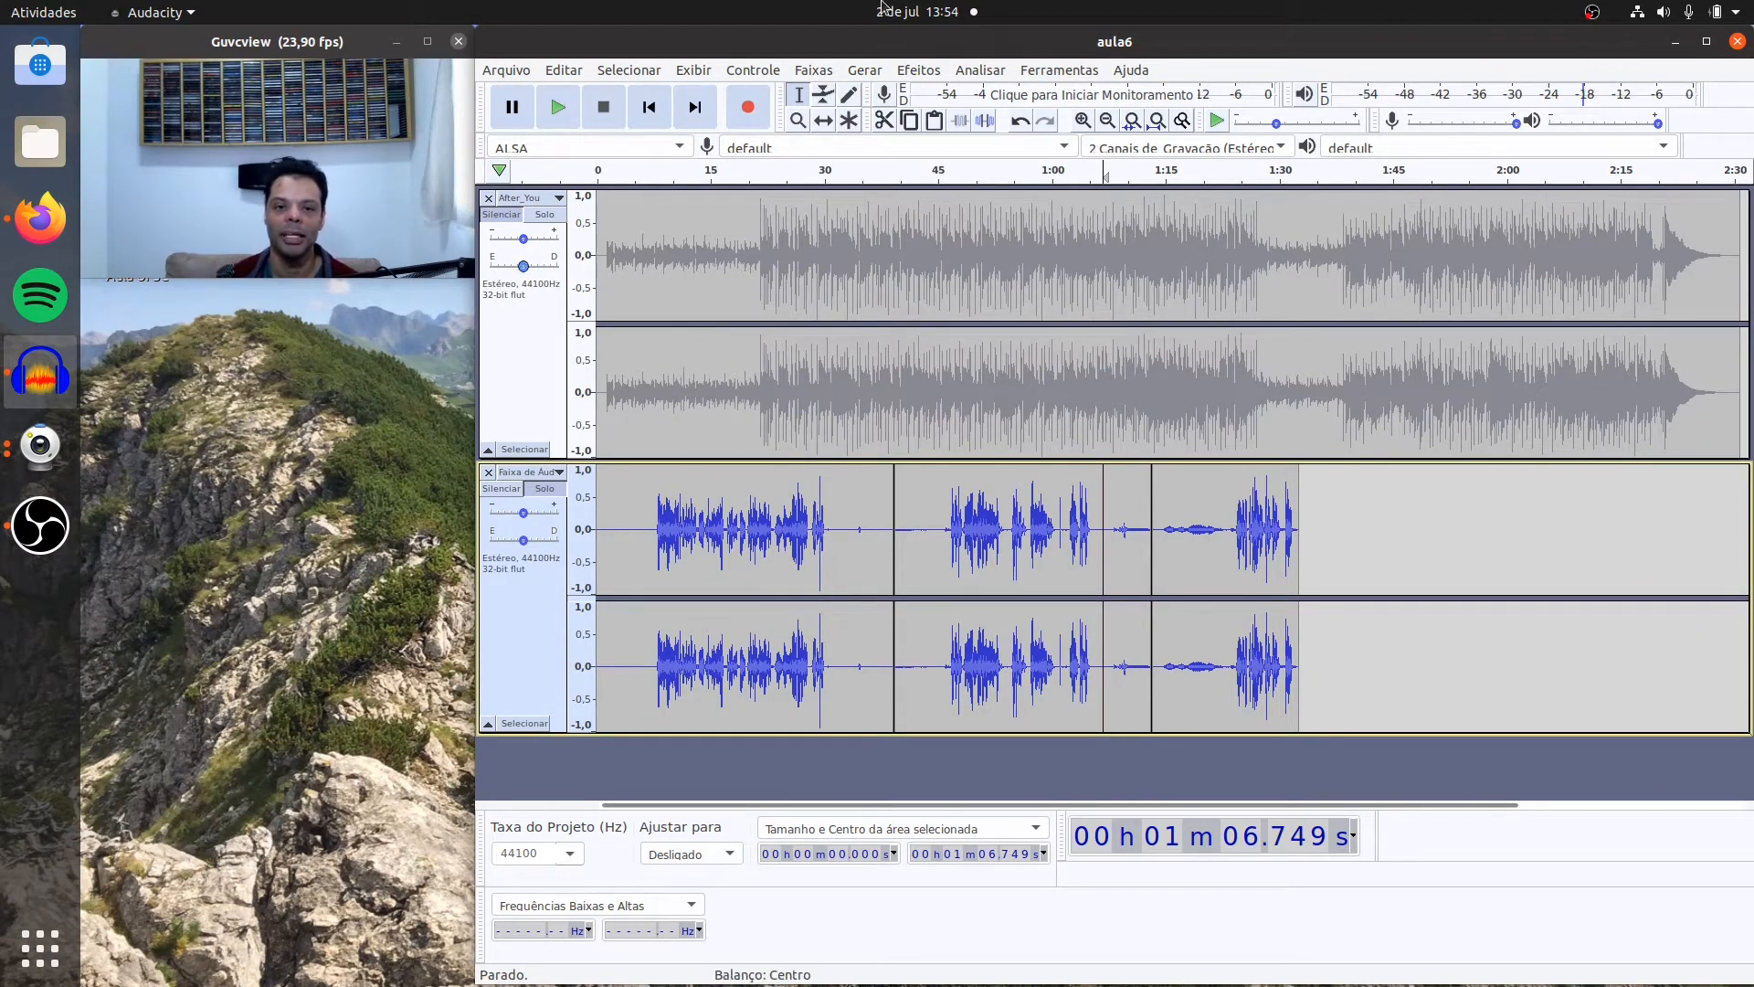
Step: Capture a Noise Reduction profile from the second voice clip's noise-only opening, about 6.2 seconds long from 39.1 s
{"action": "left_click_drag", "start_coordinate": [940, 528], "coordinate": [895, 536]}
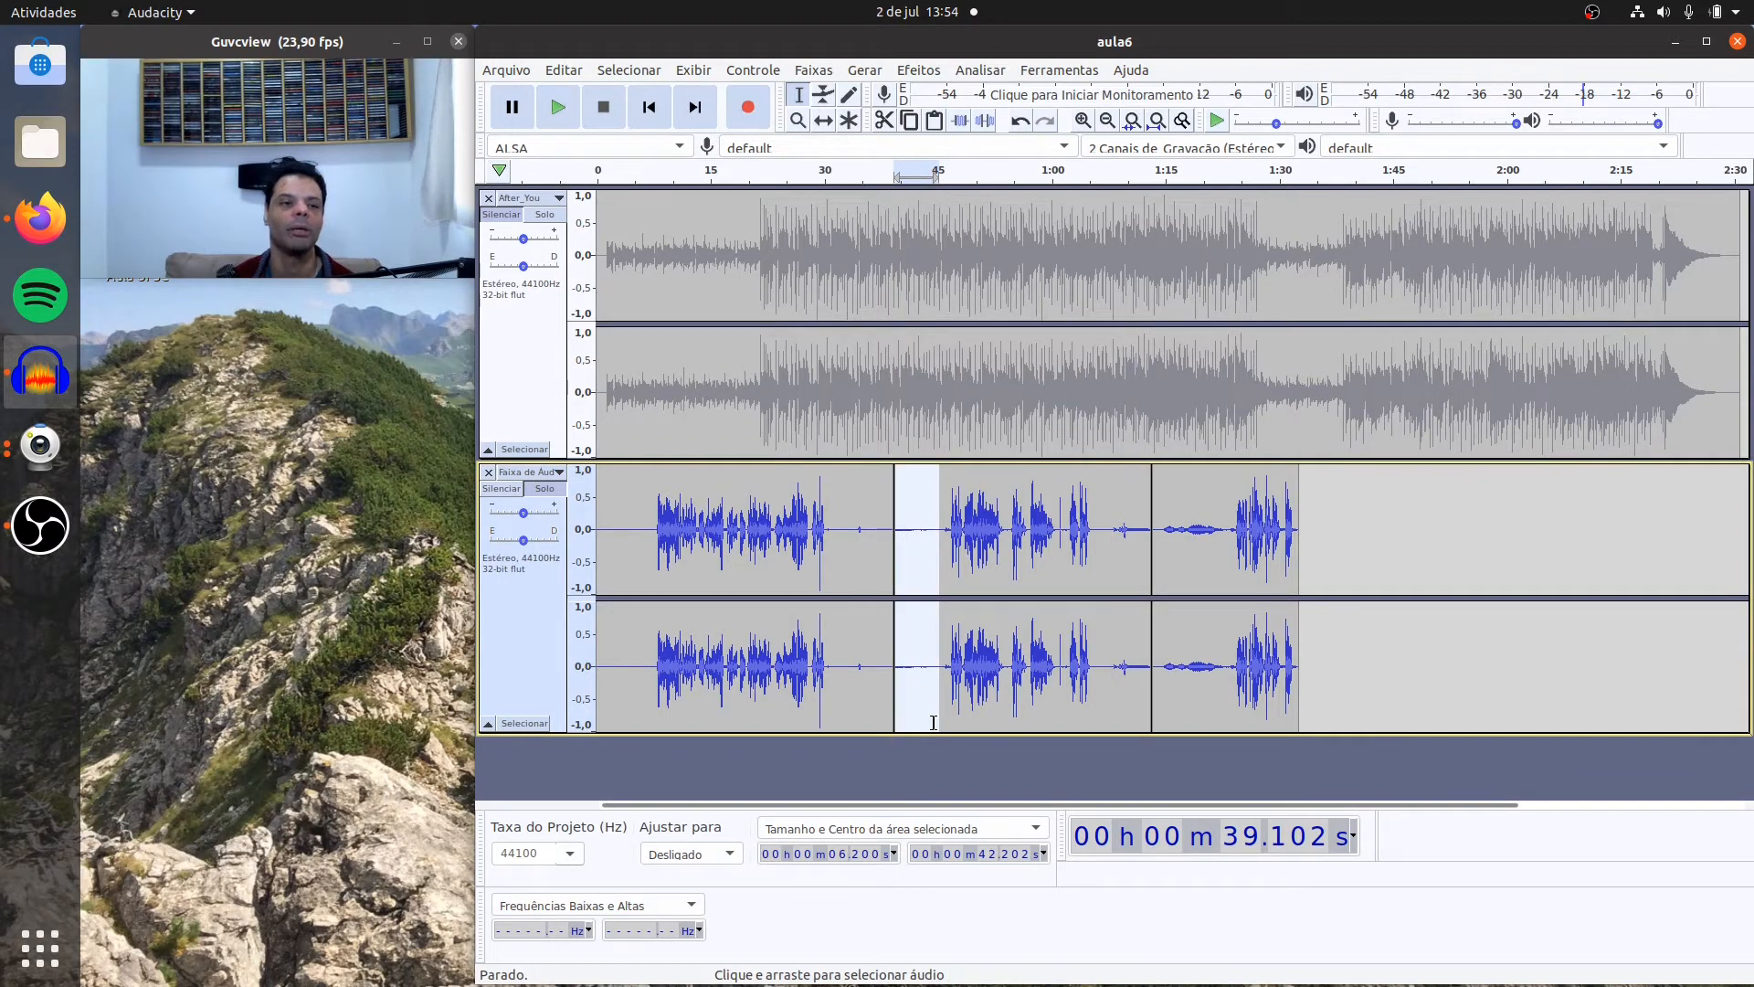
{"action": "left_click", "coordinate": [918, 71]}
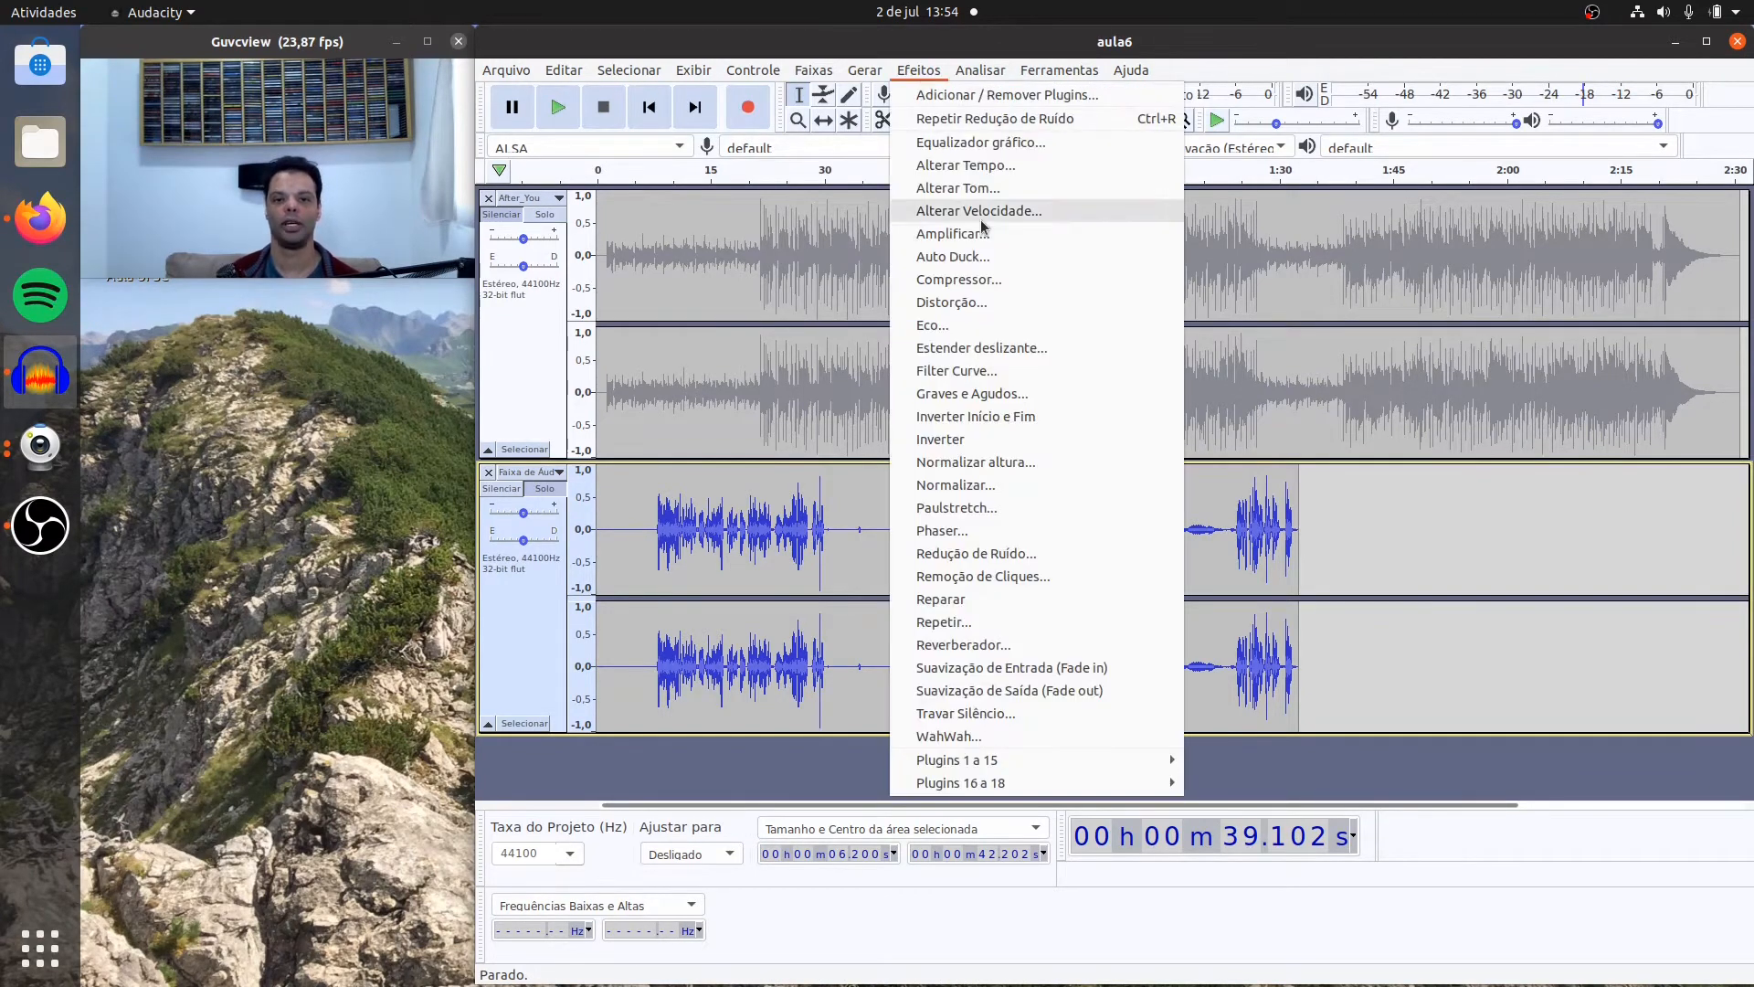
{"action": "left_click", "coordinate": [1041, 552]}
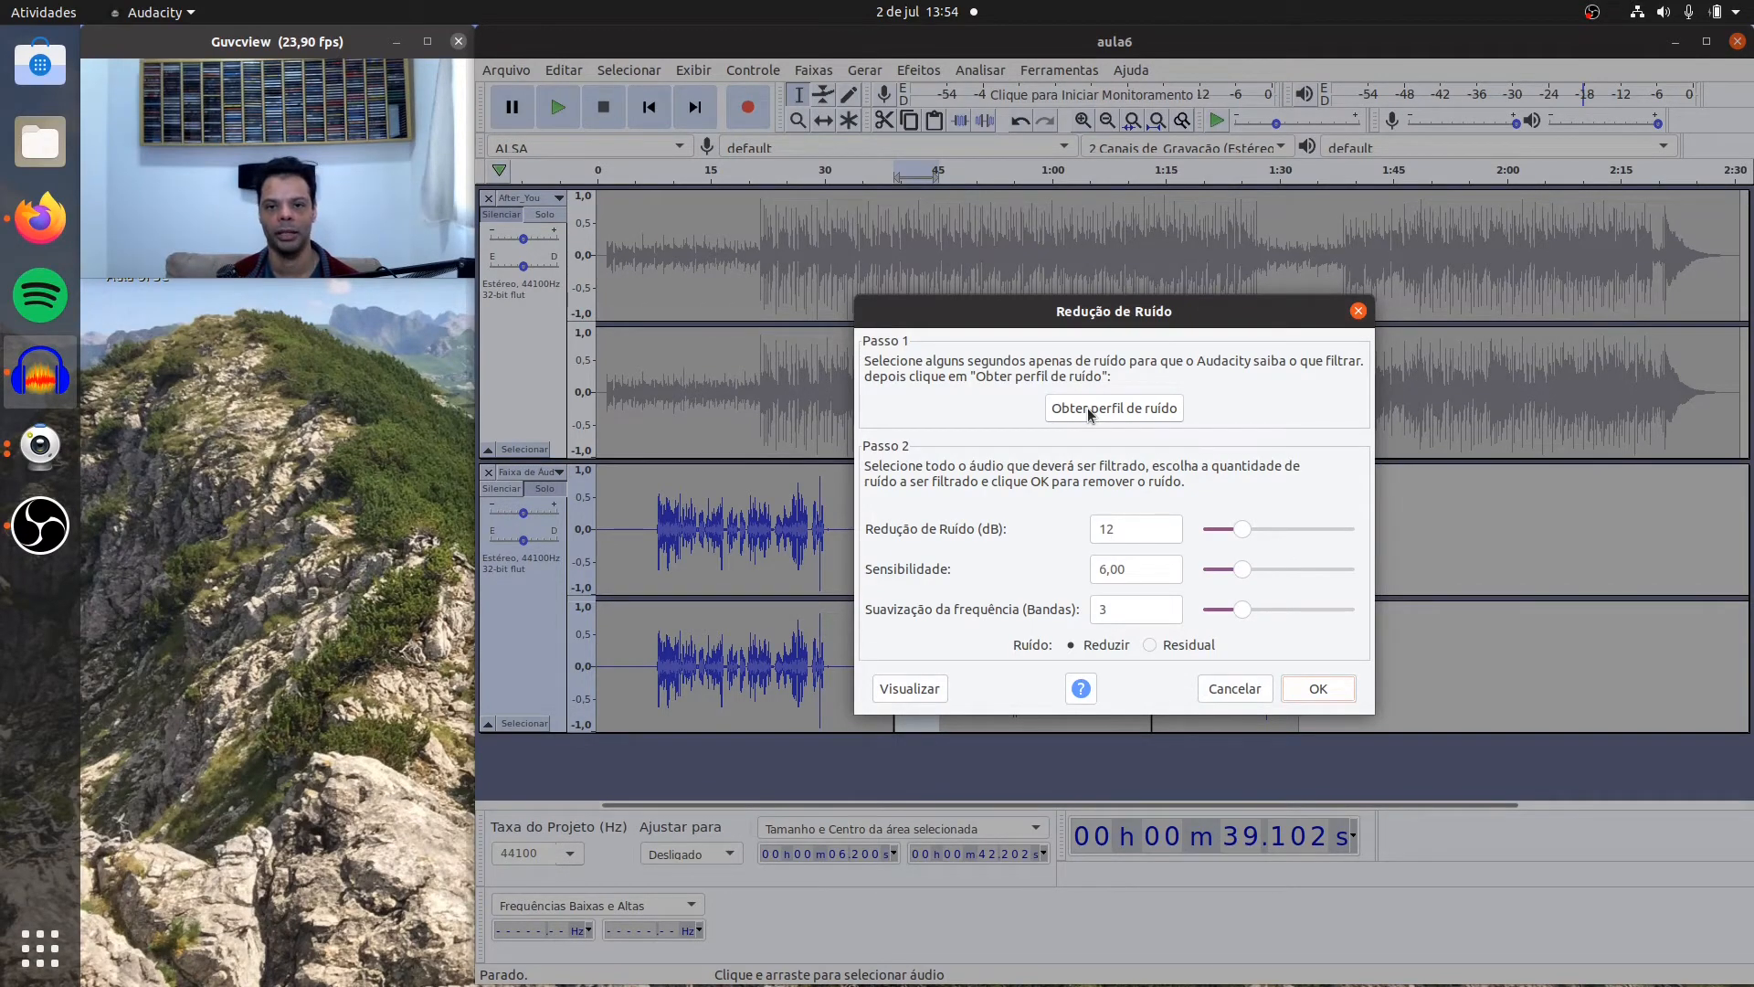
{"action": "left_click", "coordinate": [1087, 408]}
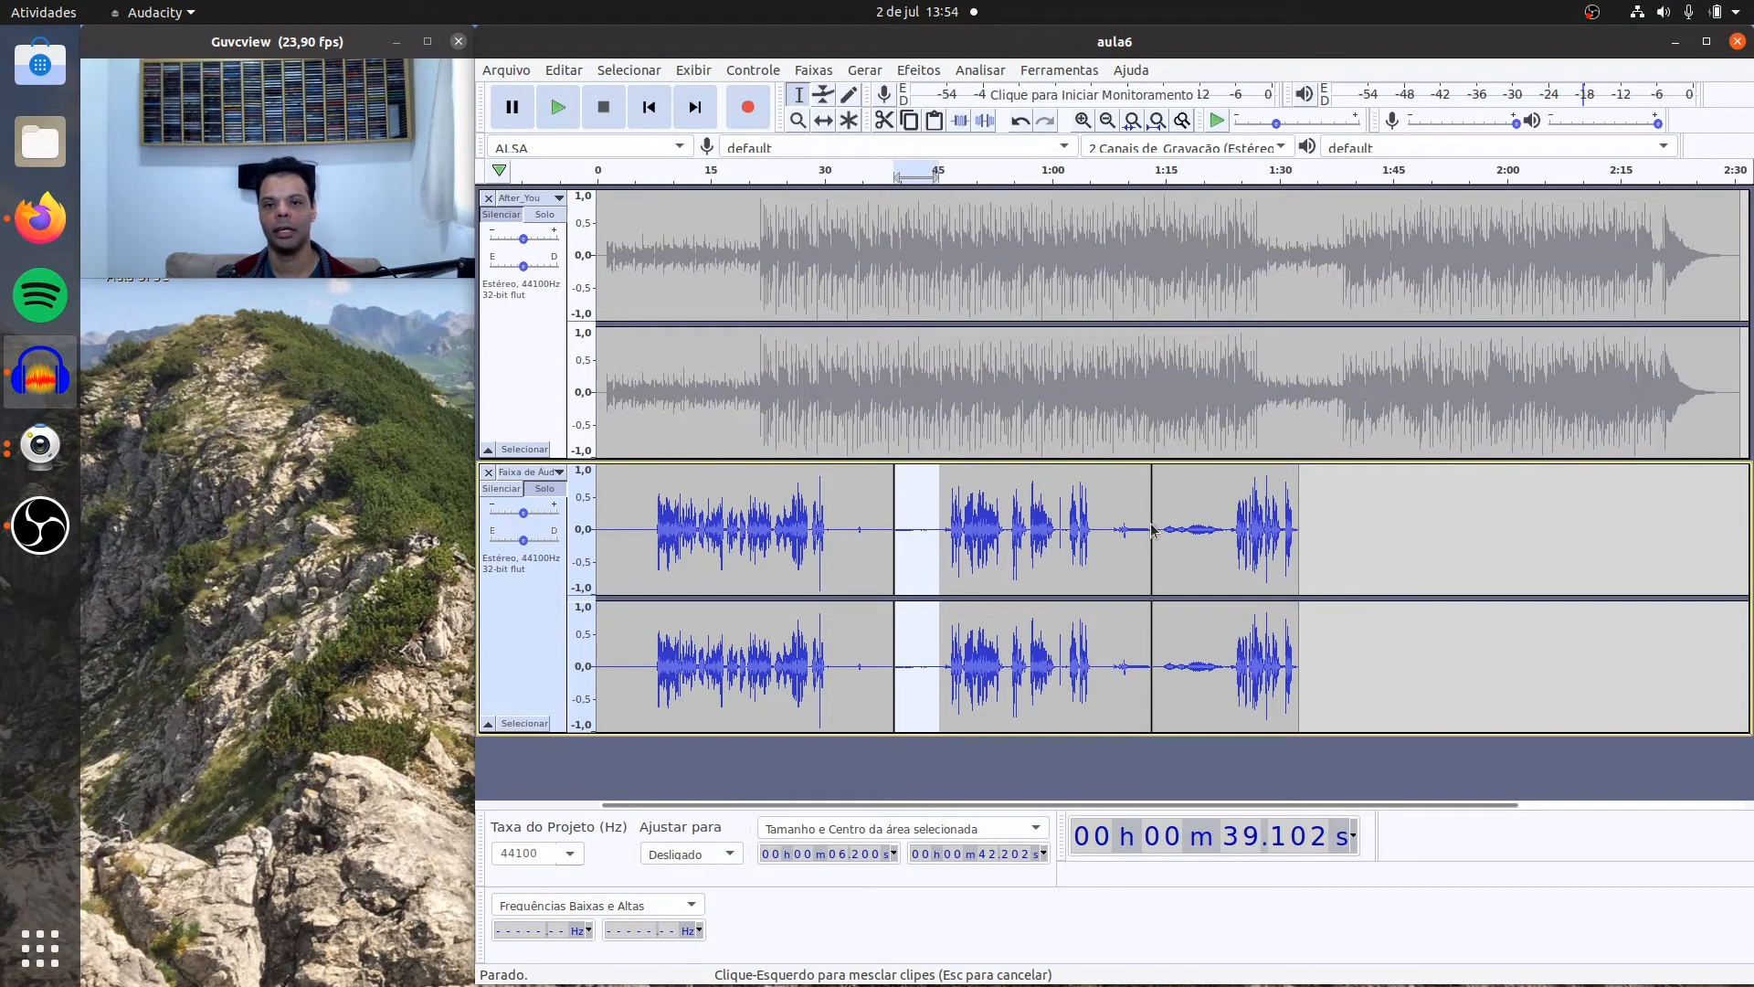
Step: Apply Noise Reduction to the whole second voice clip with 12 dB reduction, sensitivity 6.00, 3 smoothing bands and the Reduzir option
{"action": "double_click", "coordinate": [1128, 502]}
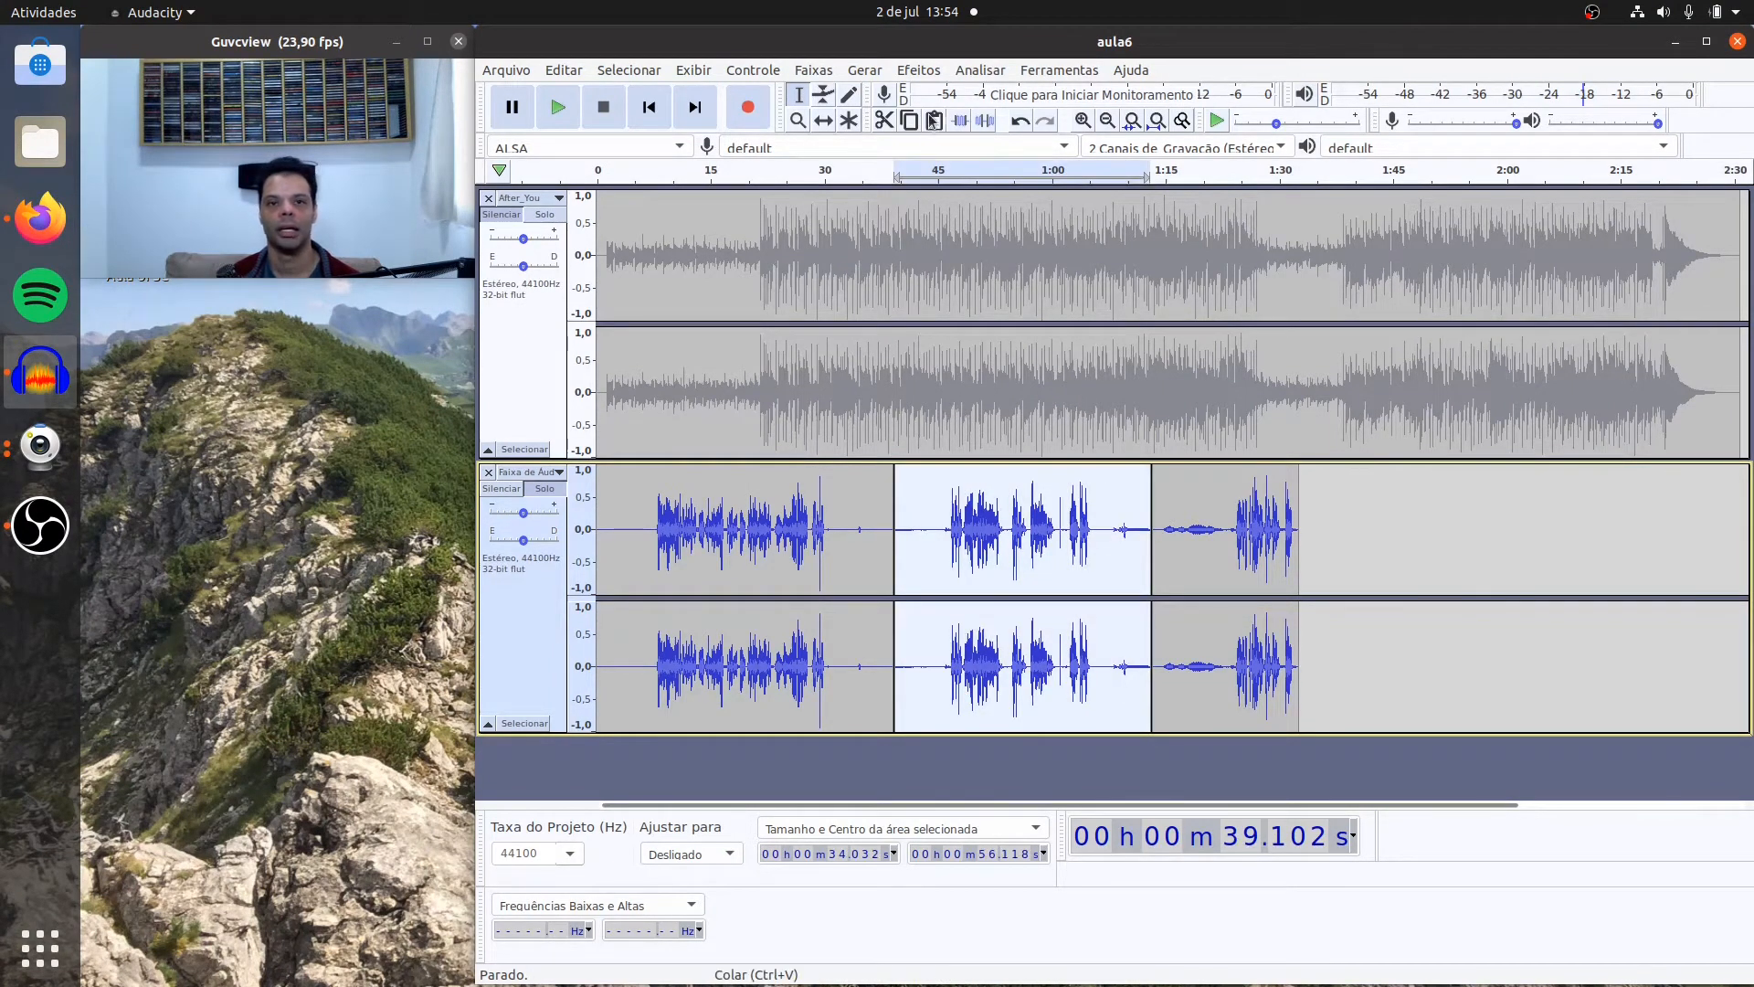
{"action": "left_click", "coordinate": [918, 69]}
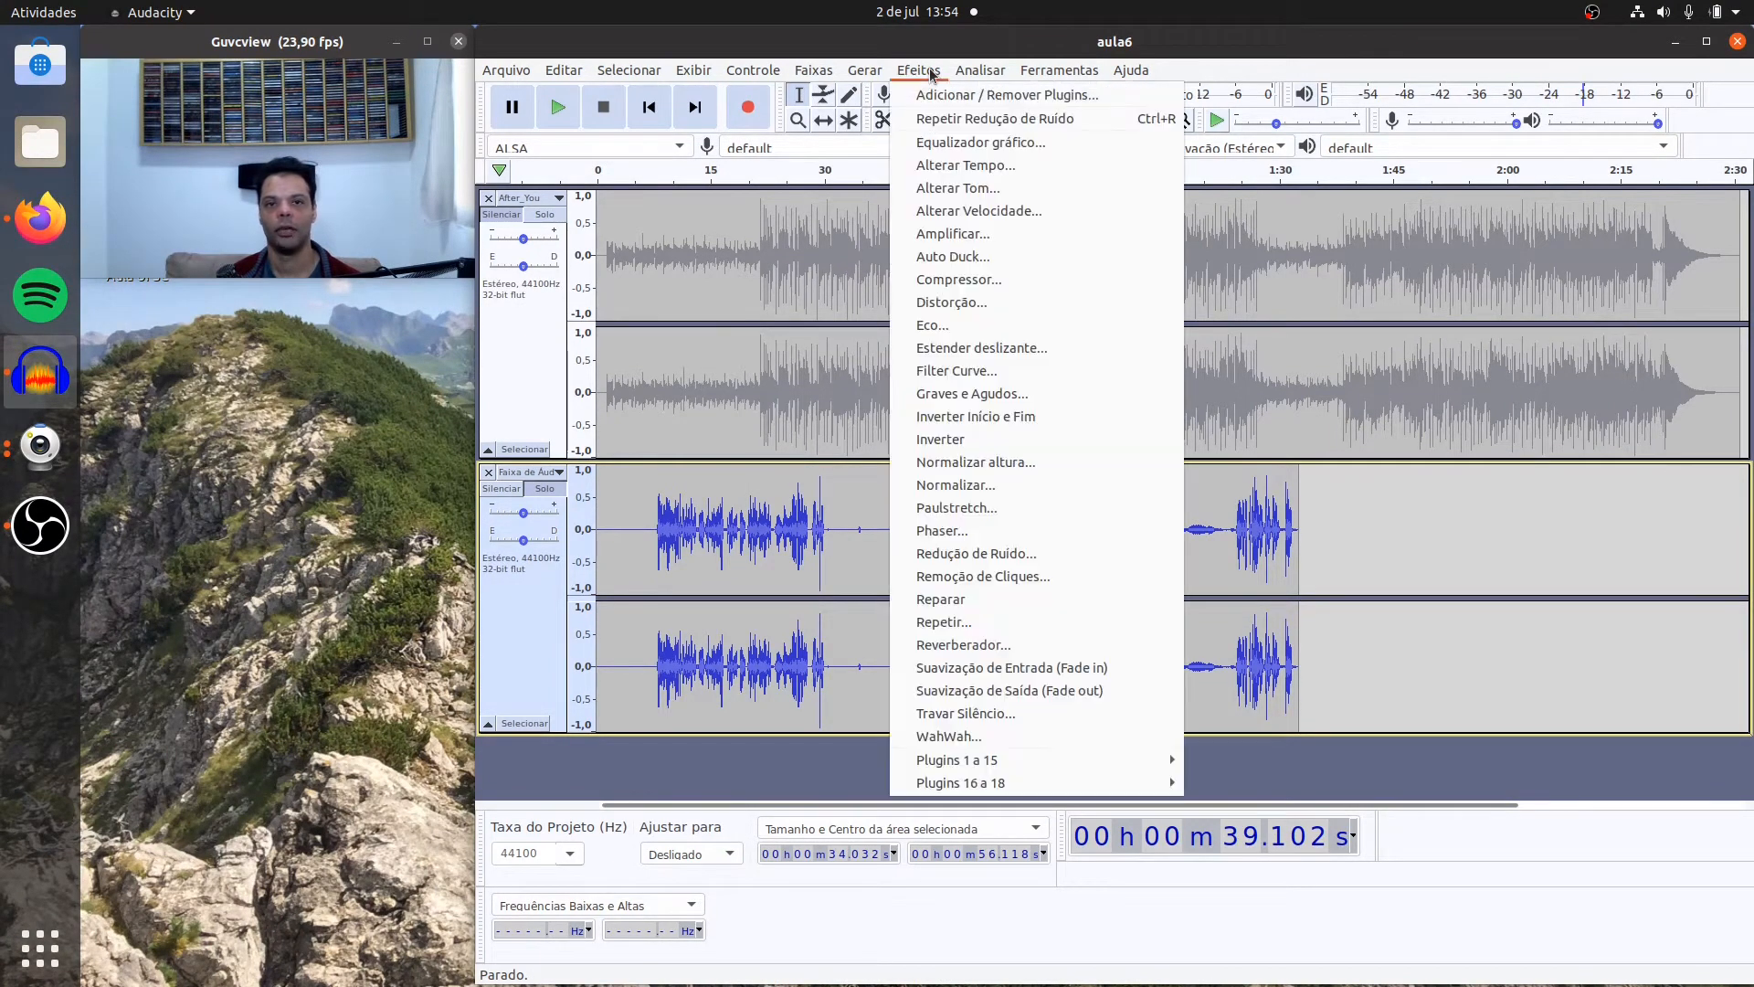
{"action": "left_click", "coordinate": [1002, 552]}
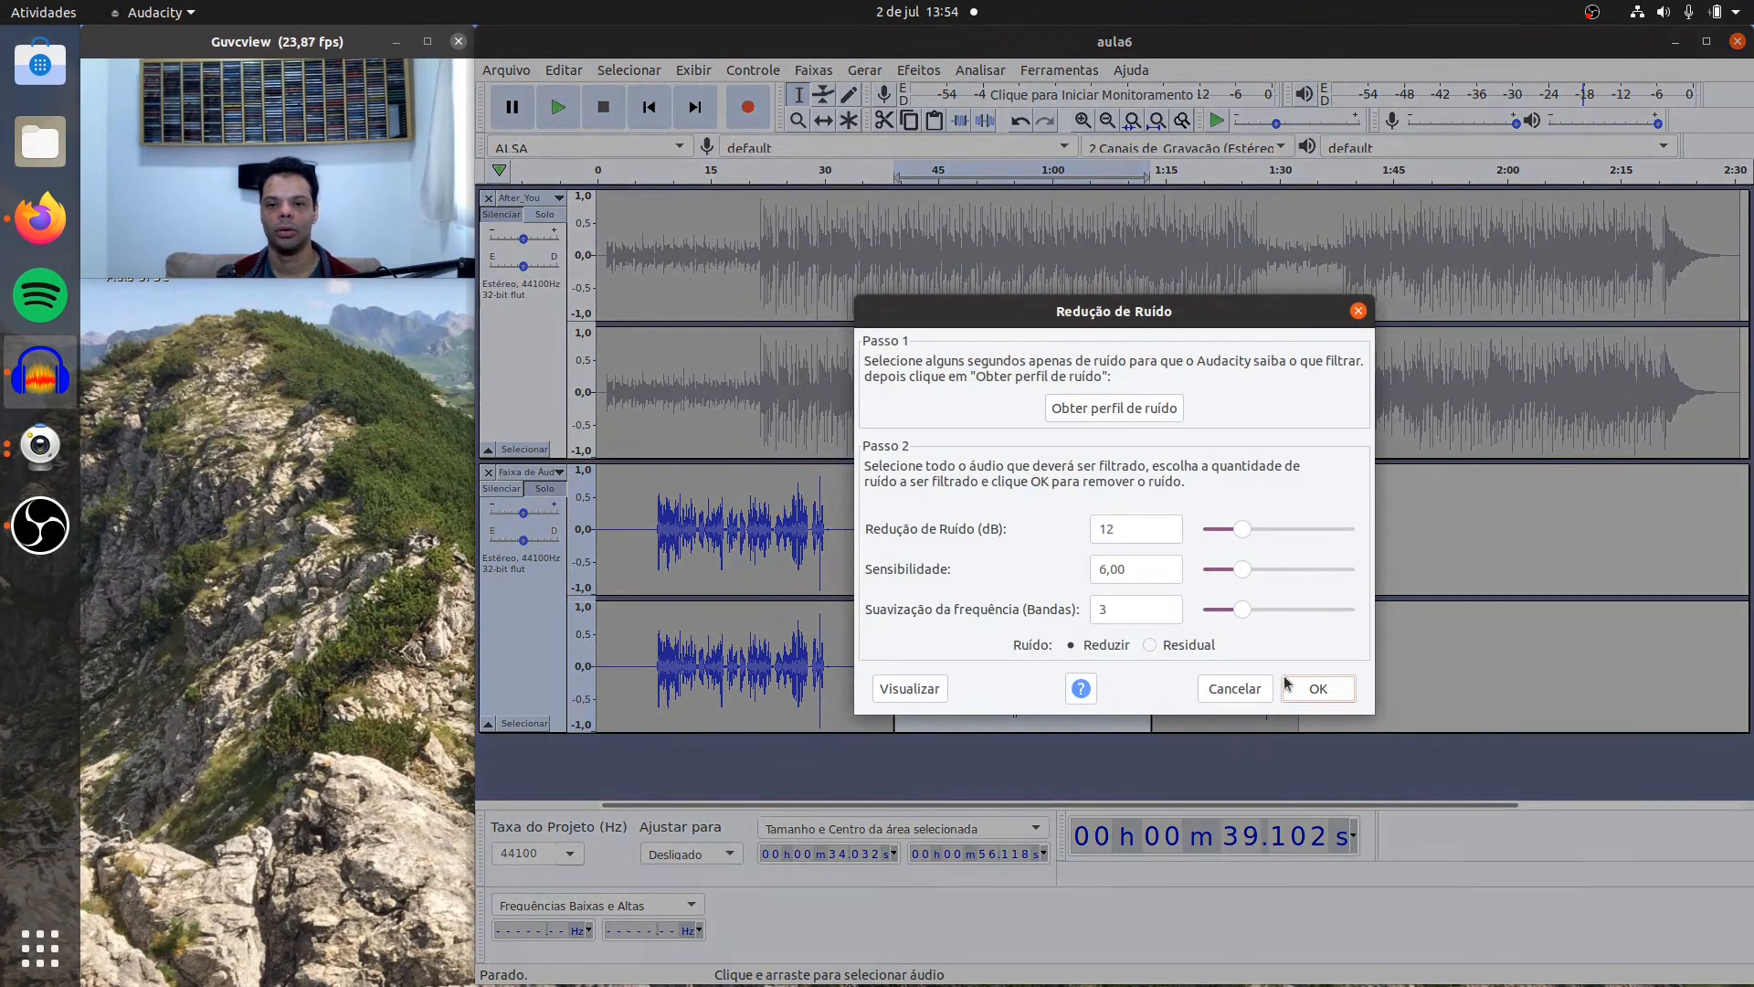
{"action": "left_click", "coordinate": [1290, 687]}
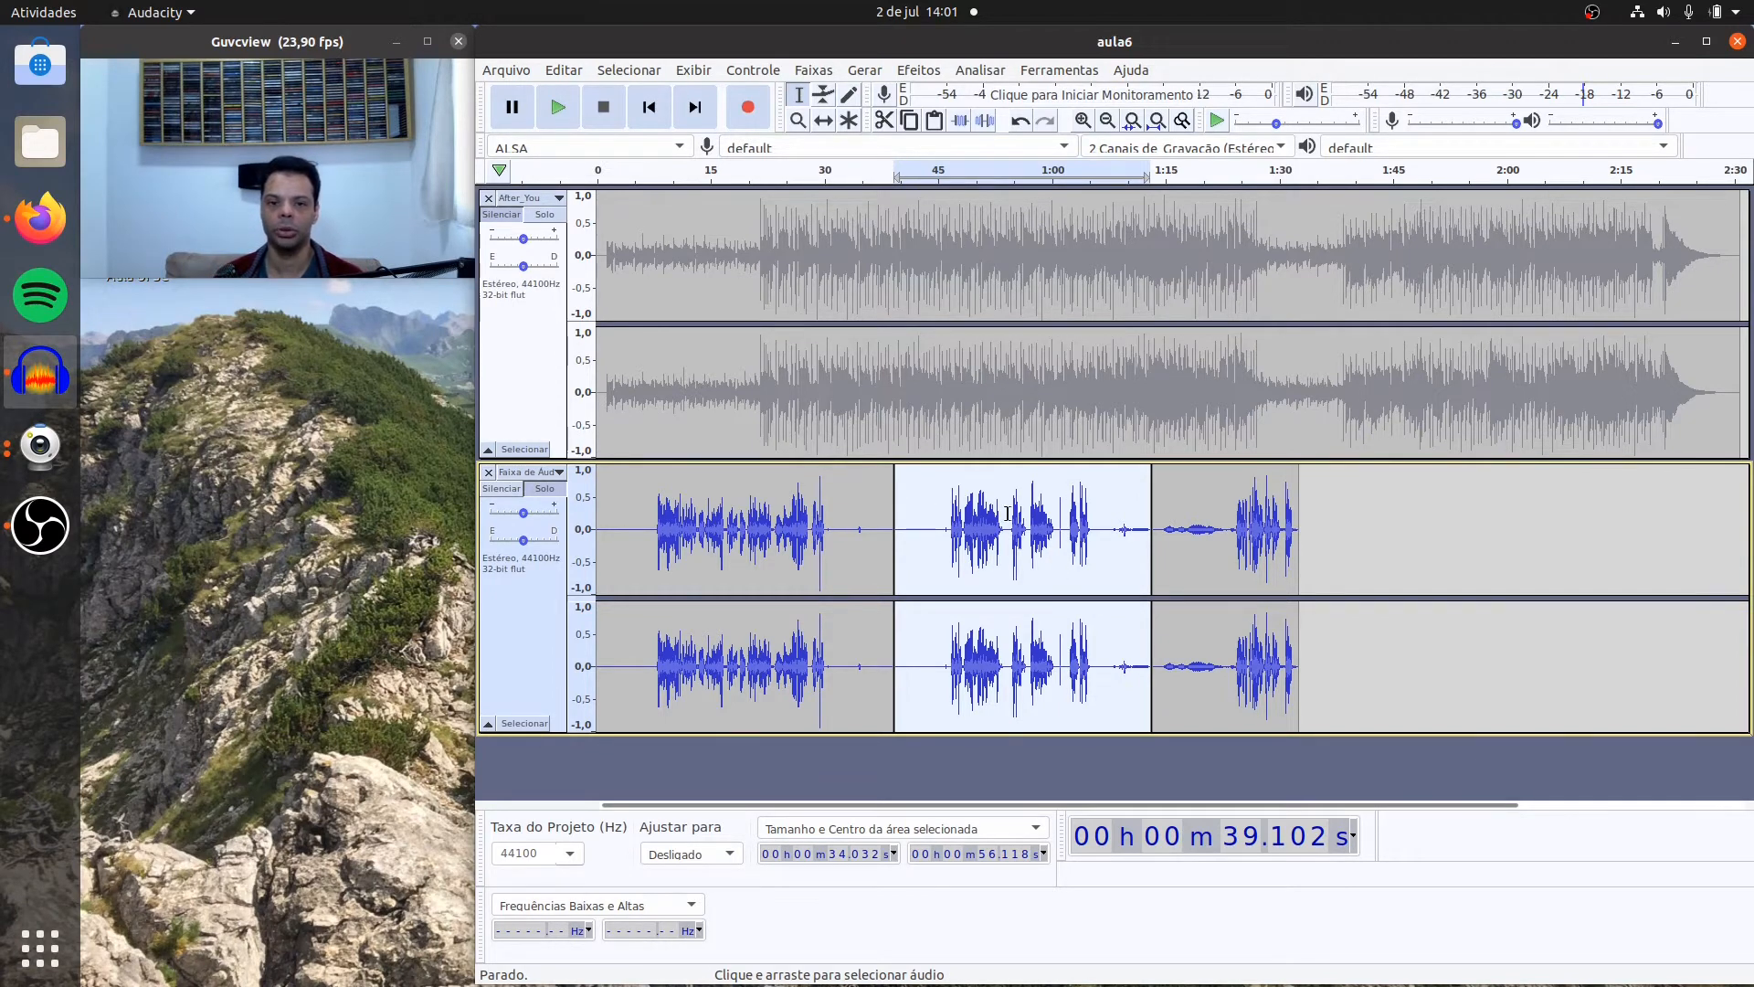
Step: Play the second voice clip from about 44.5 s and its ending from about 1:07.2 to check for remaining noise
{"action": "left_click", "coordinate": [934, 501]}
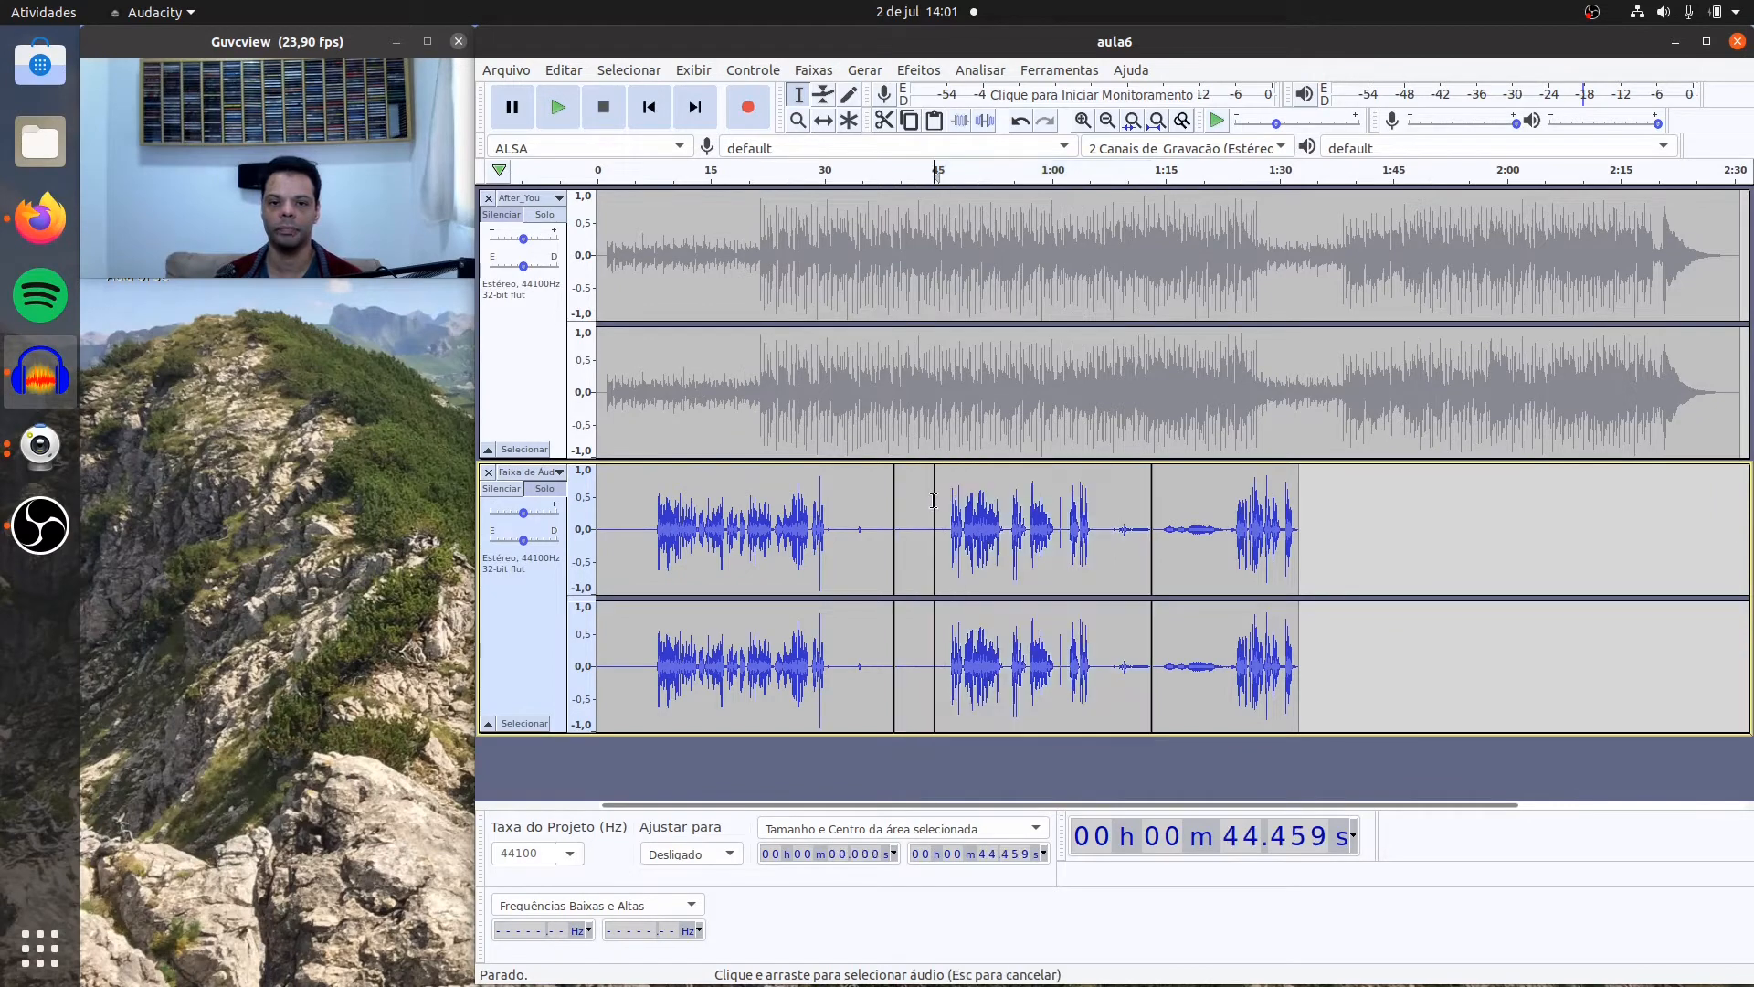
{"action": "left_click", "coordinate": [561, 108]}
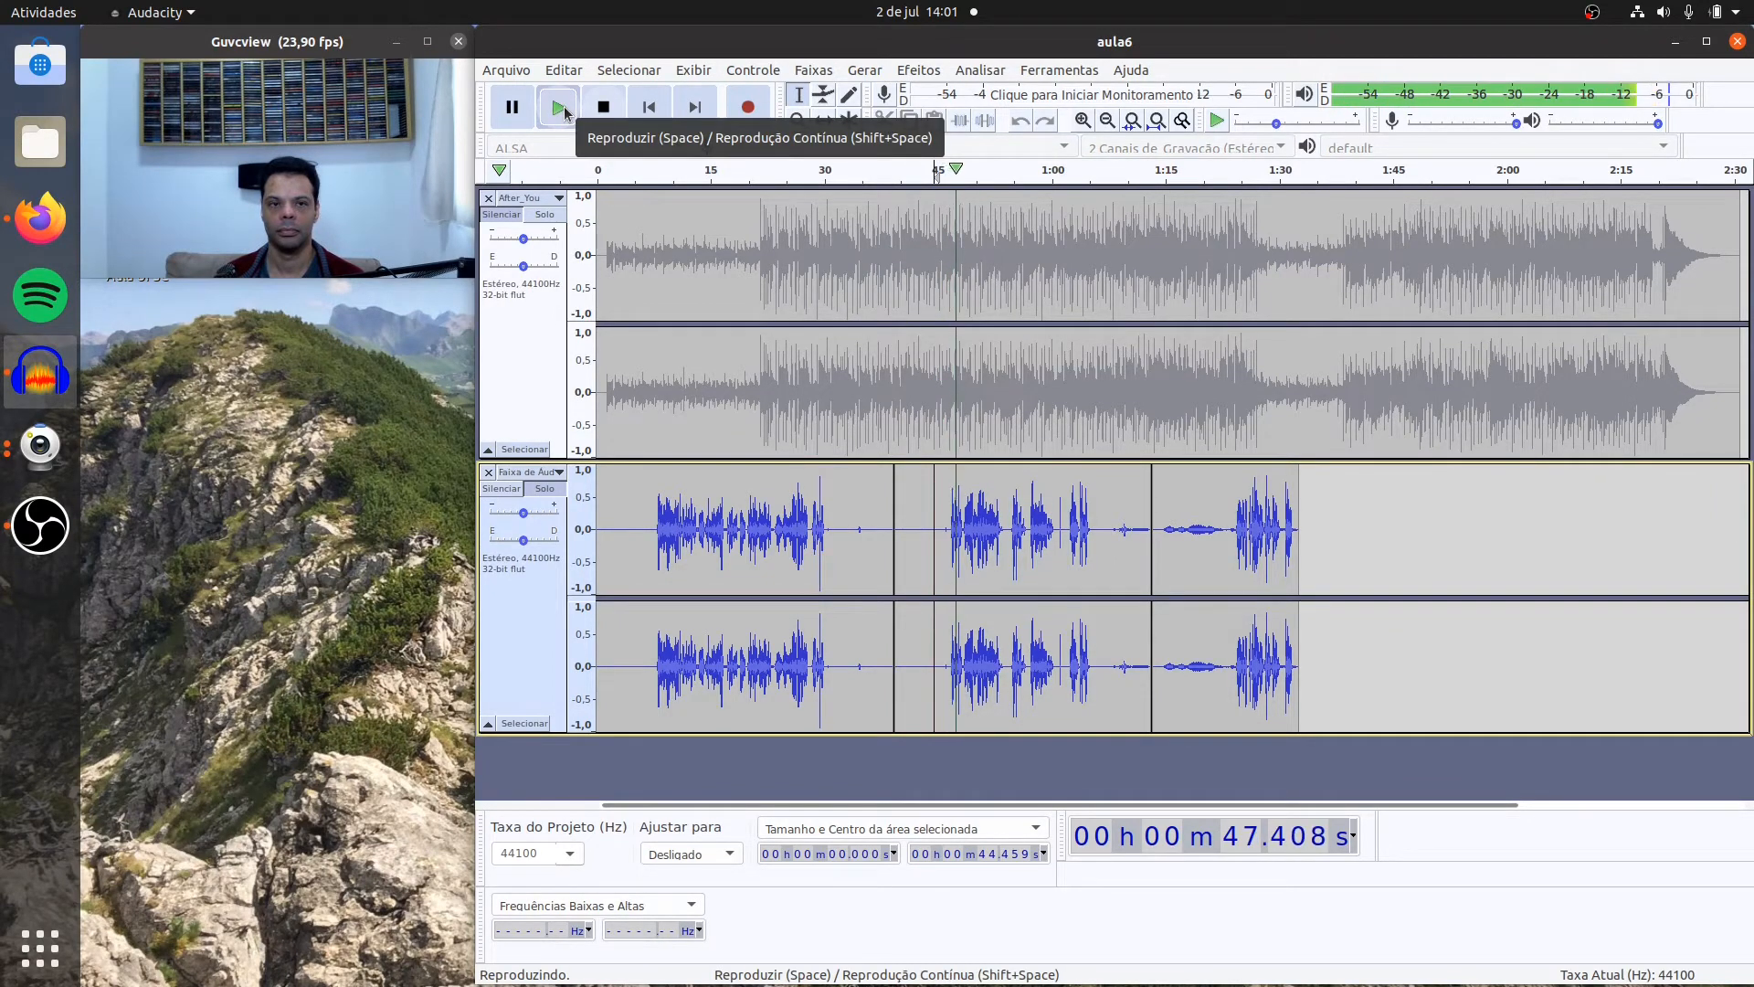
{"action": "left_click", "coordinate": [598, 111]}
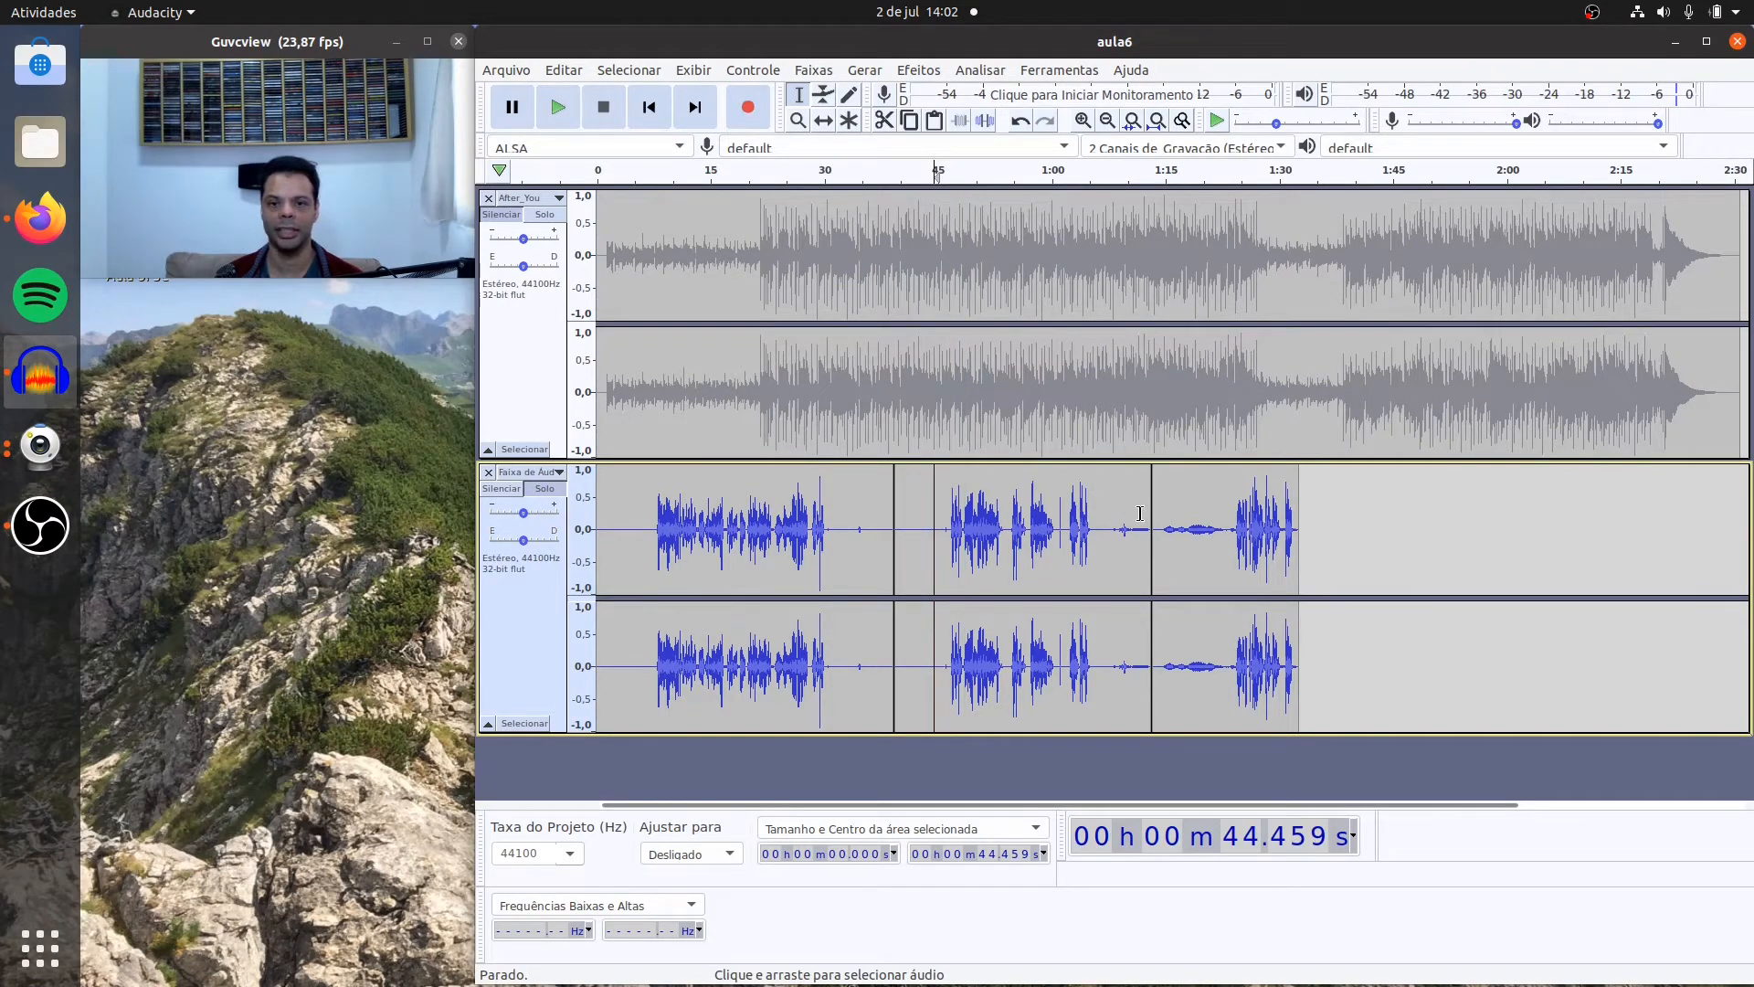
{"action": "left_click", "coordinate": [1107, 517]}
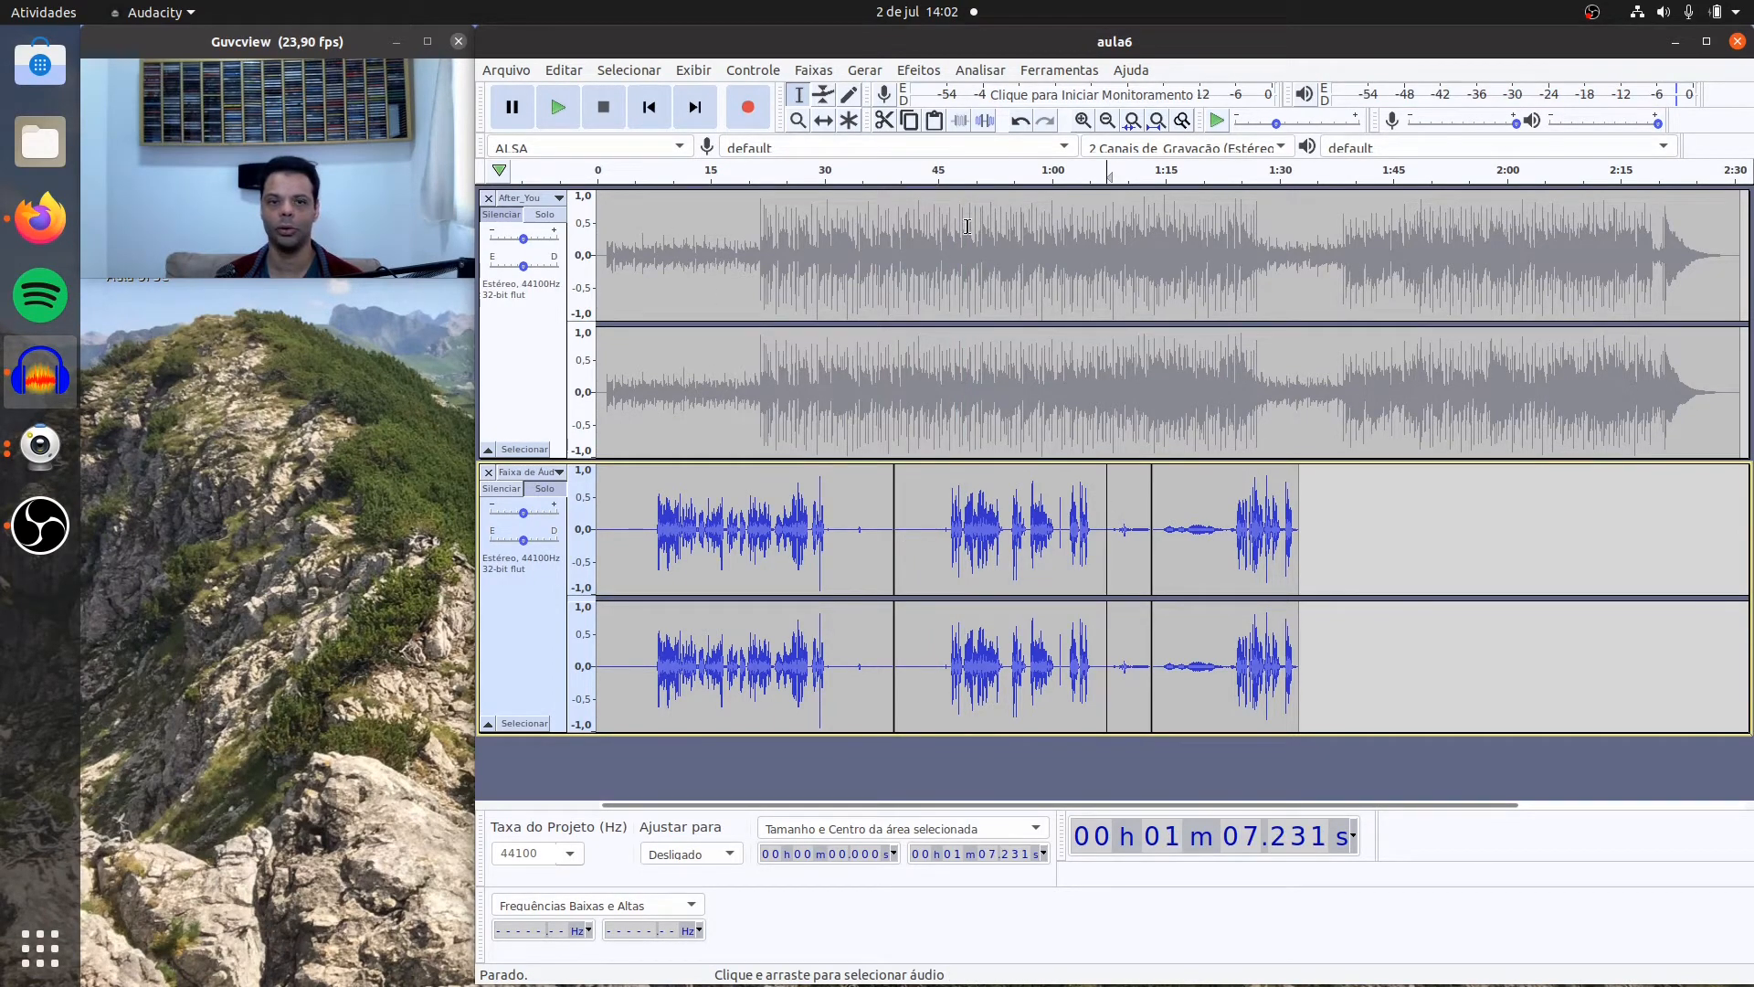
{"action": "left_click", "coordinate": [559, 108]}
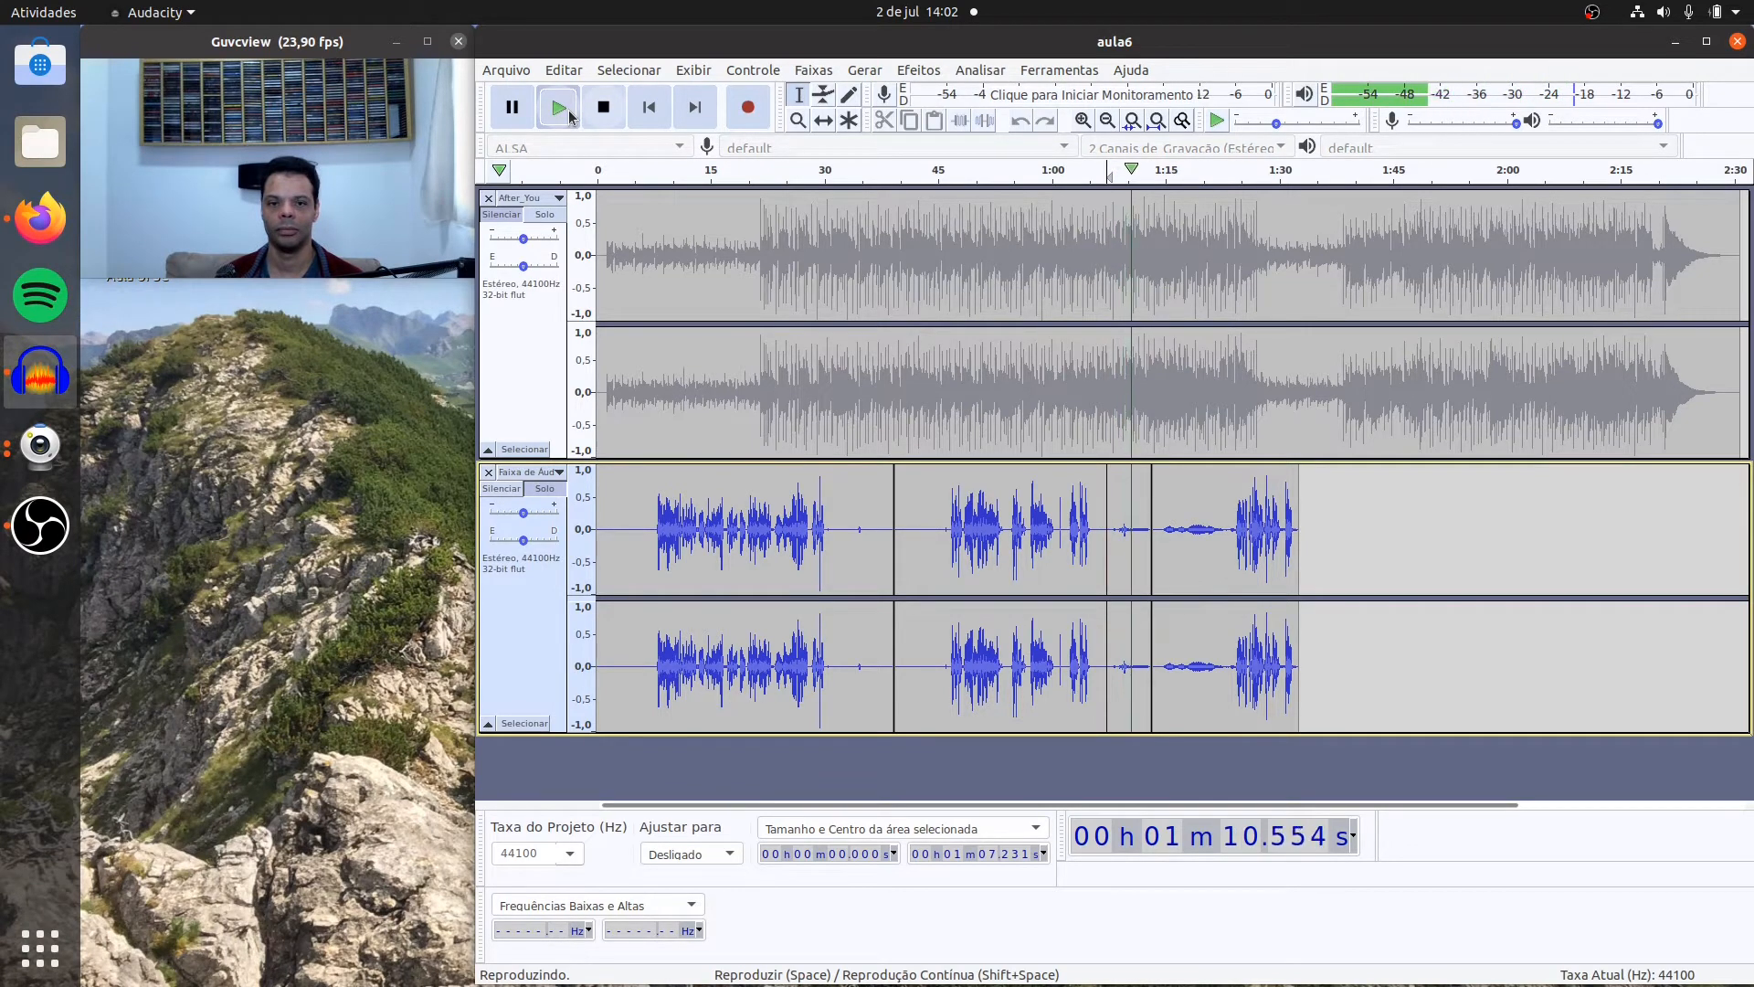
{"action": "left_click", "coordinate": [601, 110]}
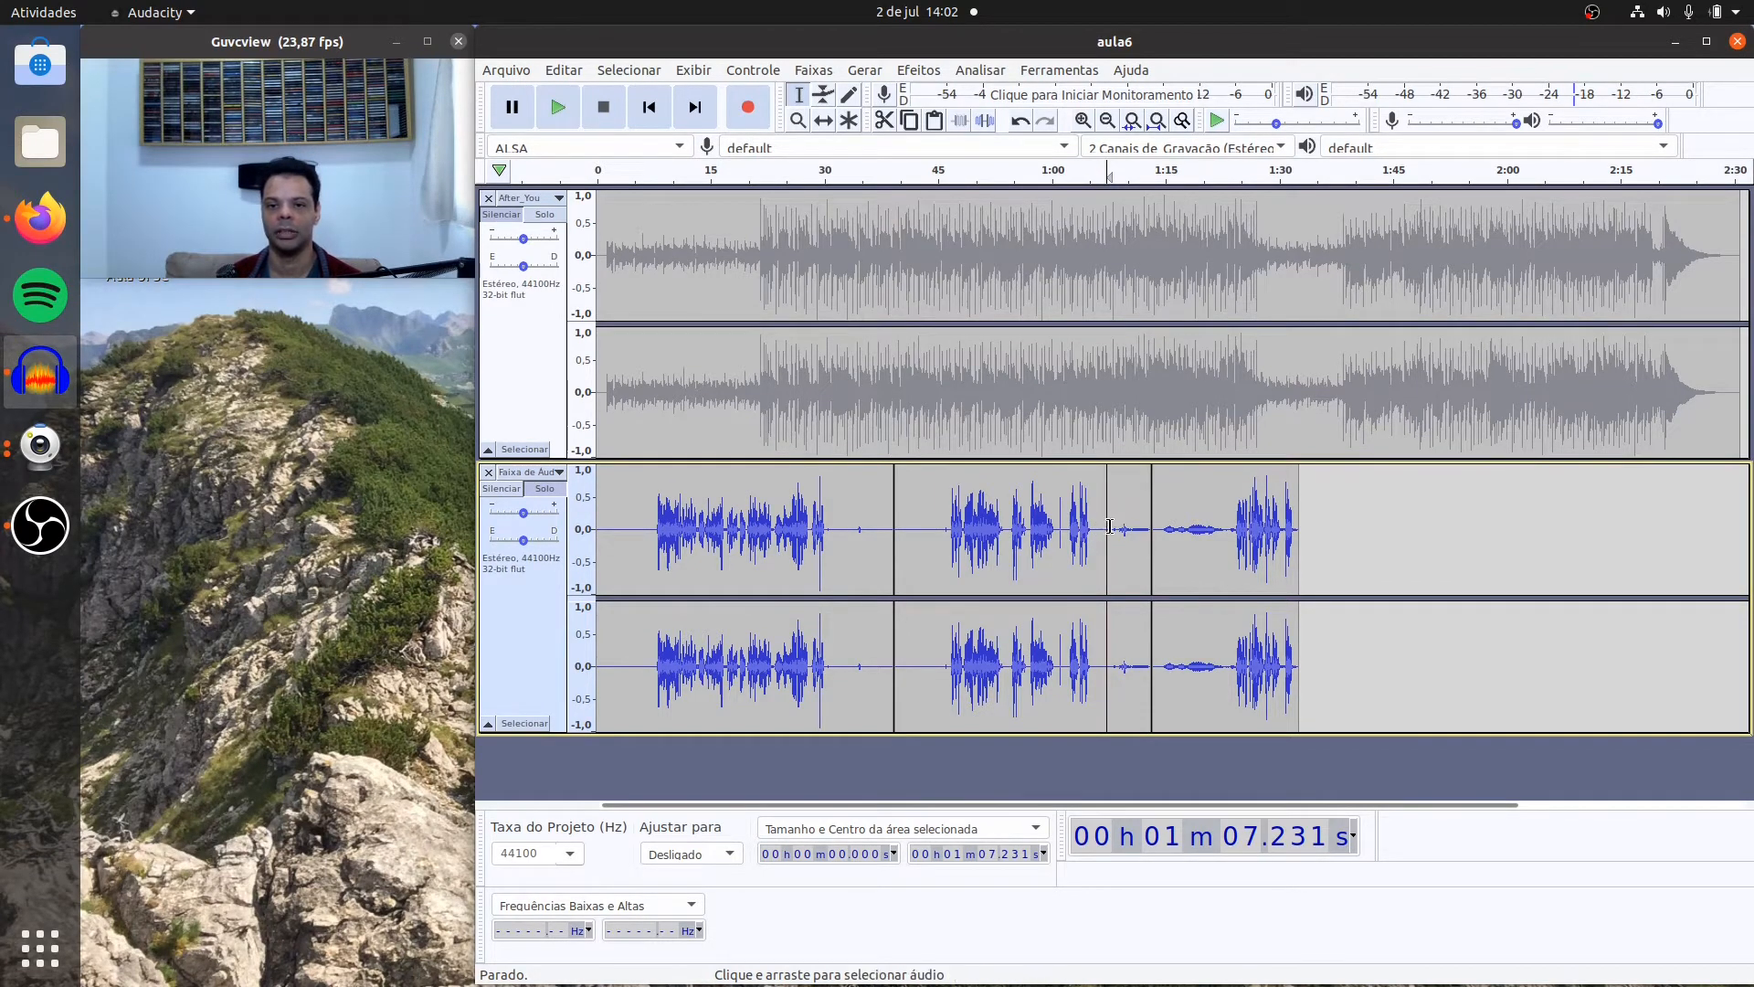
Step: Capture a new Noise Reduction profile from the last 5.5 seconds or so of the second voice clip, starting at about 1:07.6
{"action": "left_click_drag", "start_coordinate": [1109, 521], "coordinate": [1151, 528]}
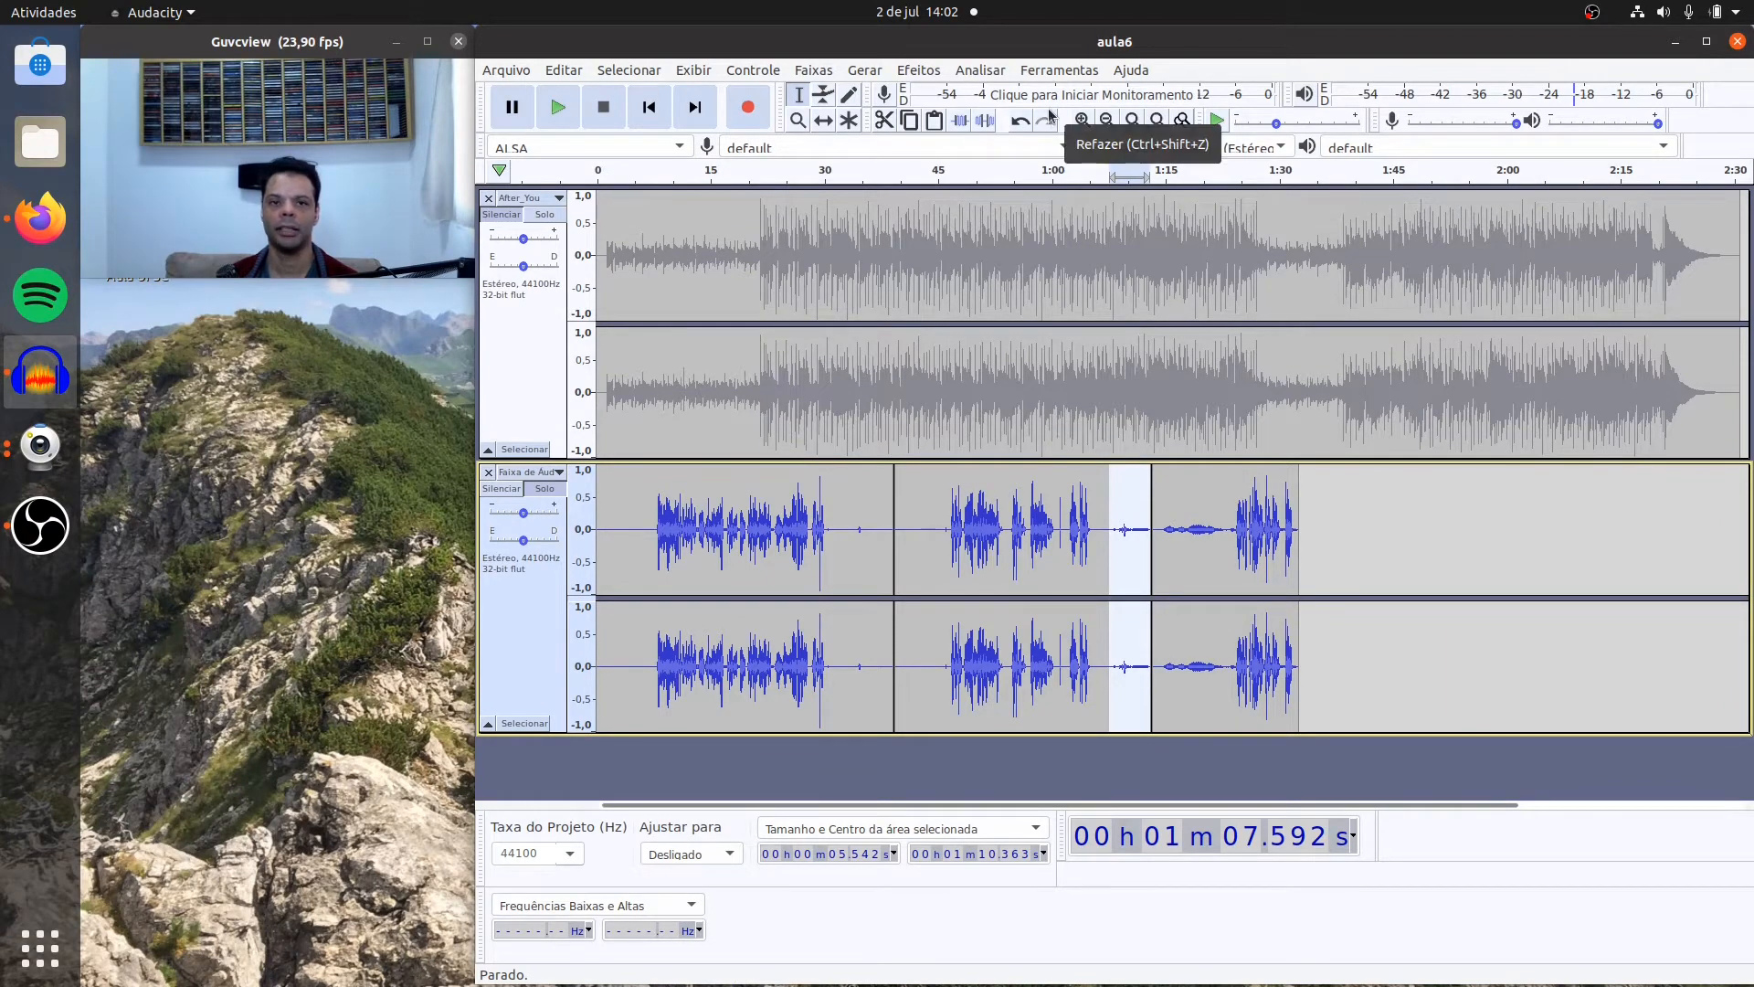
{"action": "left_click", "coordinate": [923, 72]}
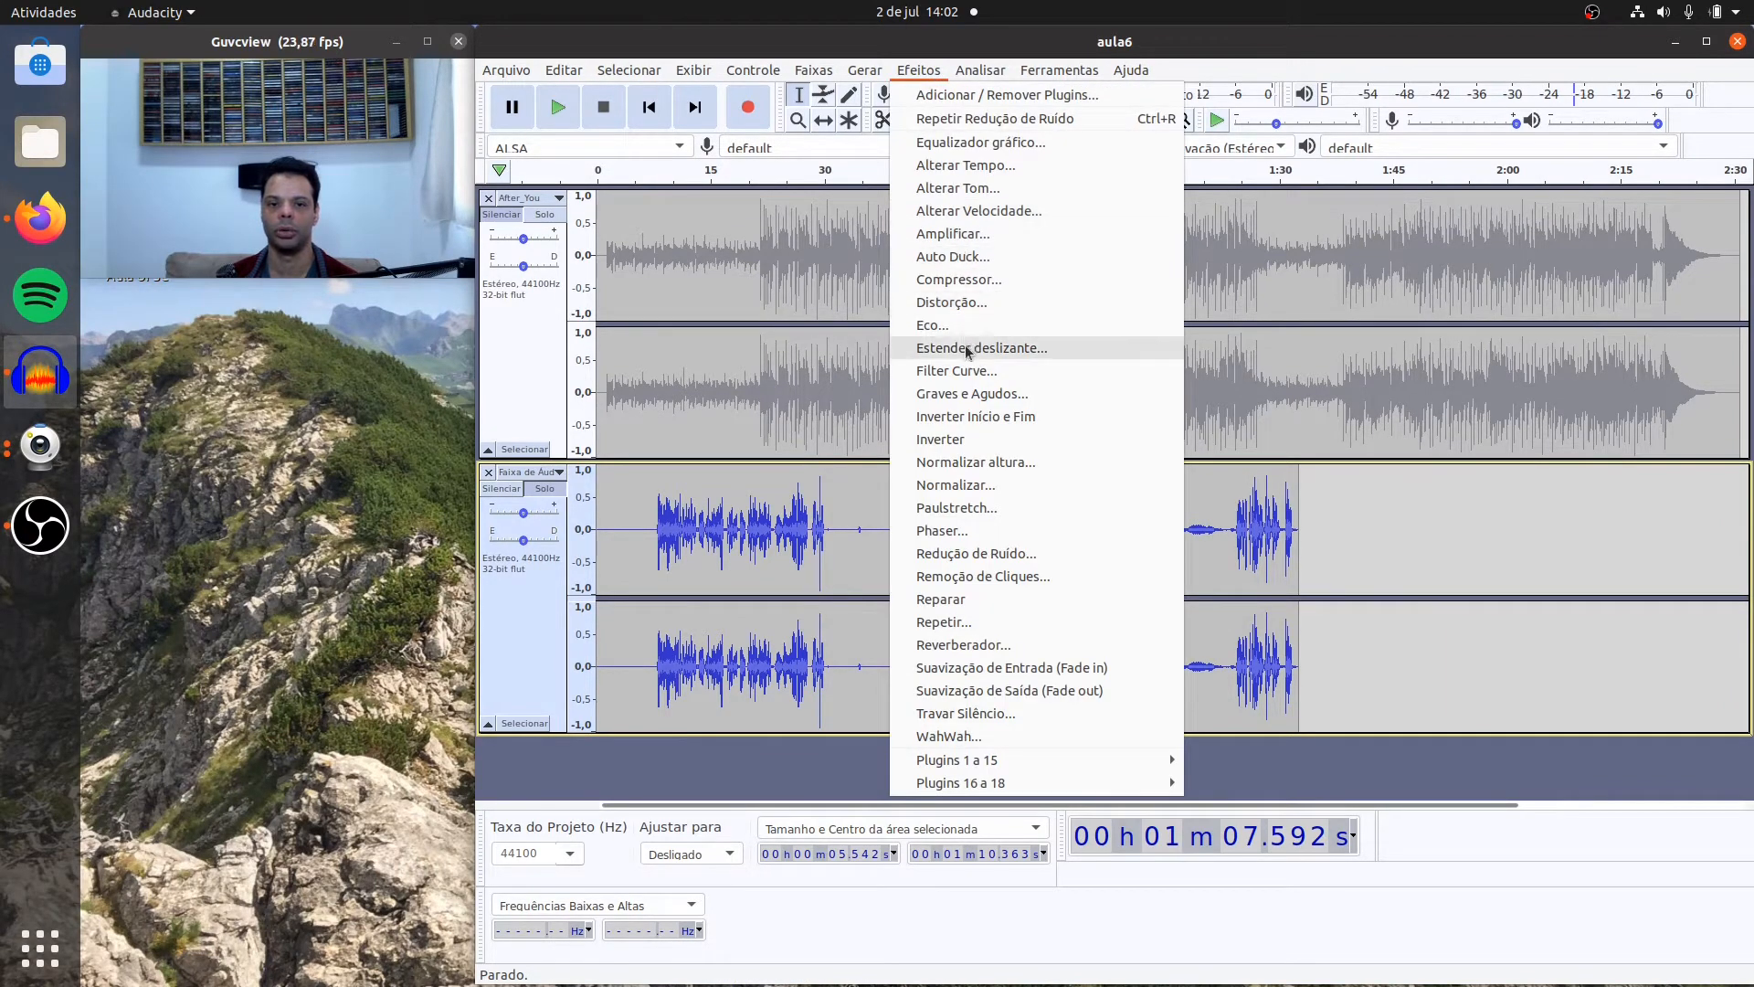
{"action": "left_click", "coordinate": [991, 555]}
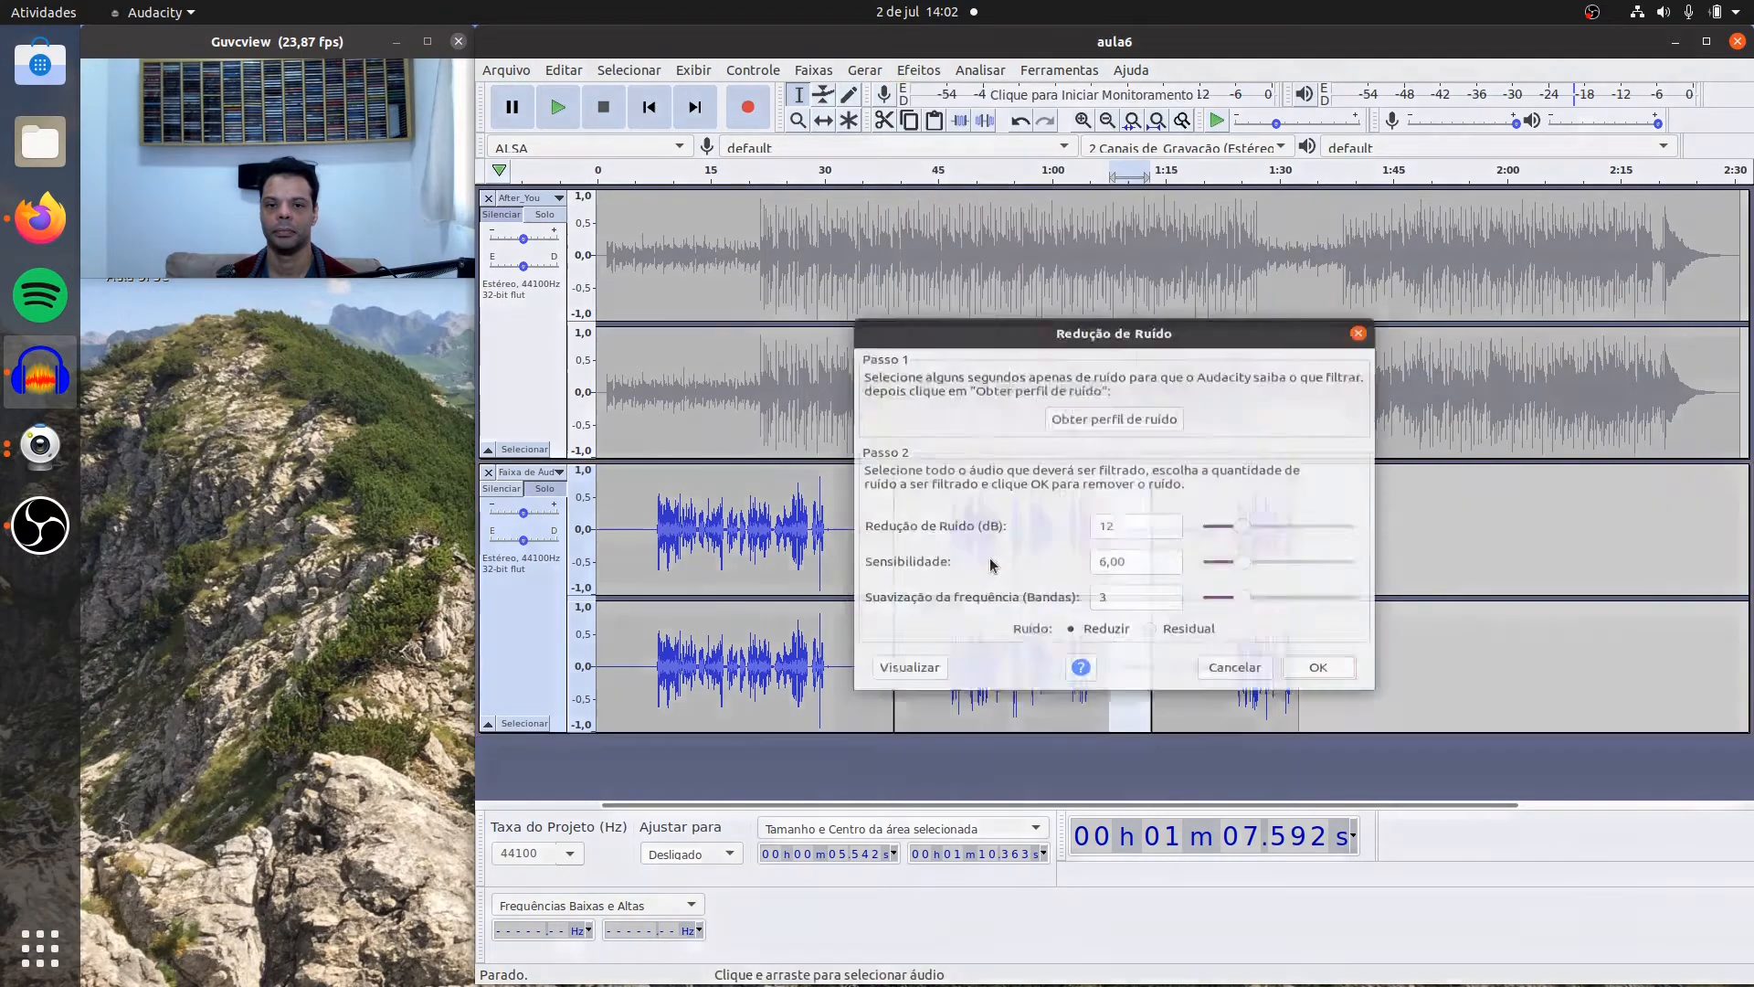
{"action": "left_click", "coordinate": [1097, 414]}
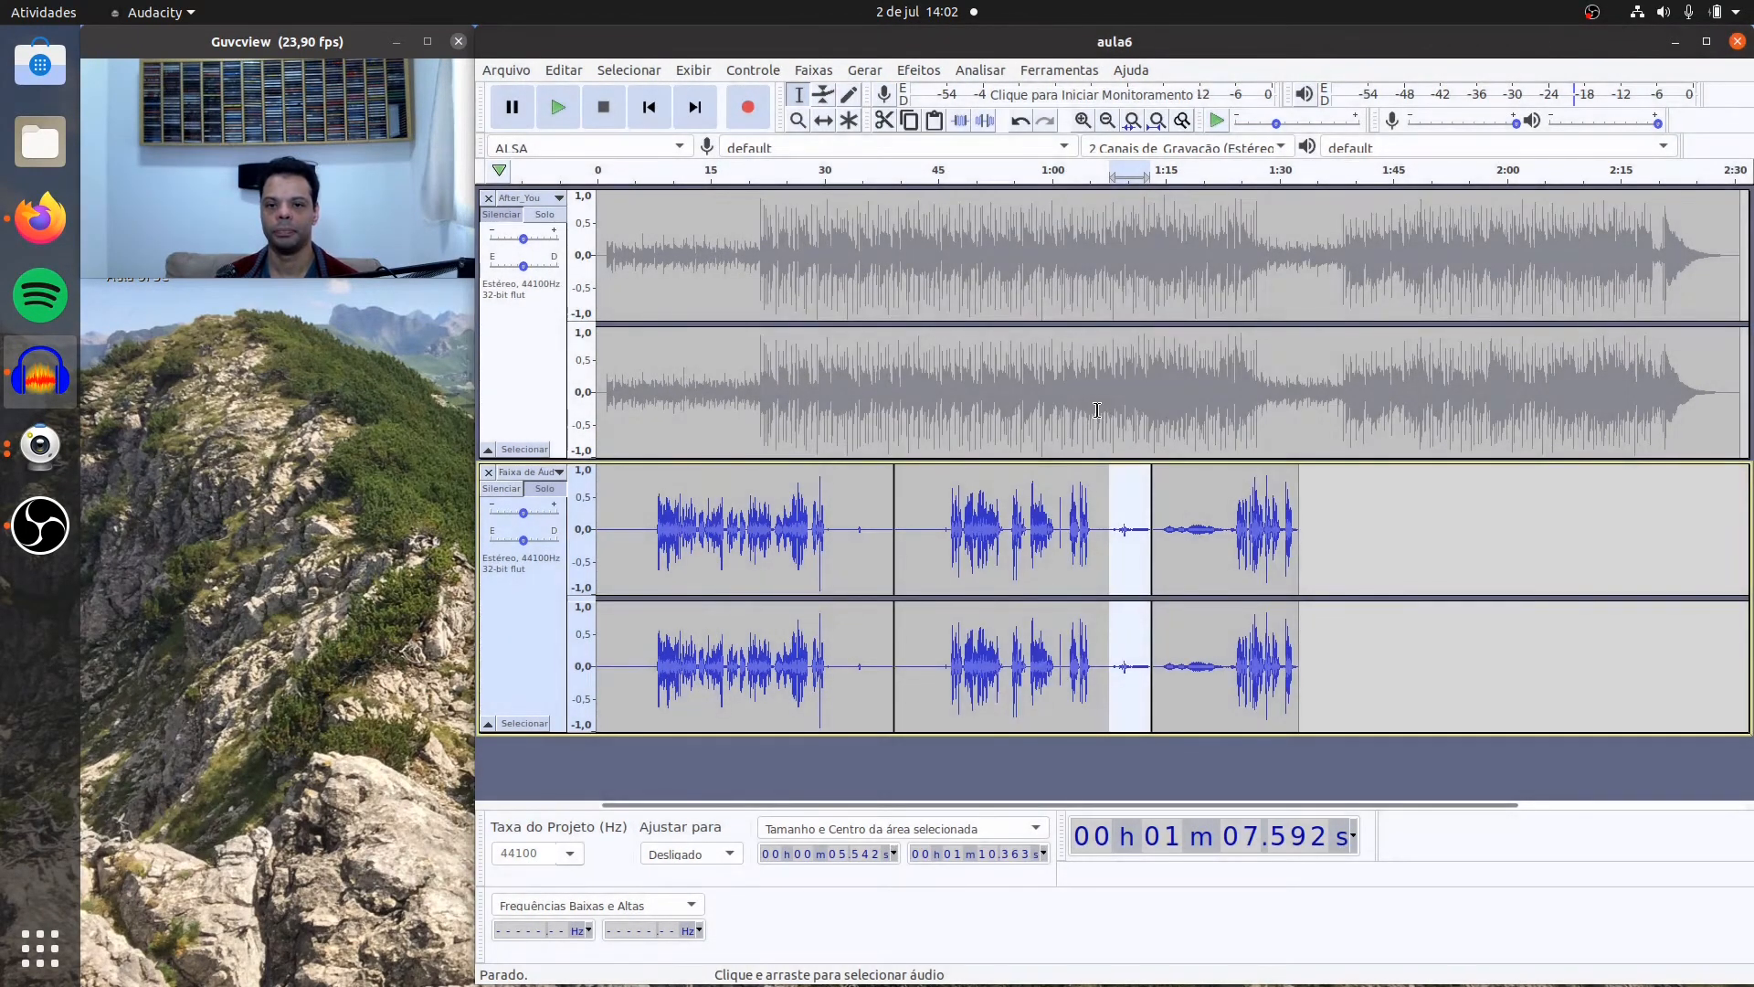
Step: Apply Noise Reduction again to the whole second voice clip with 12 dB reduction, sensitivity 6.00, 3 smoothing bands and the Reduzir option
{"action": "double_click", "coordinate": [1010, 560]}
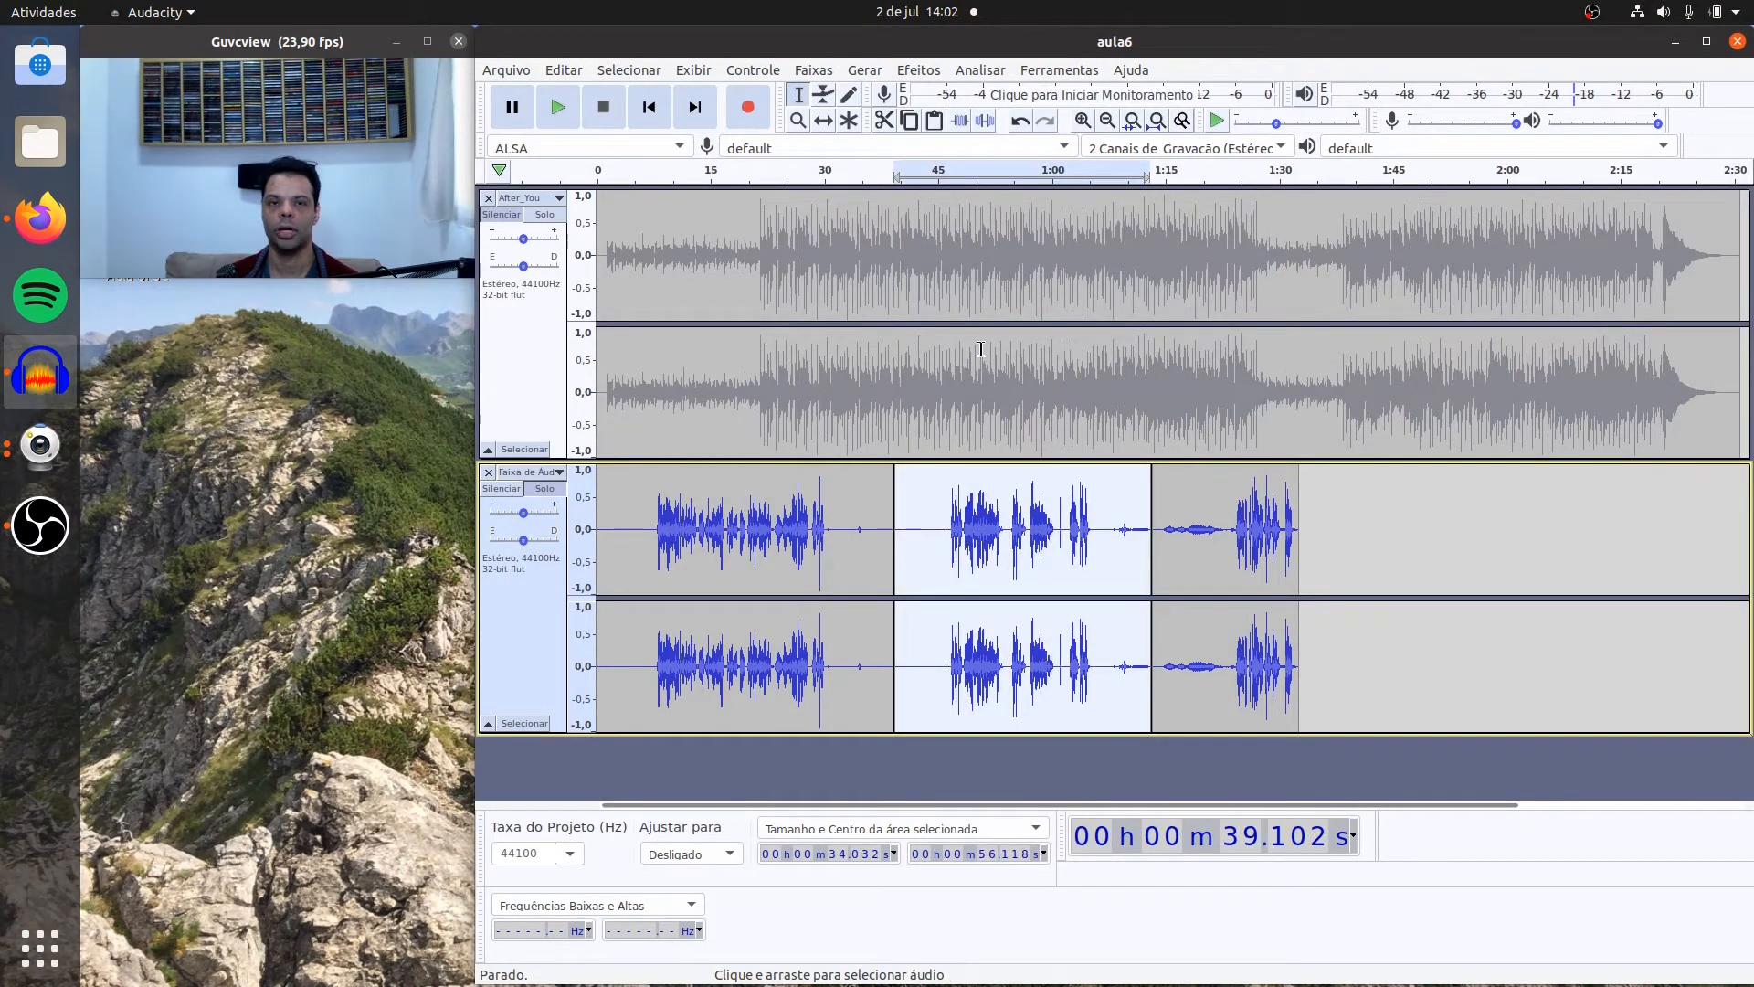
{"action": "left_click", "coordinate": [918, 71]}
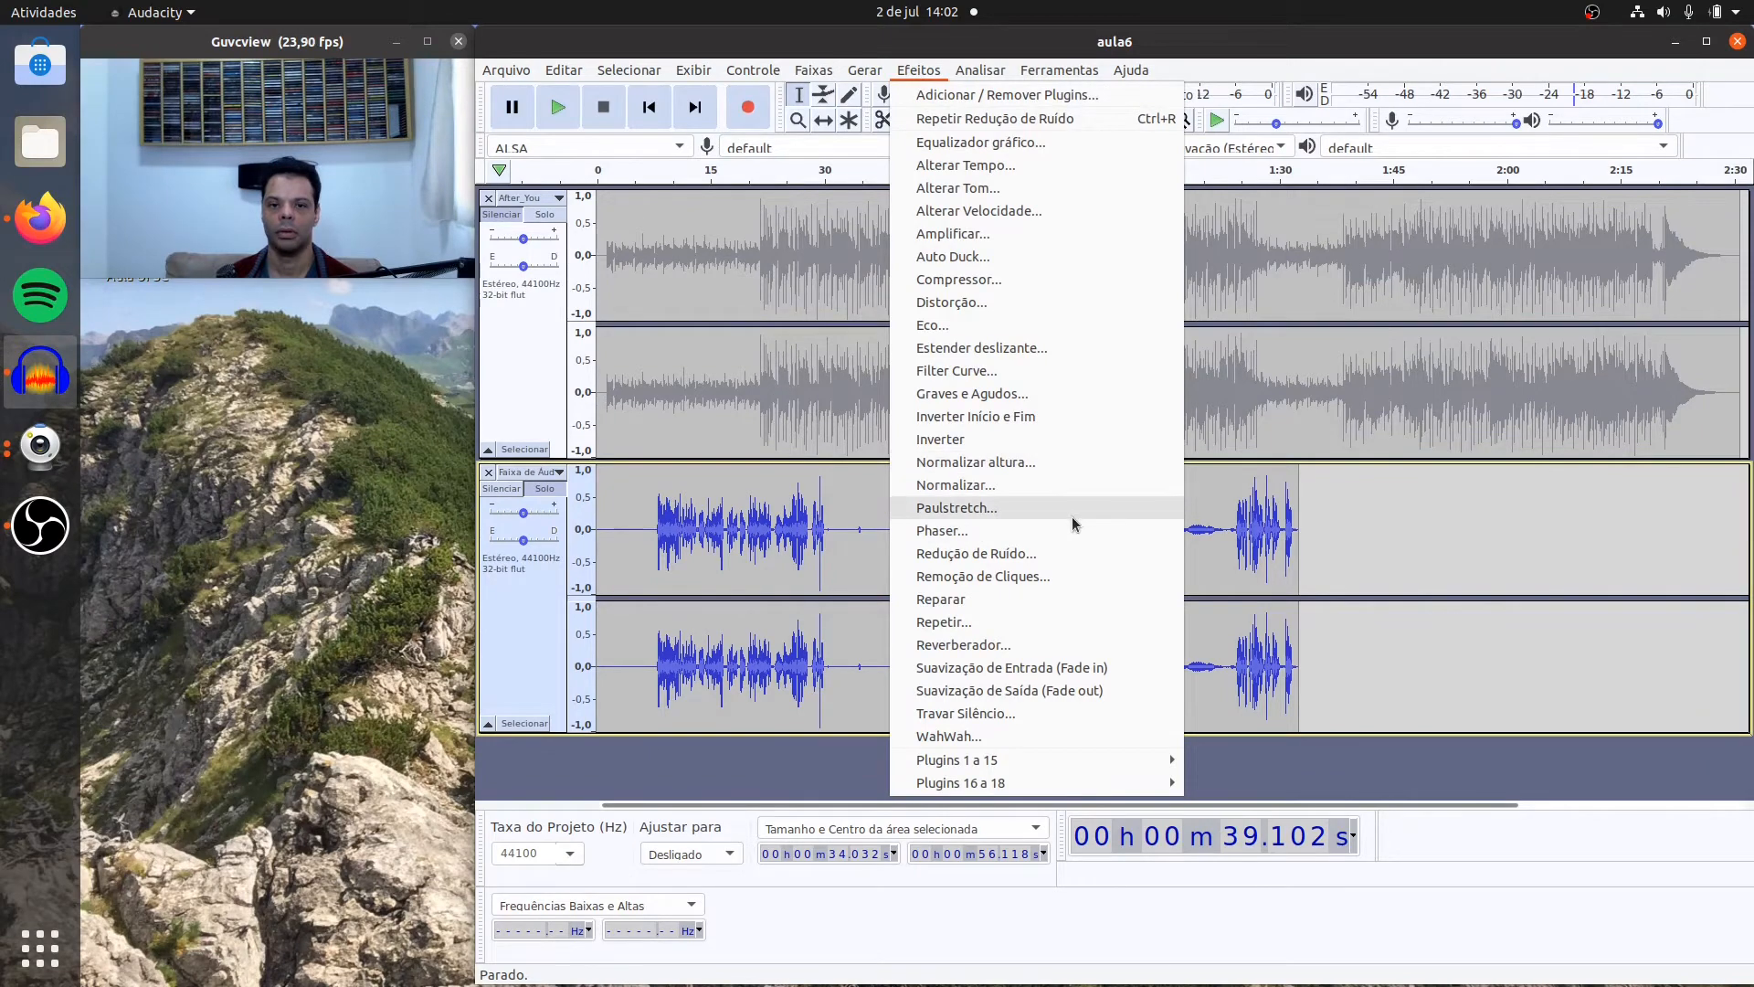
{"action": "left_click", "coordinate": [1062, 554]}
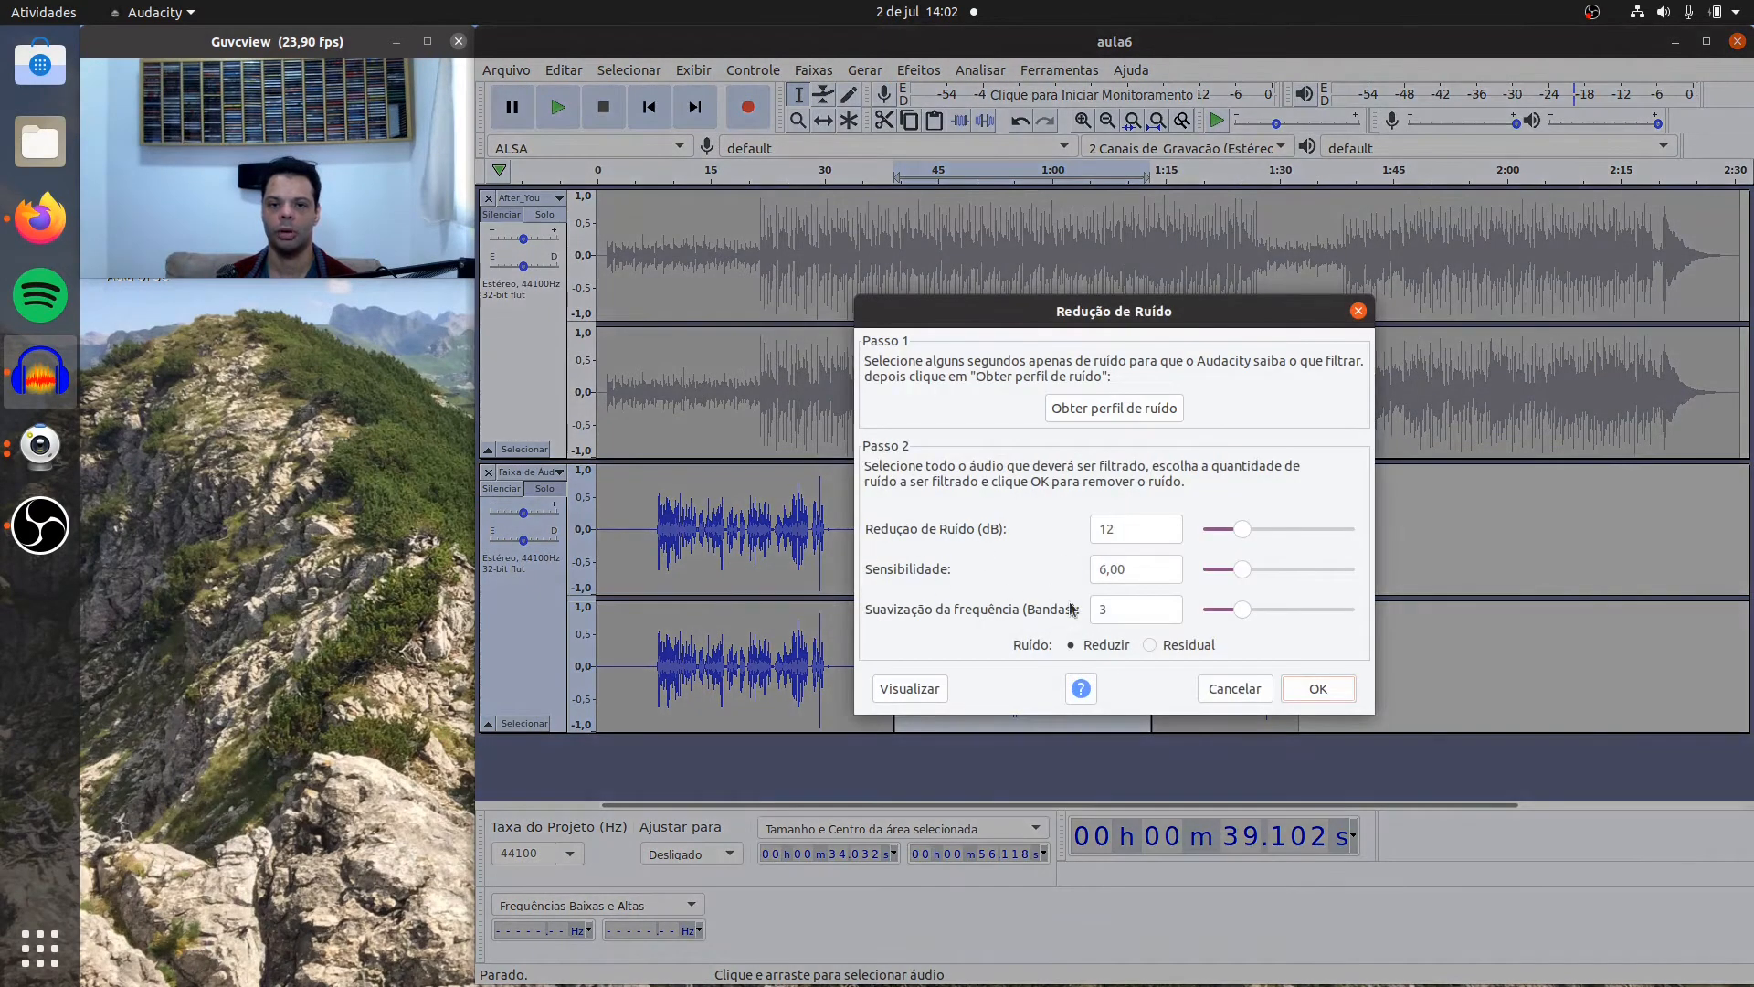
{"action": "left_click", "coordinate": [1316, 688]}
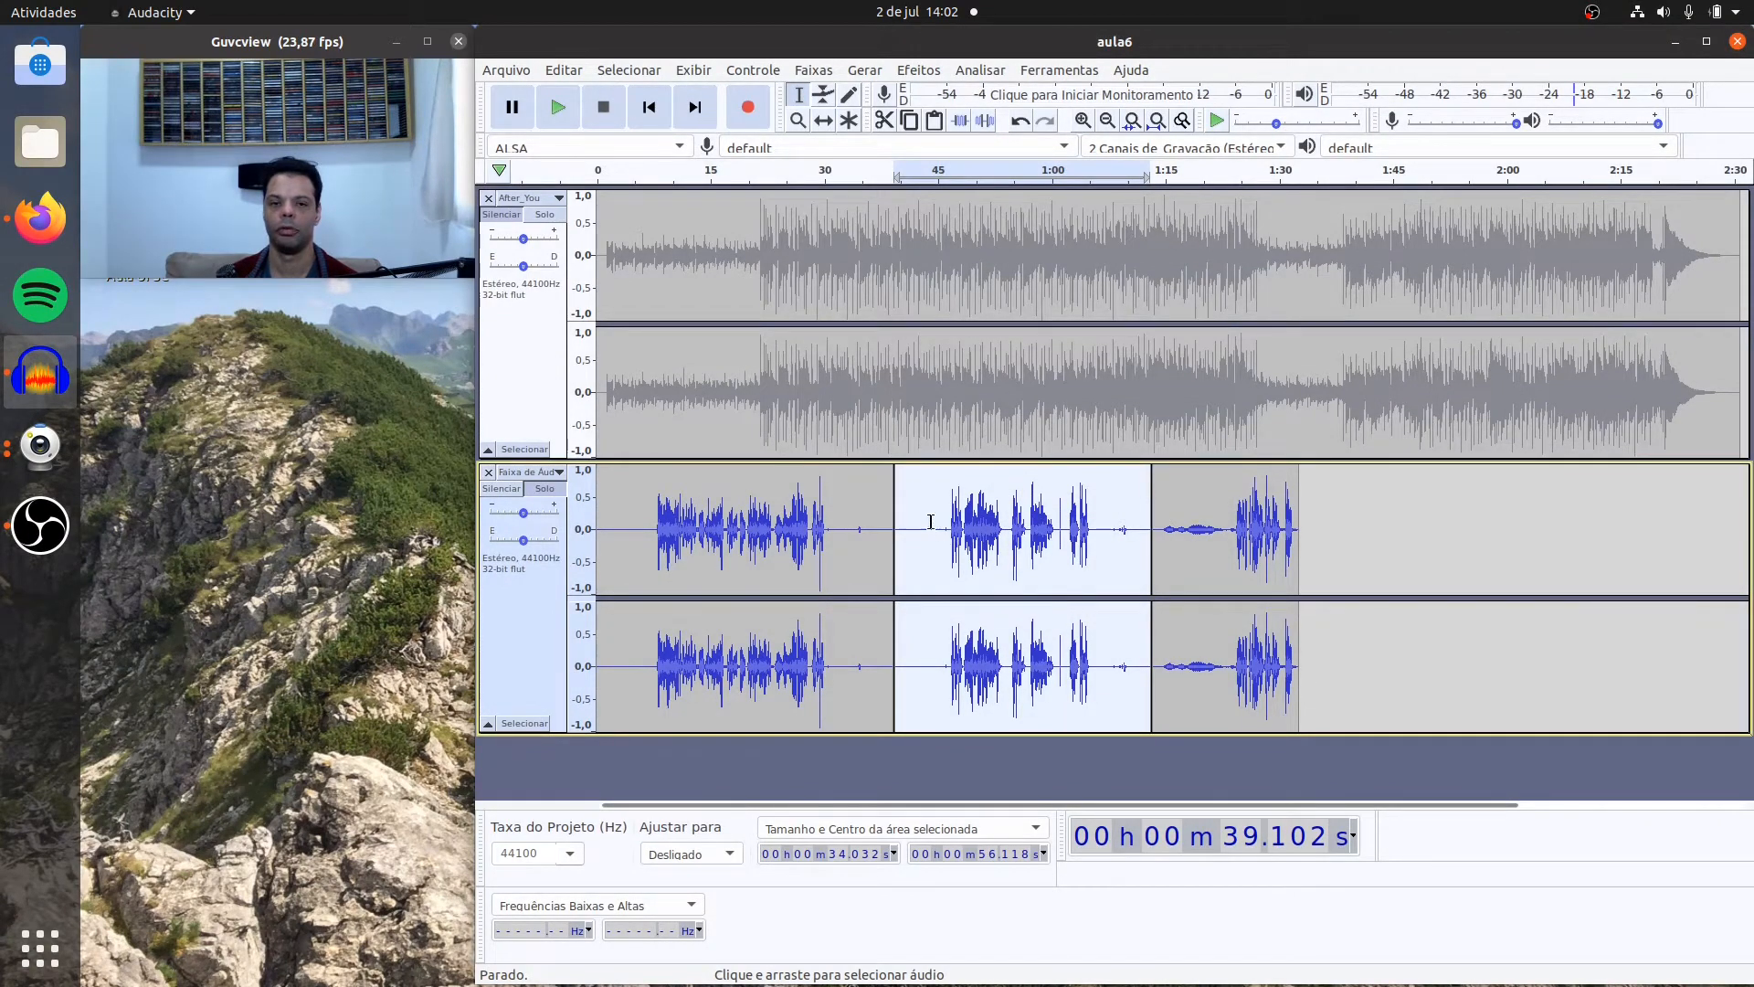
Step: Play the second voice clip from about 40.6 s and its ending from about 1:03.7 to check for remaining noise
{"action": "left_click", "coordinate": [904, 507]}
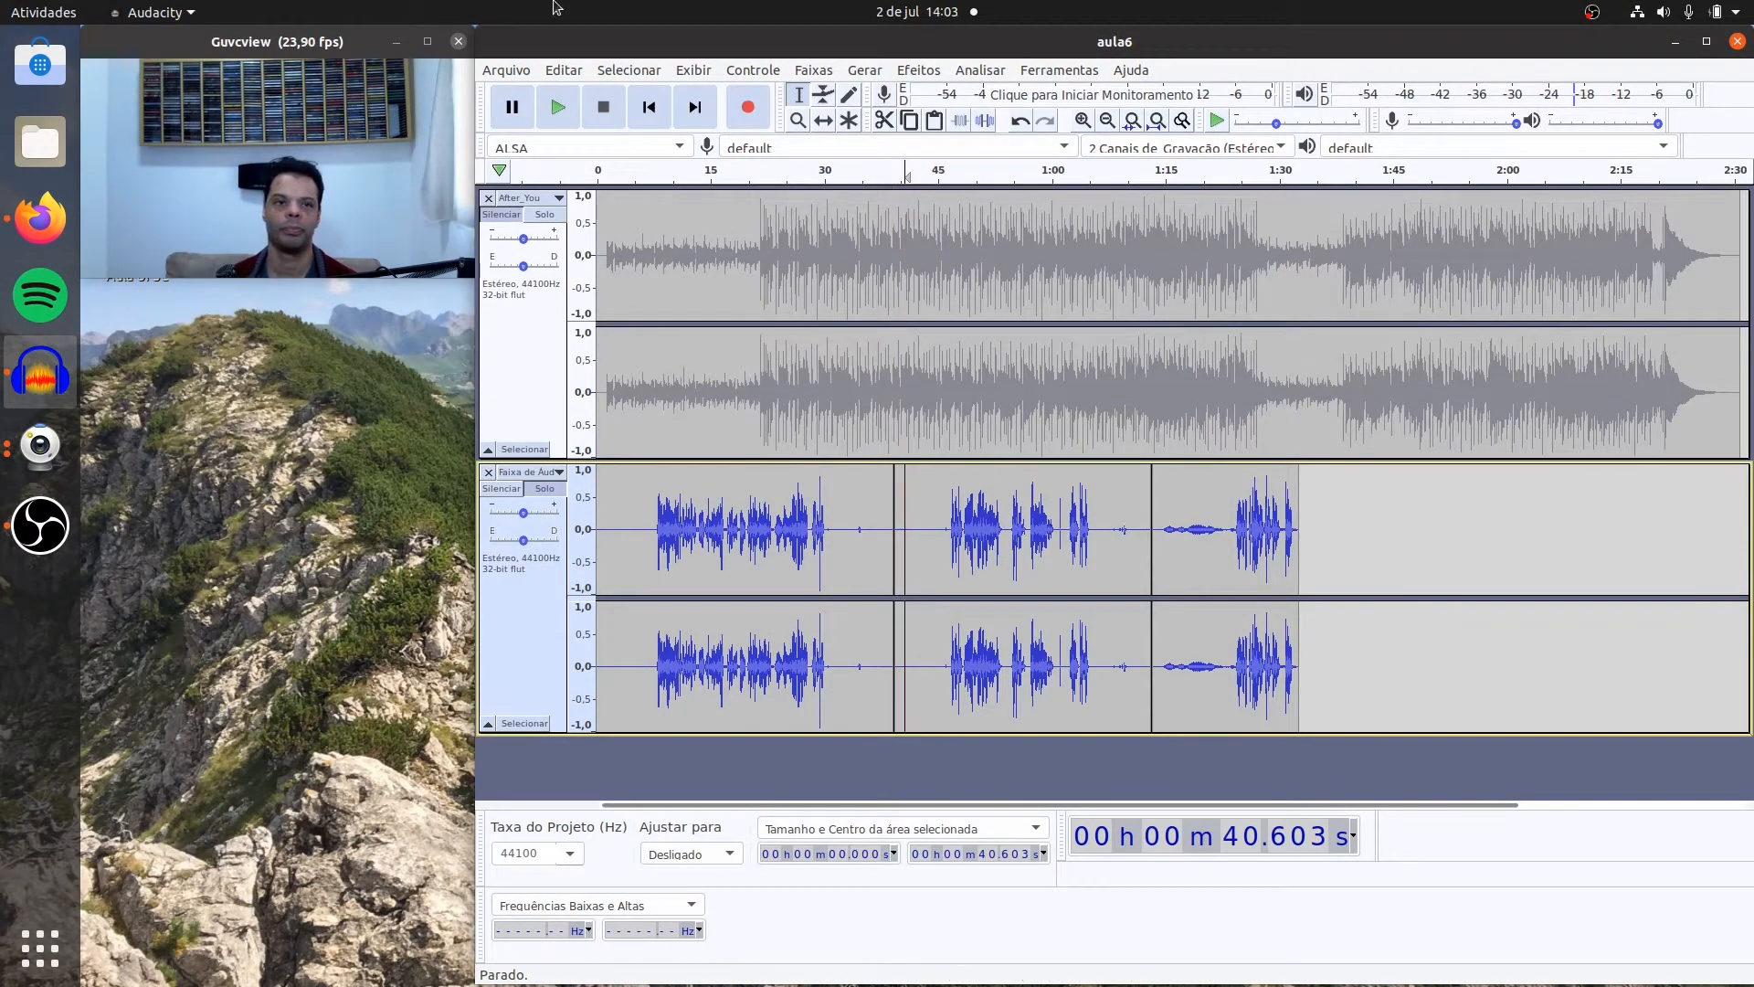
{"action": "left_click", "coordinate": [560, 102]}
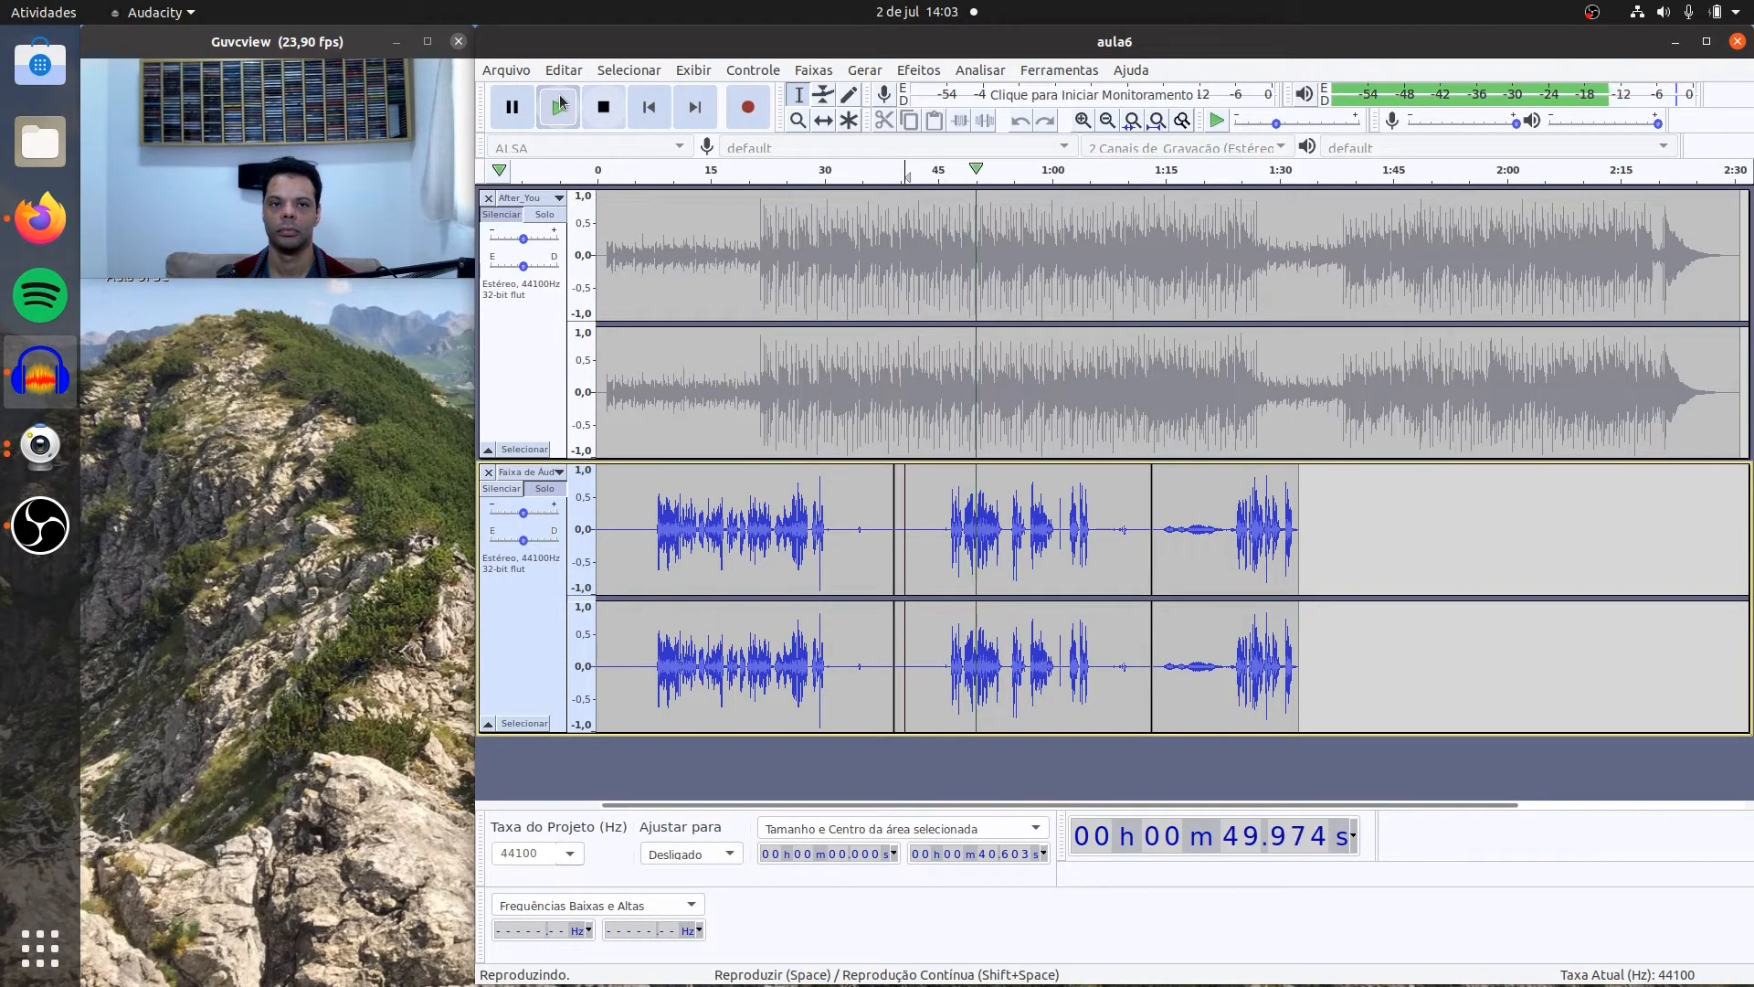
{"action": "left_click", "coordinate": [602, 106]}
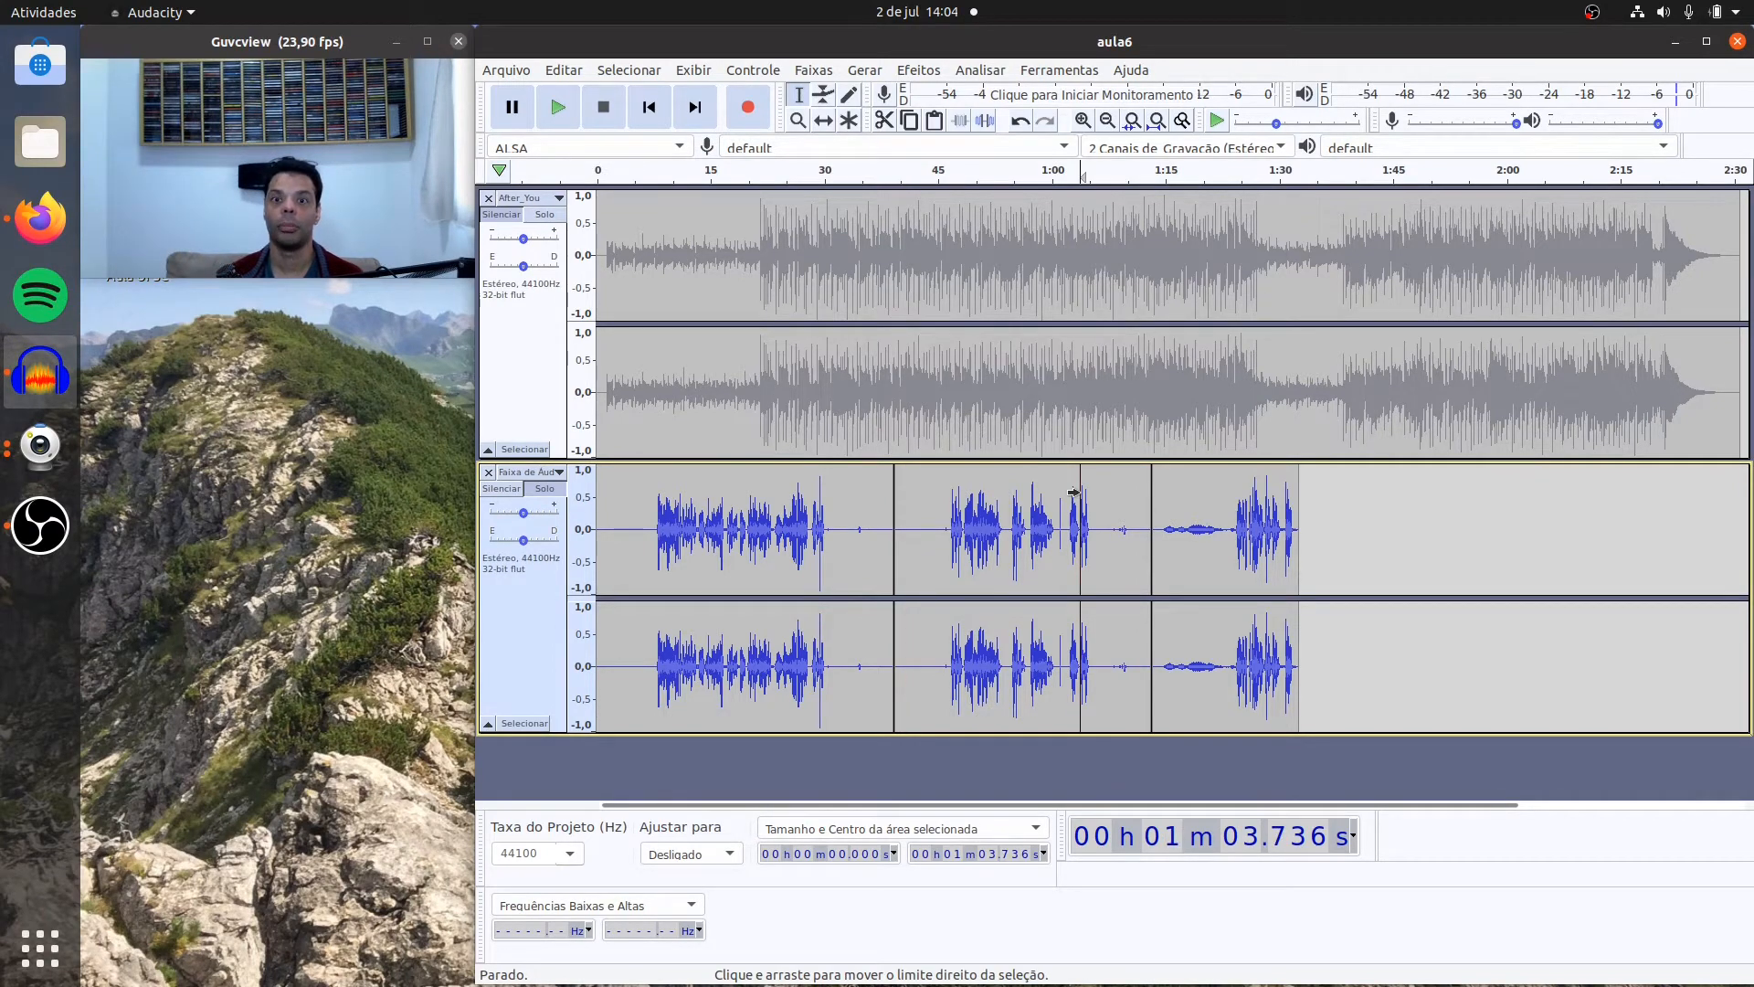
{"action": "left_click", "coordinate": [559, 108]}
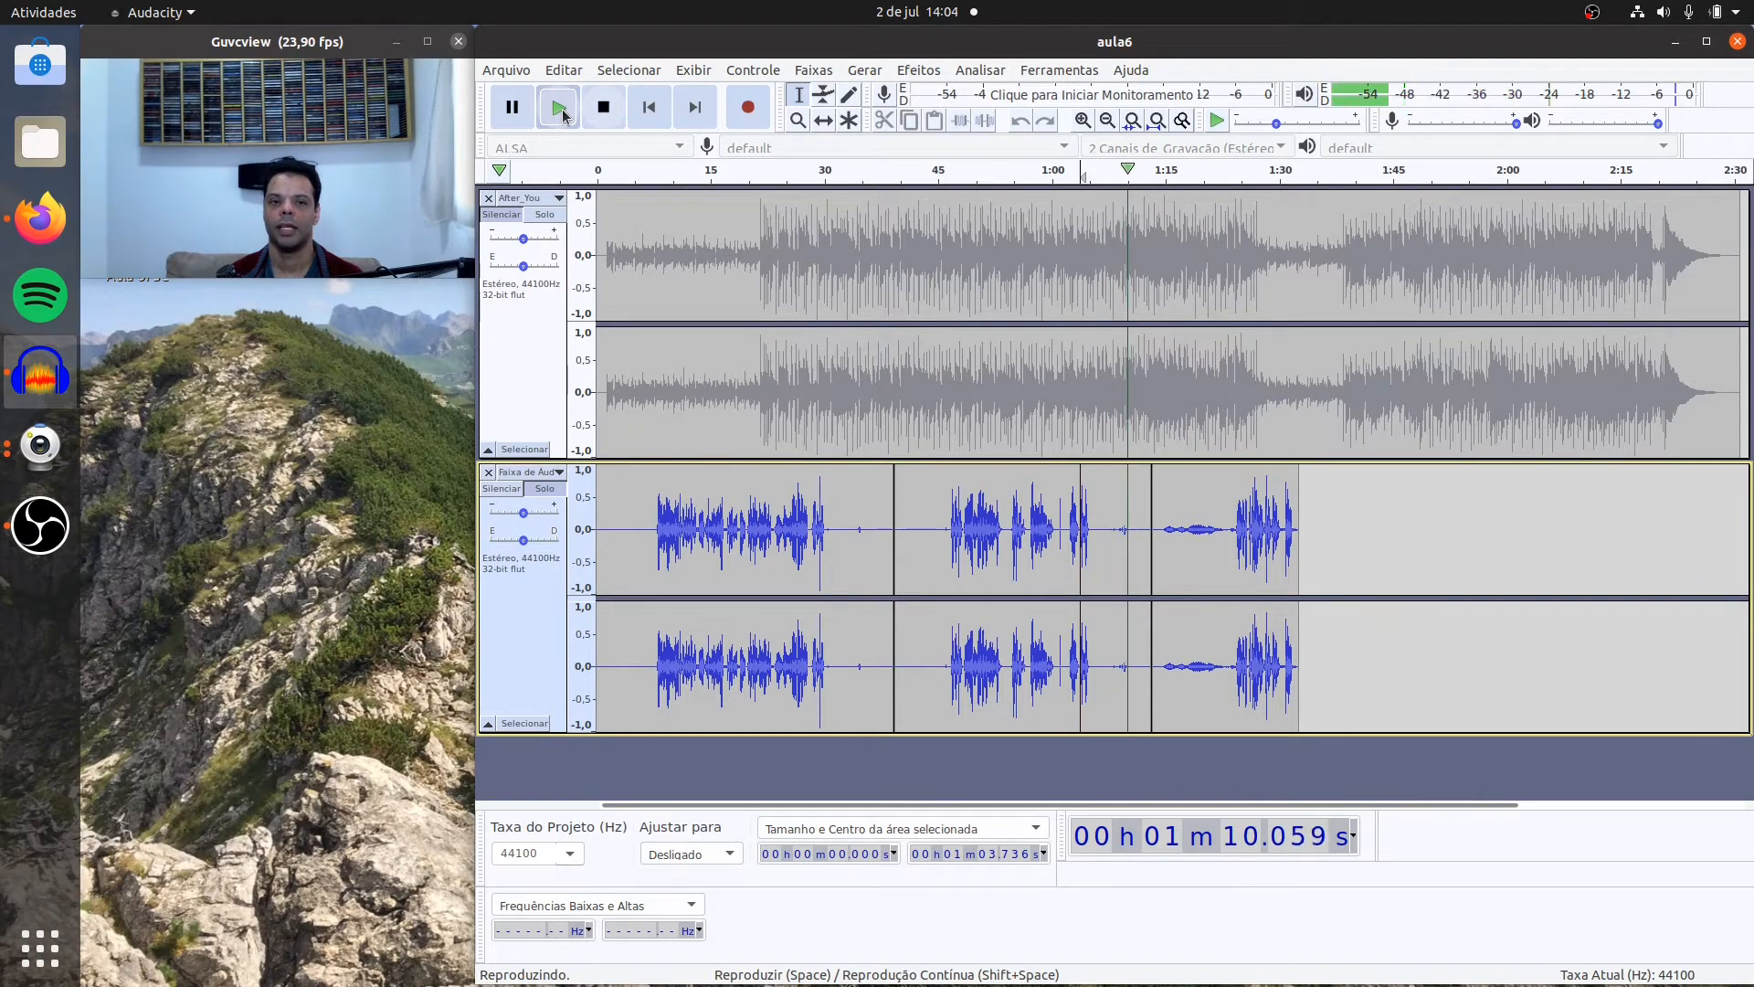
{"action": "left_click", "coordinate": [598, 114]}
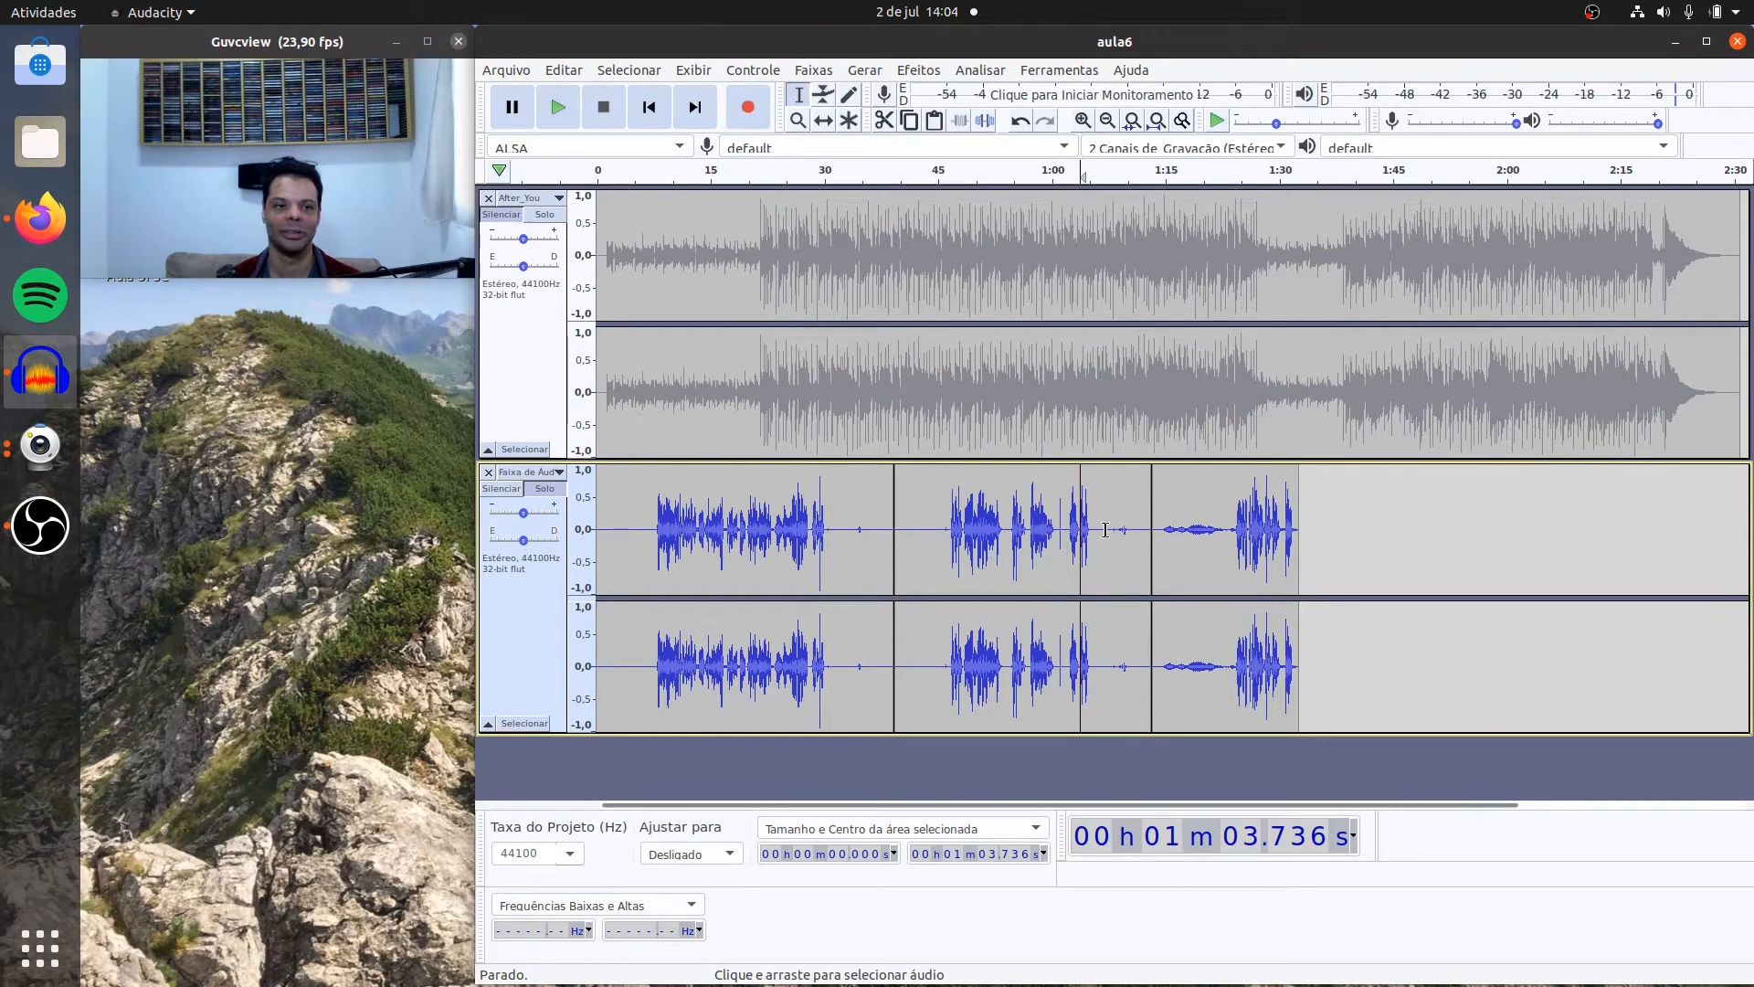
Step: Cut the speech-free tail of the second voice clip, from about 1:05.8 to the clip's end
{"action": "left_click_drag", "start_coordinate": [1105, 530], "coordinate": [1130, 532]}
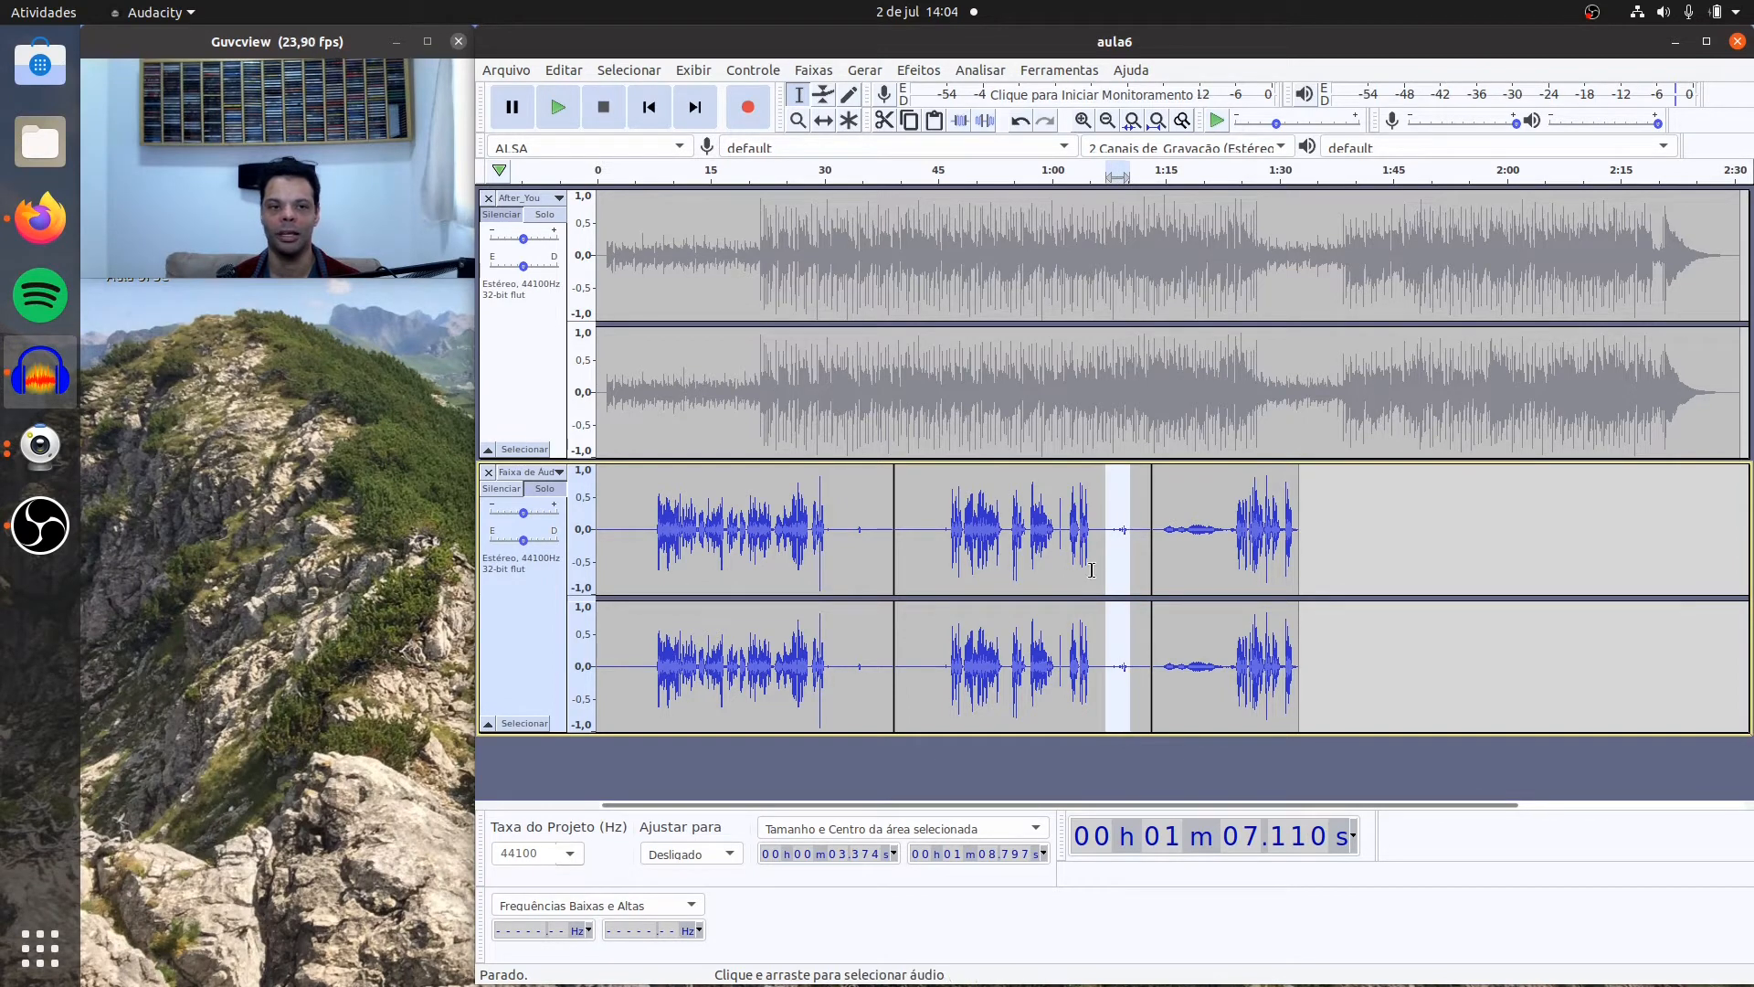
{"action": "left_click", "coordinate": [883, 119]}
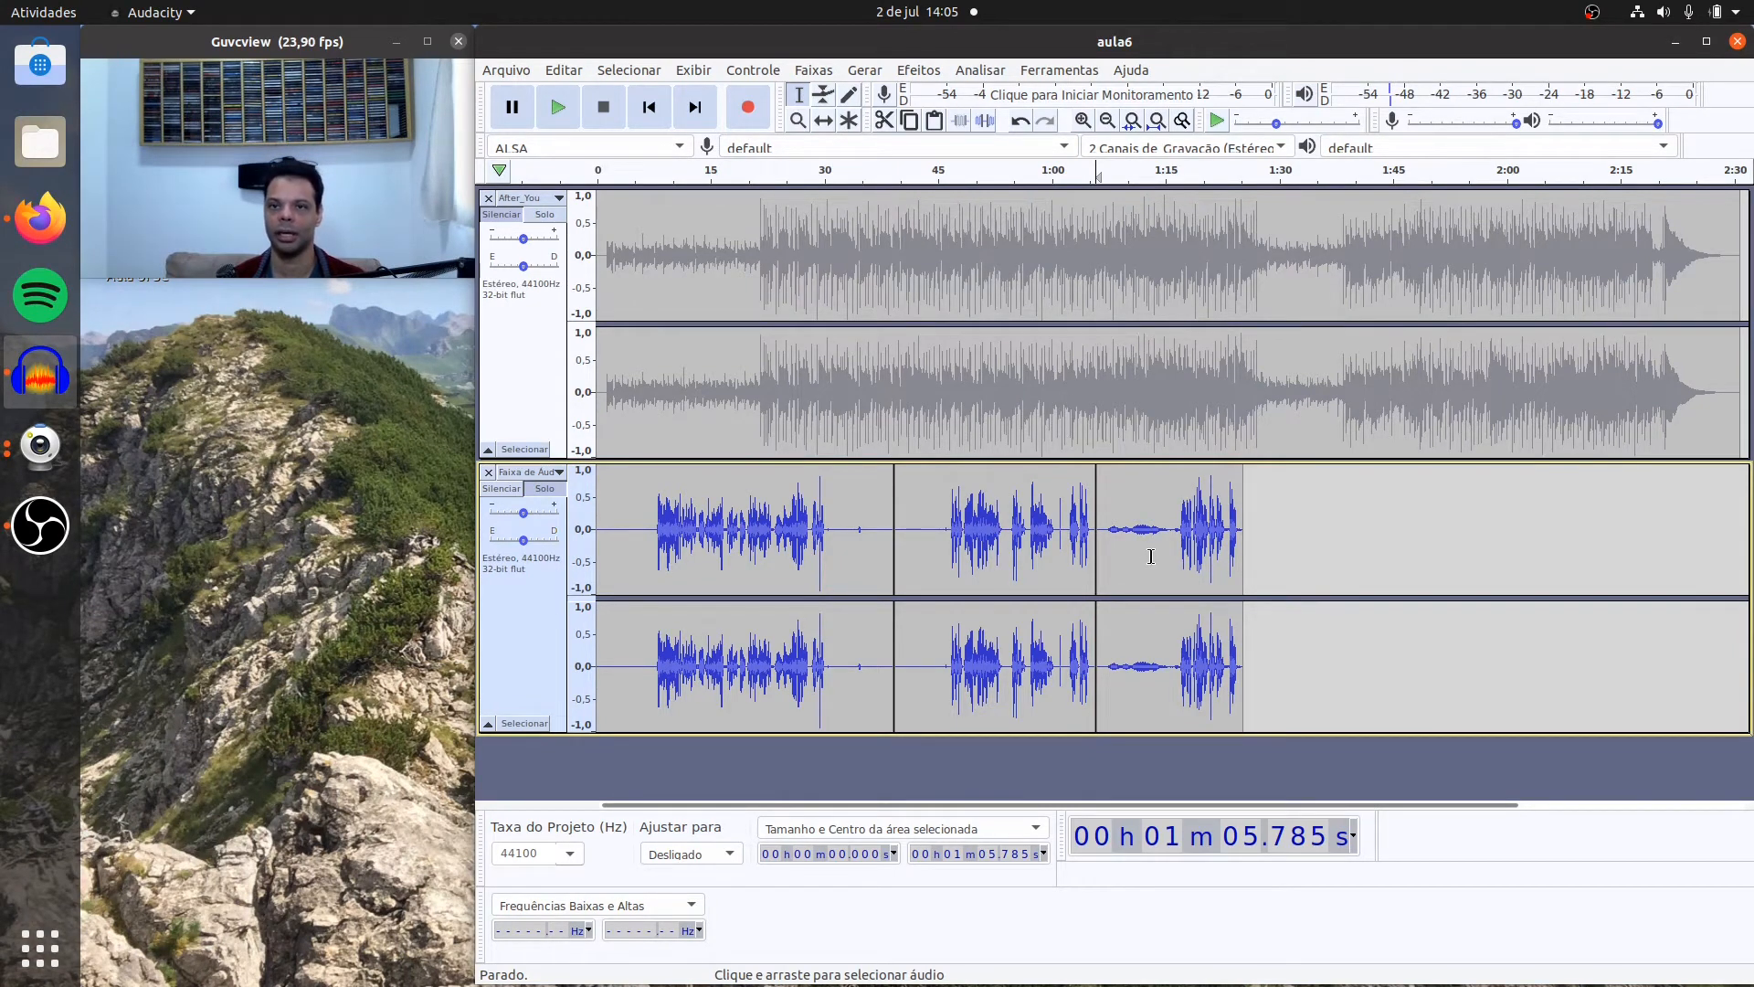
Step: Play the third voice clip from about 1:07.0 to hear the noise in its opening and under the speech
{"action": "double_click", "coordinate": [1153, 556]}
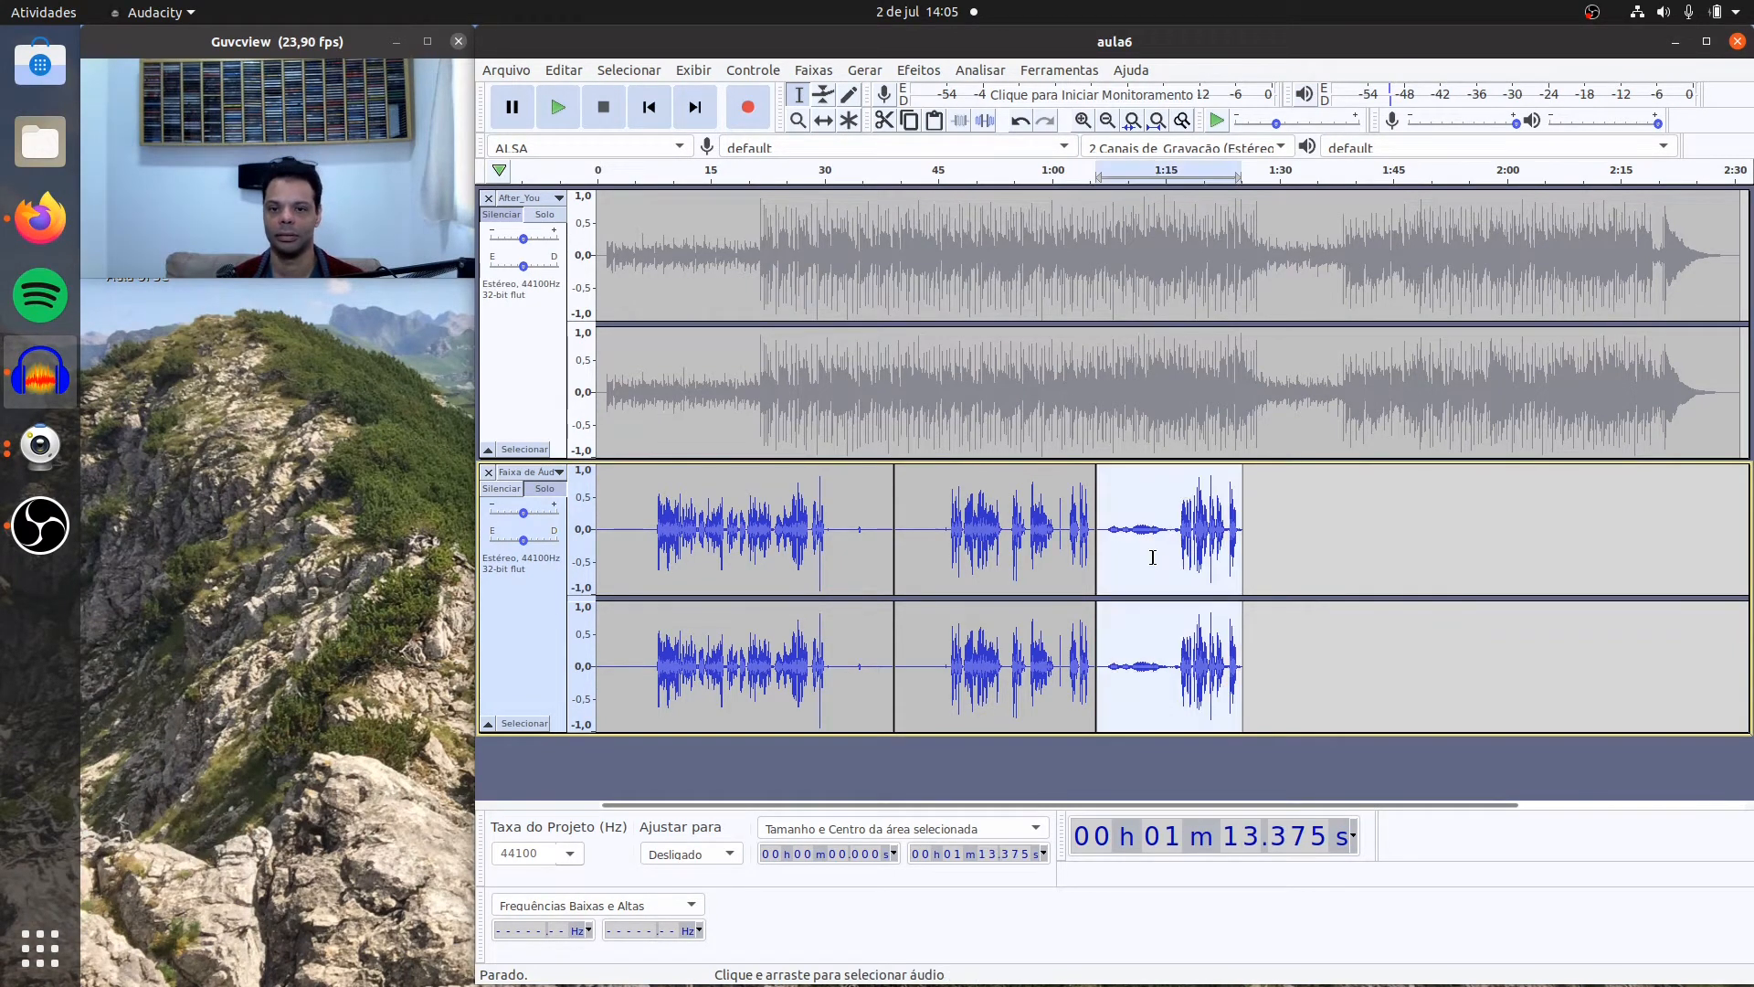
{"action": "left_click", "coordinate": [1141, 522]}
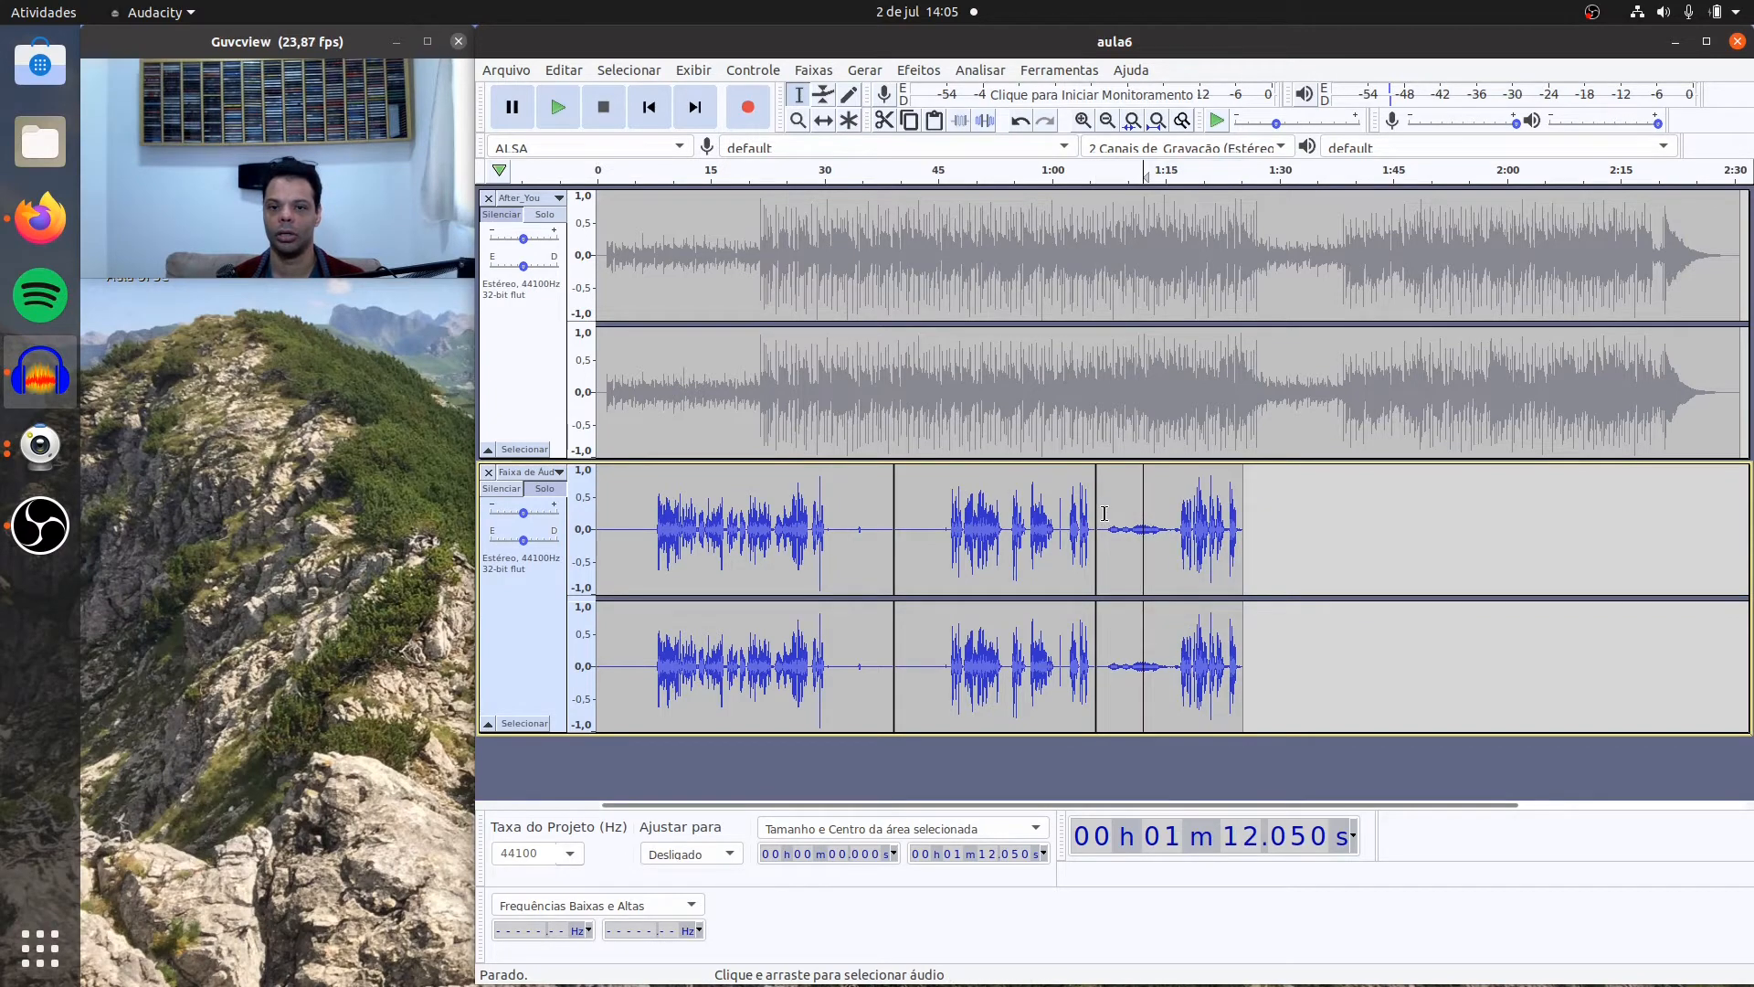
{"action": "left_click", "coordinate": [1103, 513]}
{"action": "left_click", "coordinate": [559, 108]}
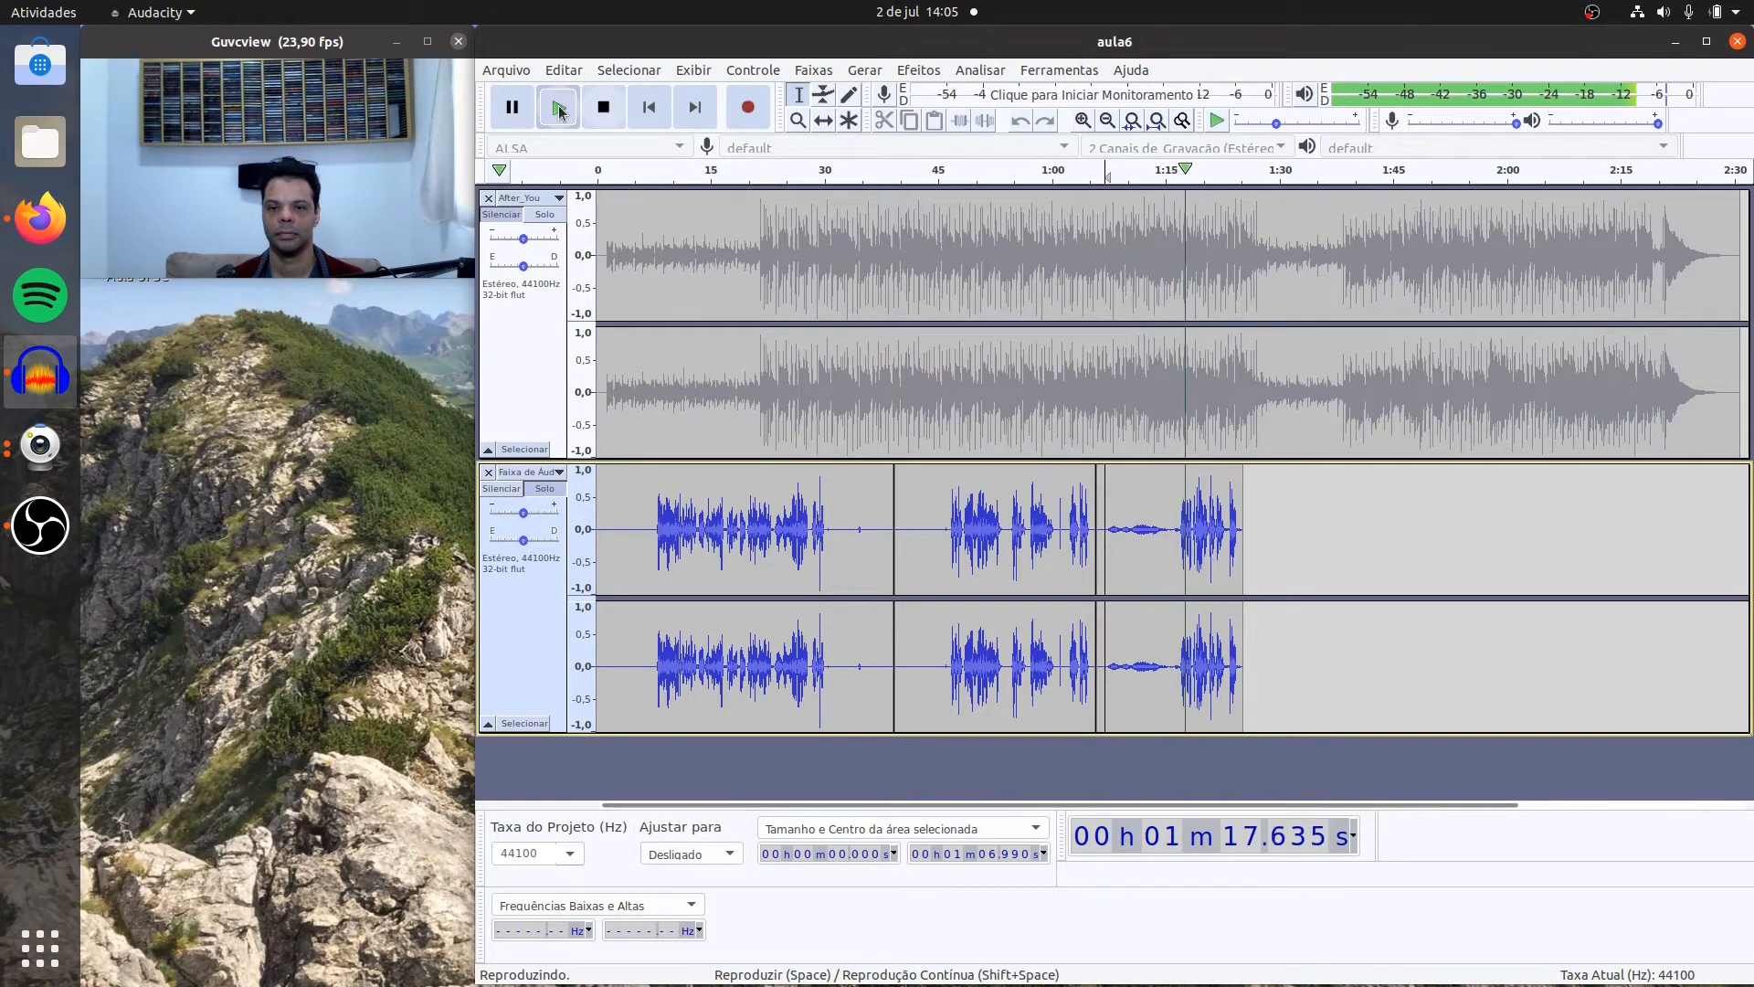
{"action": "left_click", "coordinate": [603, 107]}
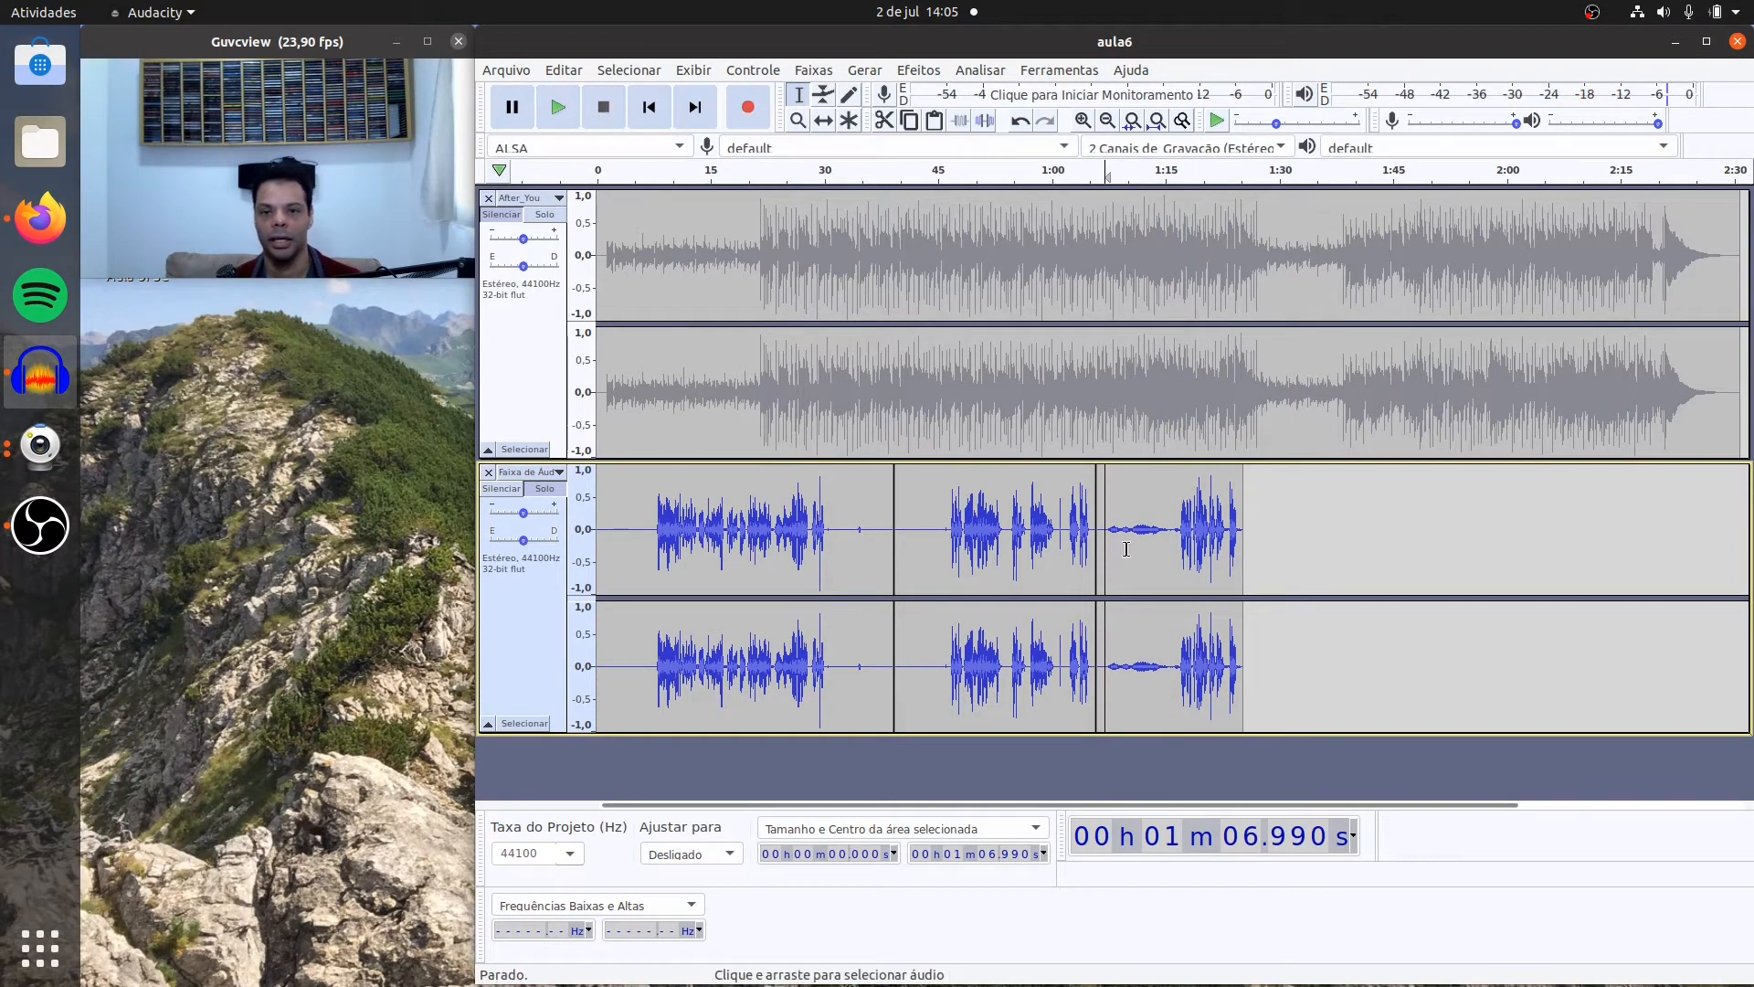
Step: Capture a Noise Reduction profile from the third voice clip's speech-free opening, about 9.8 seconds long from 1:05.8
{"action": "left_click_drag", "start_coordinate": [1169, 527], "coordinate": [1089, 630]}
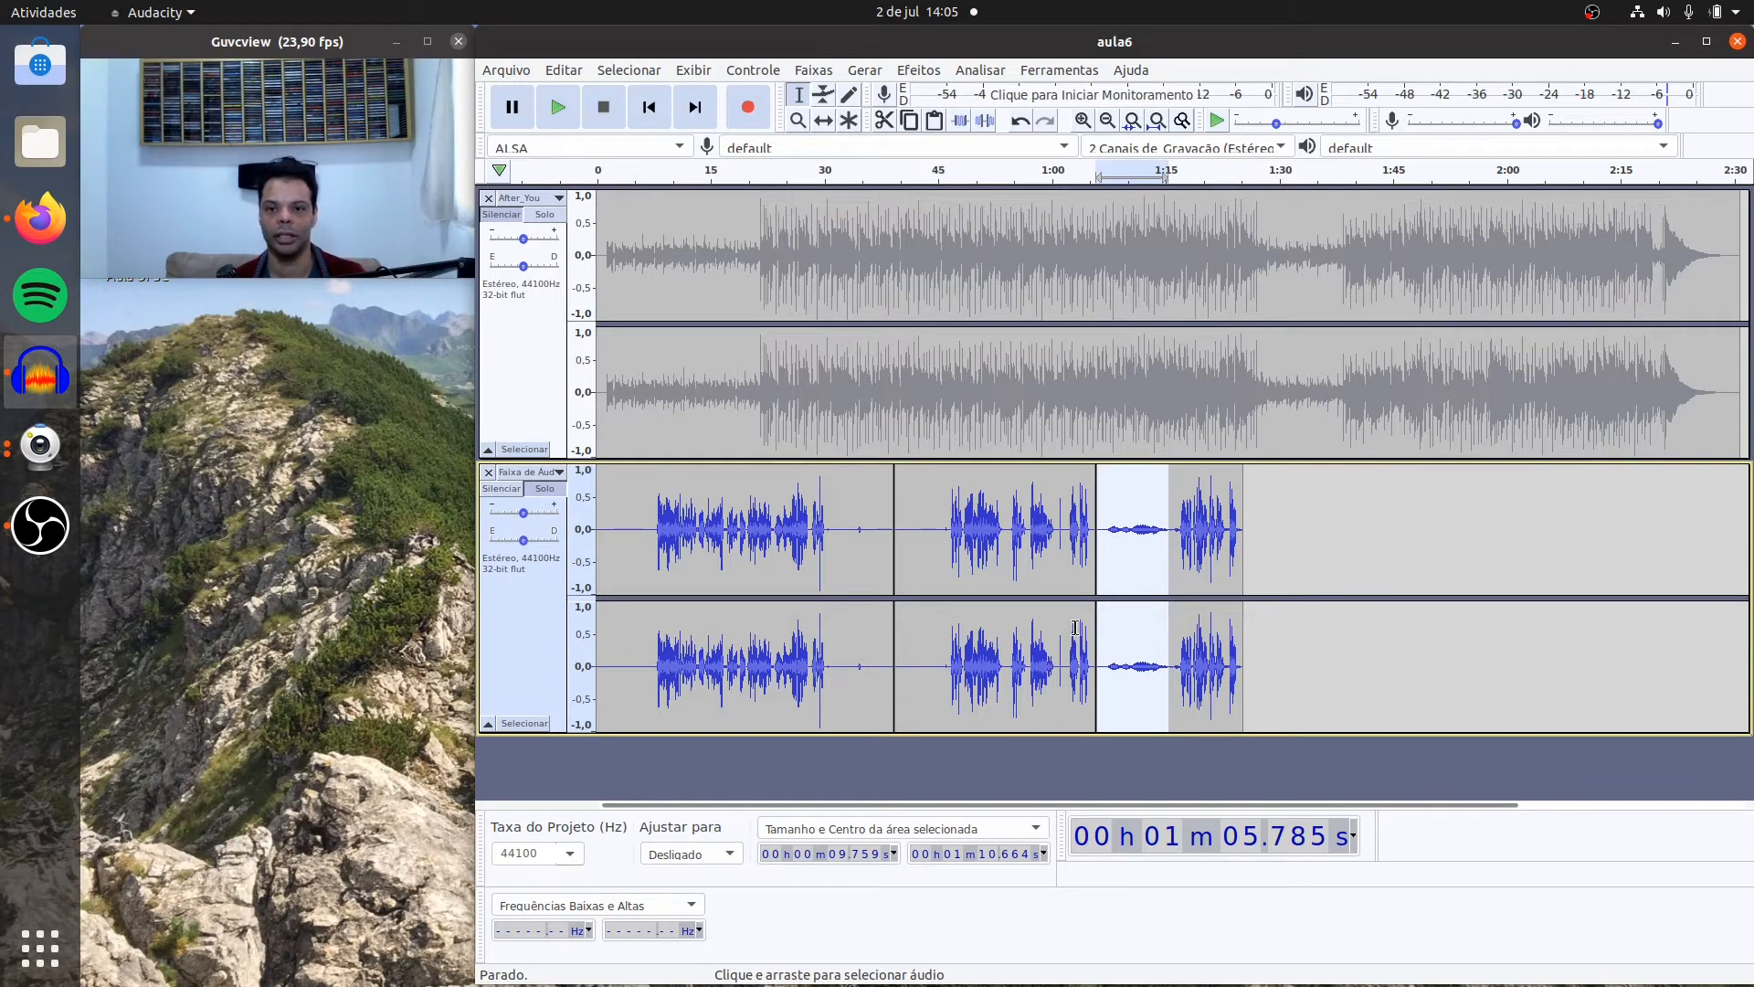
{"action": "left_click", "coordinate": [921, 71]}
{"action": "left_click", "coordinate": [1000, 558]}
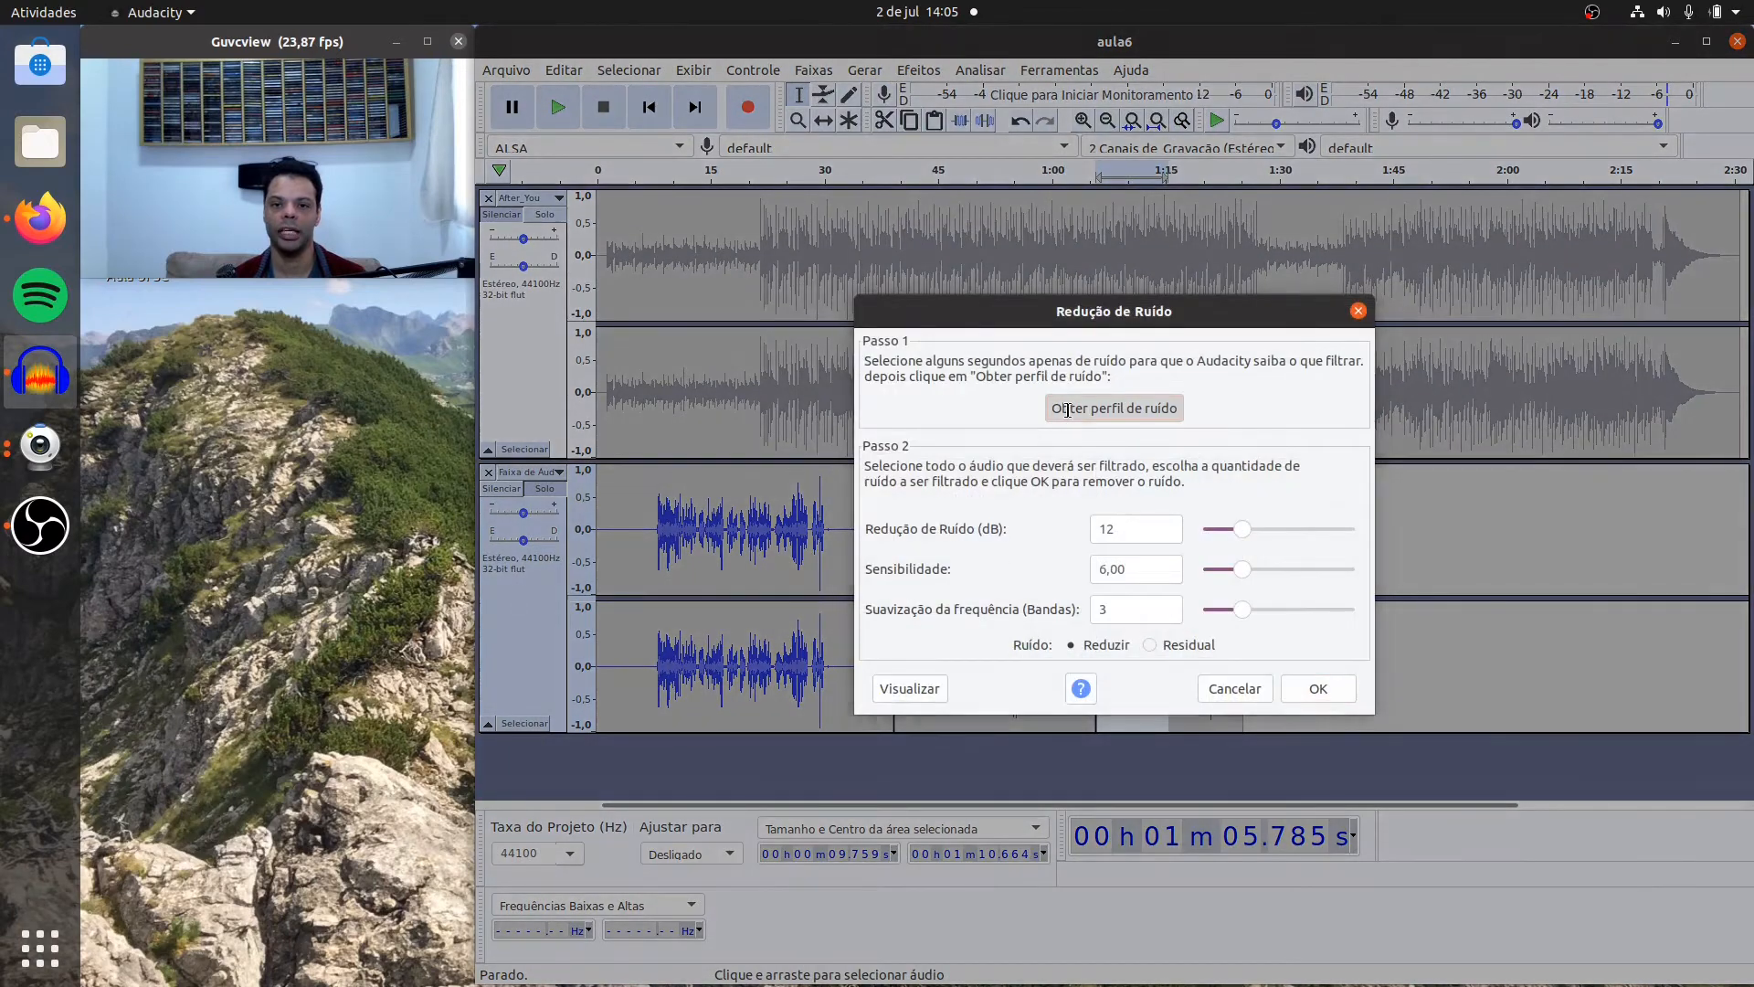
{"action": "left_click", "coordinate": [1067, 409]}
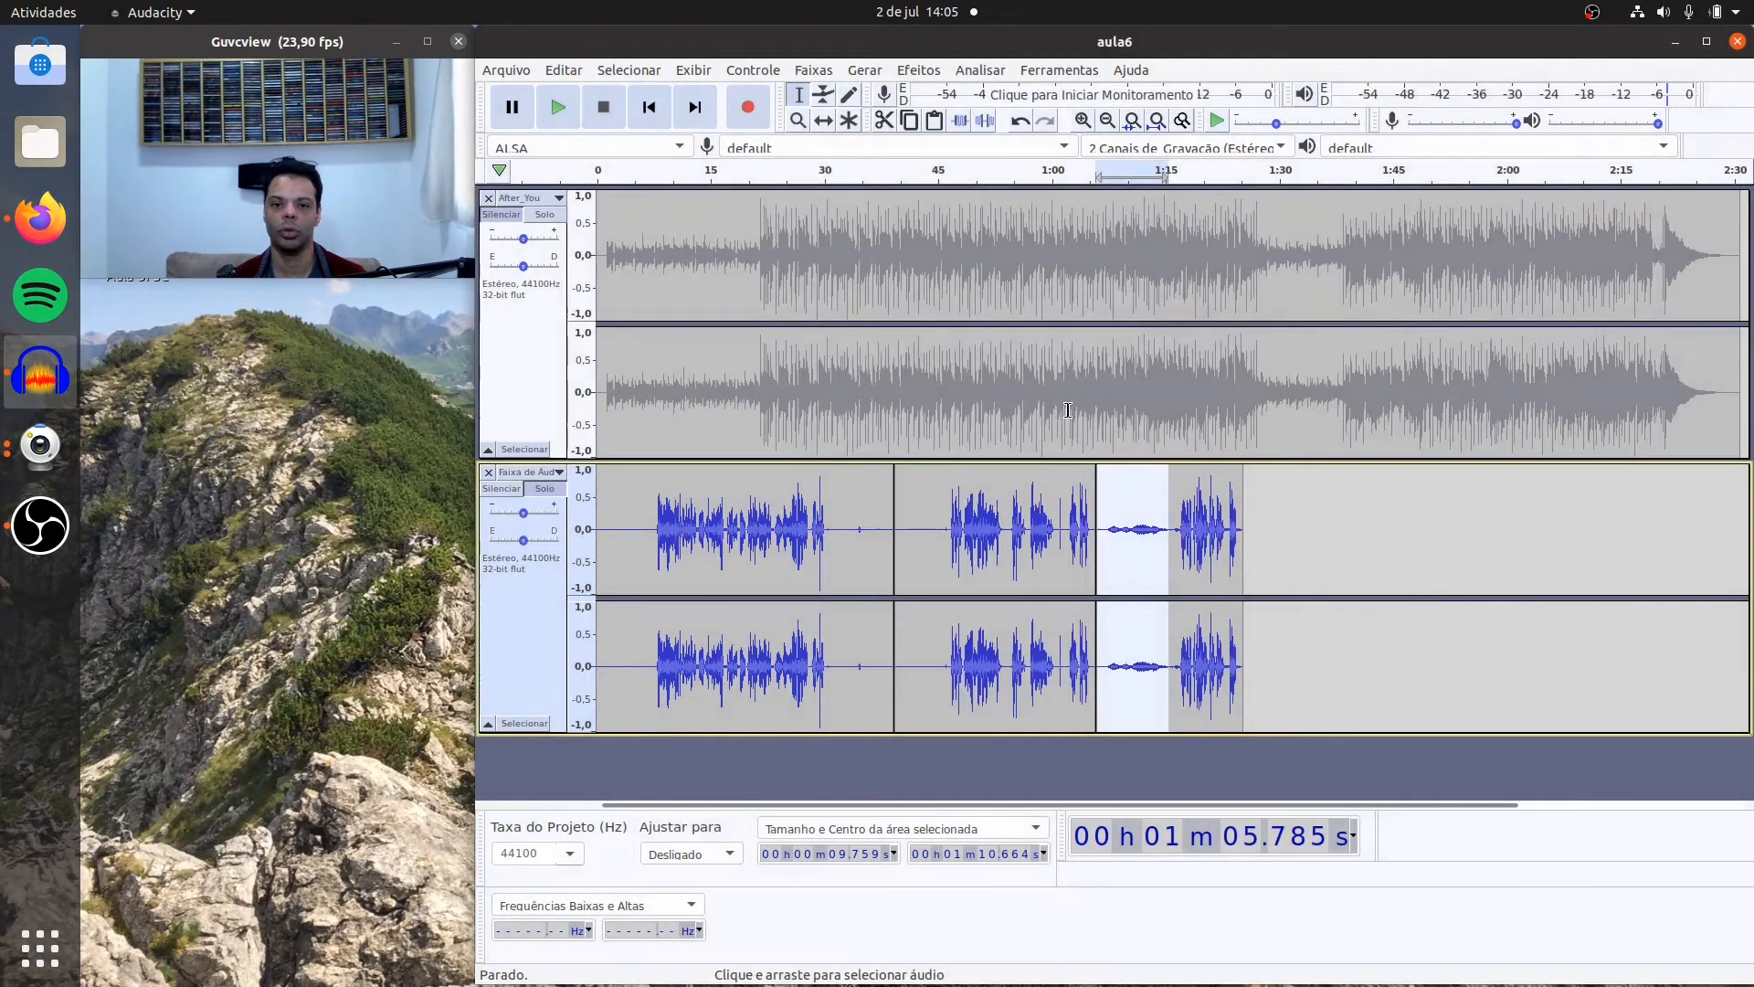
Step: Apply Noise Reduction to the whole third voice clip with 12 dB reduction, sensitivity 6.00, 3 smoothing bands and the Reduzir option
{"action": "double_click", "coordinate": [1183, 535]}
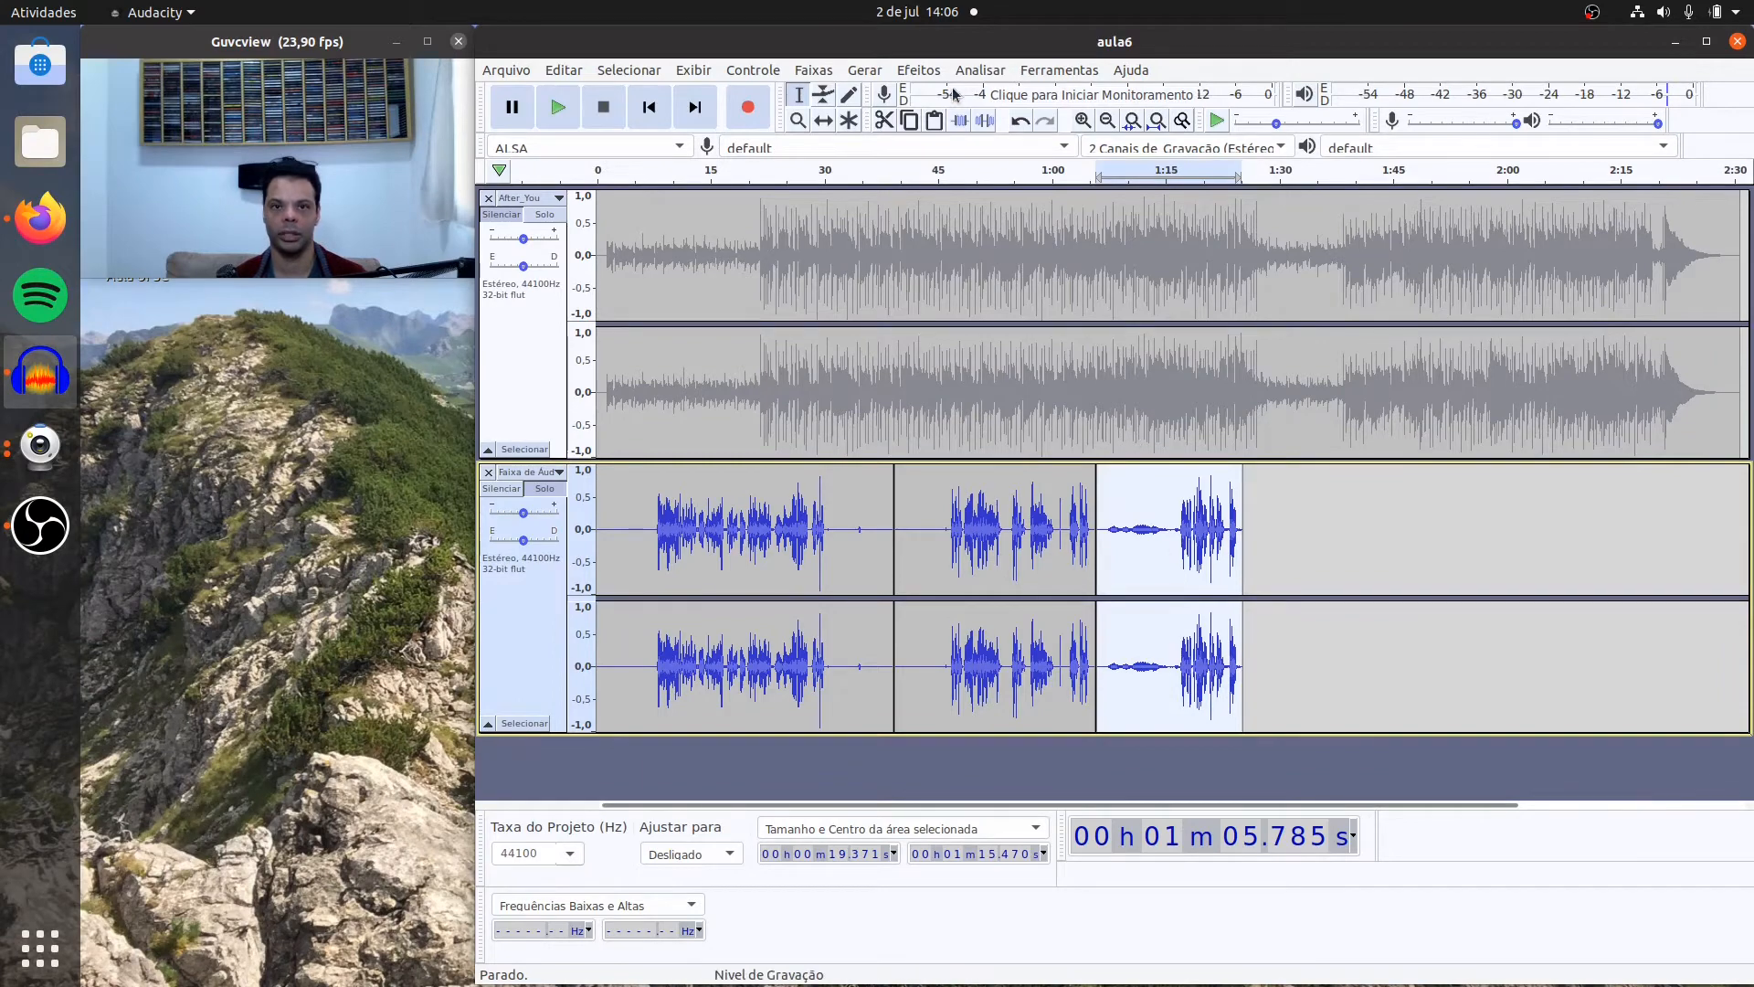
{"action": "left_click", "coordinate": [918, 71]}
{"action": "left_click", "coordinate": [979, 552]}
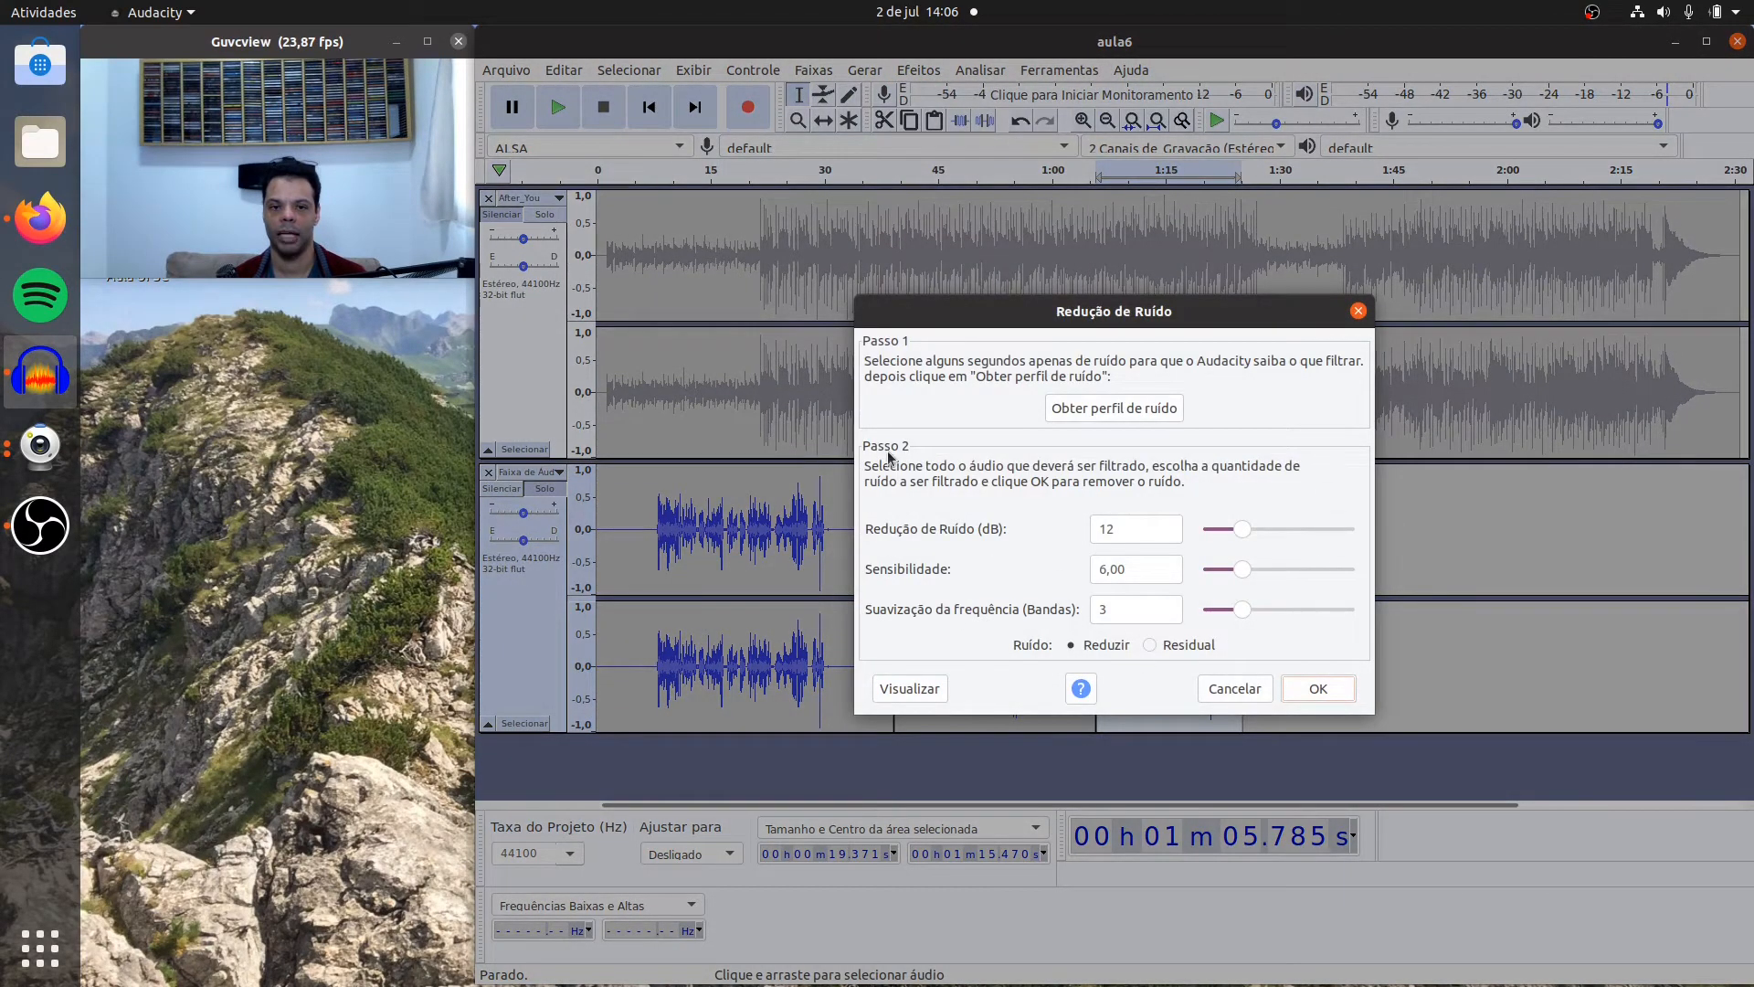
{"action": "left_click", "coordinate": [1318, 691]}
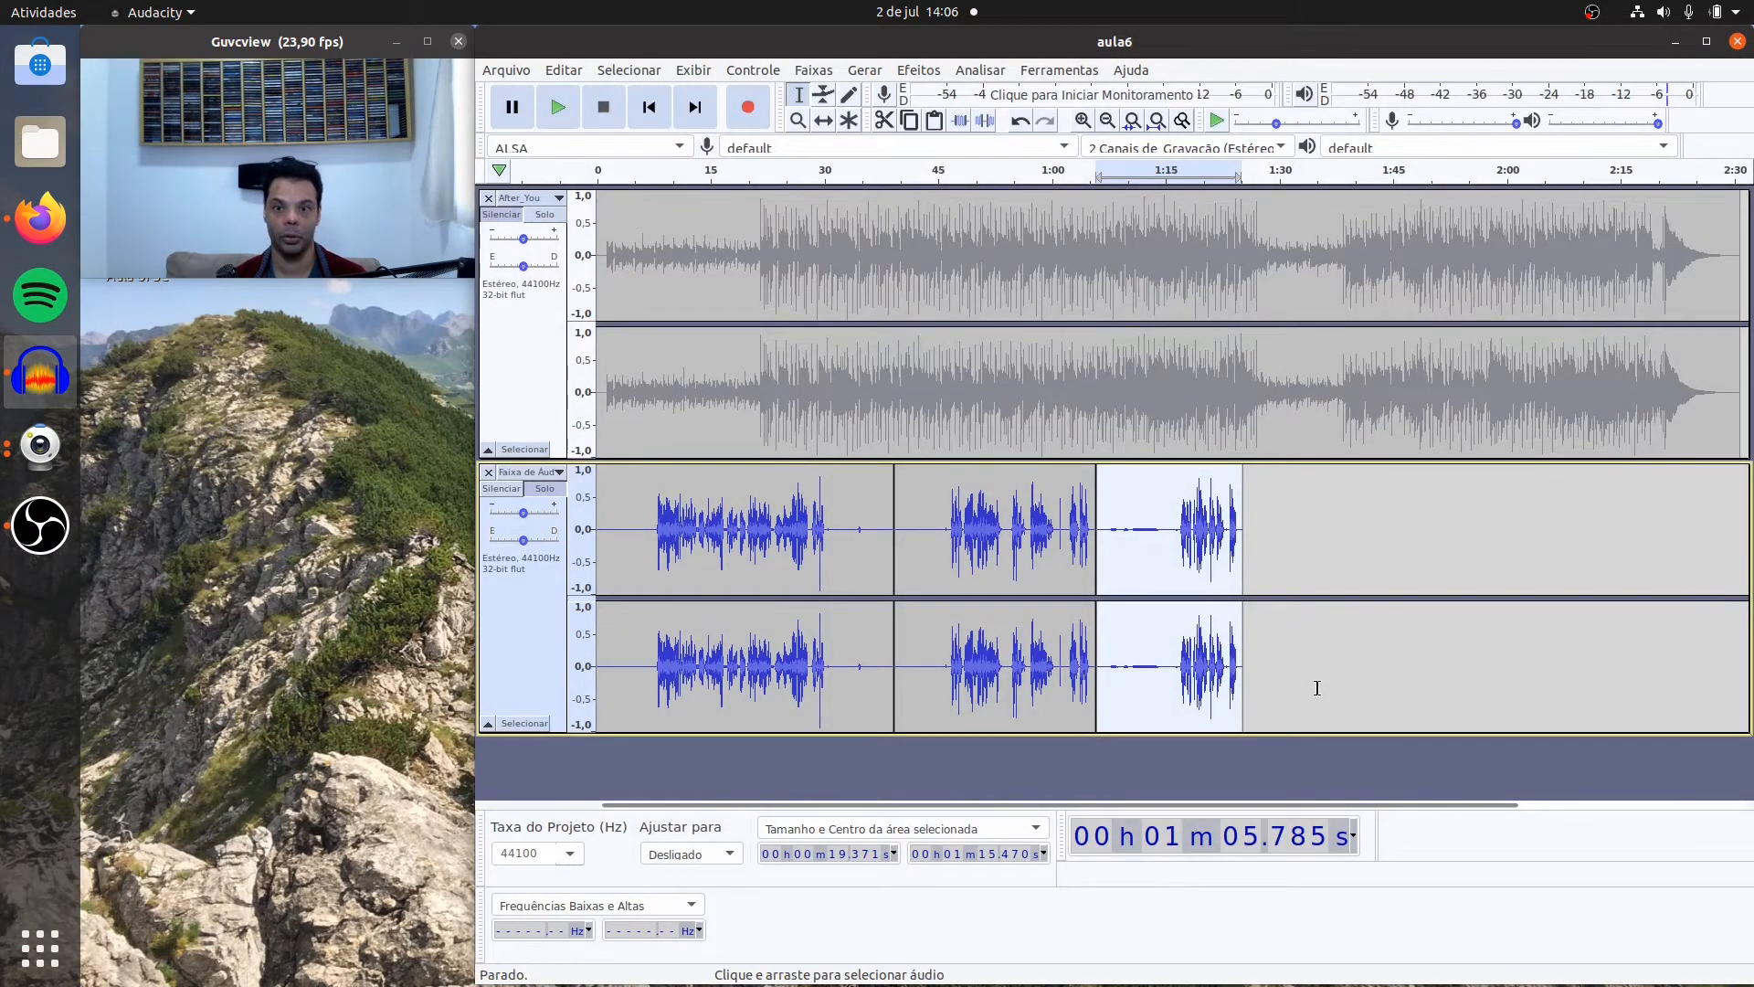
Step: Play the third voice clip from about 1:07.1 to check for remaining noise
{"action": "left_click", "coordinate": [1105, 501]}
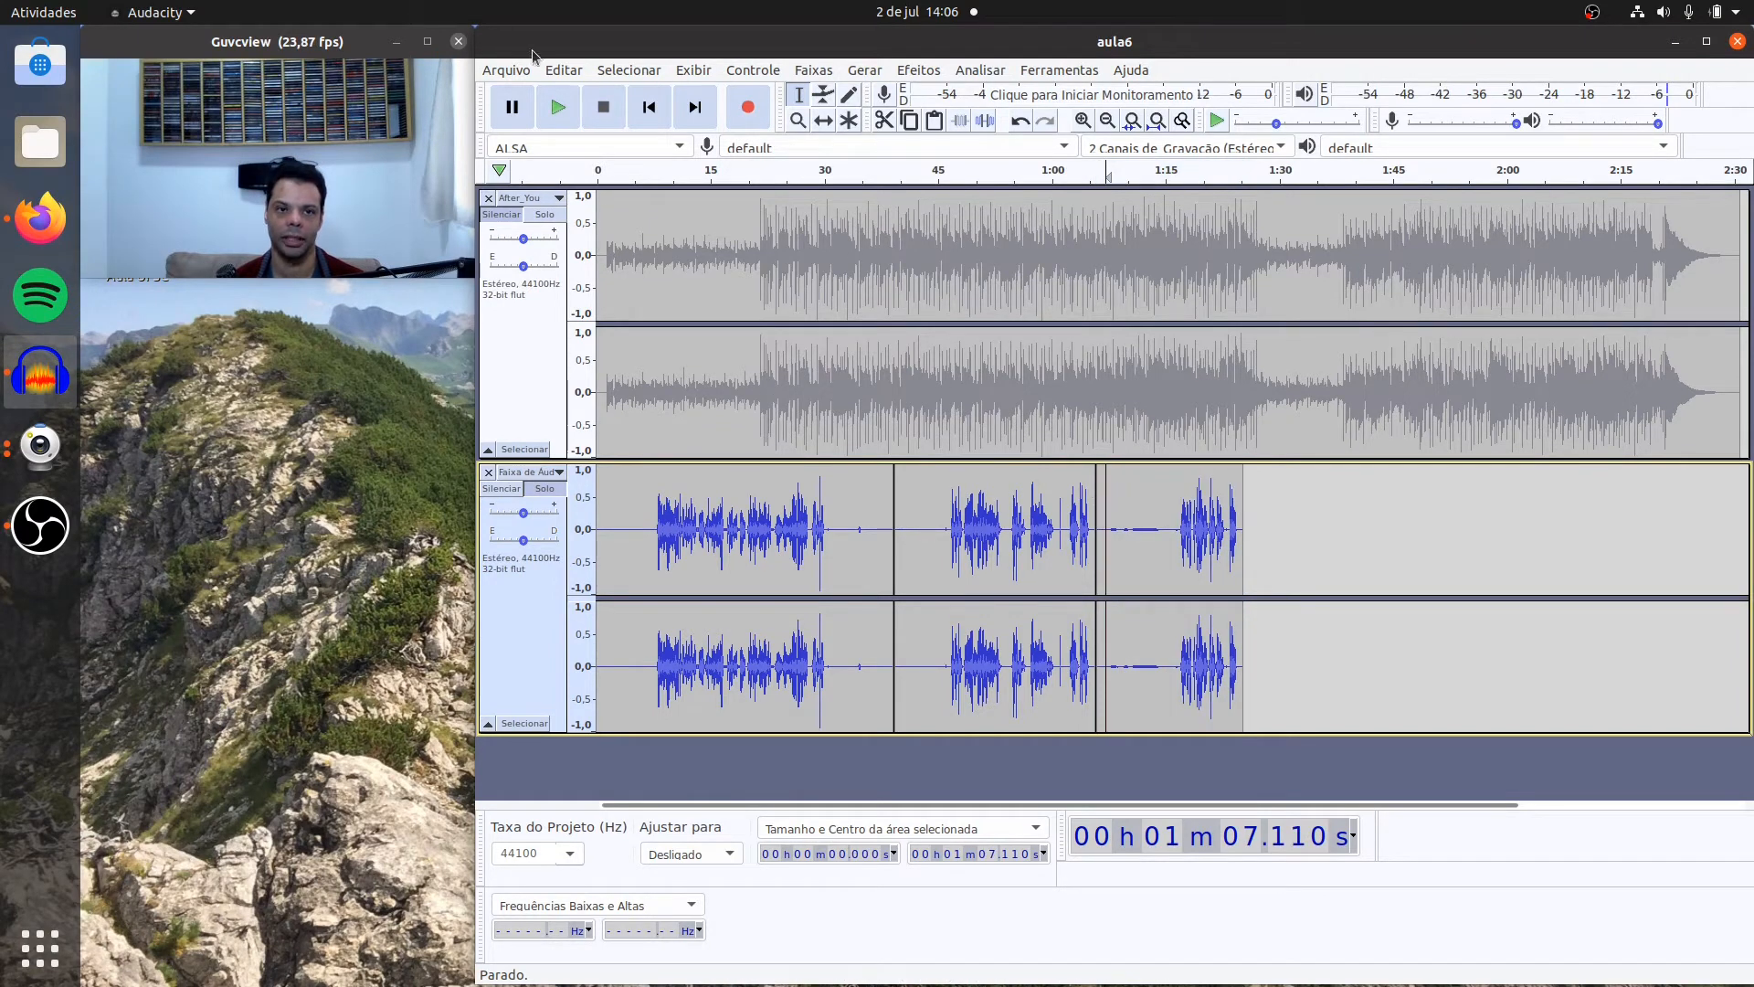
{"action": "left_click", "coordinate": [558, 110]}
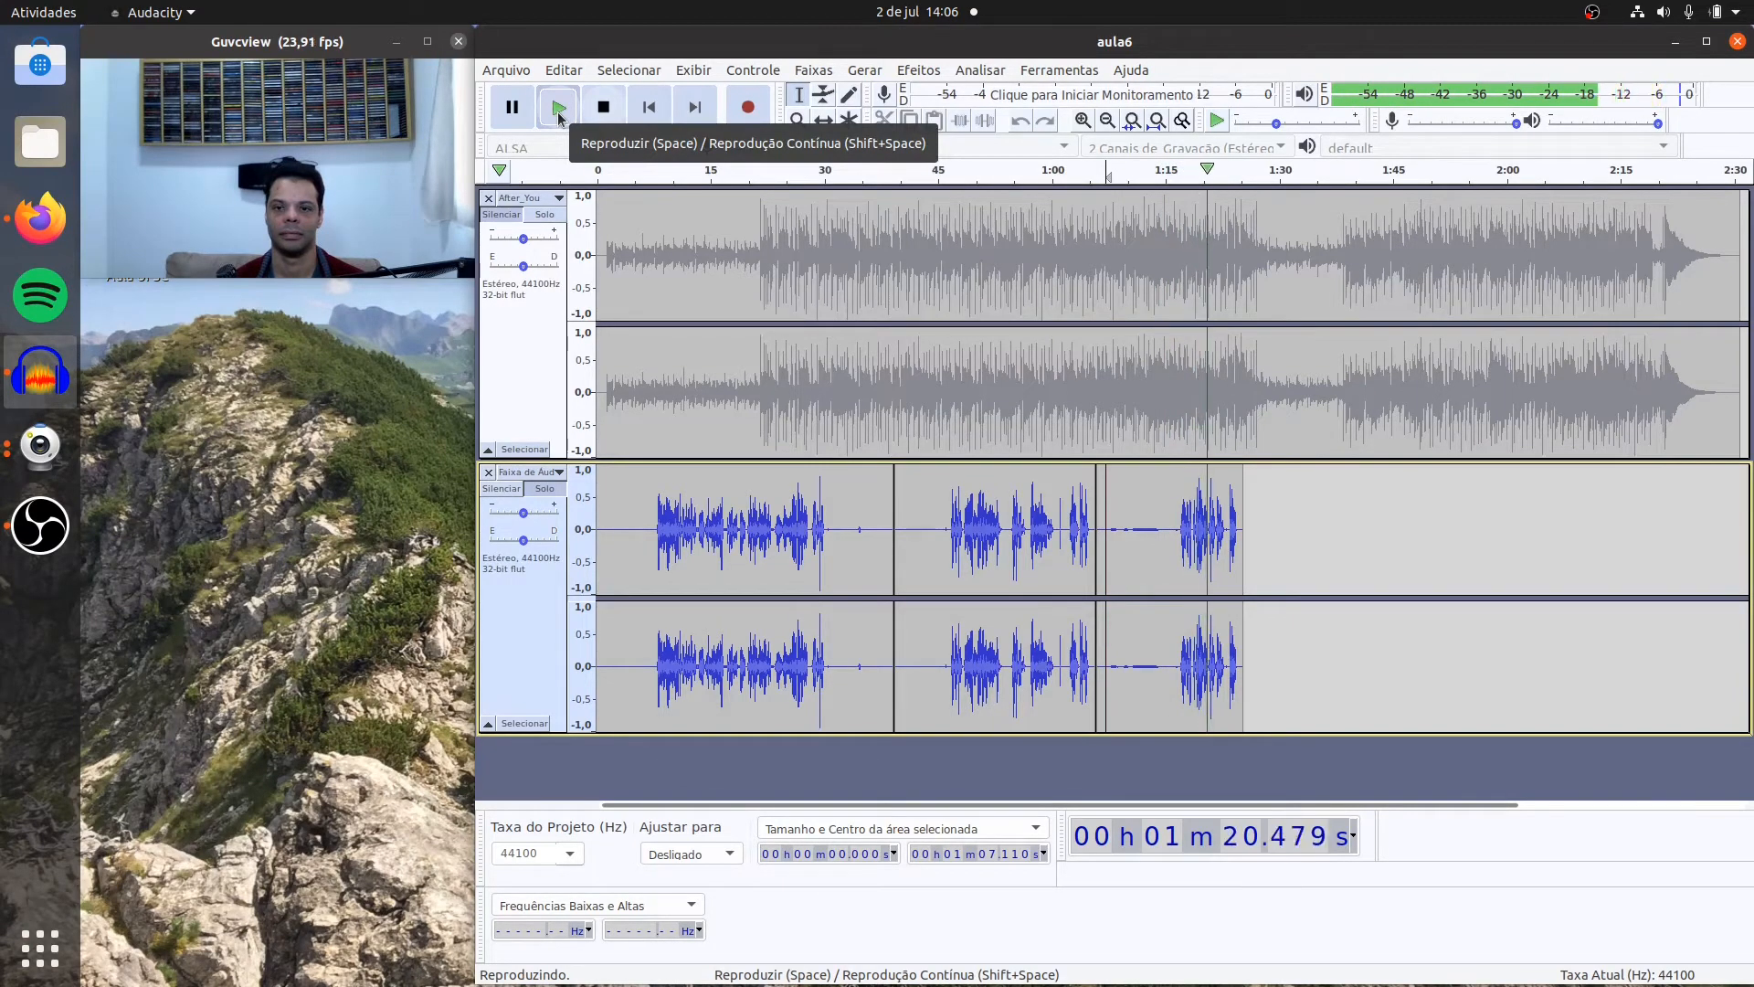
{"action": "left_click", "coordinate": [603, 107]}
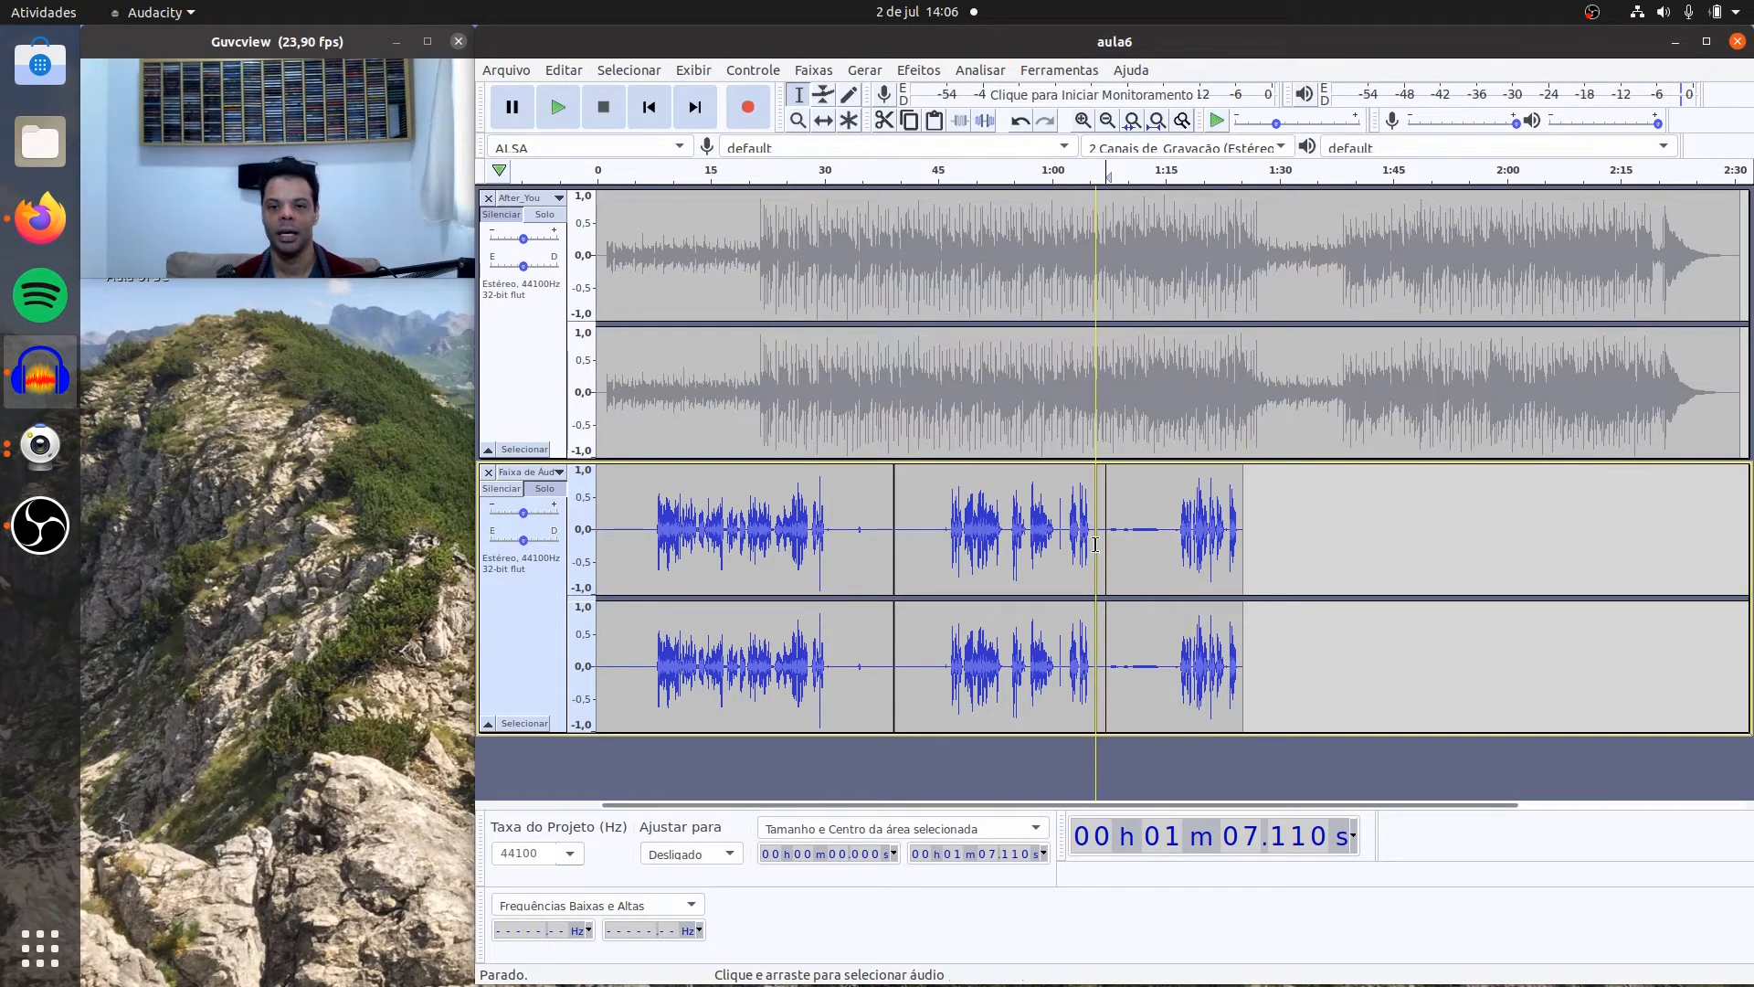
Step: Apply Noise Reduction a second time to the whole third voice clip, with 12 dB reduction, sensitivity 6.00 and 3 smoothing bands
{"action": "double_click", "coordinate": [1126, 529]}
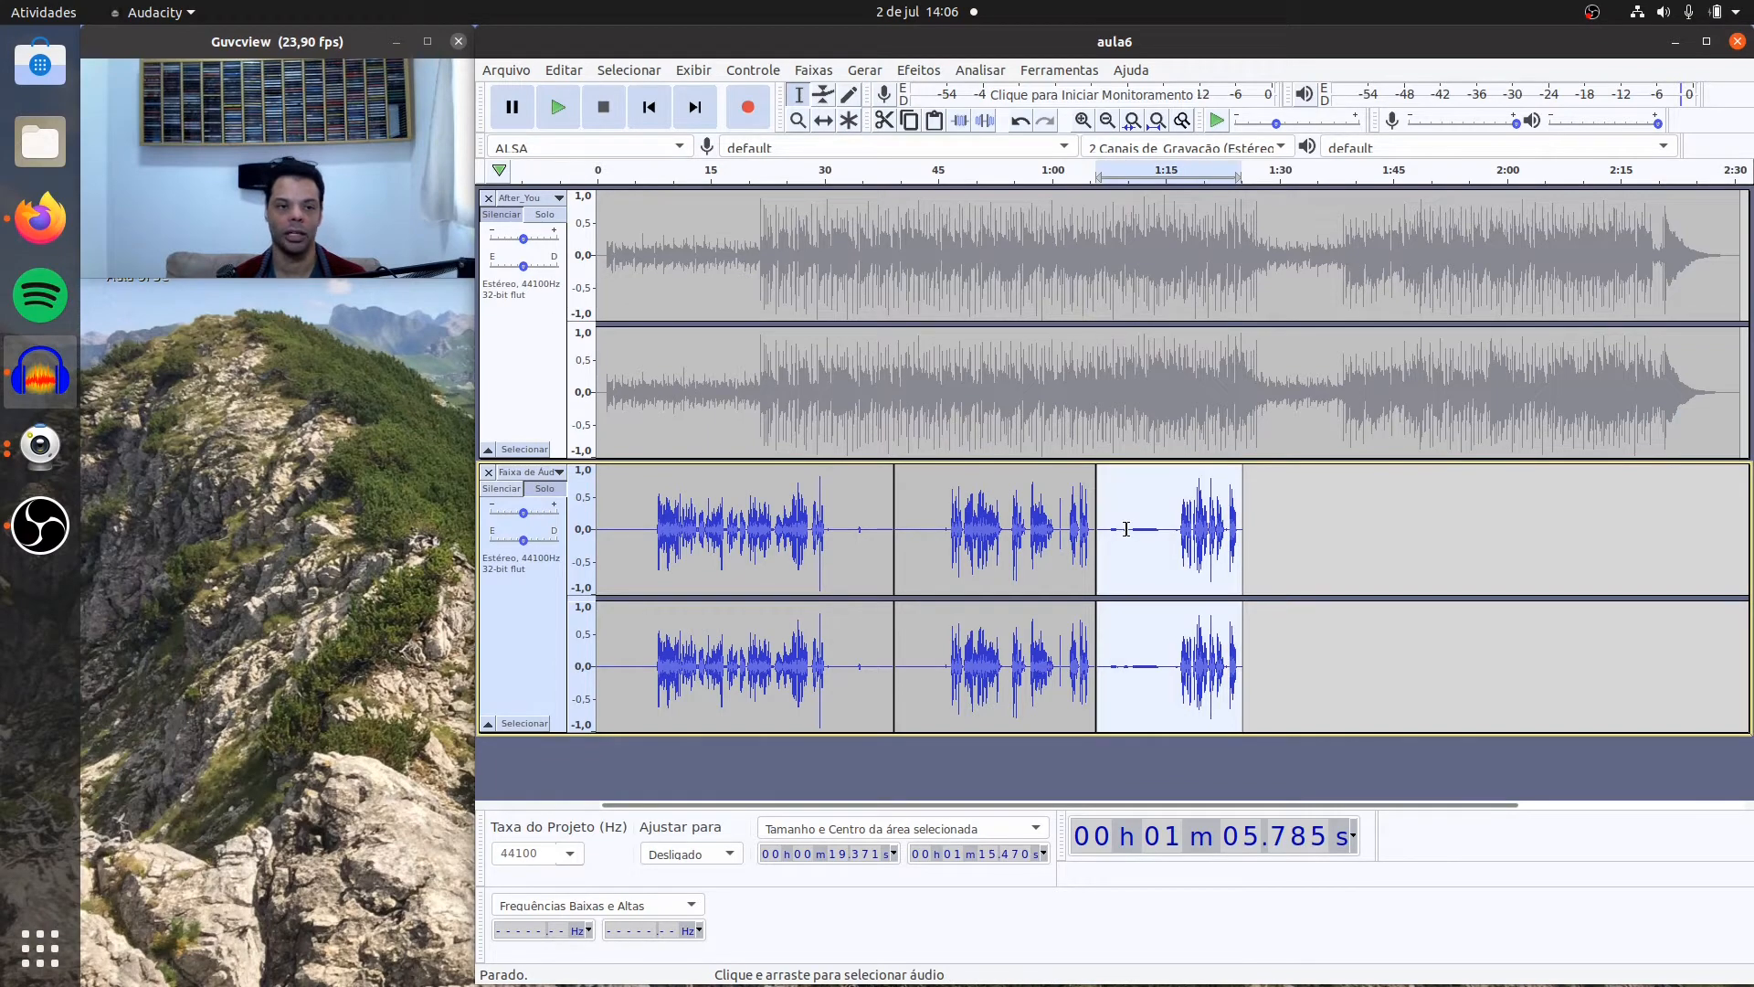
{"action": "left_click", "coordinate": [918, 69]}
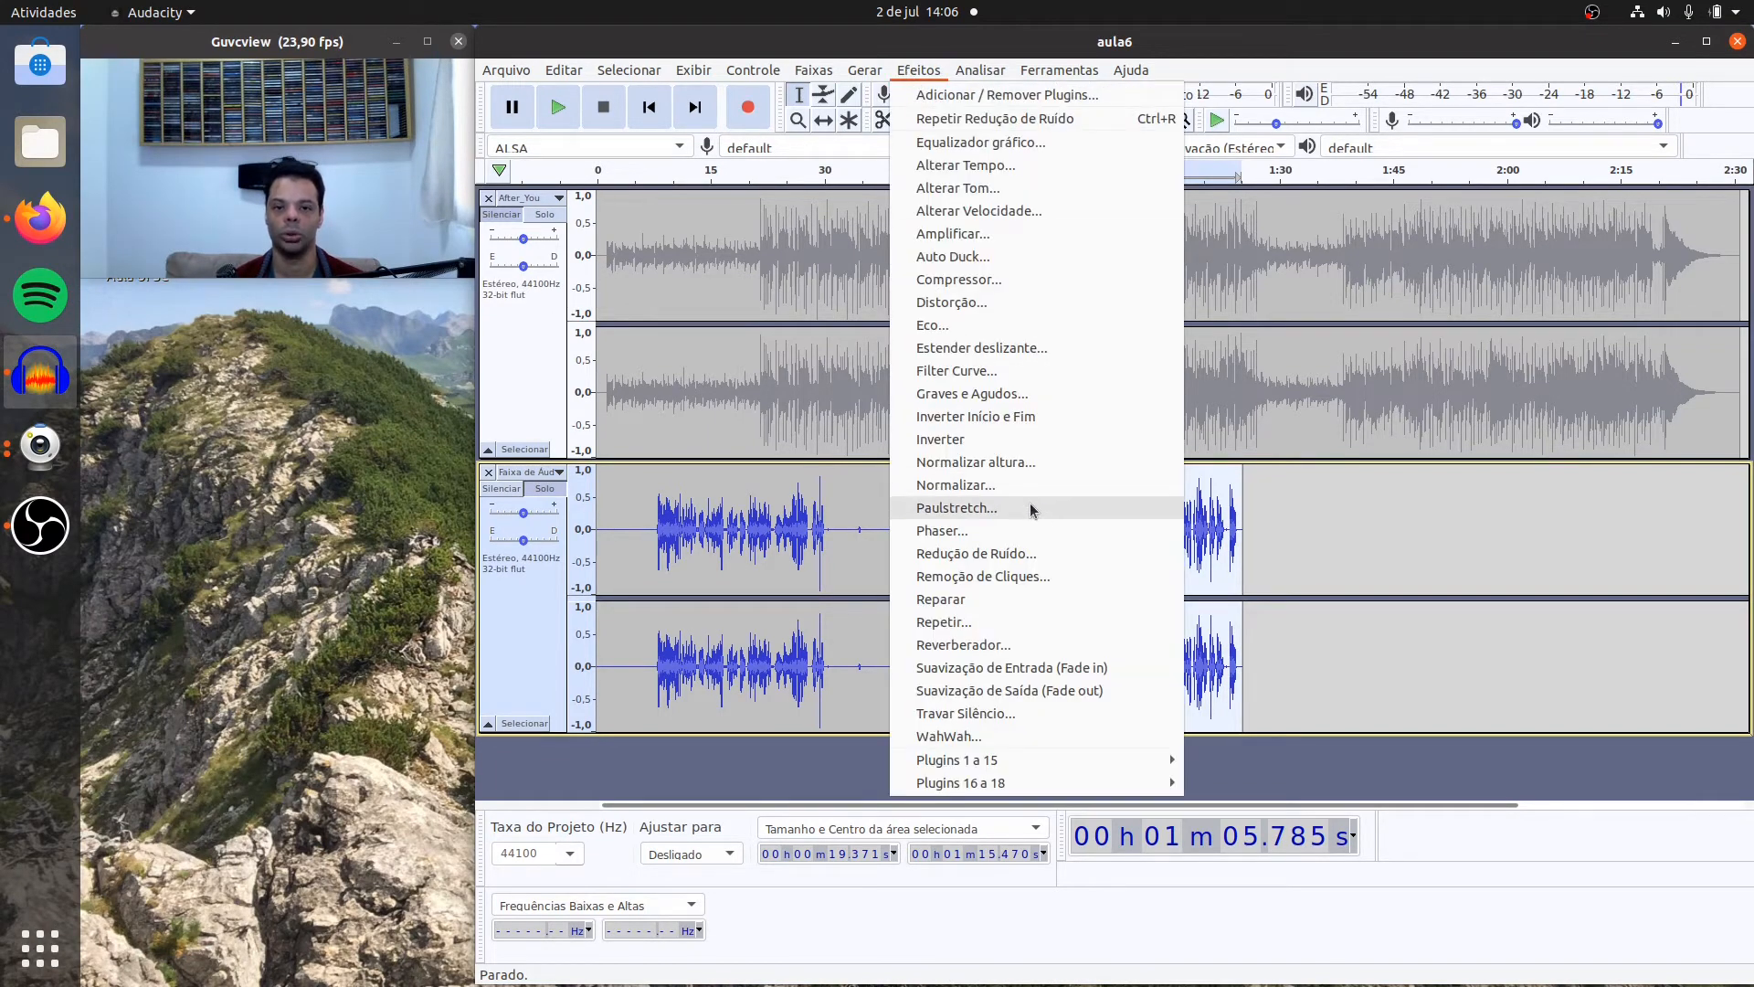
{"action": "left_click", "coordinate": [1032, 553]}
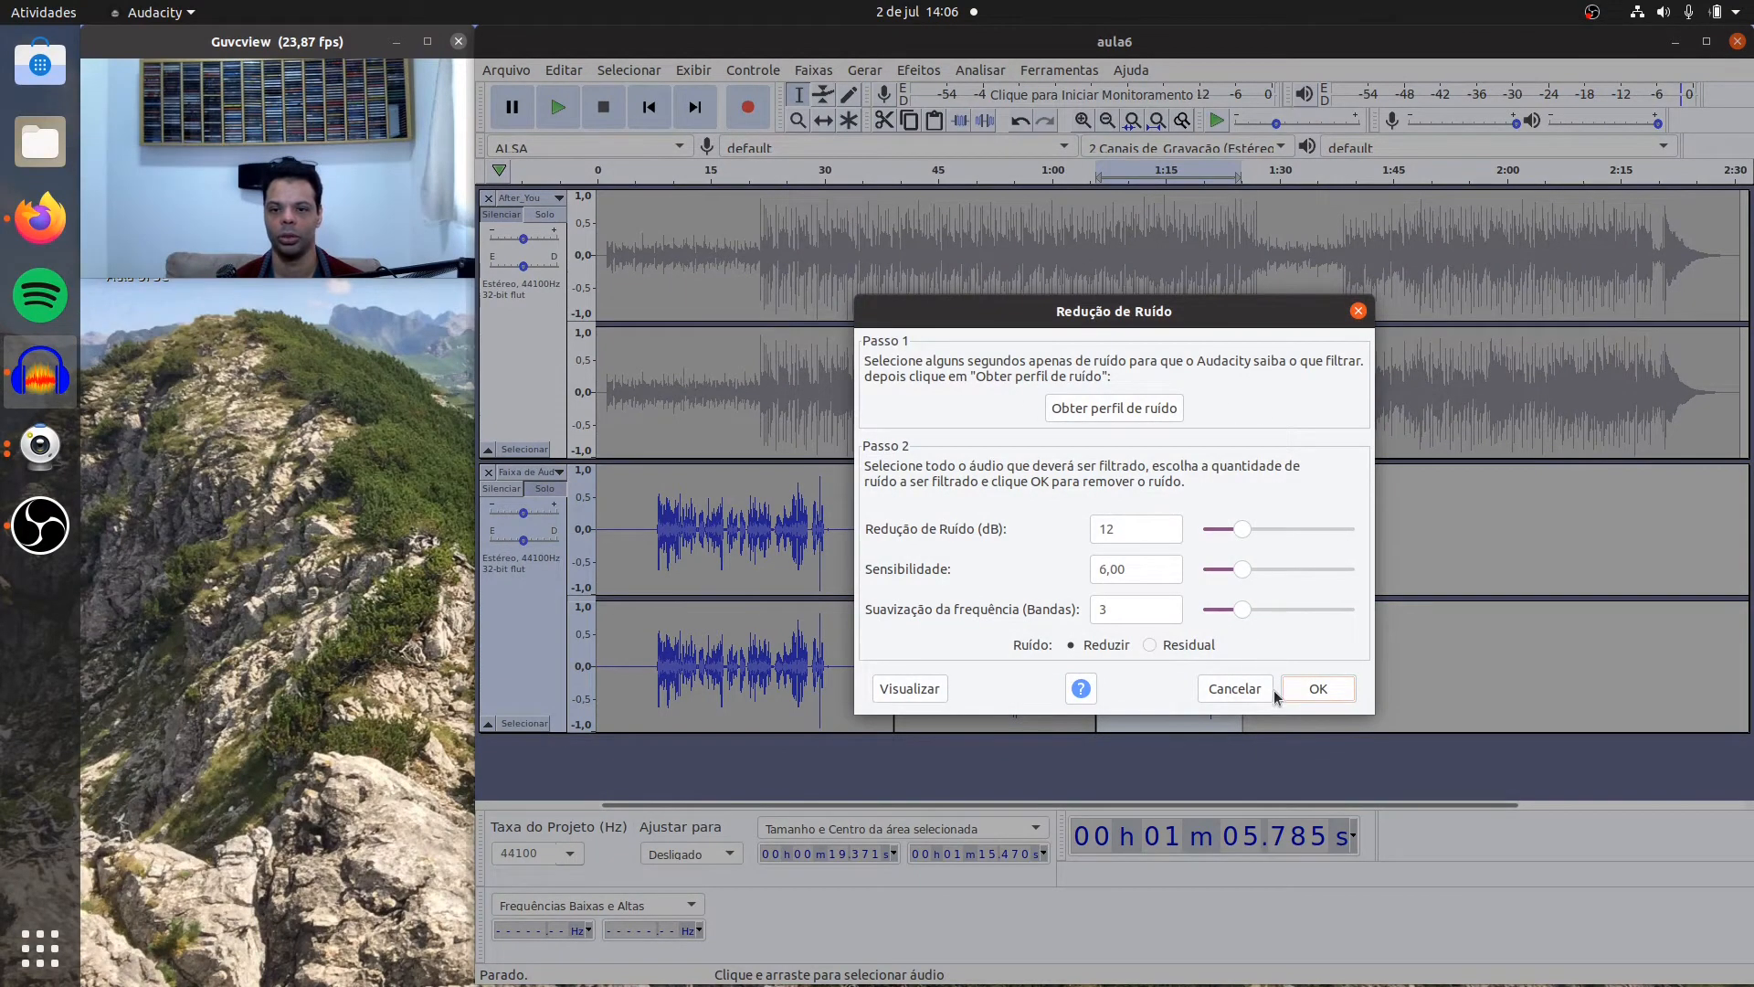
{"action": "left_click", "coordinate": [1312, 688]}
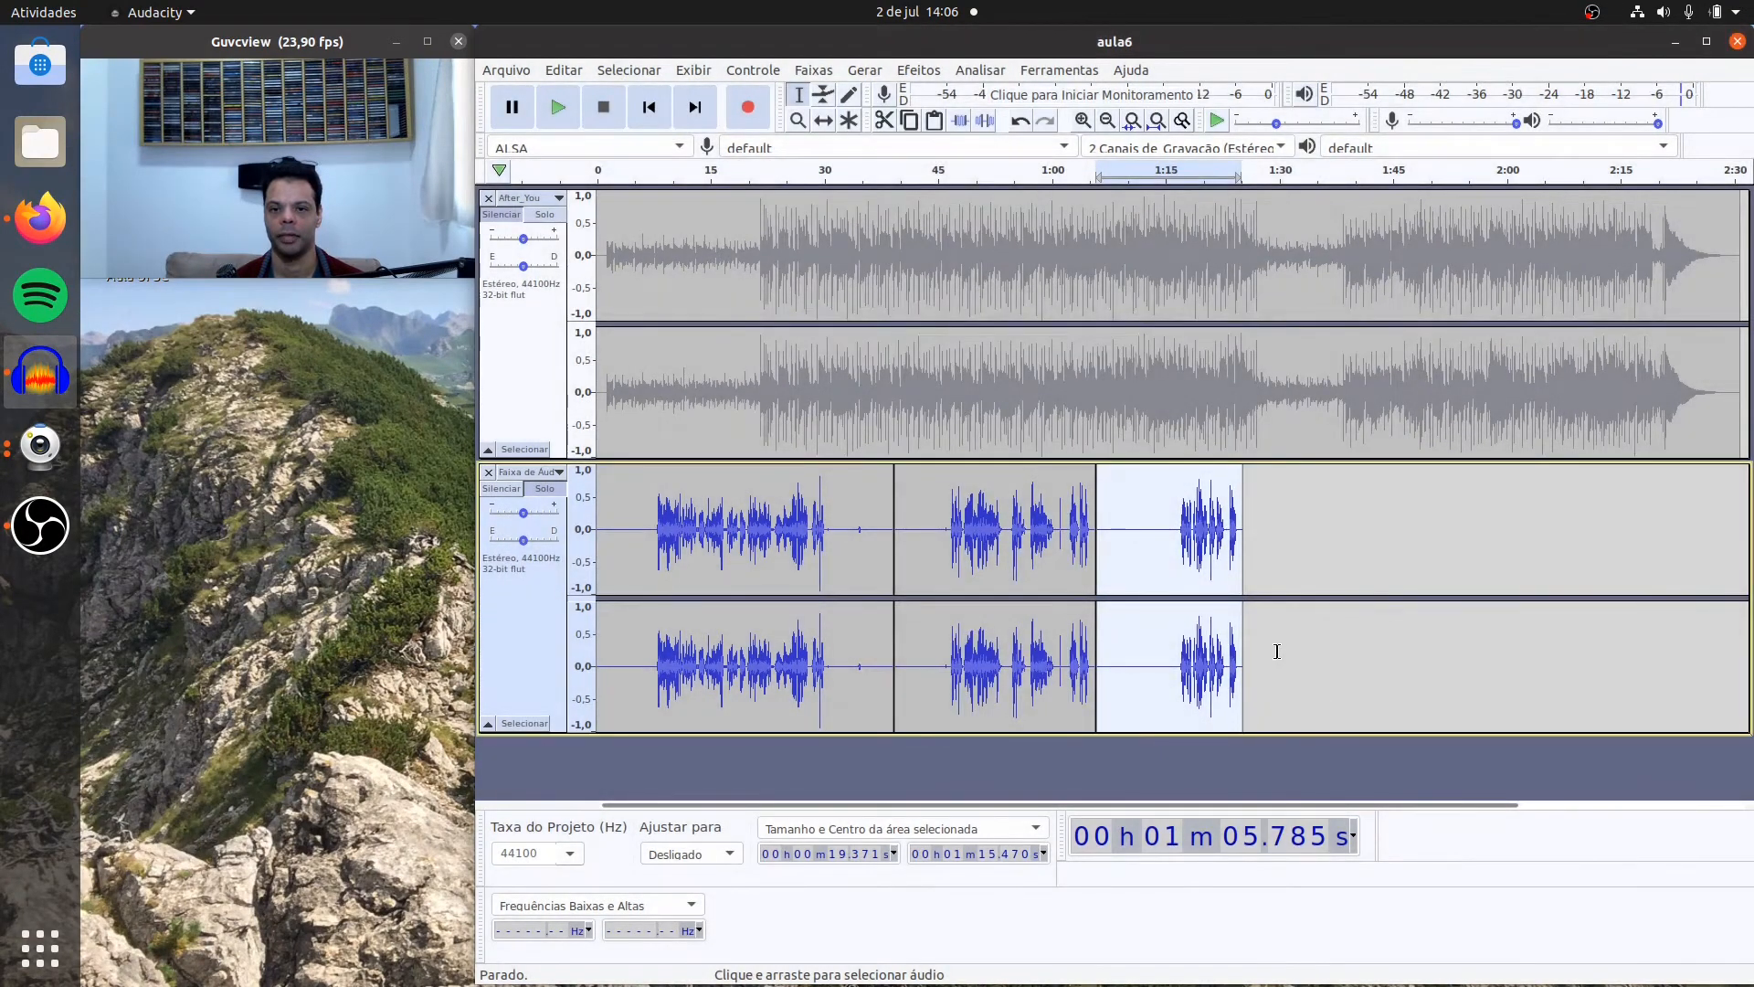
Step: Play the third voice clip from about 1:06.5 to judge the voice quality, and undo its second noise reduction pass
{"action": "left_click", "coordinate": [1105, 508]}
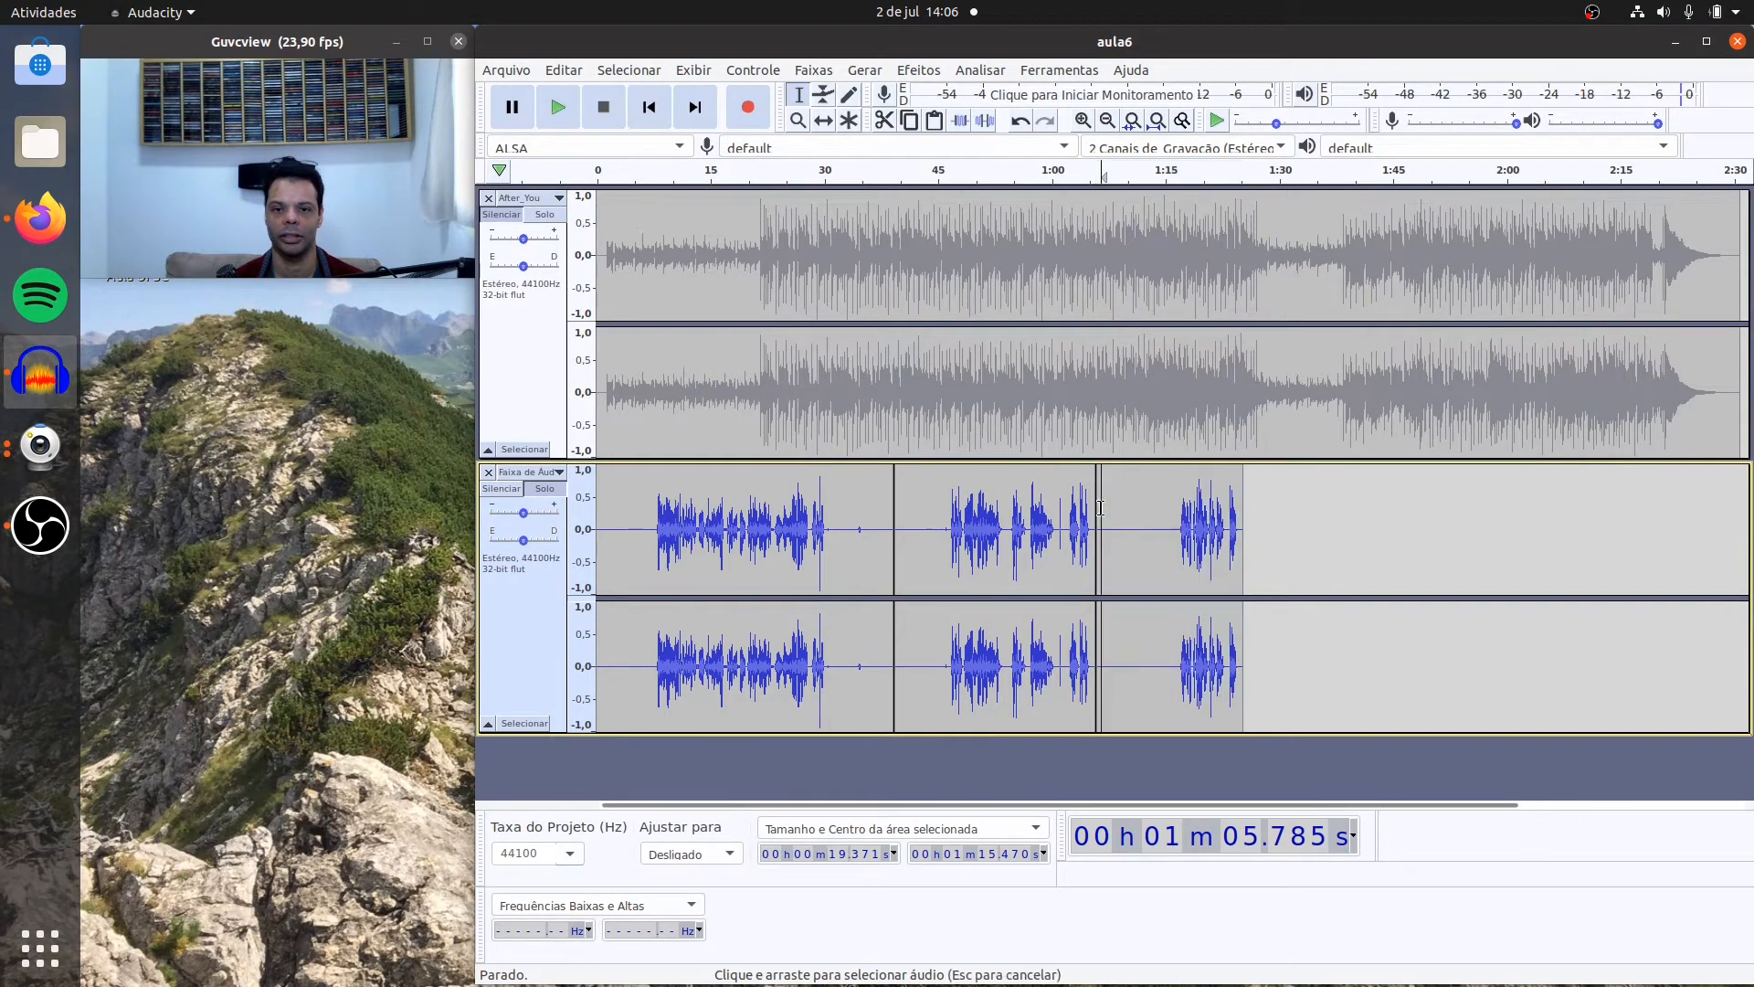
{"action": "left_click", "coordinate": [558, 111]}
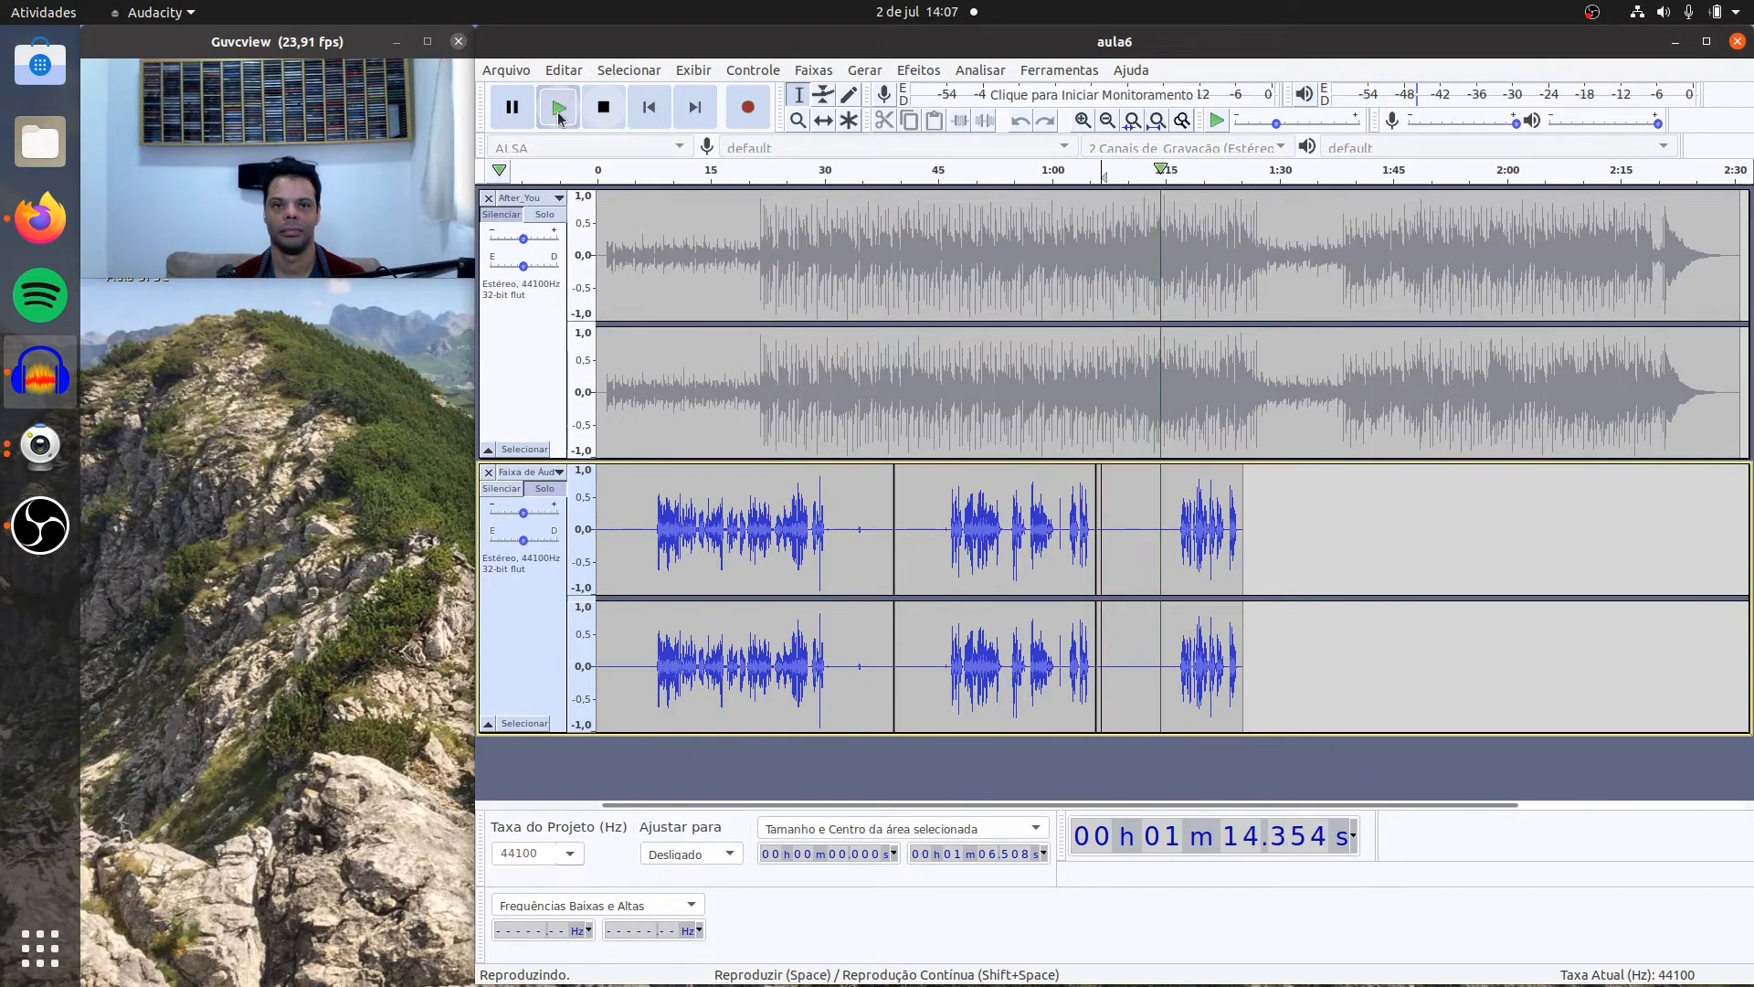
{"action": "left_click", "coordinate": [603, 110]}
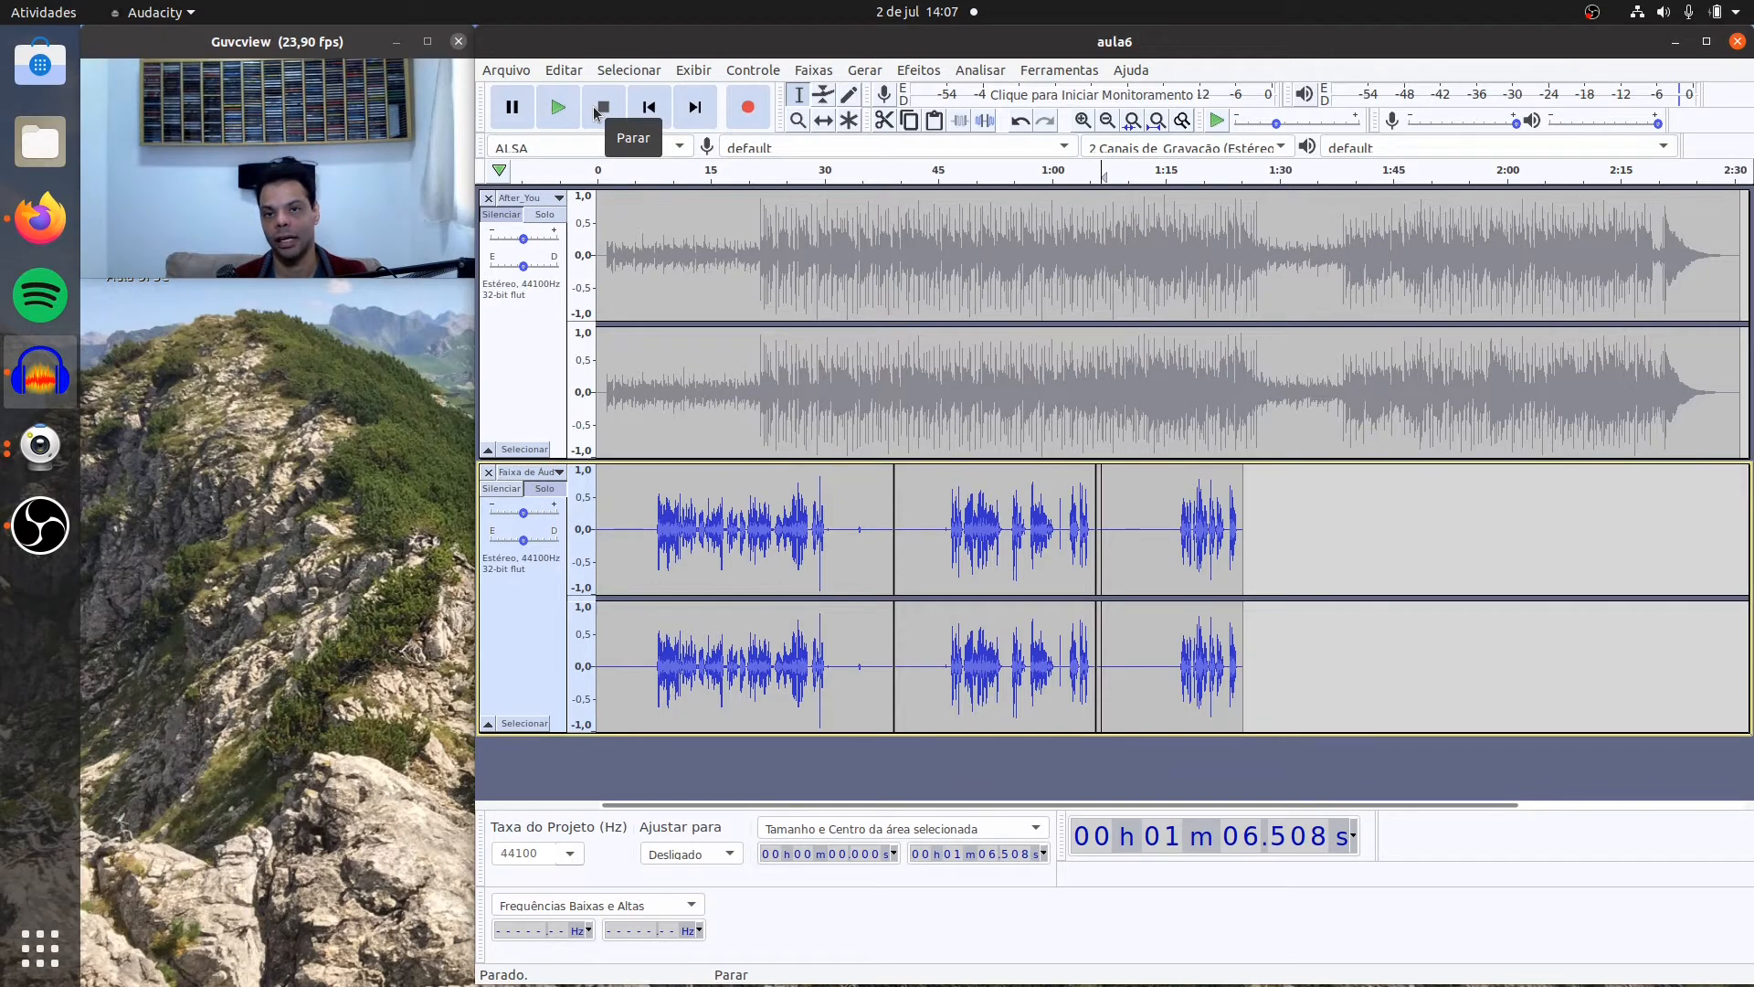
{"action": "left_click", "coordinate": [595, 112]}
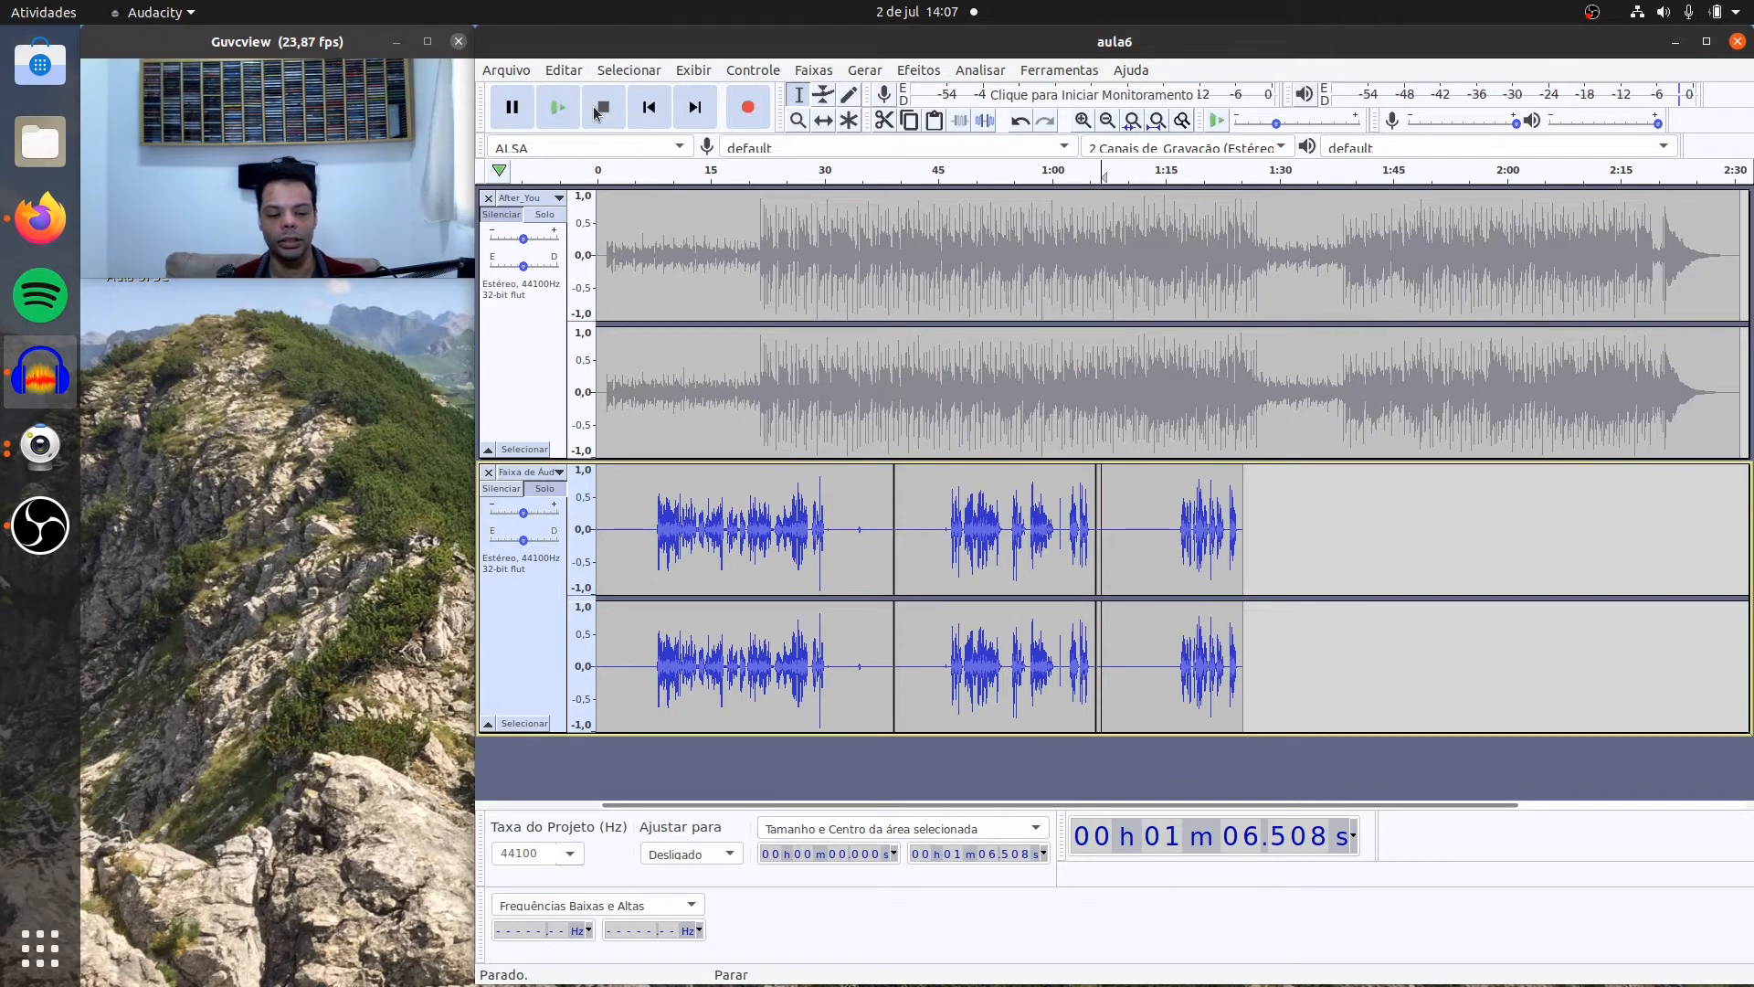
{"action": "key", "text": "ctrl+z"}
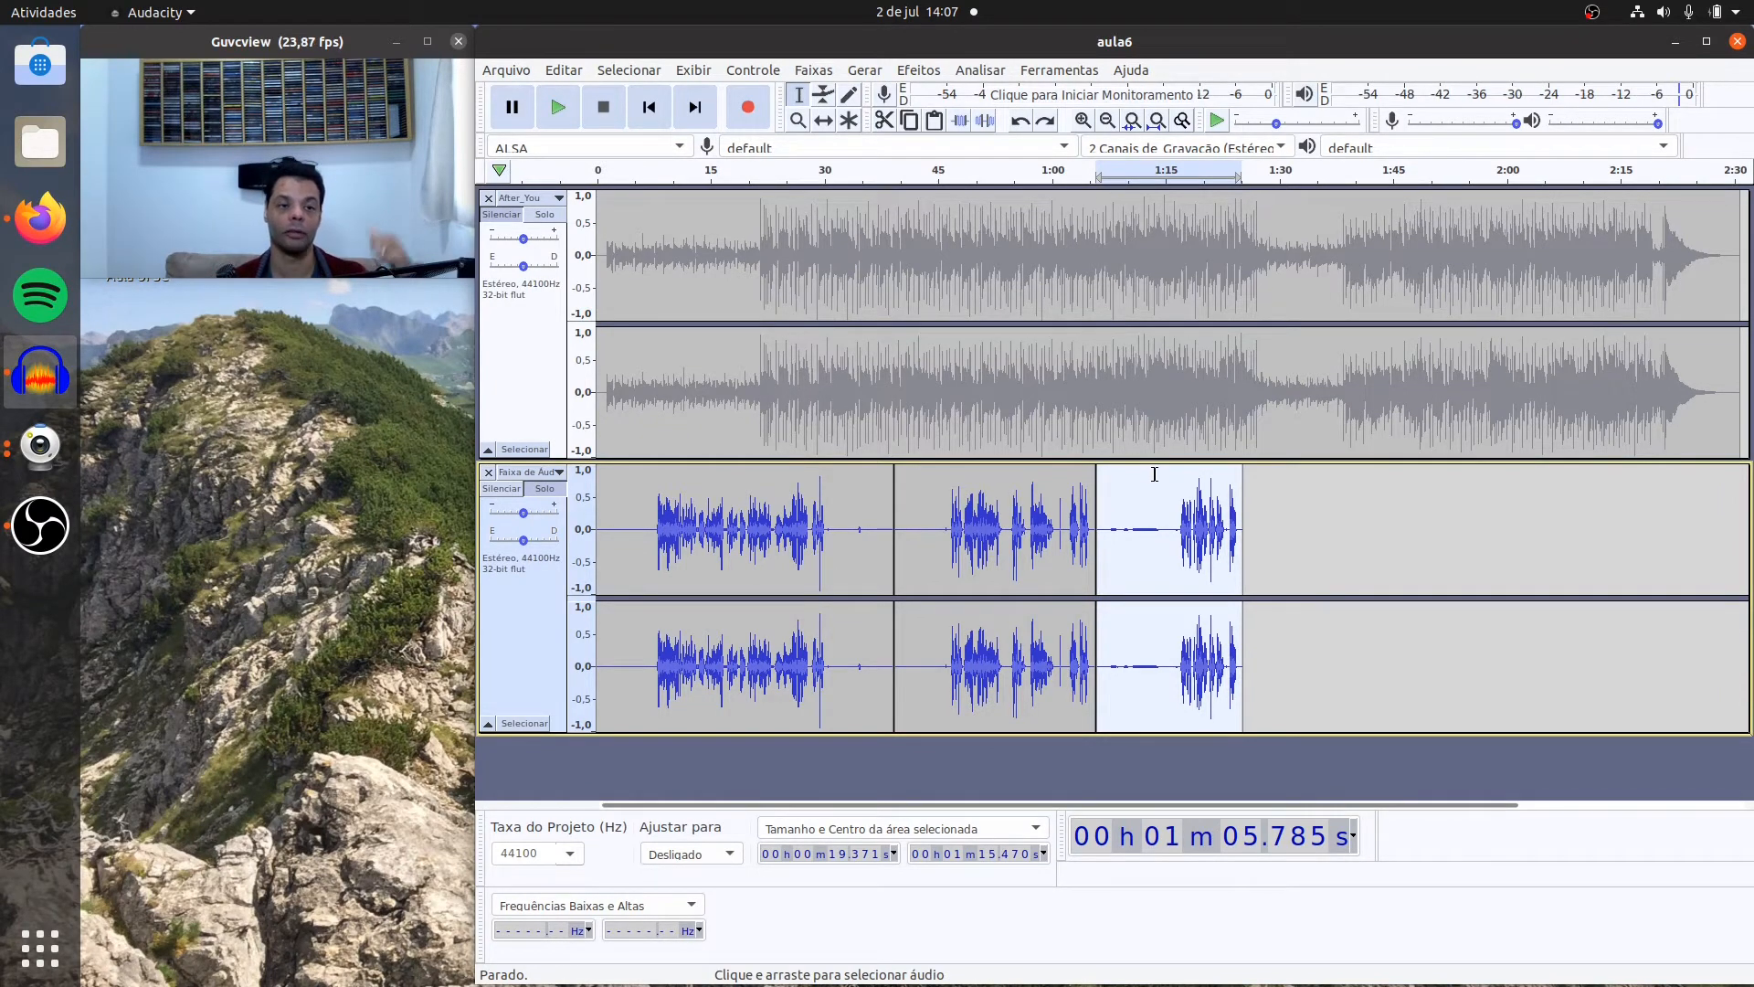
Step: Play the final words of the third voice clip around 1:22 to locate a speech-free gap
{"action": "left_click", "coordinate": [1227, 541]}
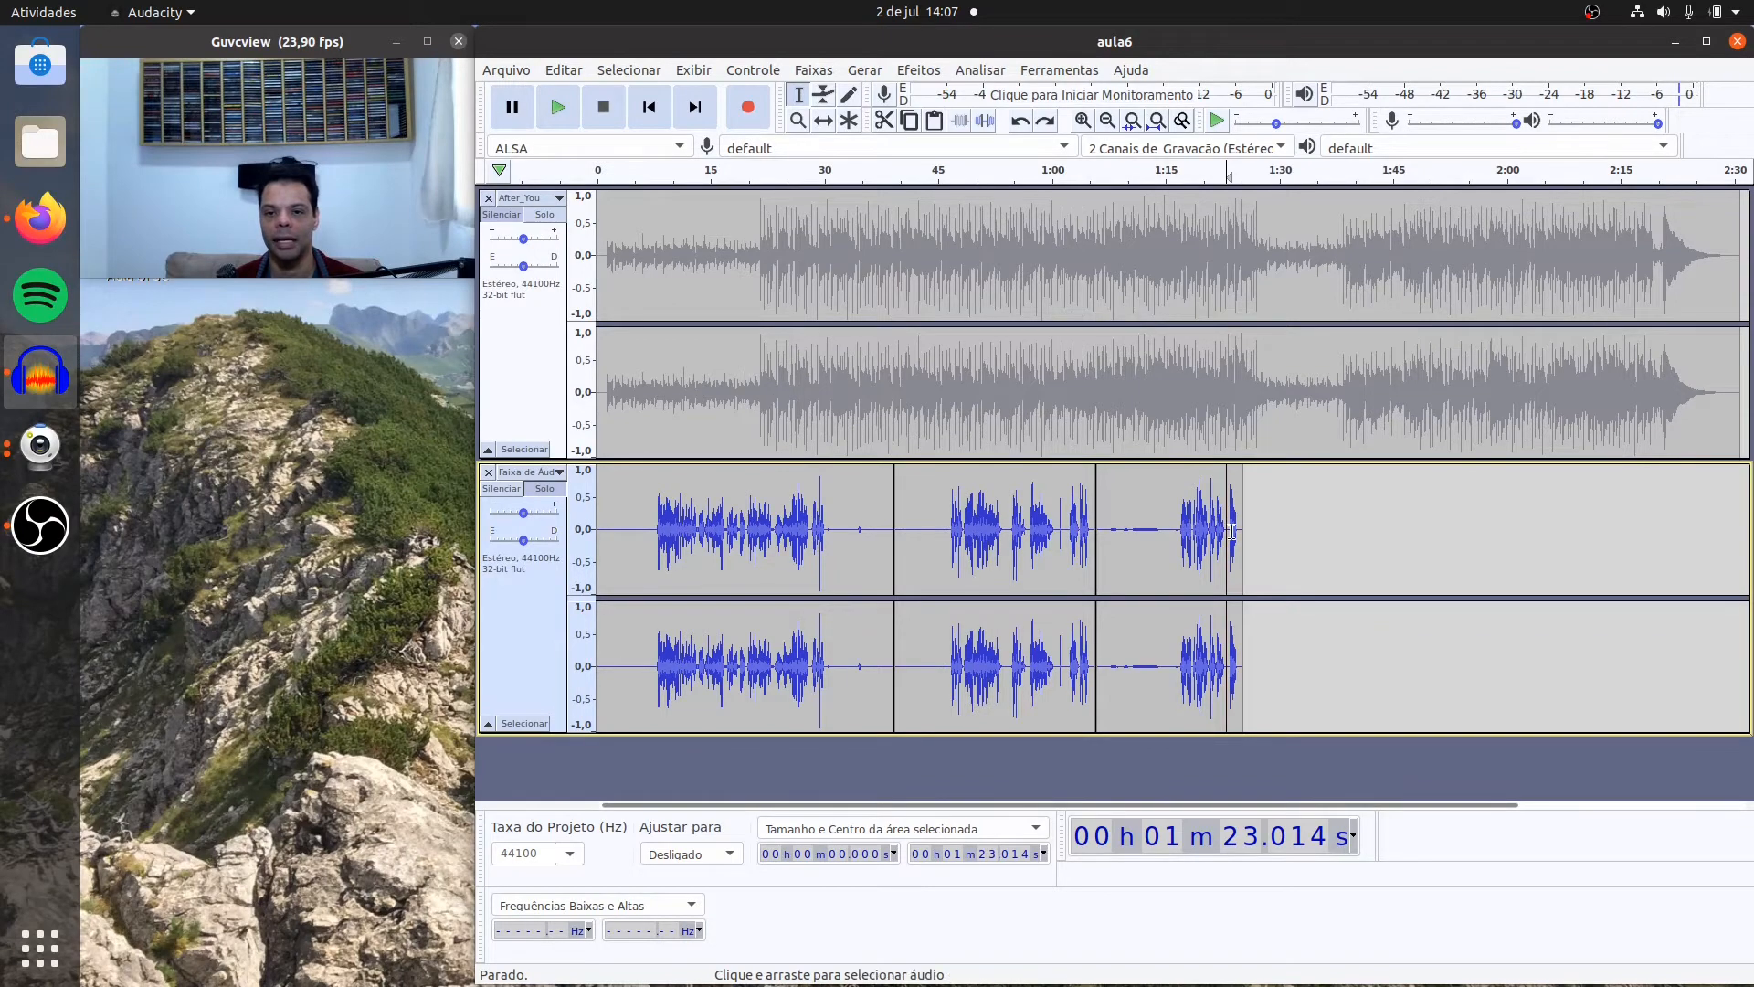
{"action": "left_click", "coordinate": [1083, 121]}
{"action": "left_click", "coordinate": [1082, 122]}
{"action": "left_click", "coordinate": [1083, 121]}
{"action": "left_click", "coordinate": [1082, 121]}
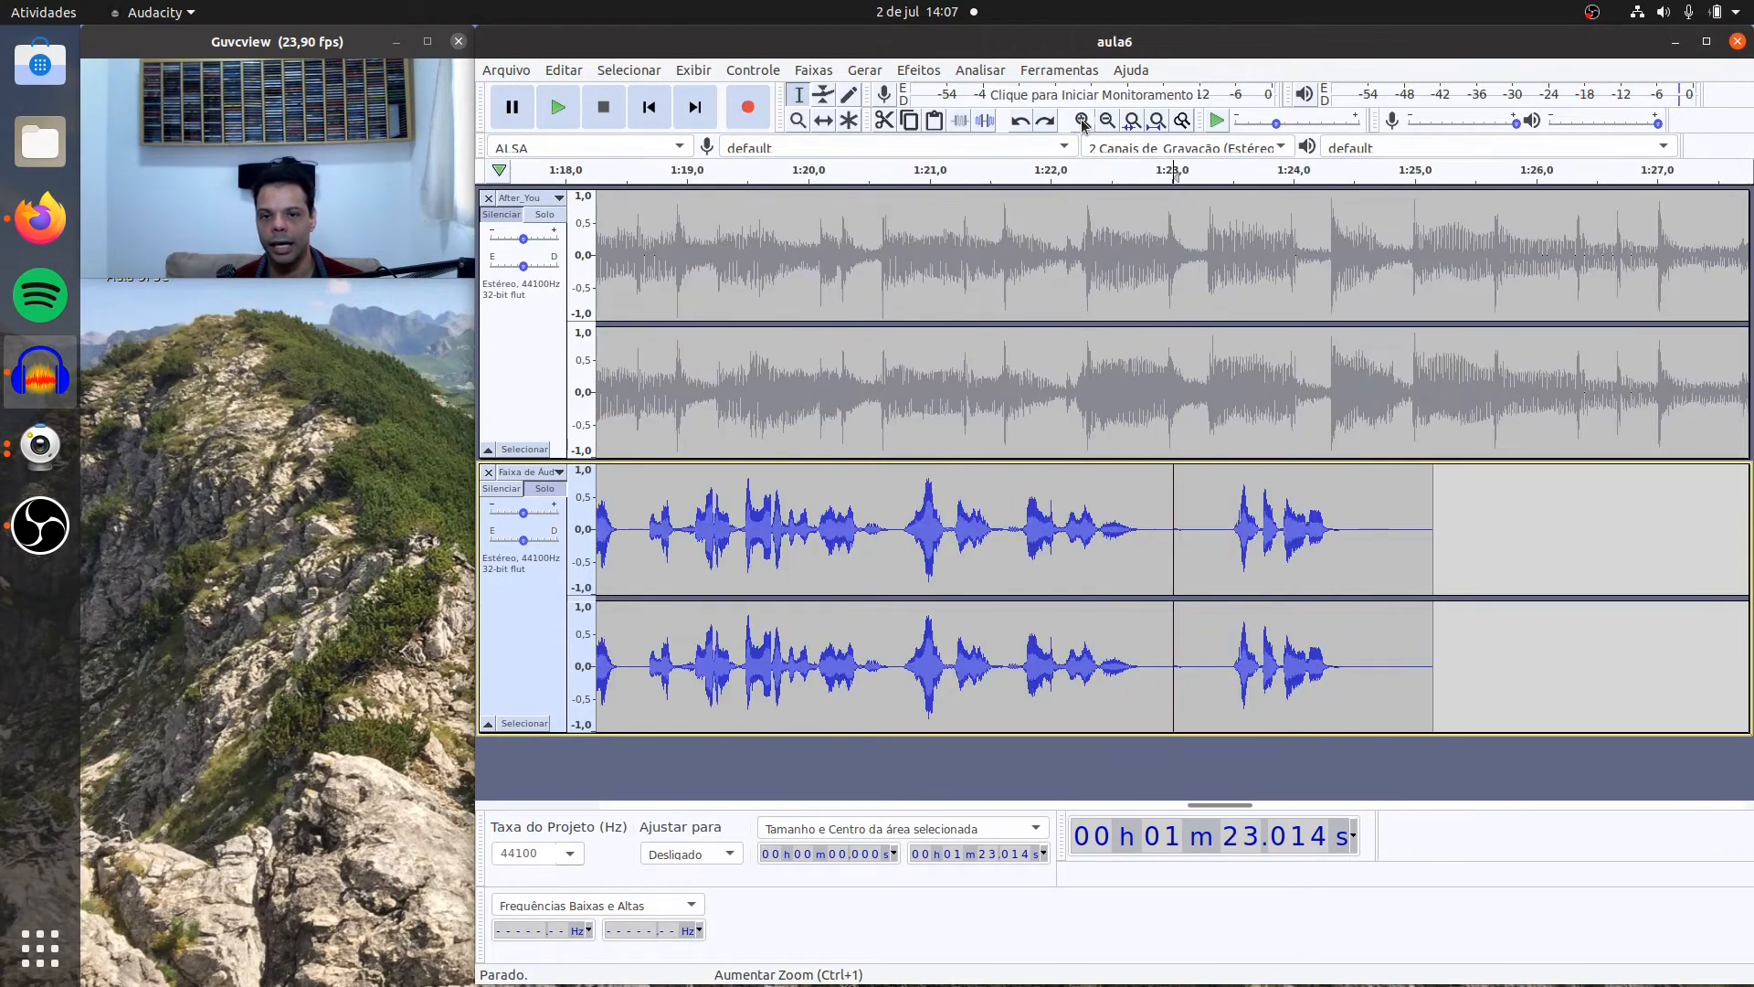
{"action": "left_click", "coordinate": [1083, 121]}
{"action": "left_click", "coordinate": [991, 479]}
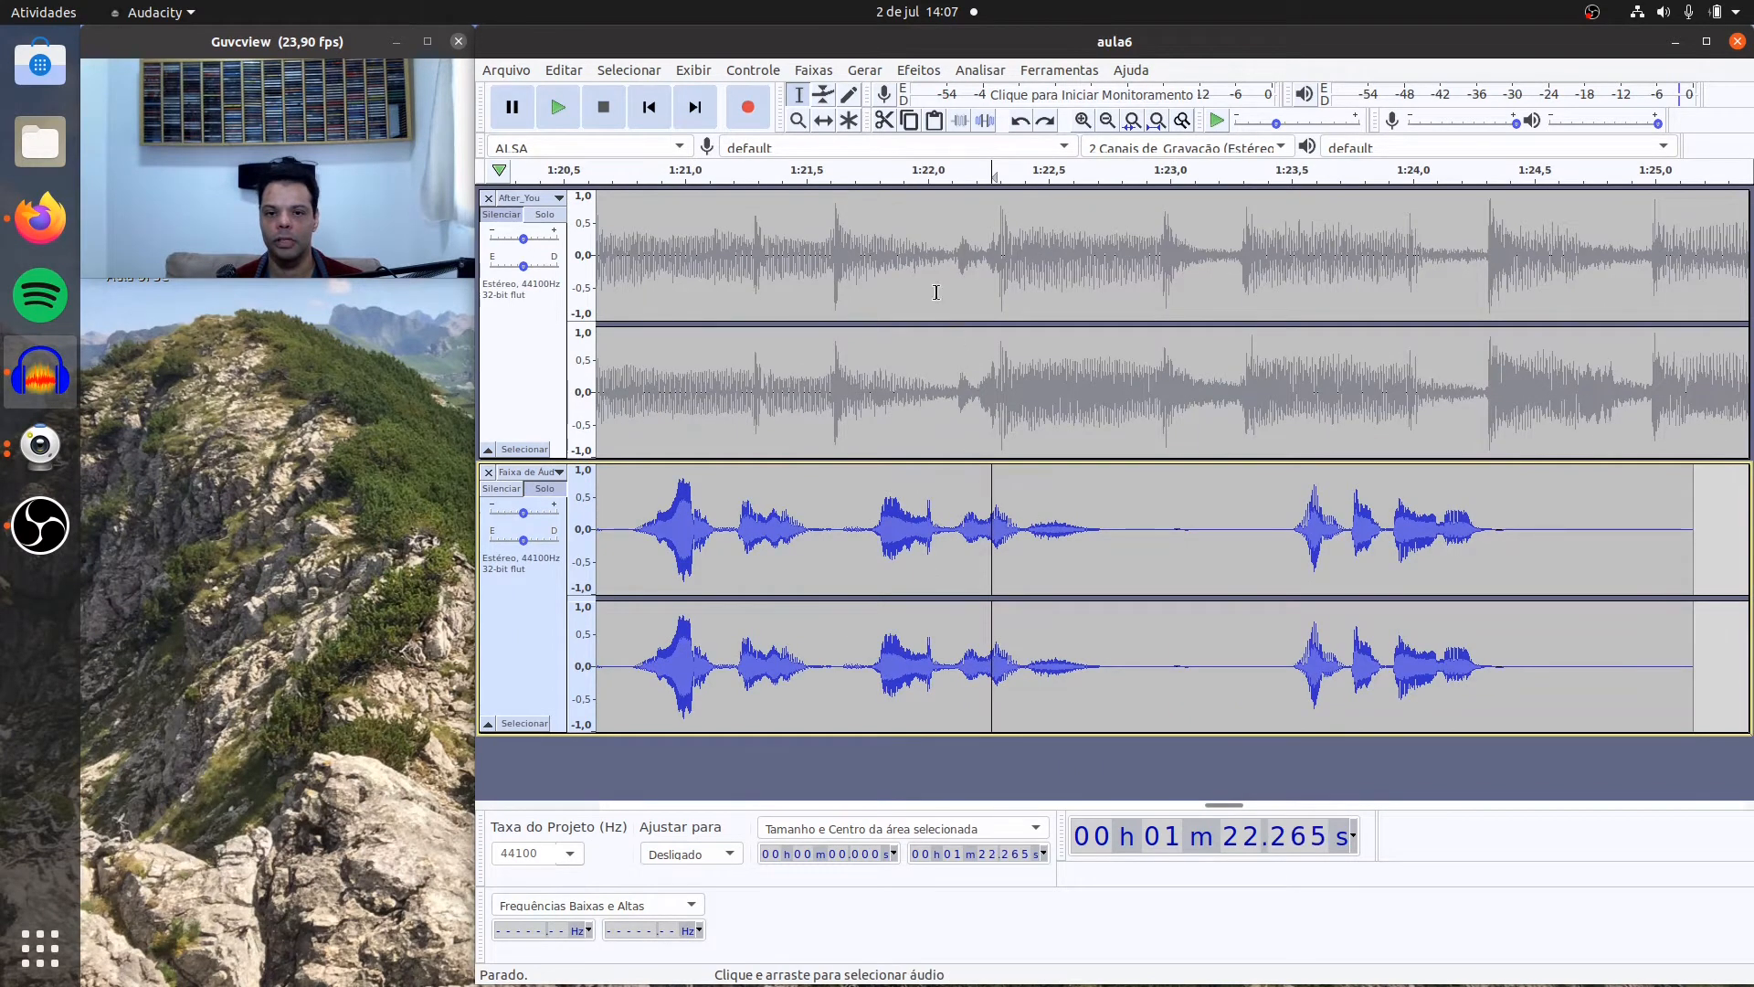
{"action": "left_click", "coordinate": [559, 110]}
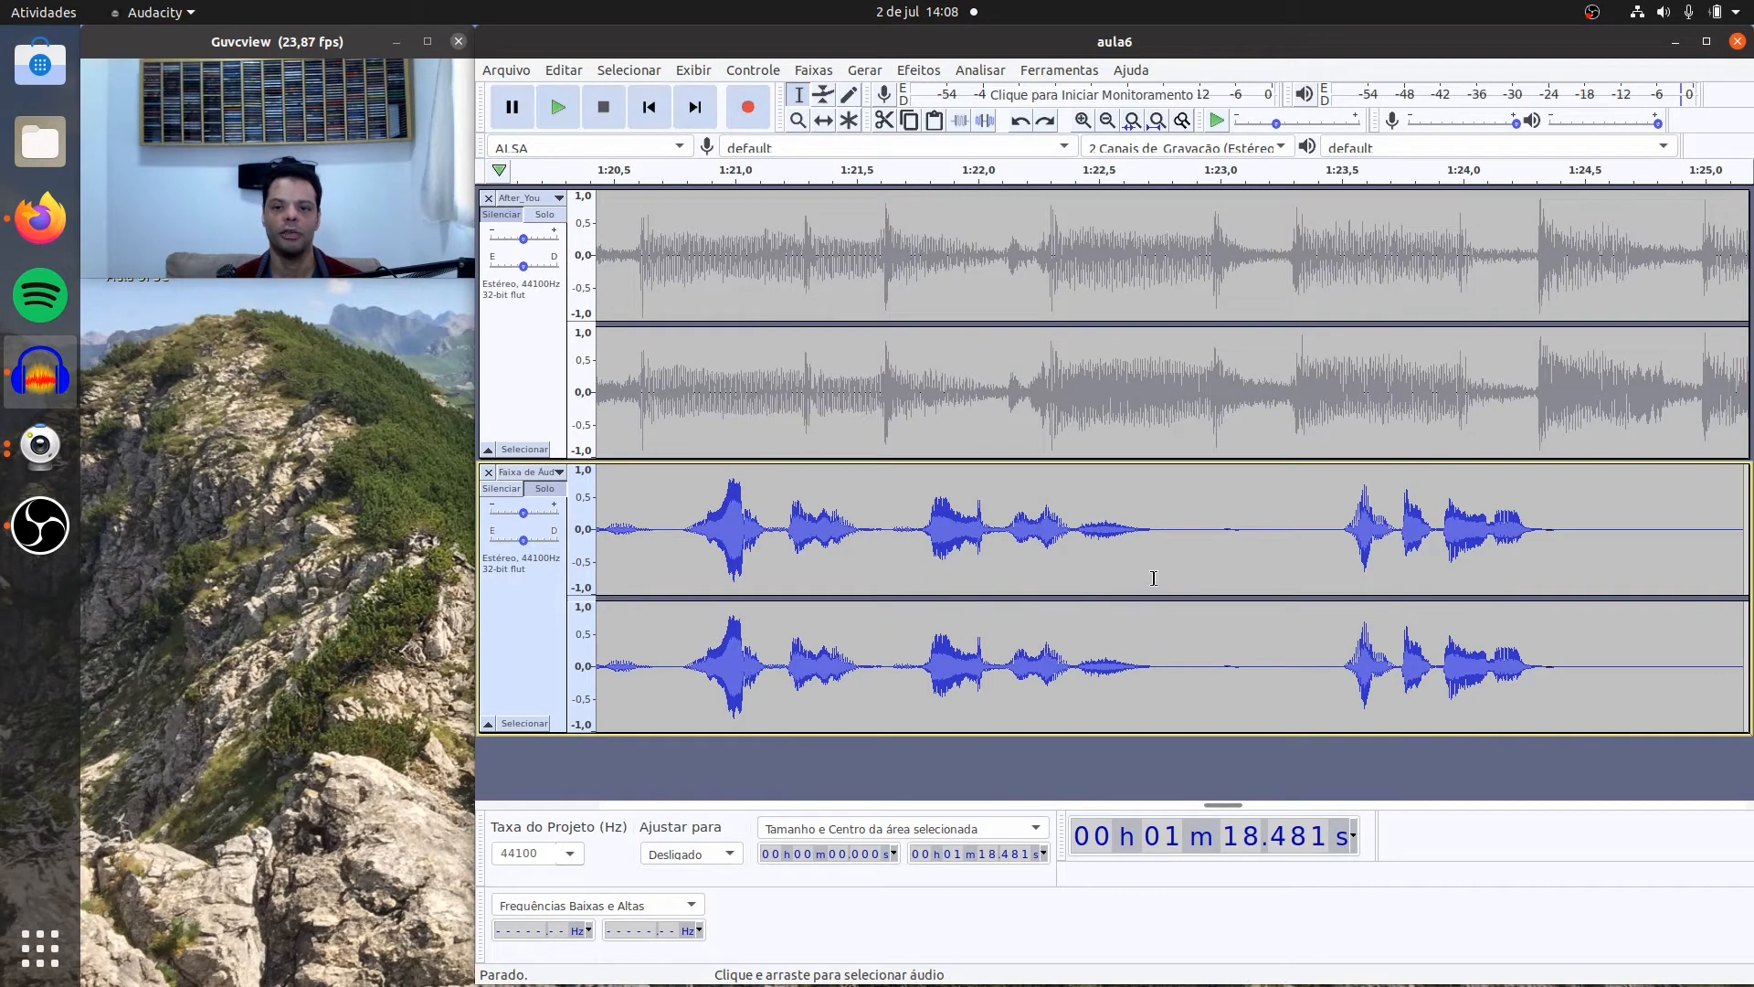
Step: Capture a new noise profile from the speech-free gap between about 1:22.7 and 1:23.5 in the third voice clip
{"action": "left_click_drag", "start_coordinate": [1157, 531], "coordinate": [1337, 521]}
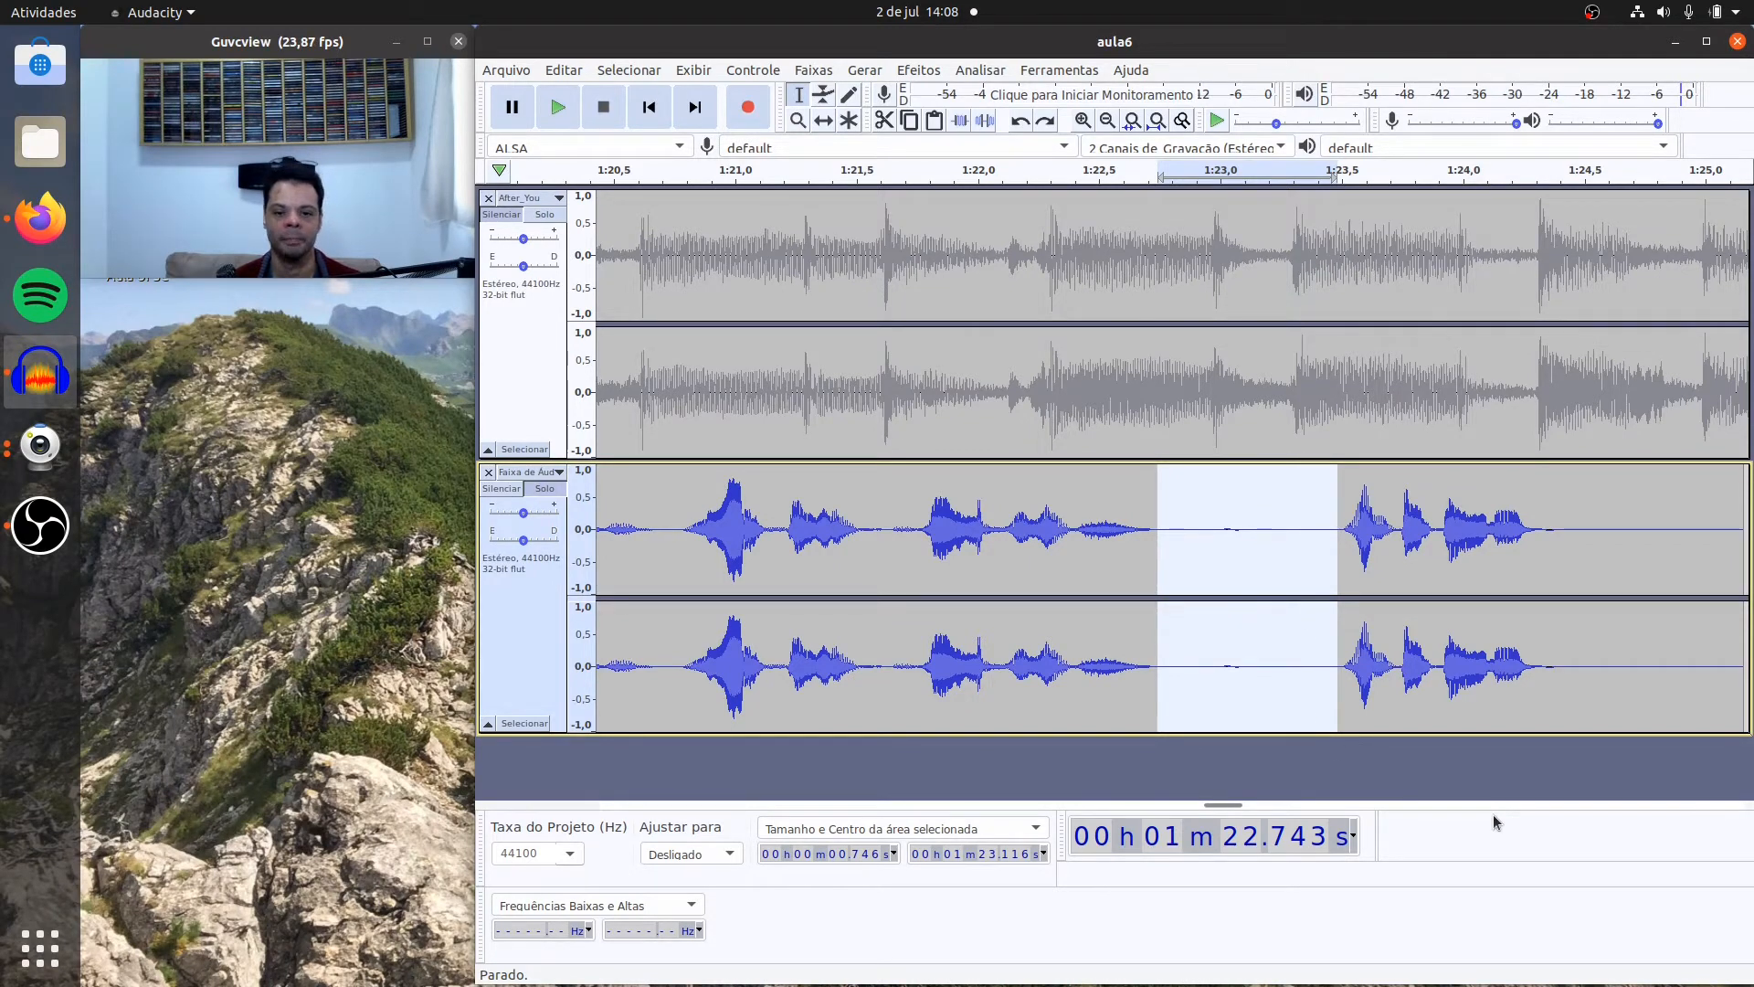
{"action": "left_click", "coordinate": [918, 71]}
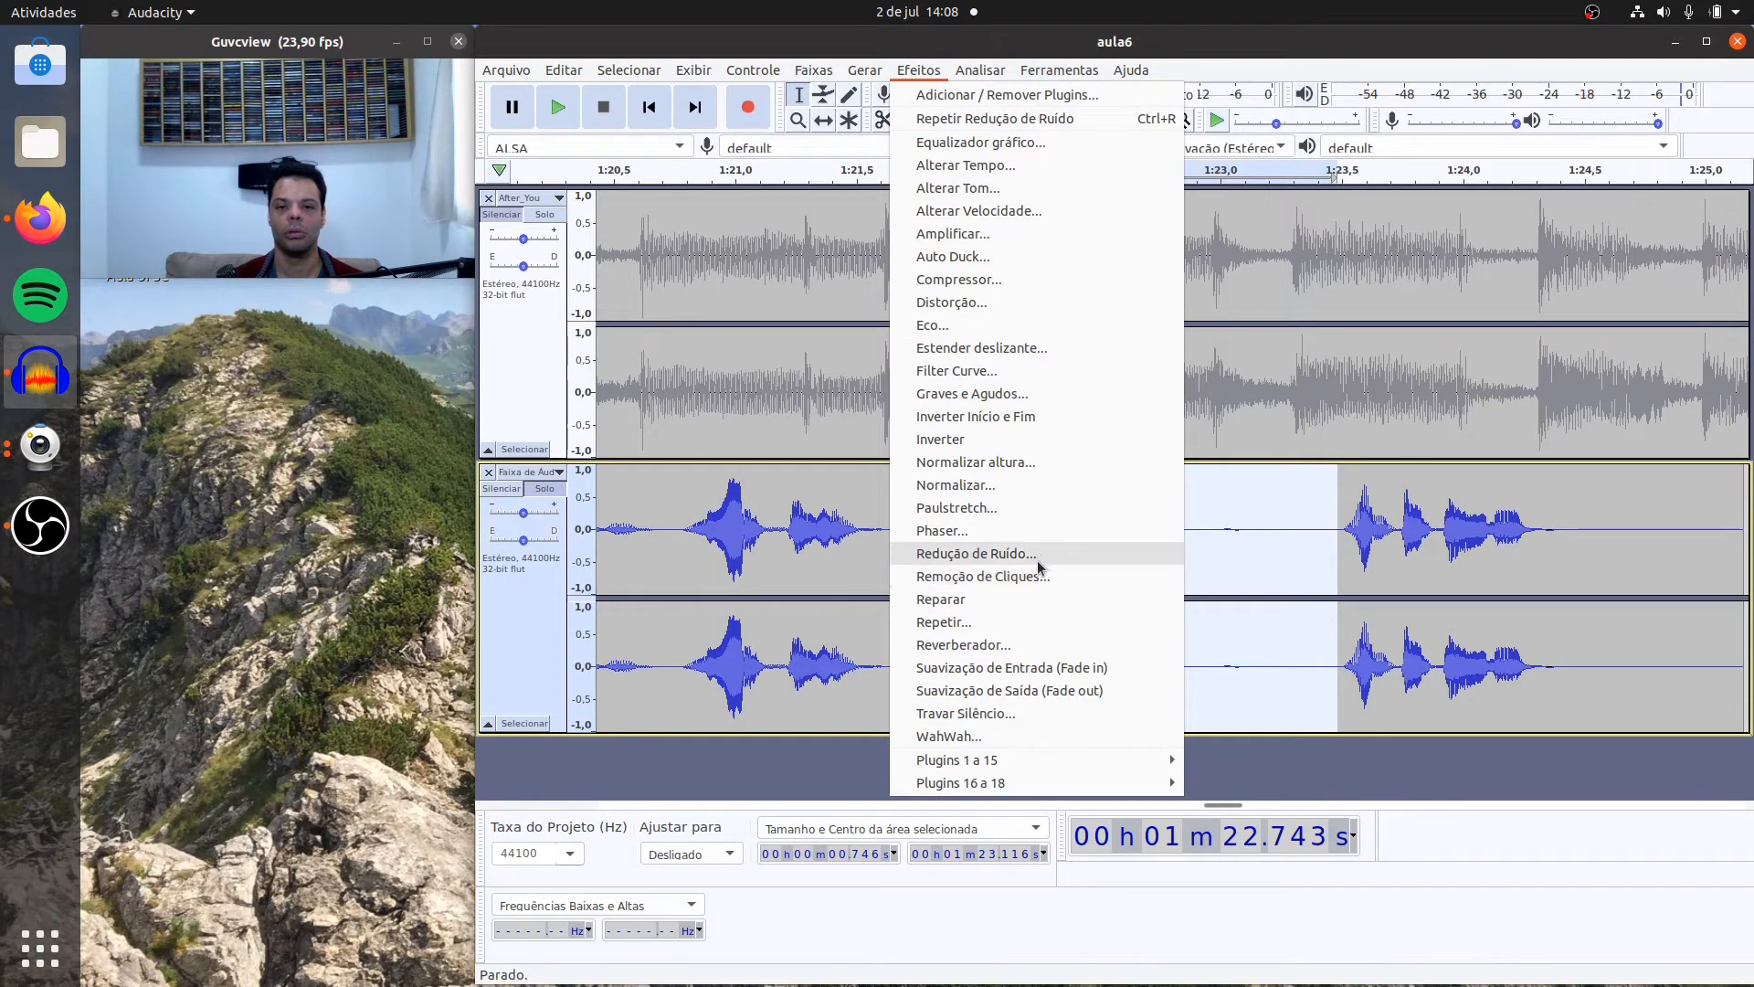
{"action": "left_click", "coordinate": [1037, 554]}
{"action": "left_click", "coordinate": [1100, 408]}
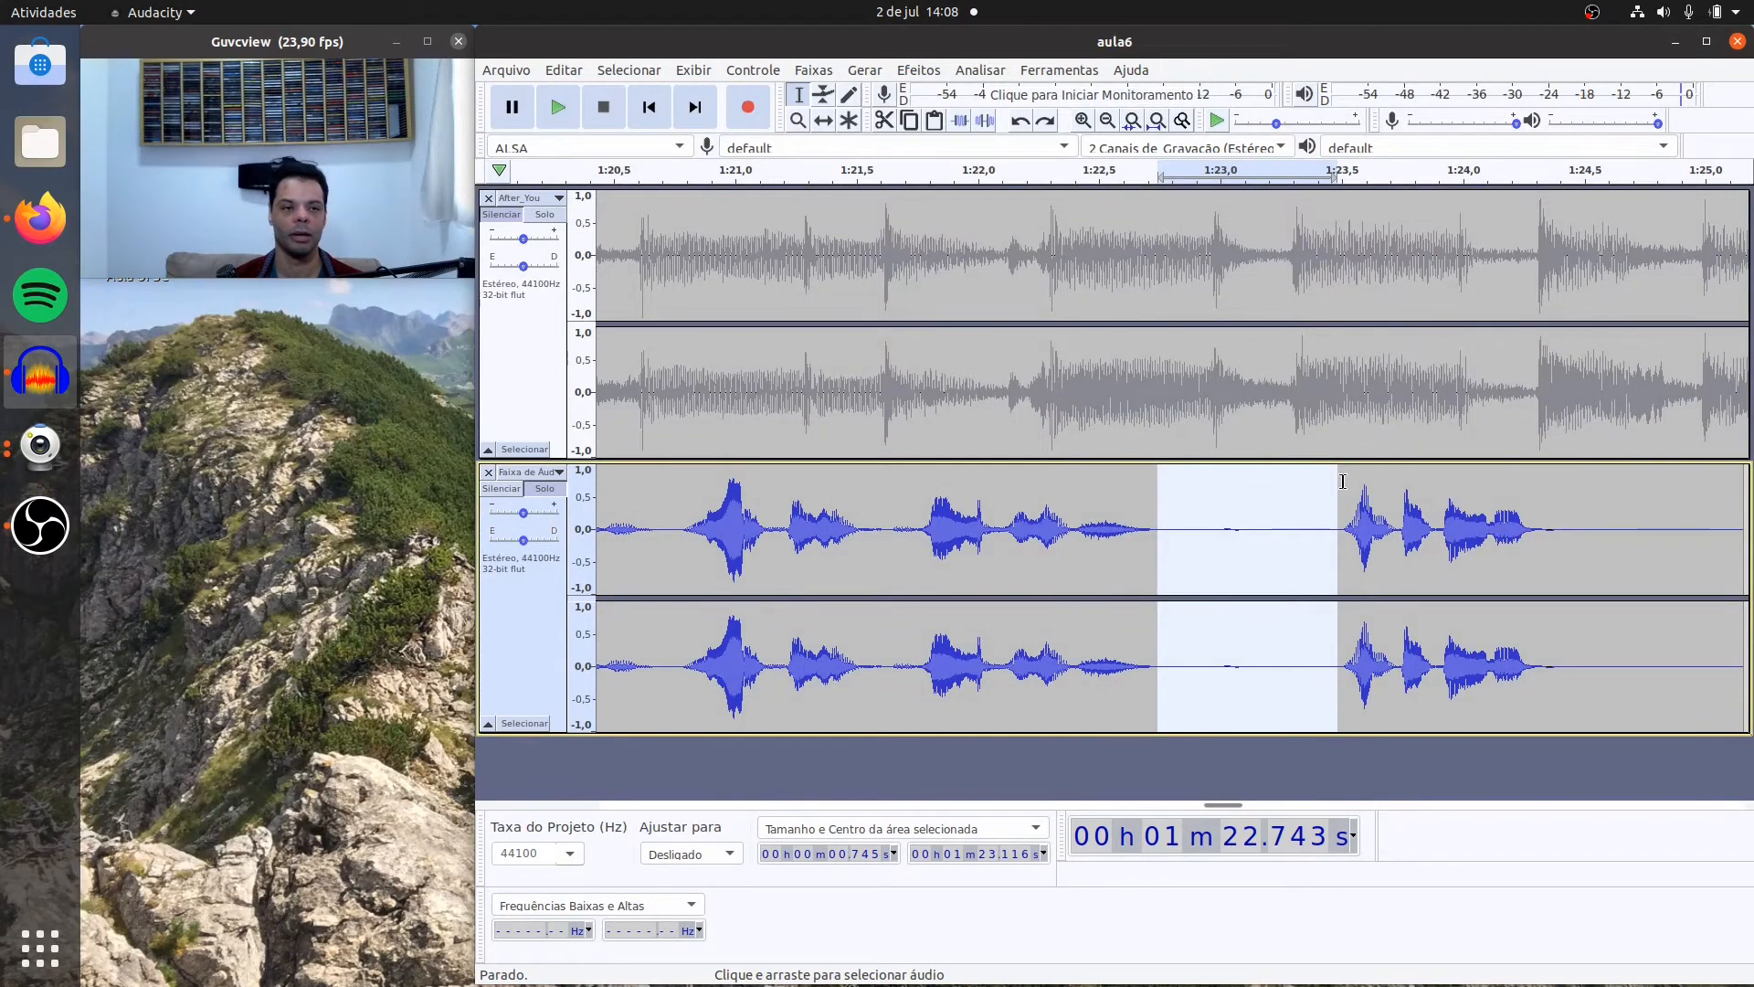
Step: Apply Noise Reduction to the whole third voice clip with the new profile, 12 dB reduction, sensitivity 6.00 and 3 smoothing bands
{"action": "left_click", "coordinate": [1158, 122]}
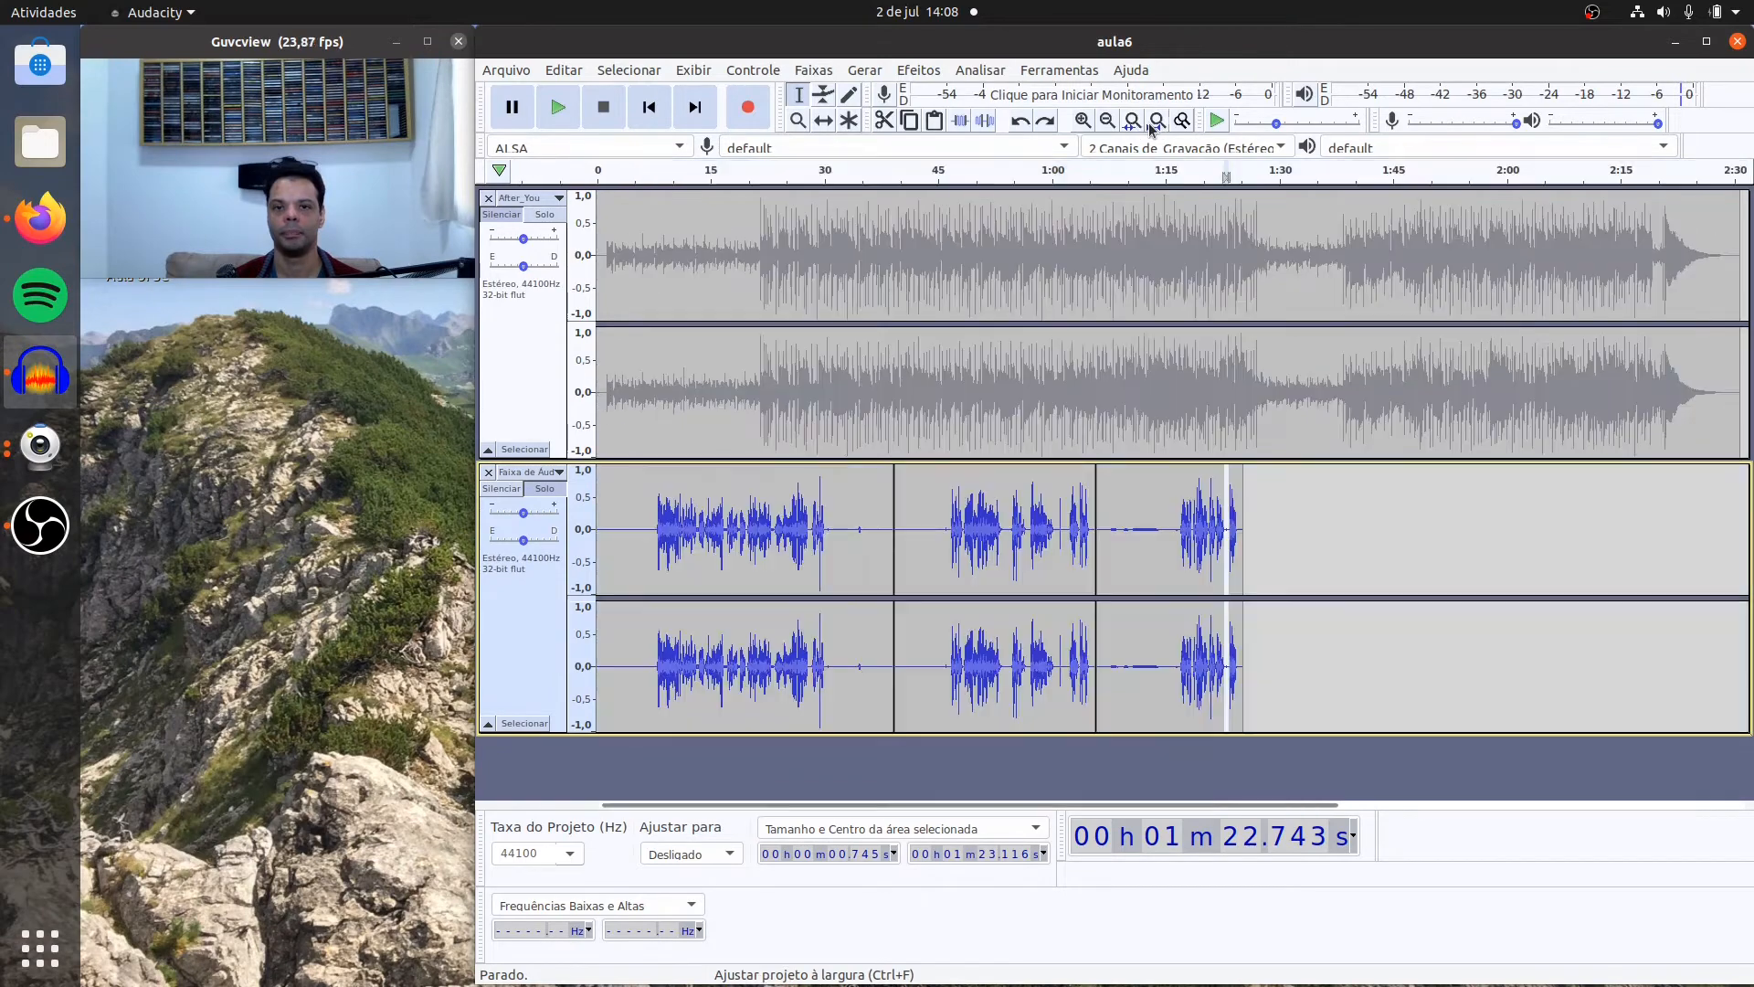
{"action": "double_click", "coordinate": [1163, 574]}
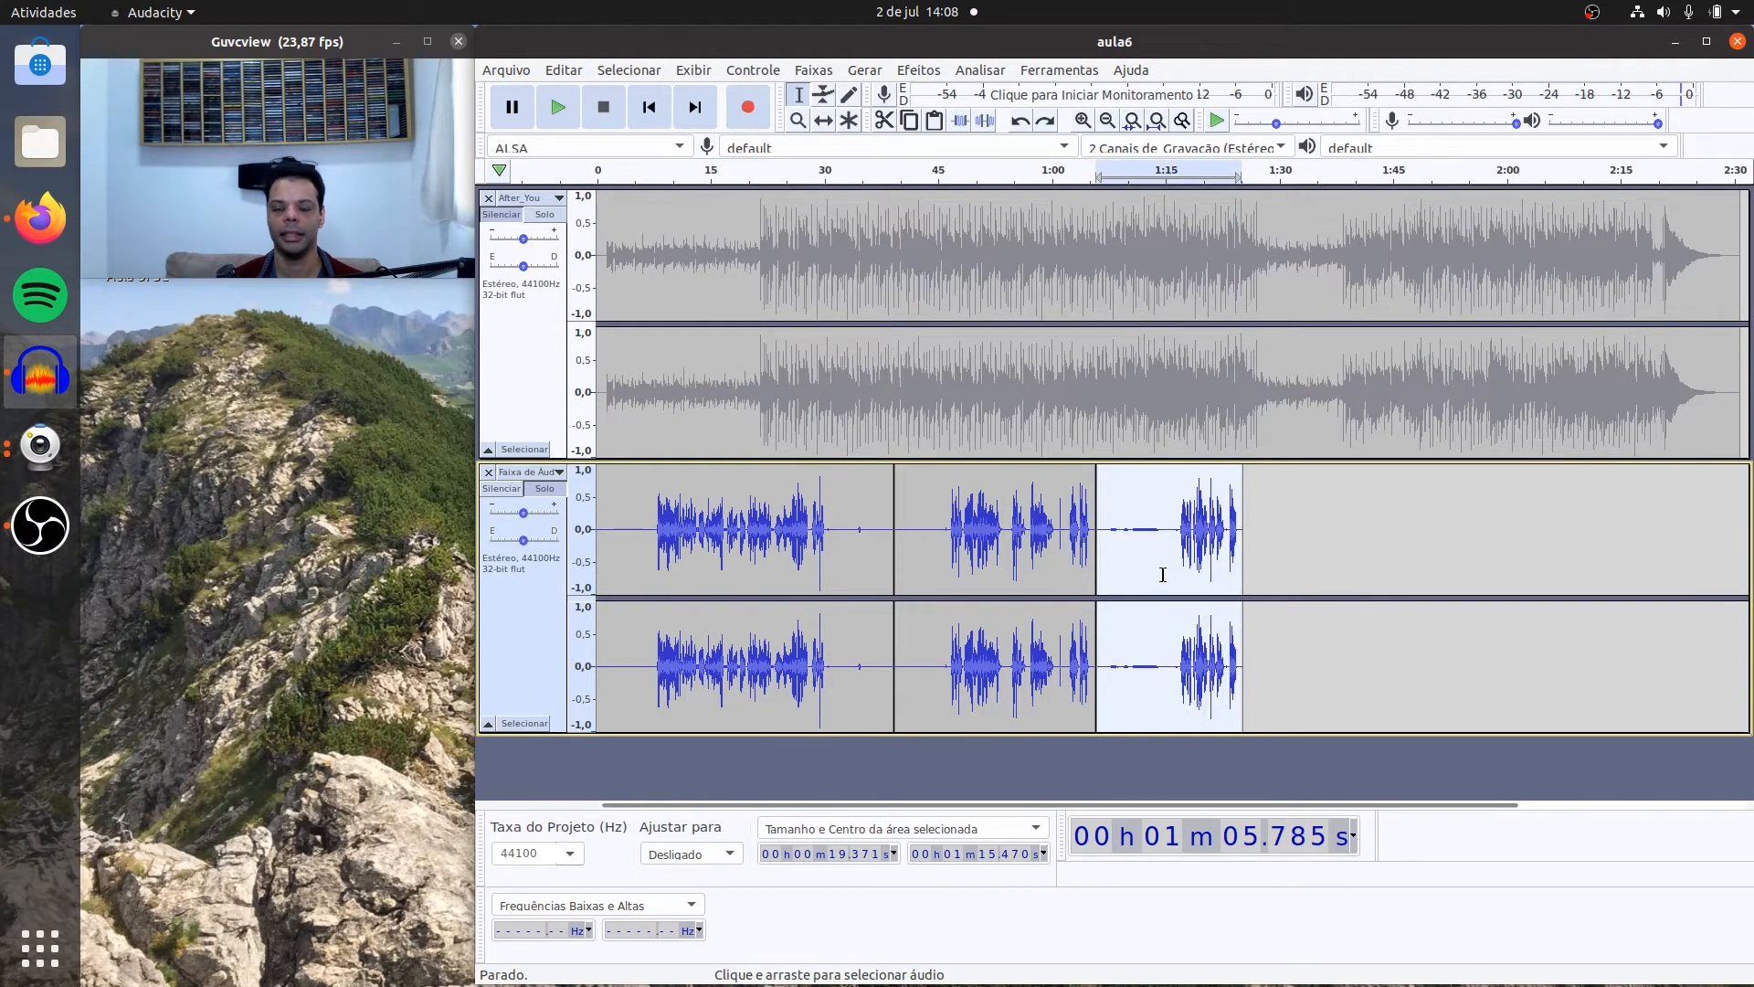
{"action": "left_click", "coordinate": [917, 71]}
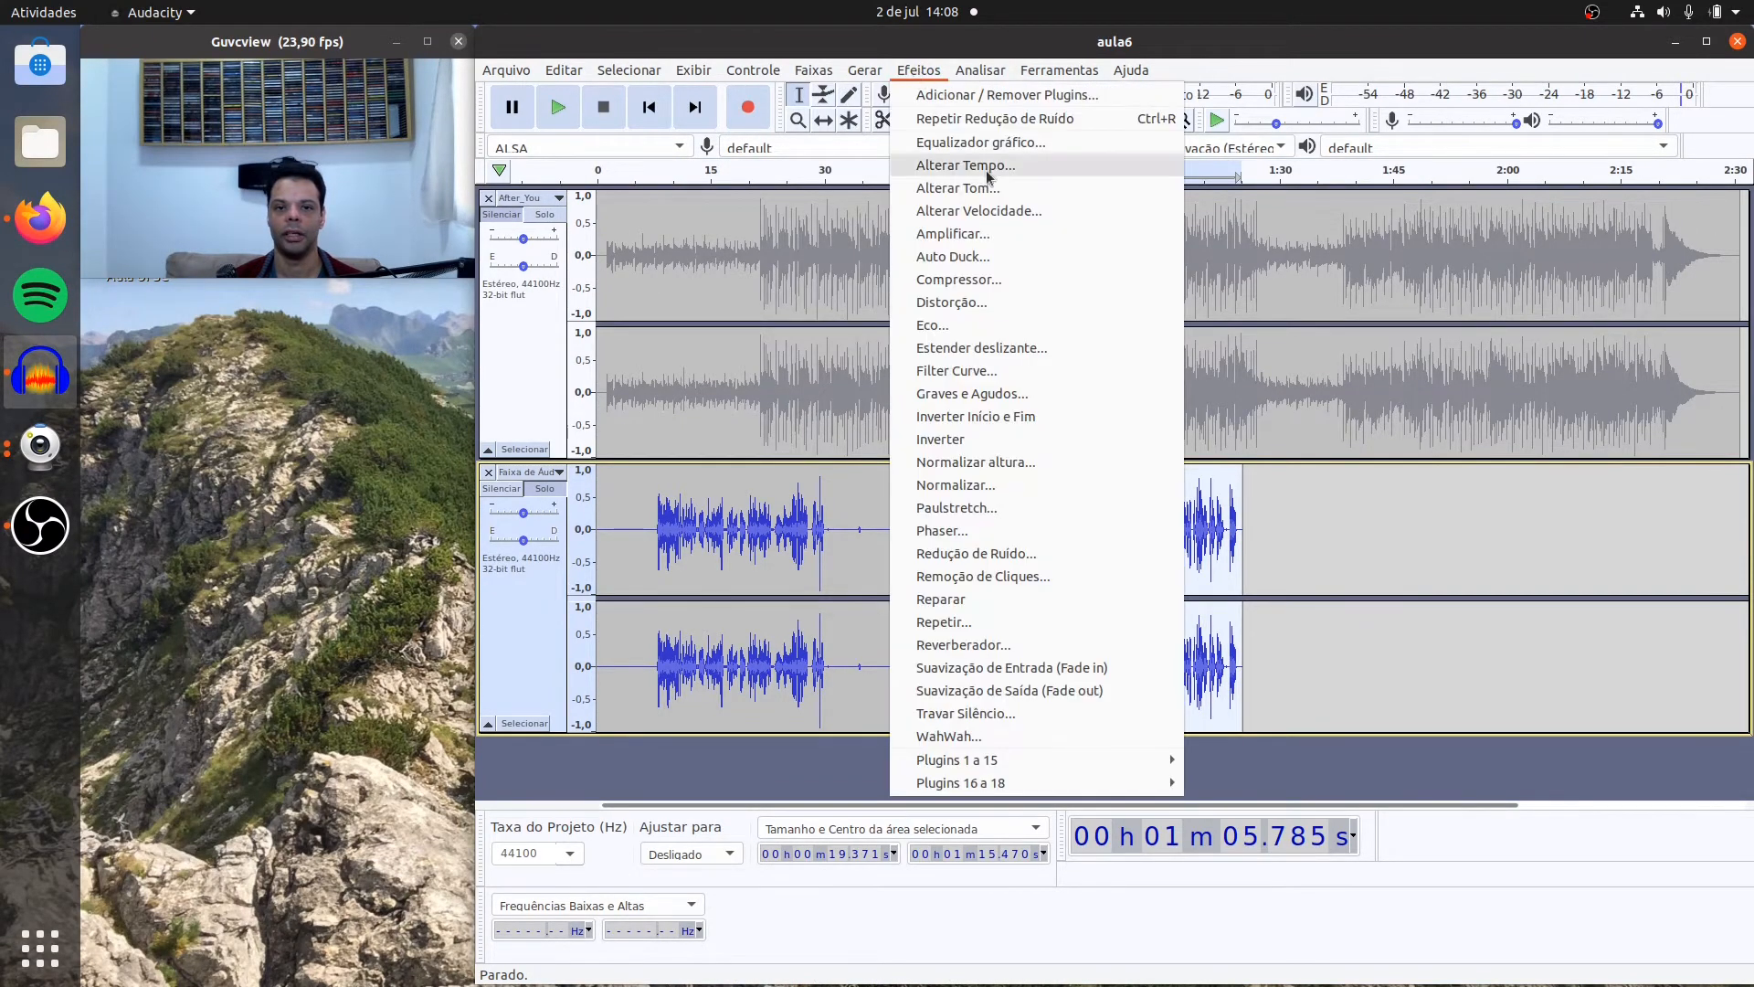
{"action": "left_click", "coordinate": [1021, 550]}
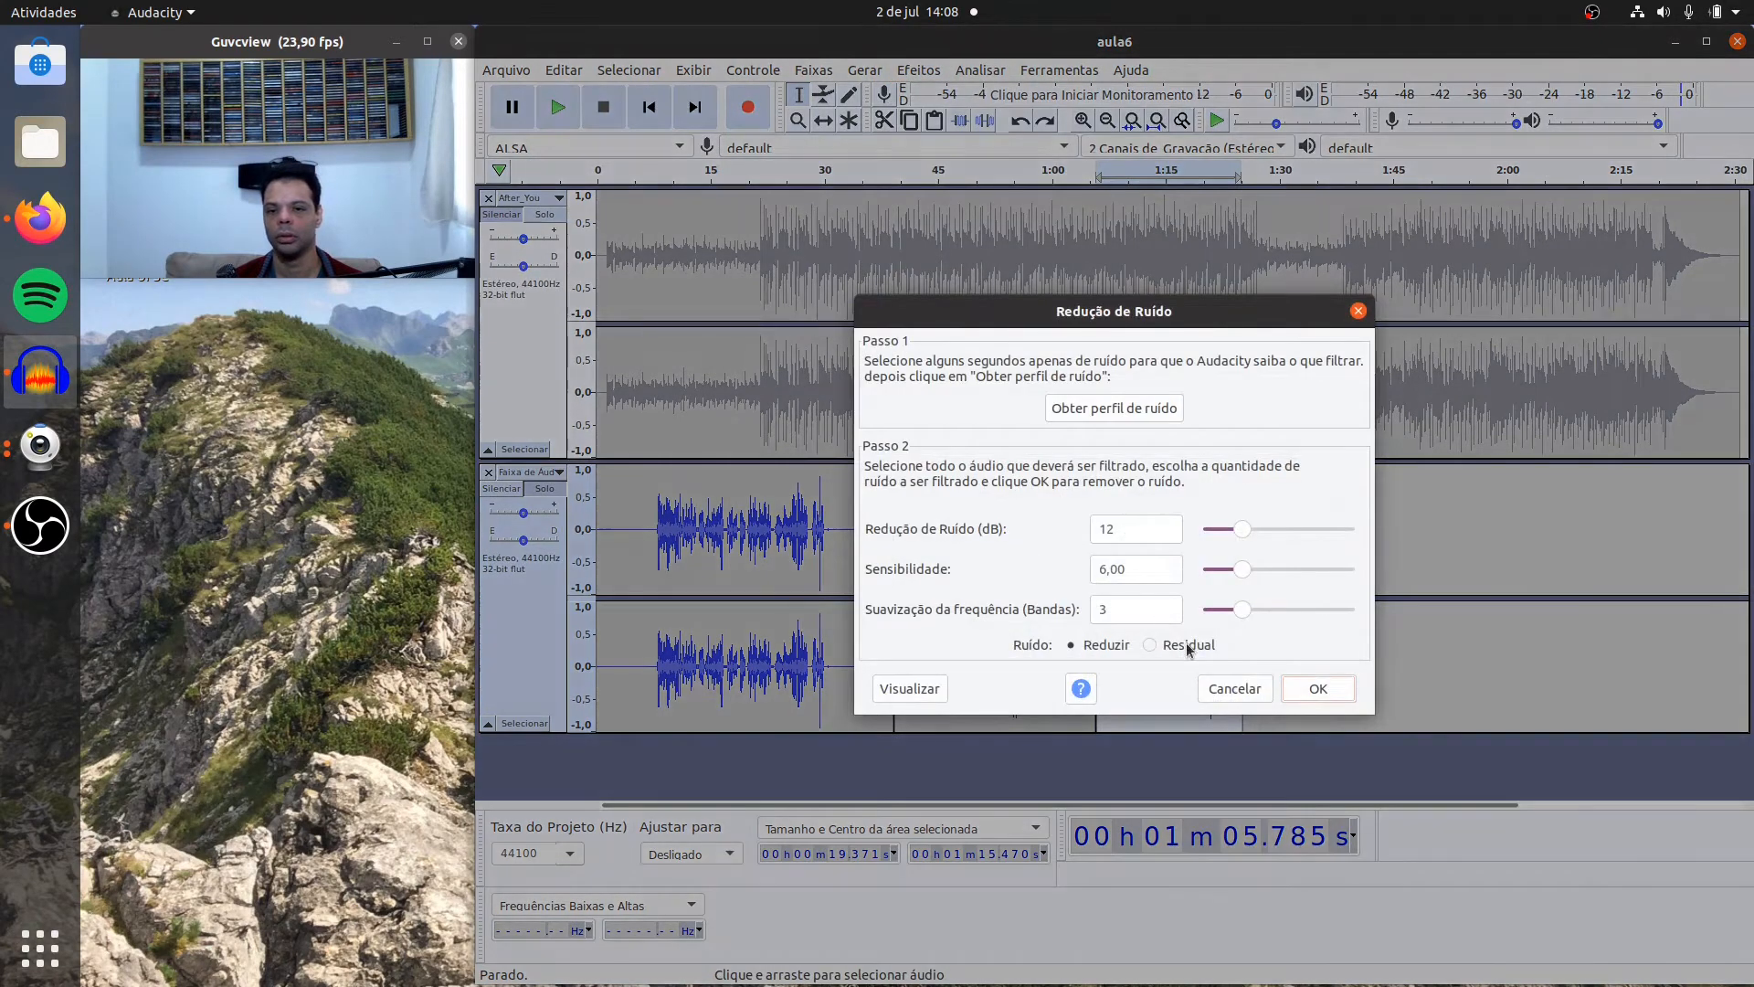
{"action": "left_click", "coordinate": [1305, 691]}
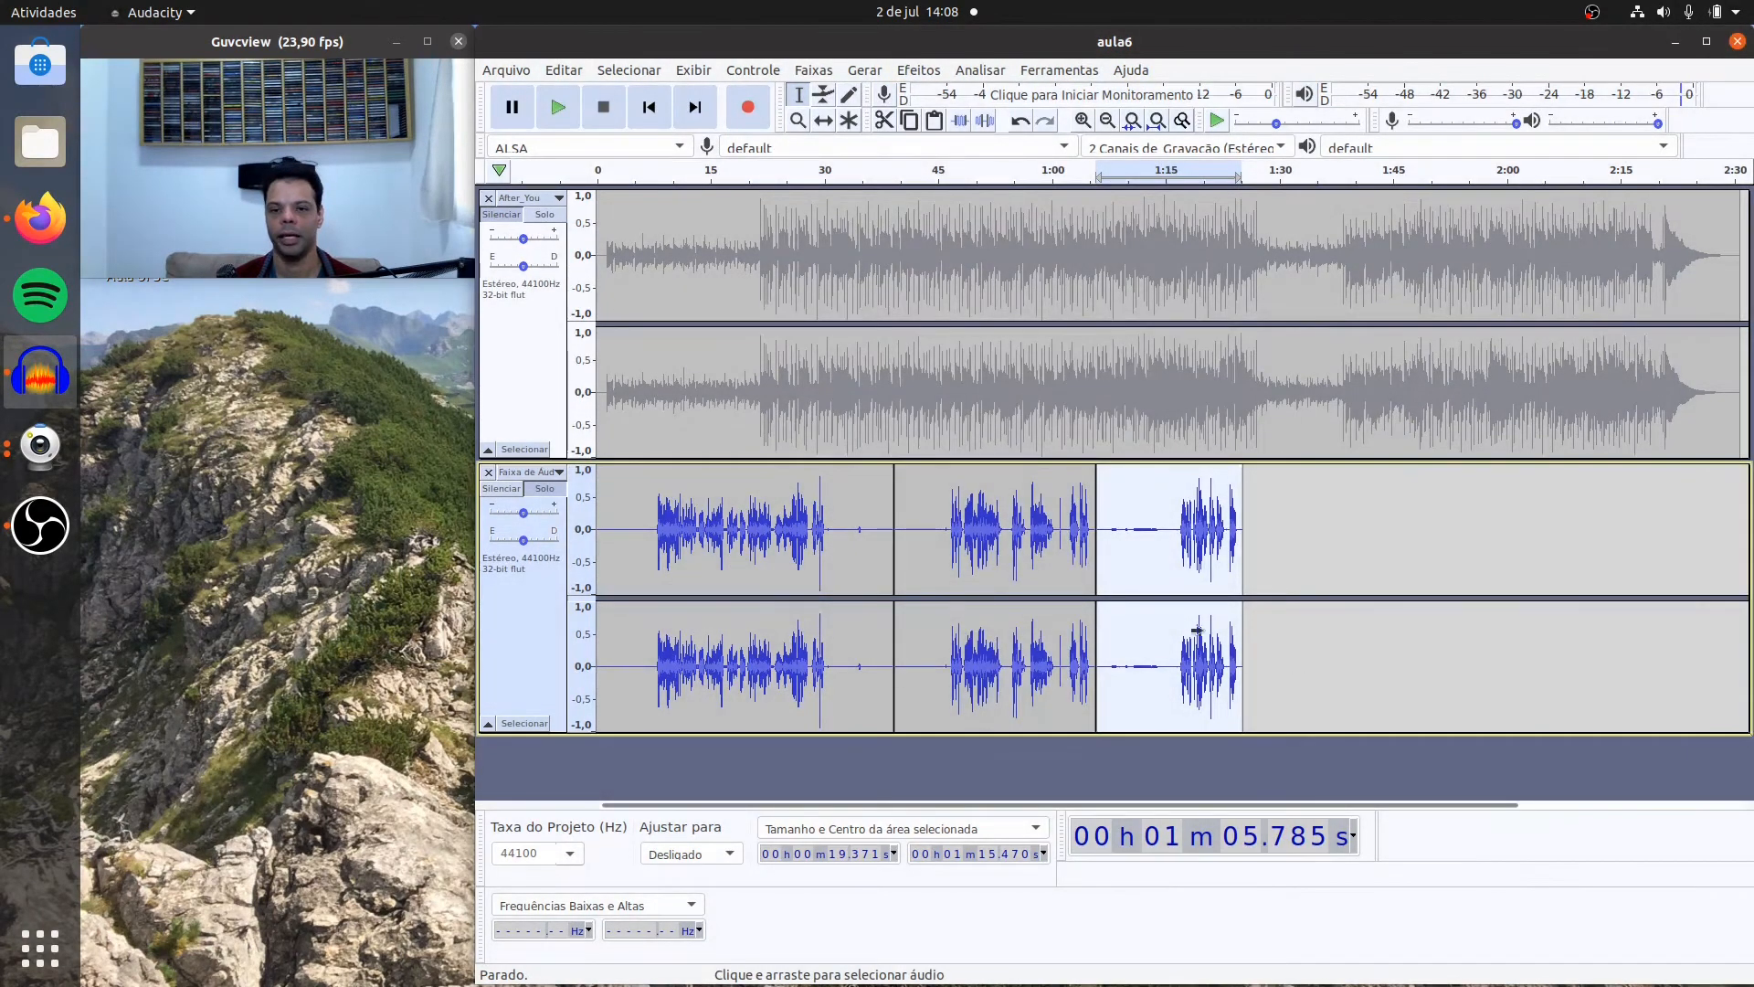
Step: Play the third voice clip from about 1:06.9 to check the result of the new noise reduction
{"action": "left_click", "coordinate": [1106, 496]}
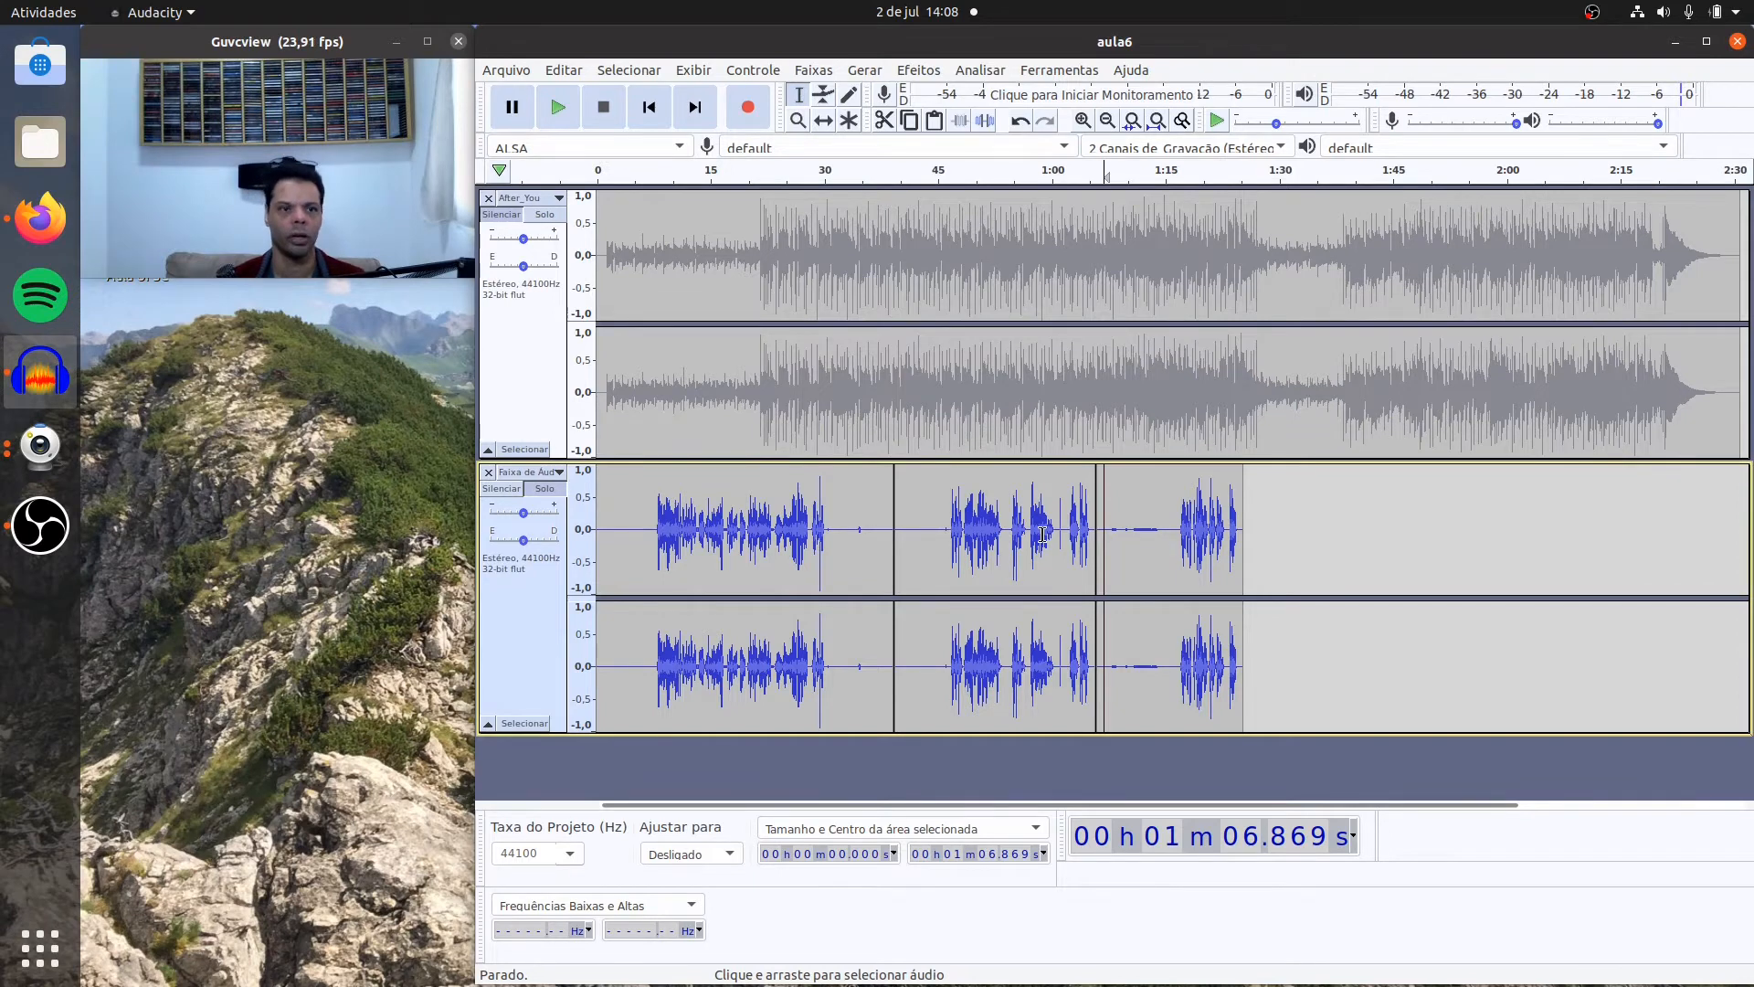
{"action": "left_click", "coordinate": [563, 108]}
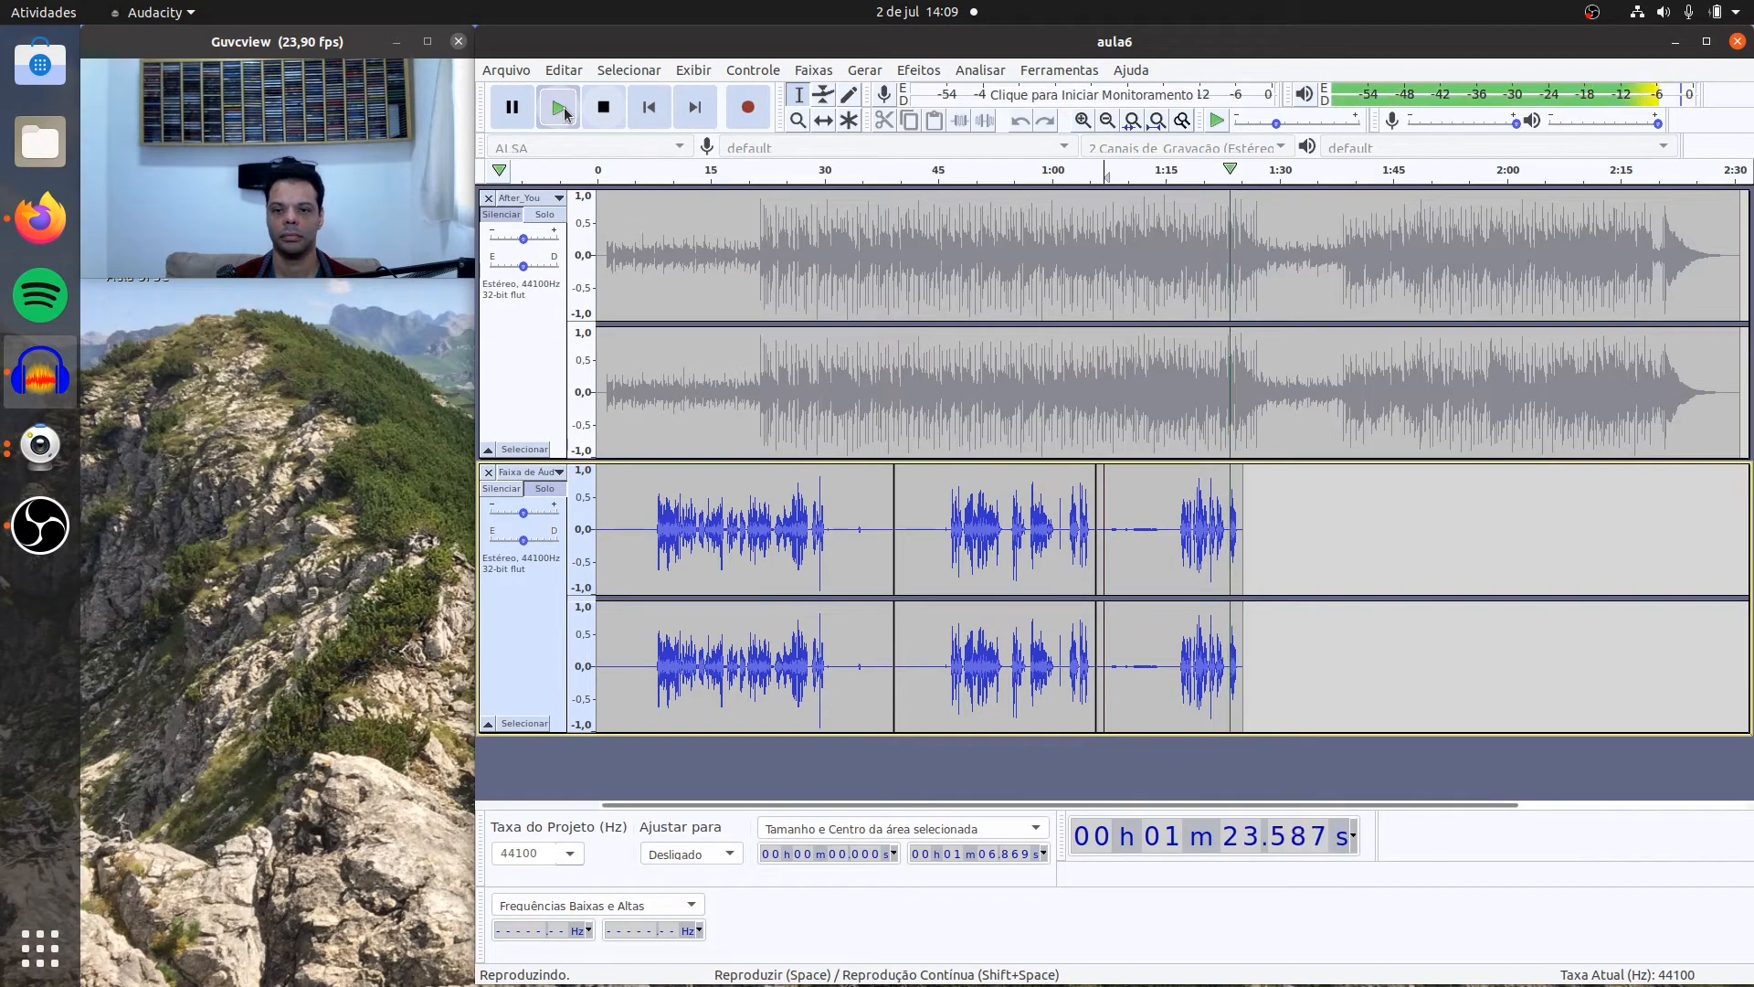
{"action": "left_click", "coordinate": [603, 107]}
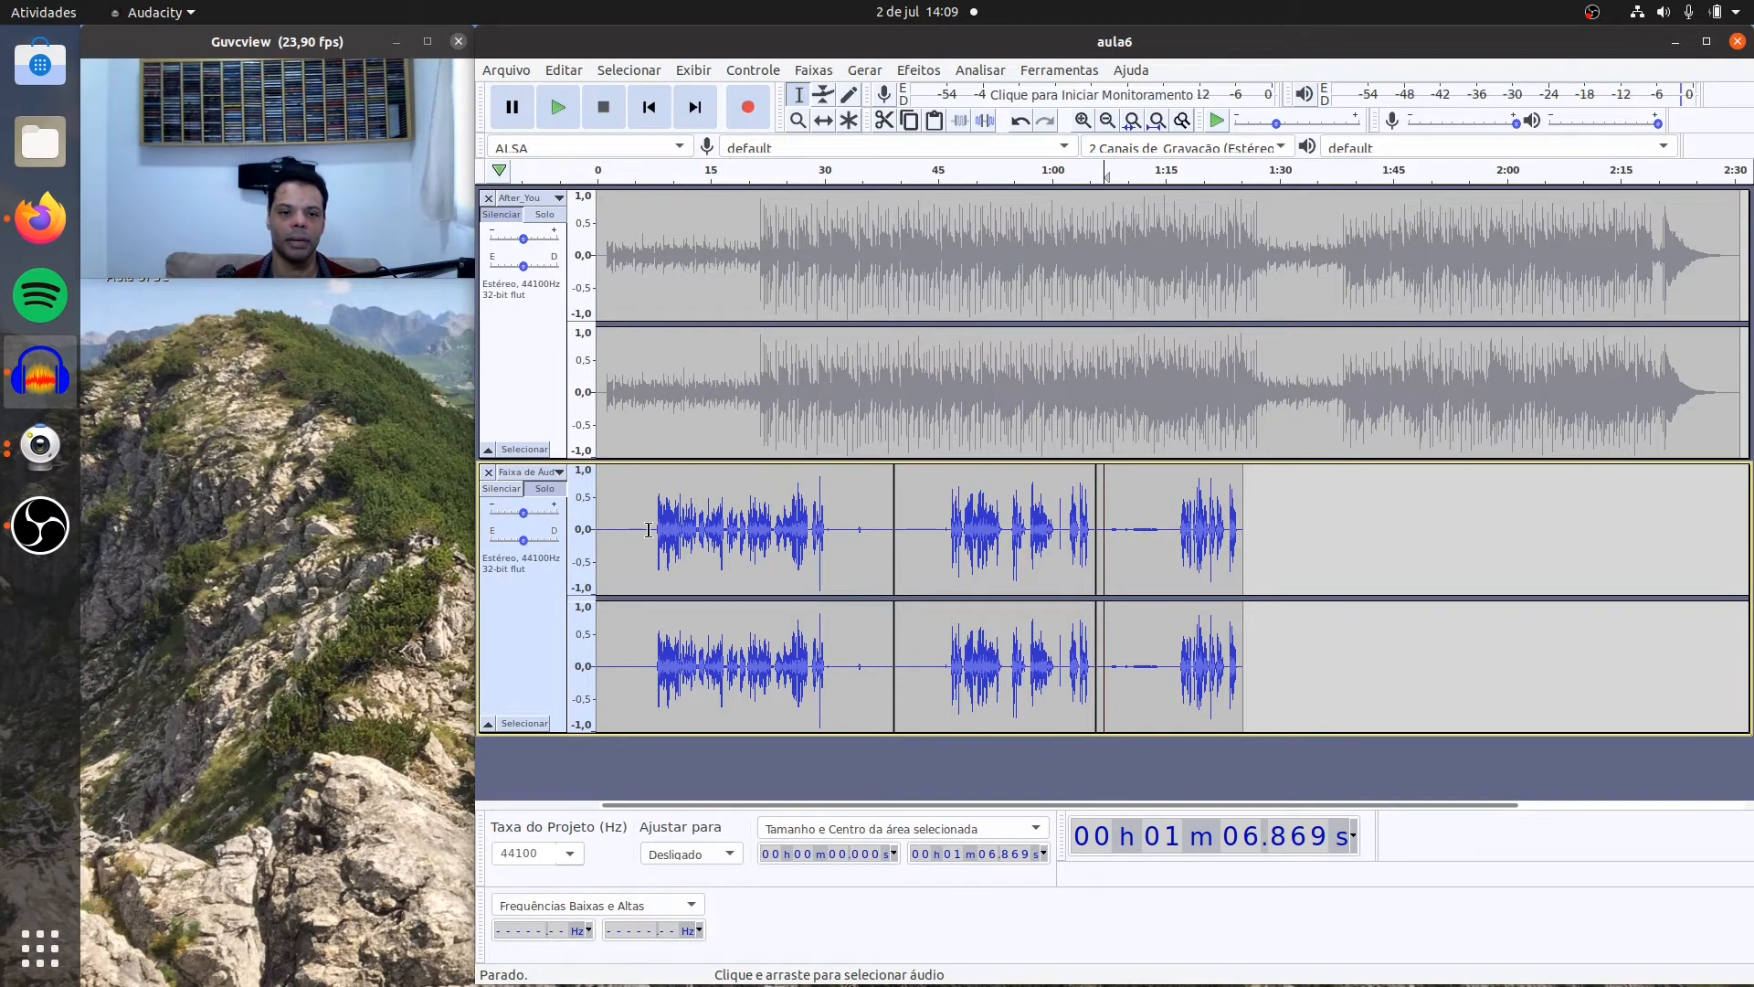
Step: Cut the speech-free opening of the voice track, from its start to about 6.9 s
{"action": "left_click_drag", "start_coordinate": [648, 530], "coordinate": [597, 530]}
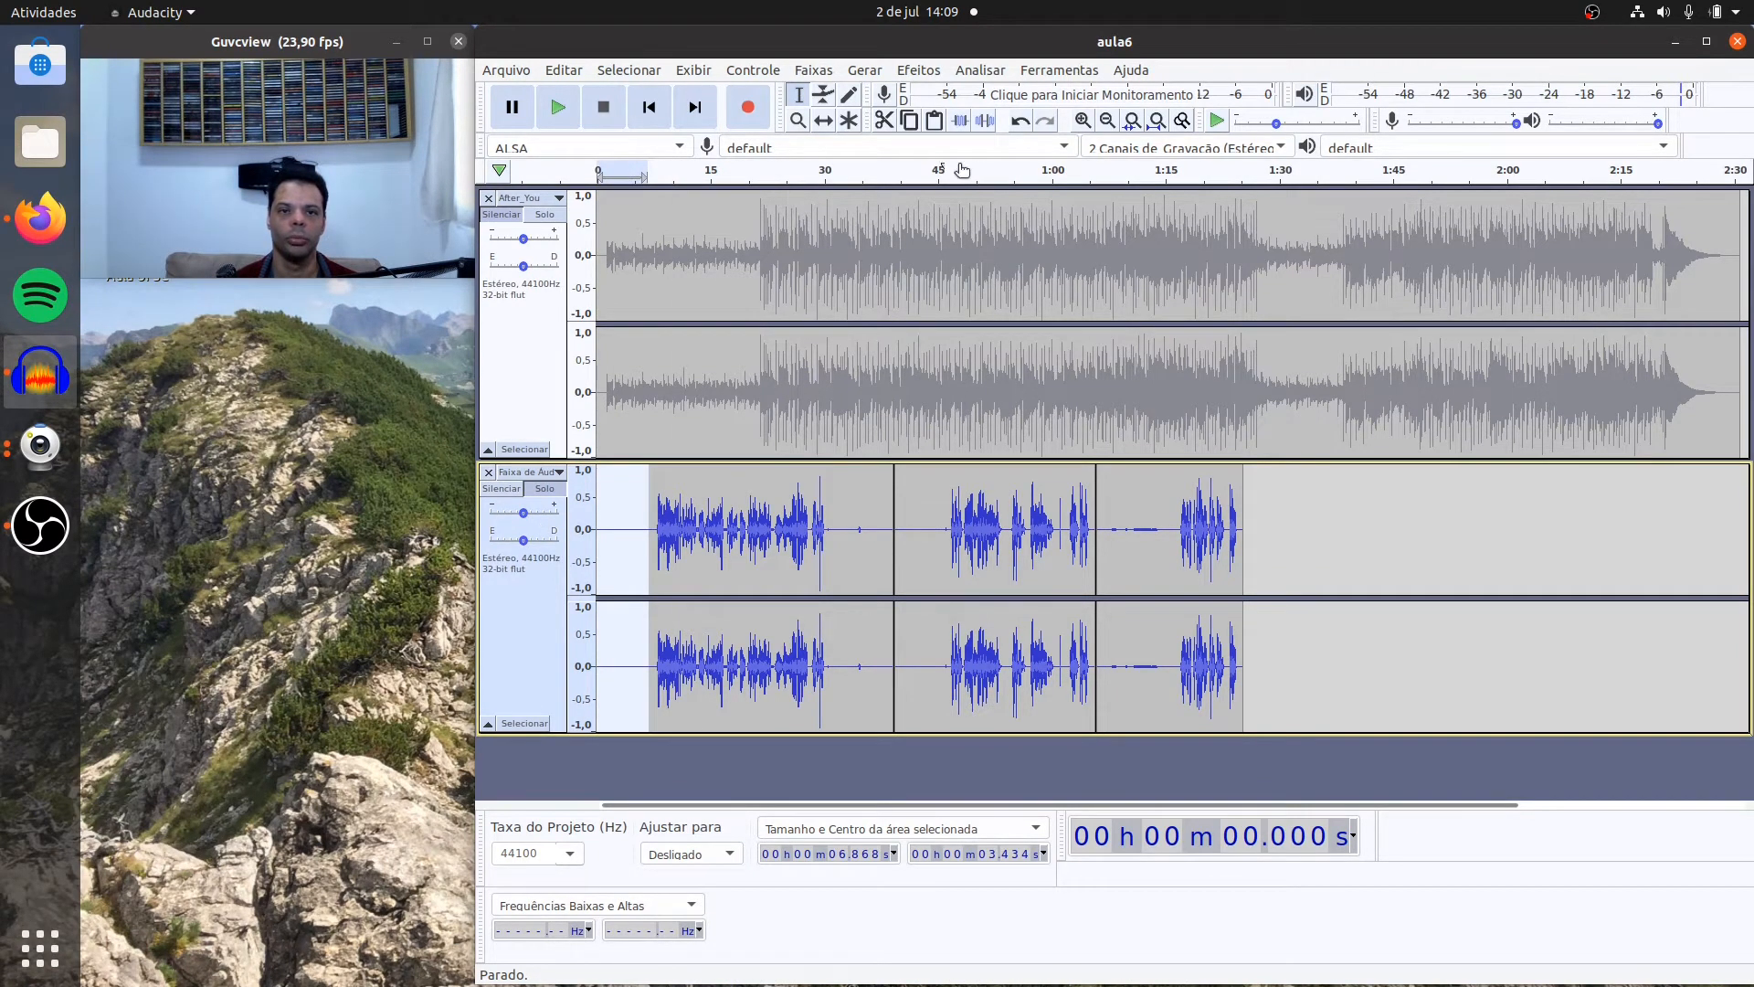
{"action": "left_click", "coordinate": [883, 121]}
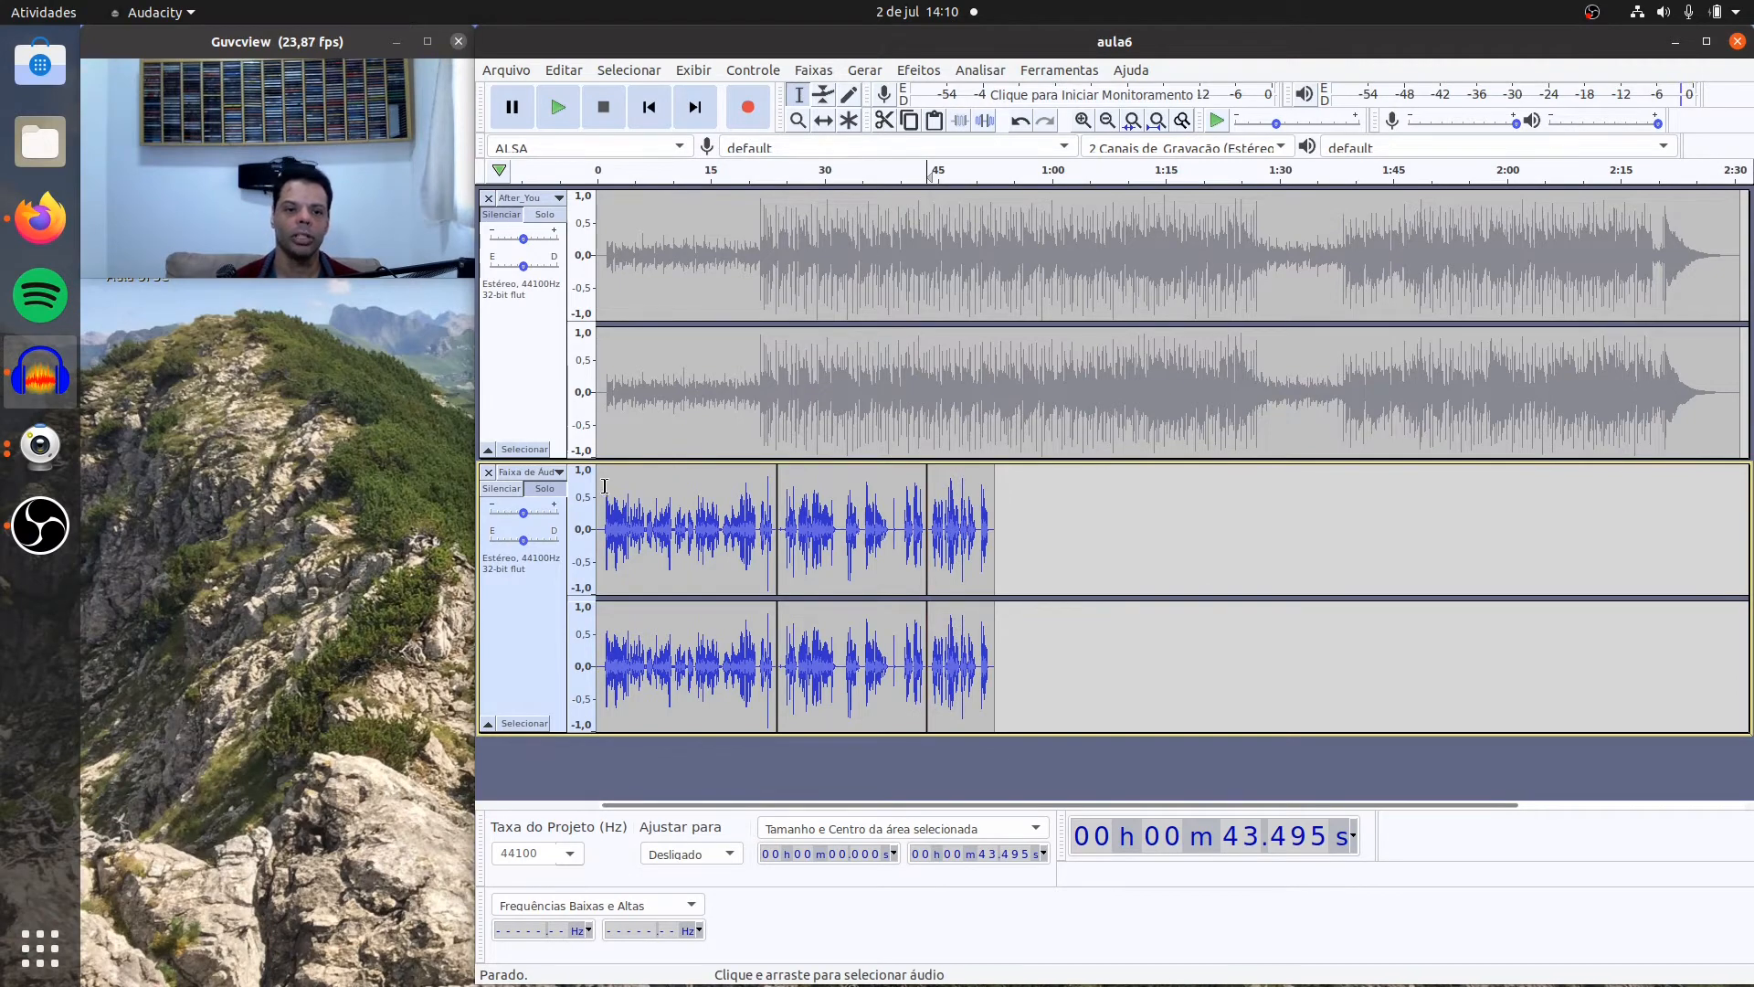
Step: Unmute the After_You music track, turn off solo on the voice track, and play both together from about 0.6 s
{"action": "left_click", "coordinate": [599, 484]}
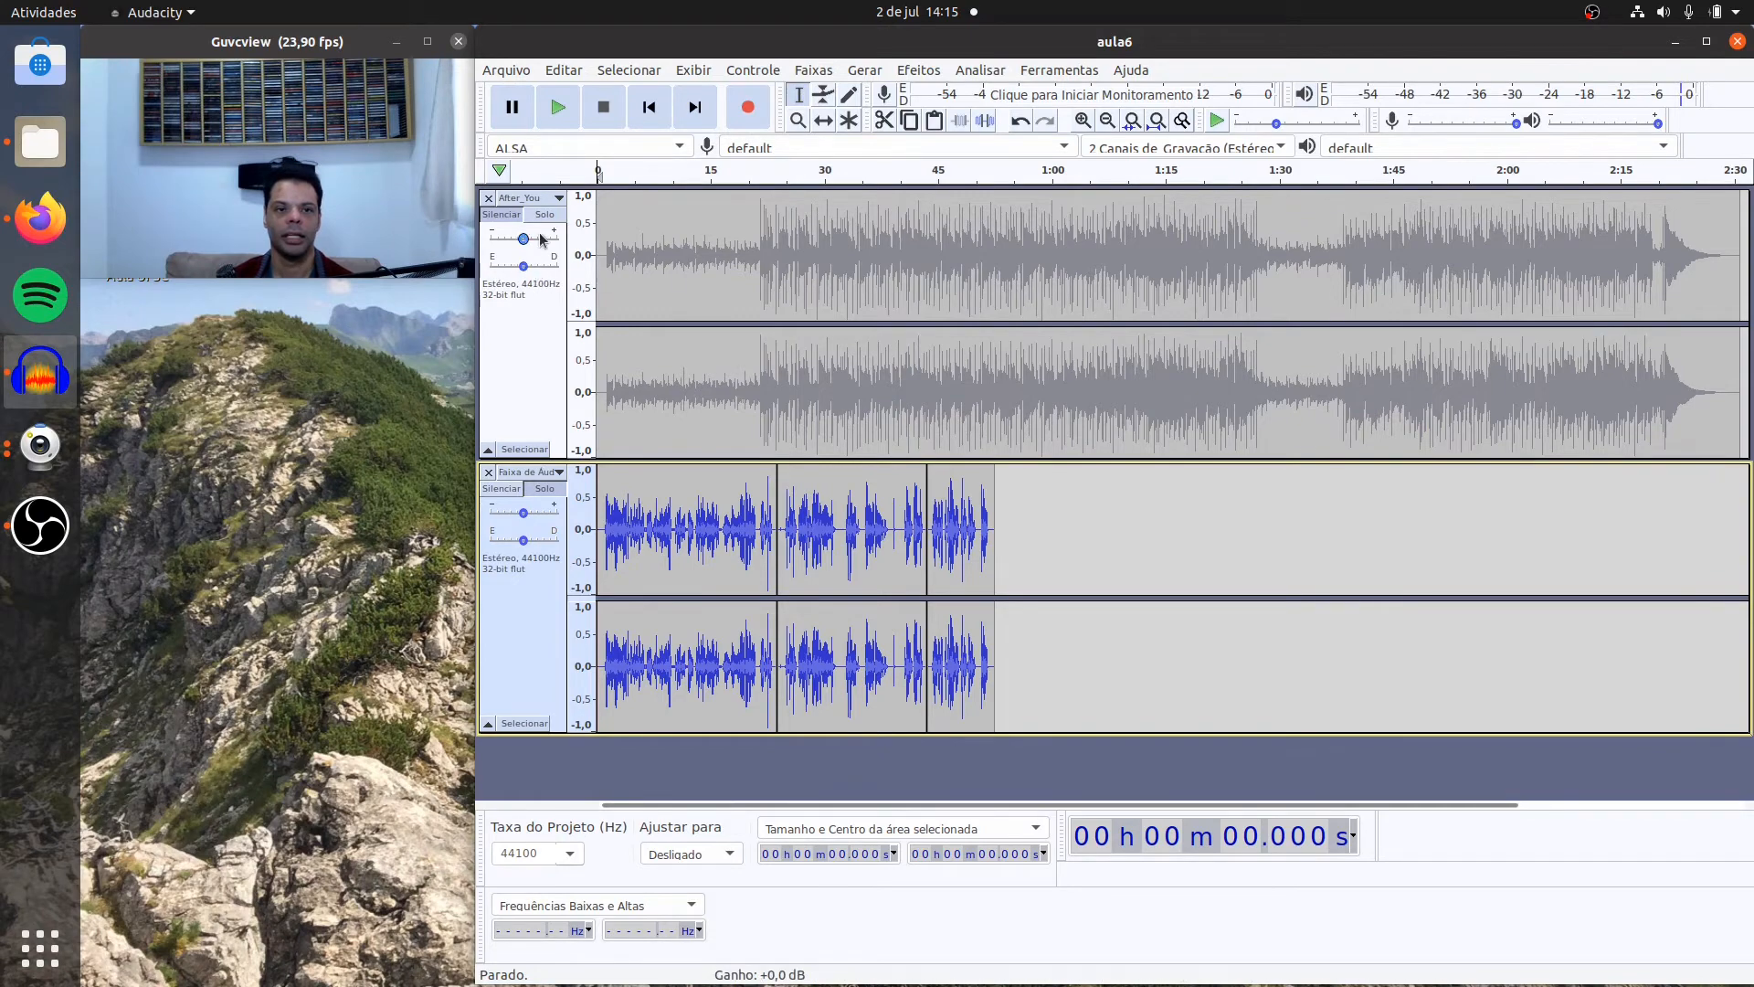
{"action": "left_click", "coordinate": [510, 224]}
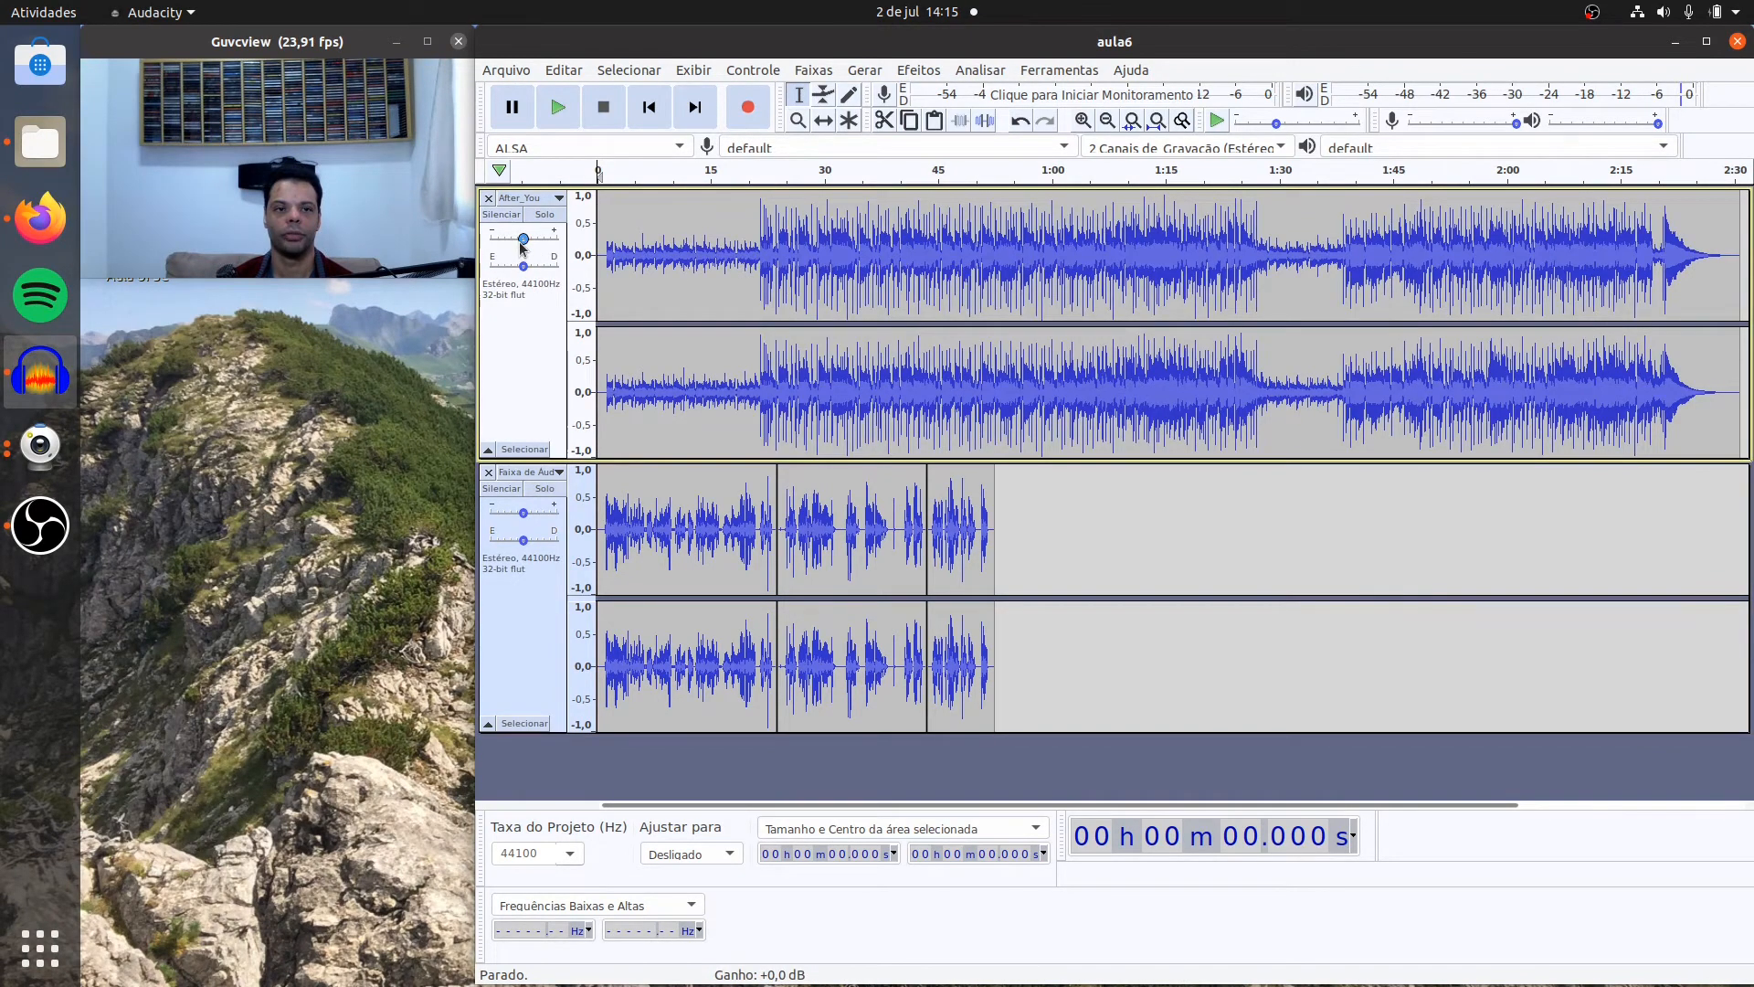
{"action": "mouse_move", "coordinate": [521, 245]}
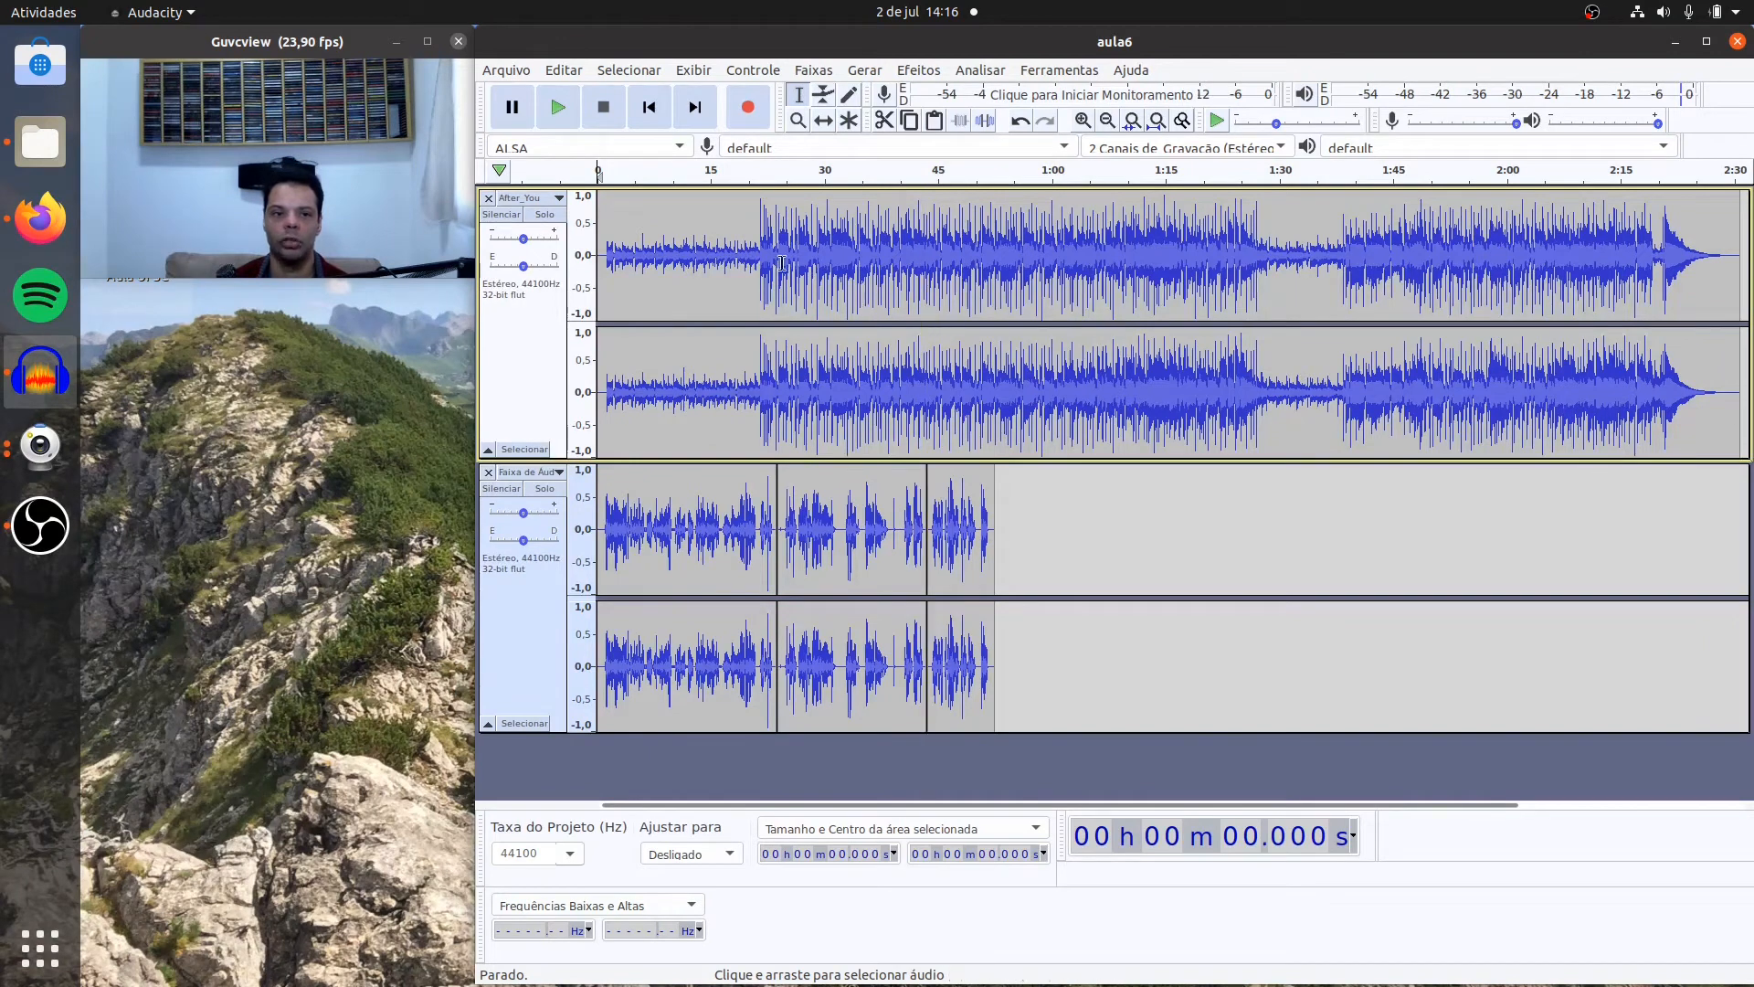
{"action": "left_click_drag", "start_coordinate": [603, 203], "coordinate": [596, 203]}
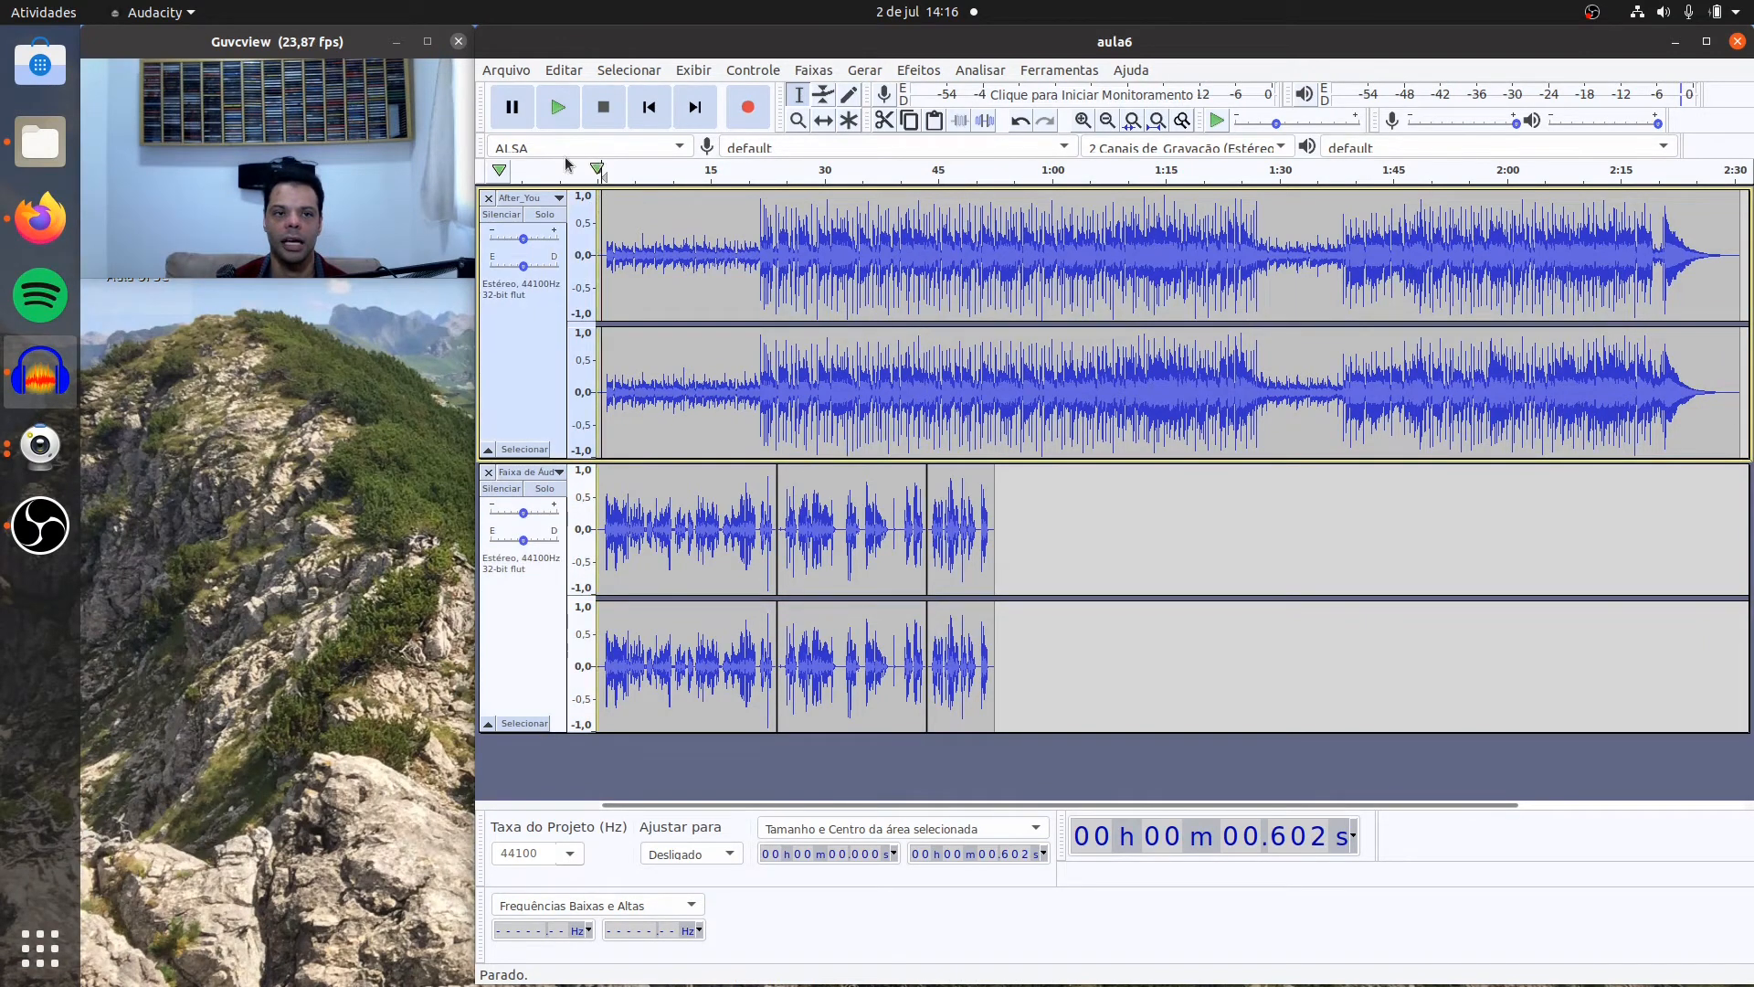
{"action": "left_click", "coordinate": [558, 110]}
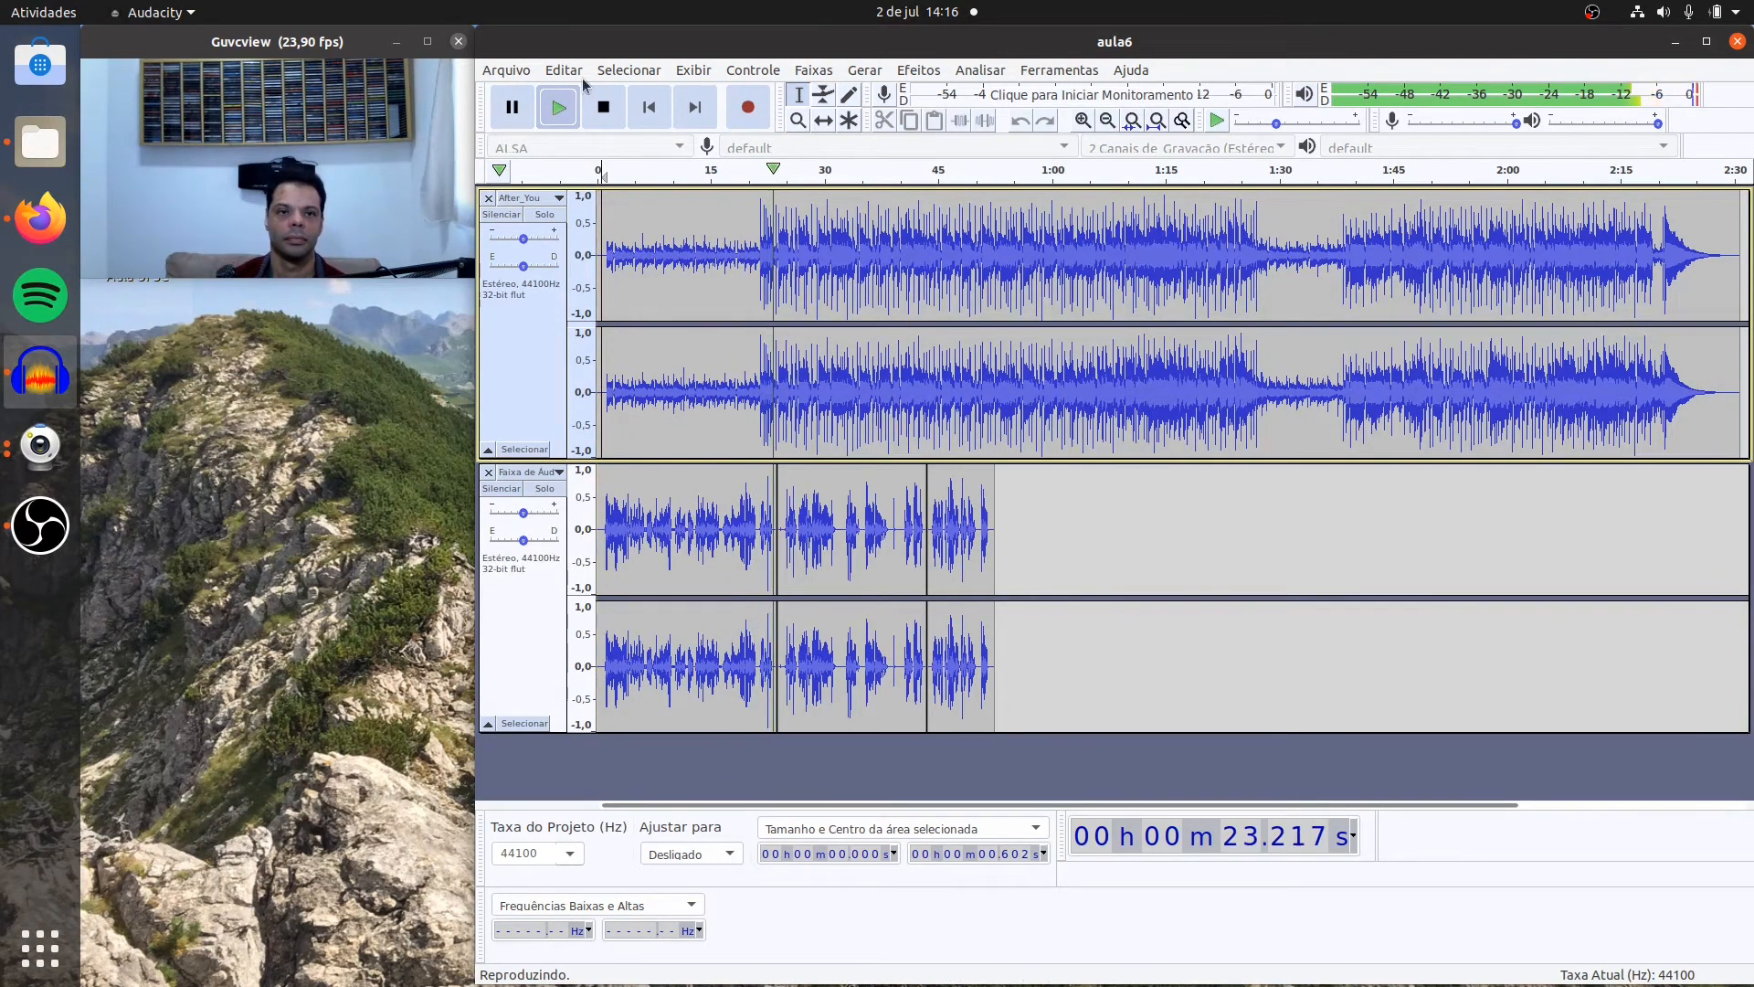
{"action": "left_click", "coordinate": [604, 108]}
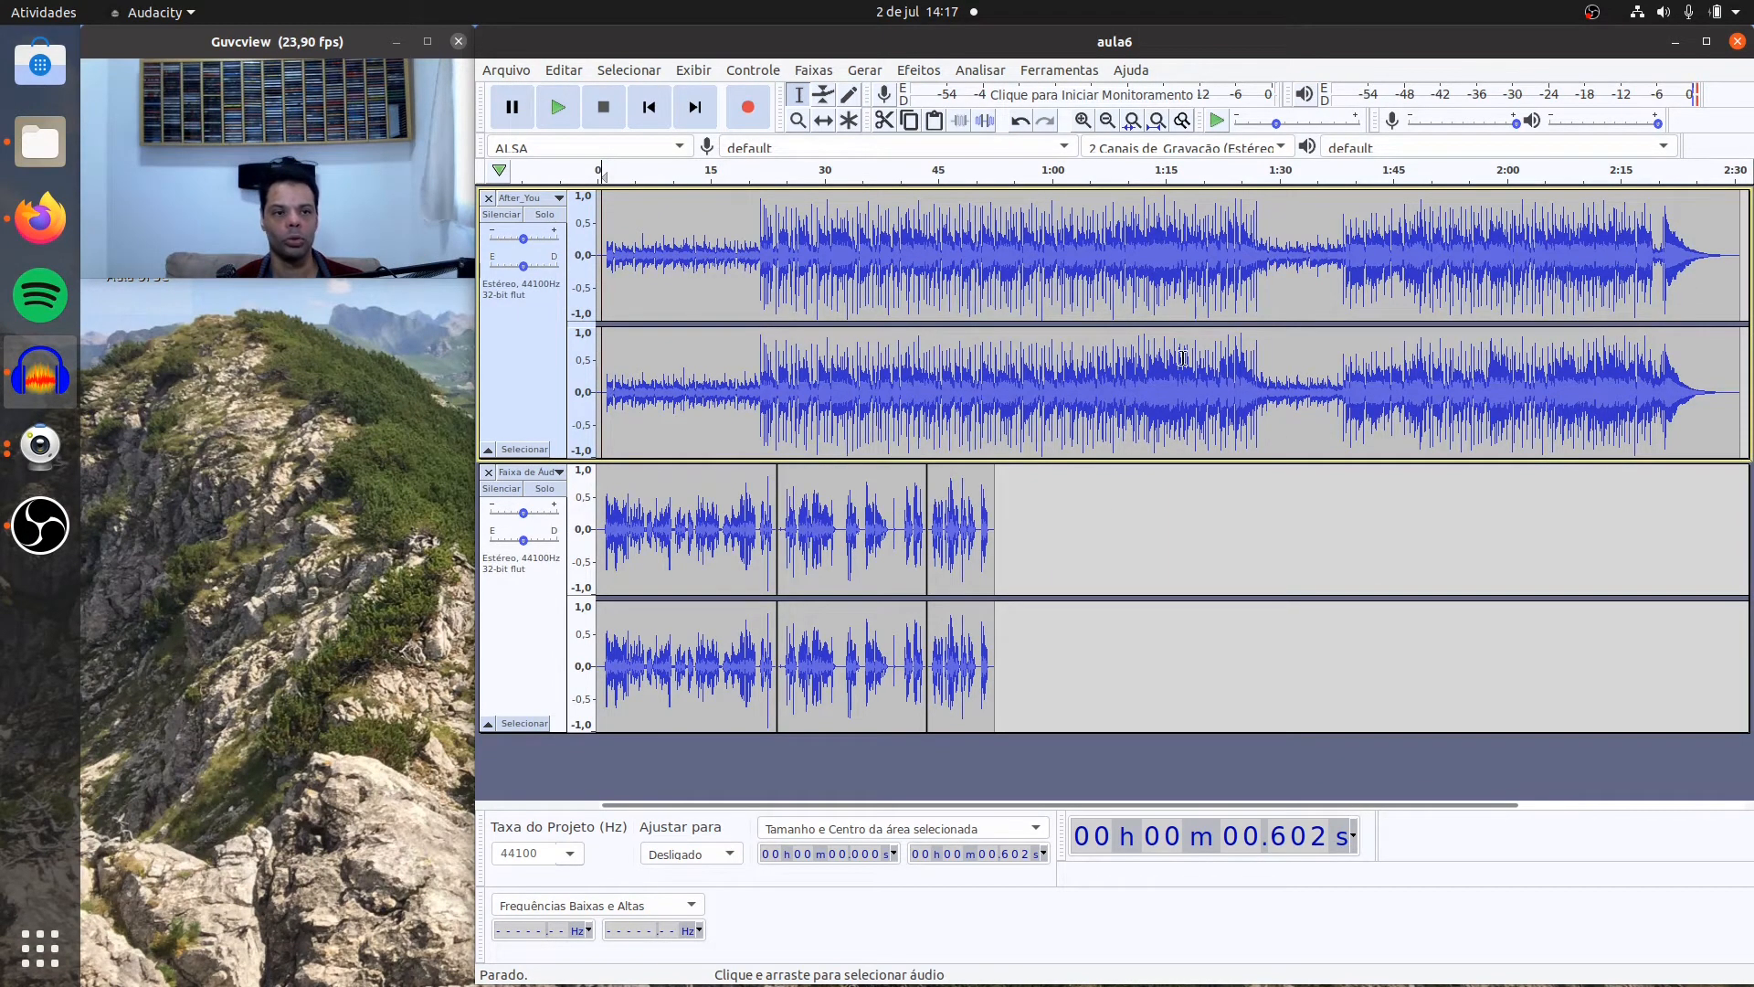
Step: Normalize both tracks over their full length to a -1.0 dB peak with DC offset removal, without treating stereo channels independently
{"action": "left_click", "coordinate": [595, 563]}
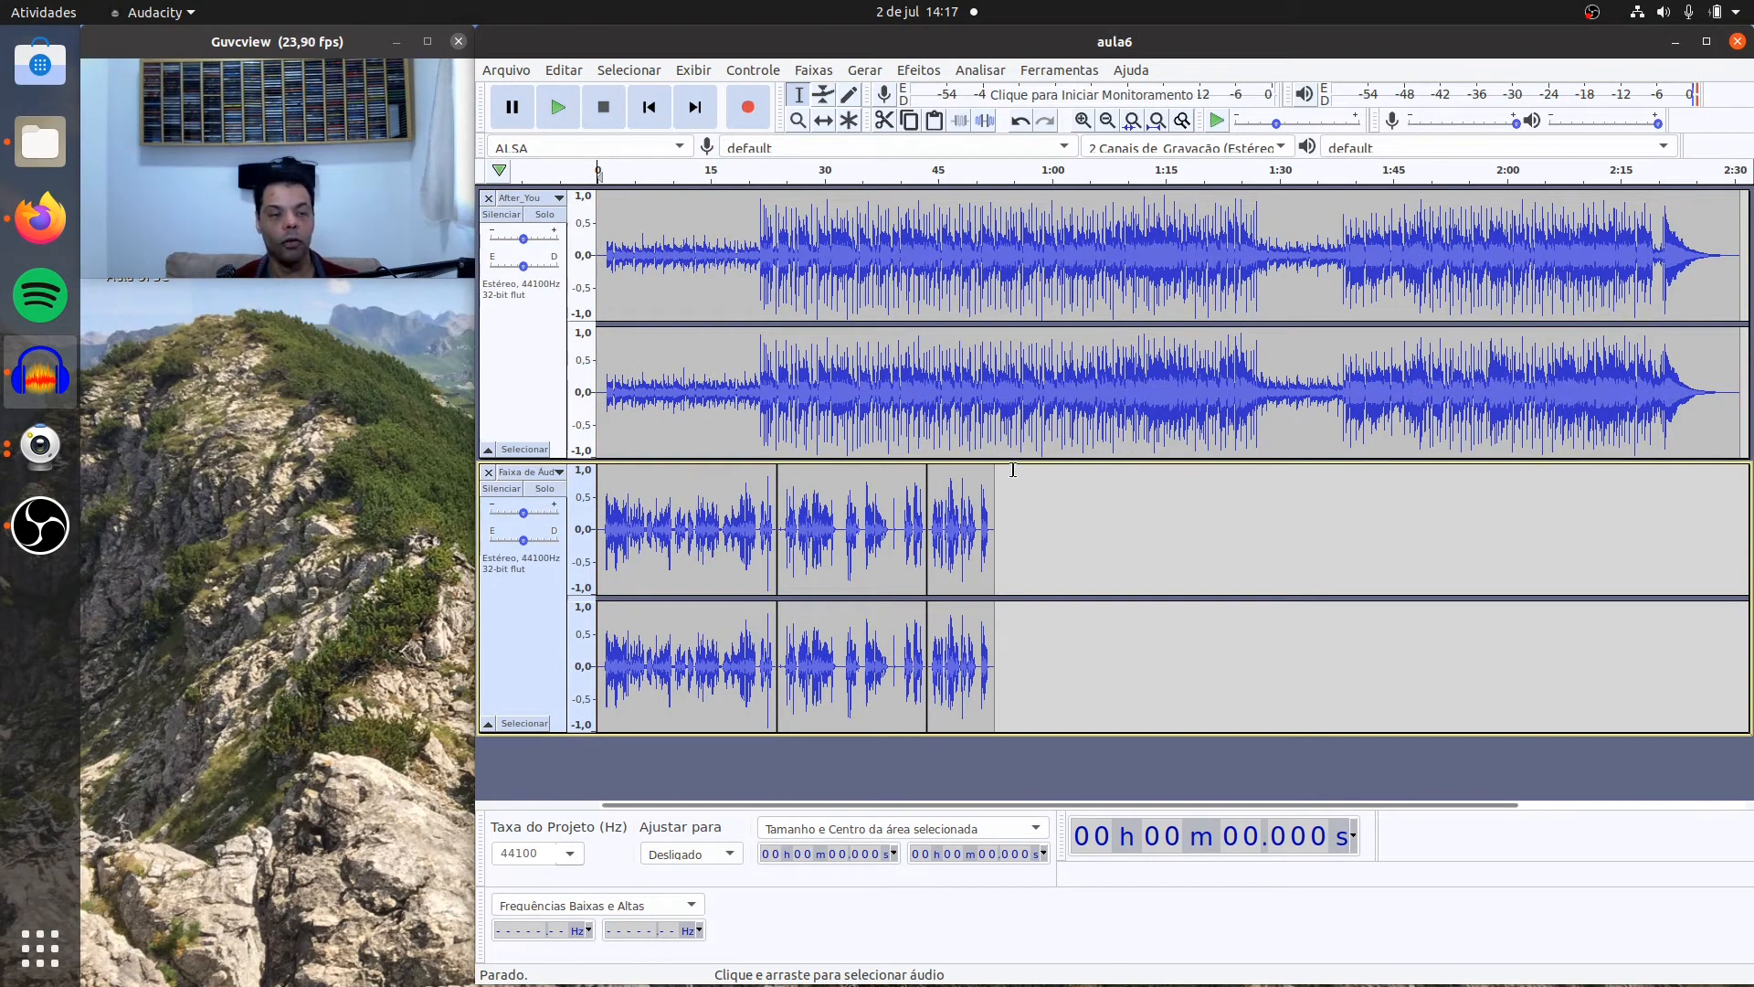
{"action": "key", "text": "shift"}
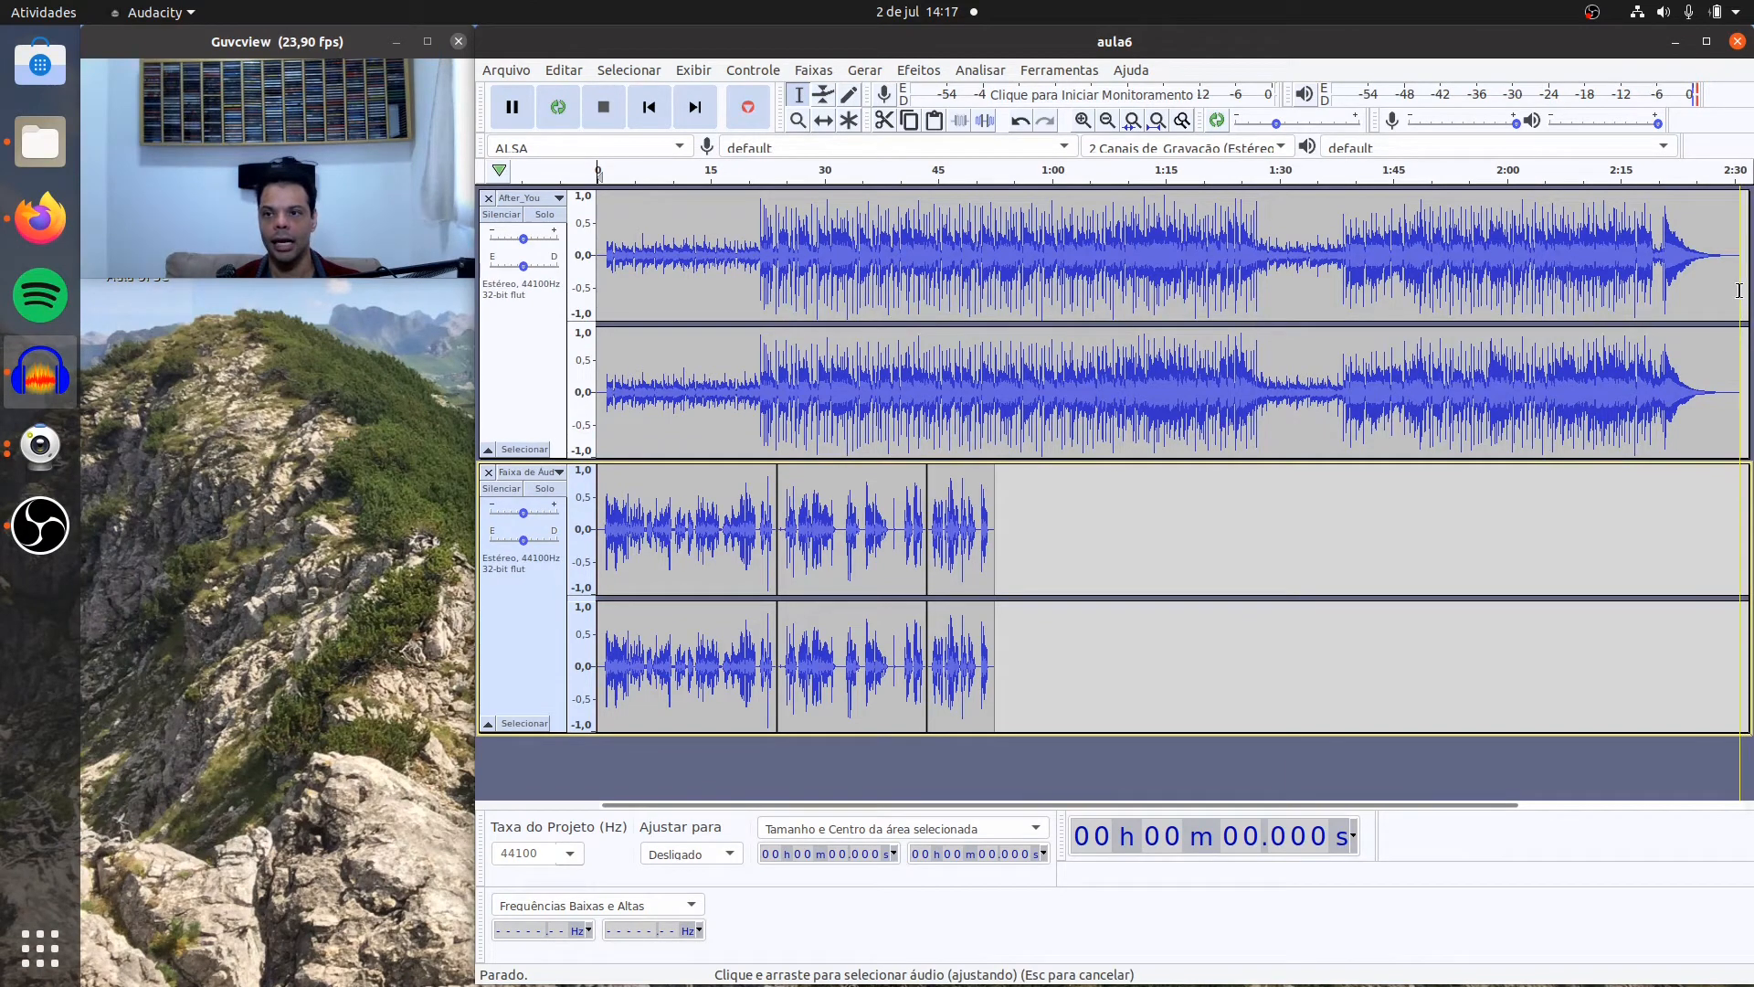
{"action": "left_click", "coordinate": [1738, 290], "text": "shift"}
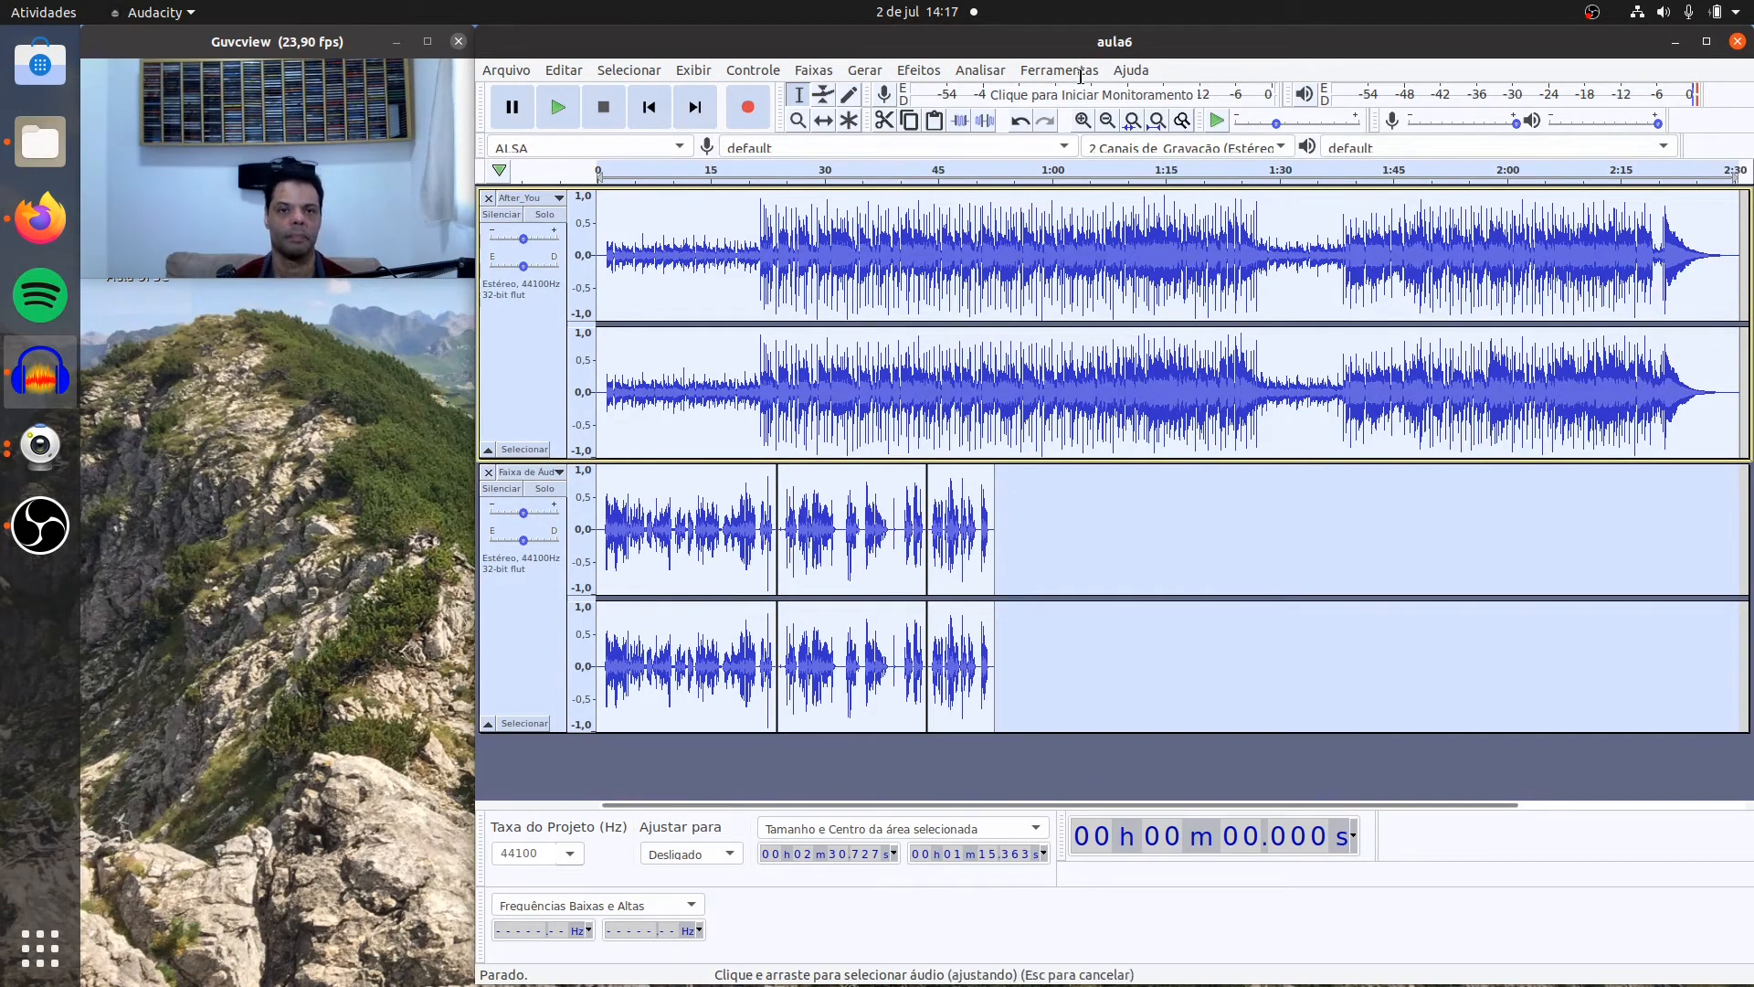
{"action": "left_click", "coordinate": [930, 73]}
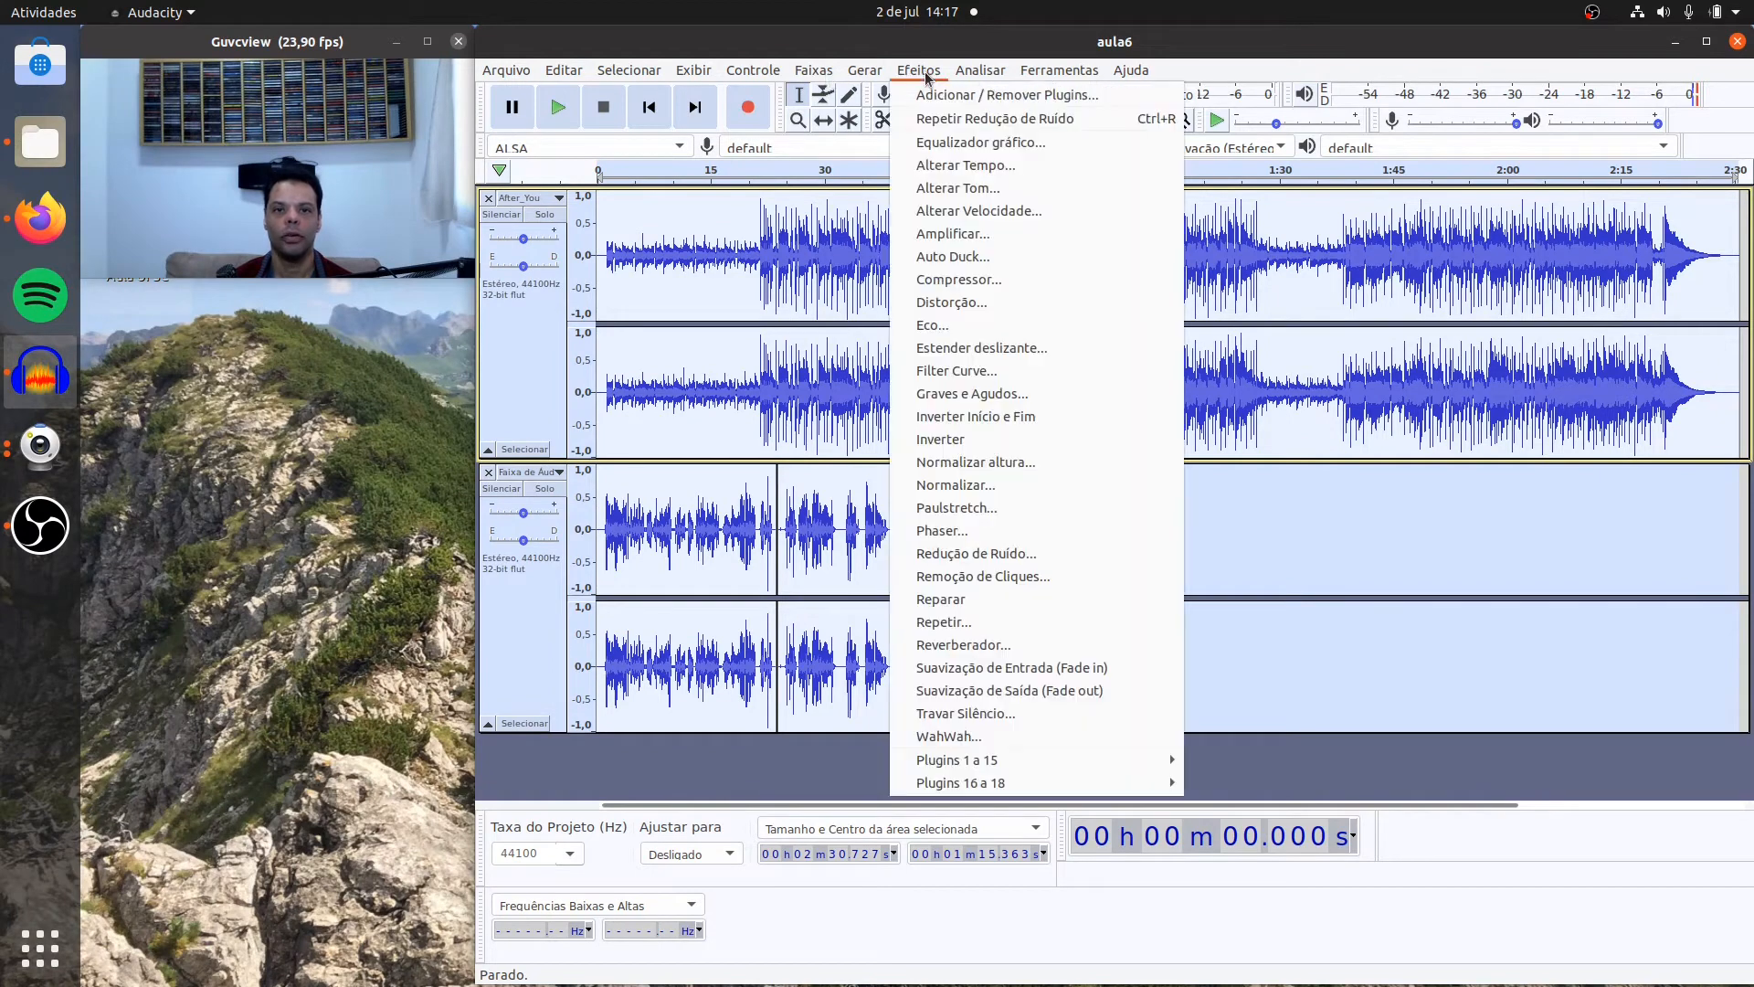
{"action": "left_click", "coordinate": [1001, 490]}
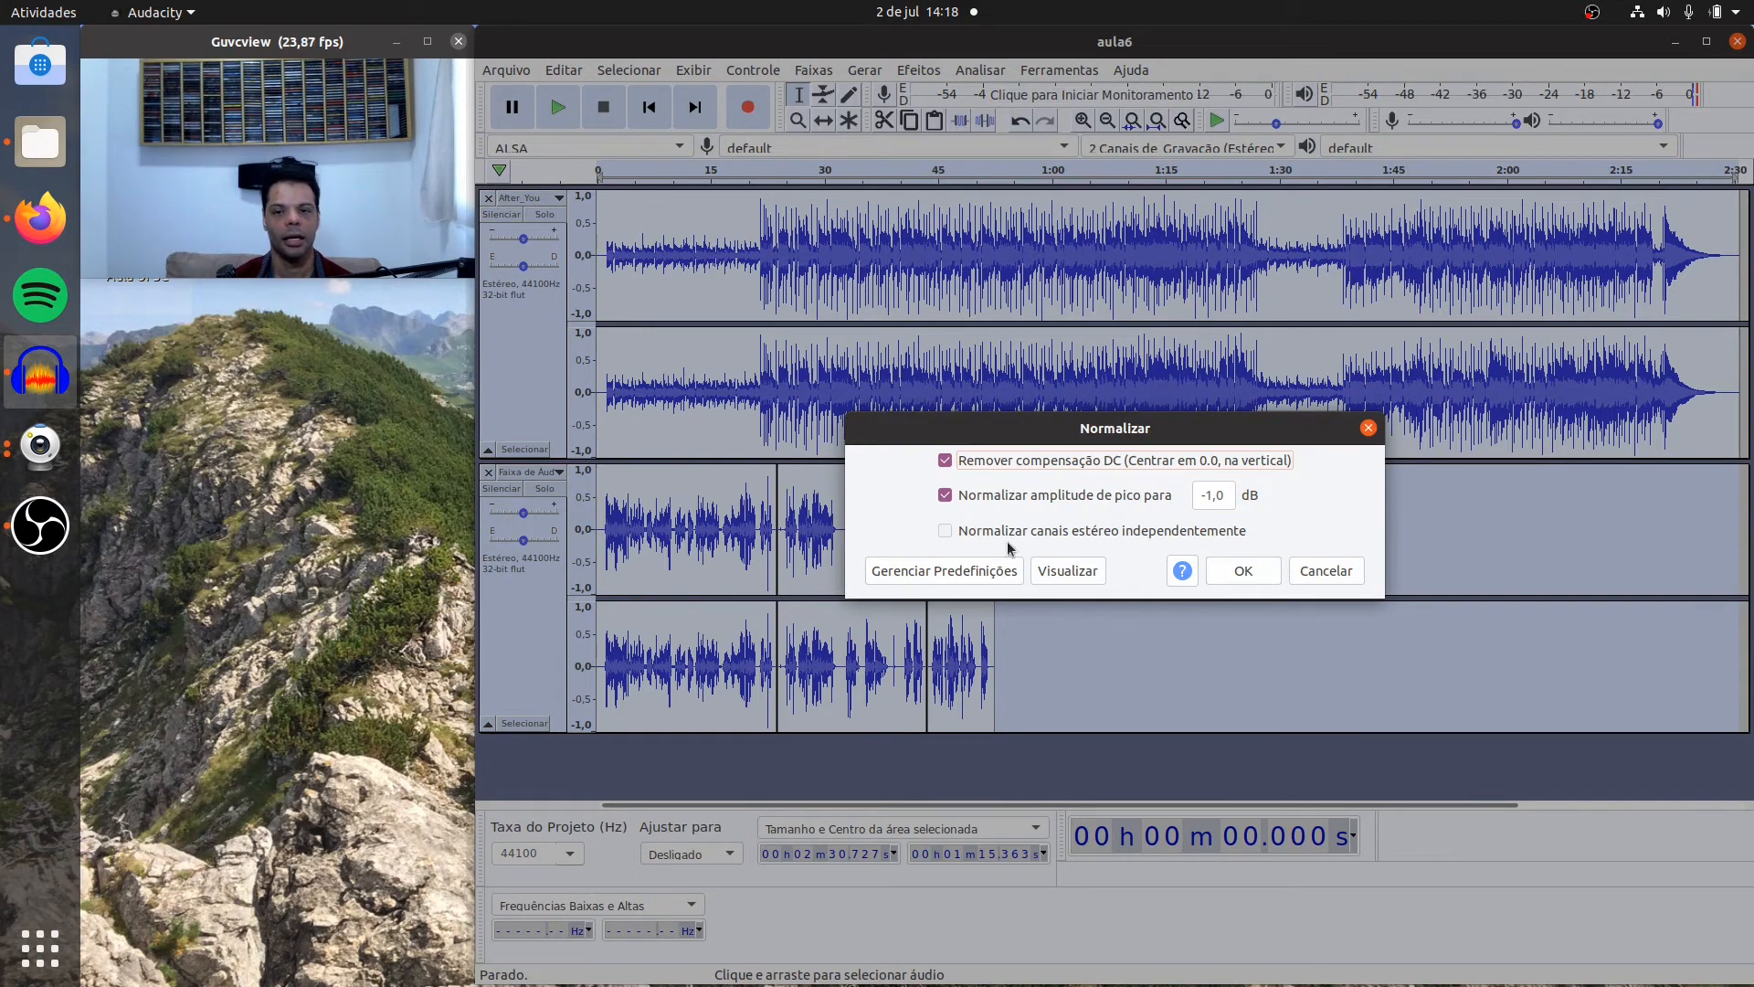
{"action": "left_click", "coordinate": [1244, 571]}
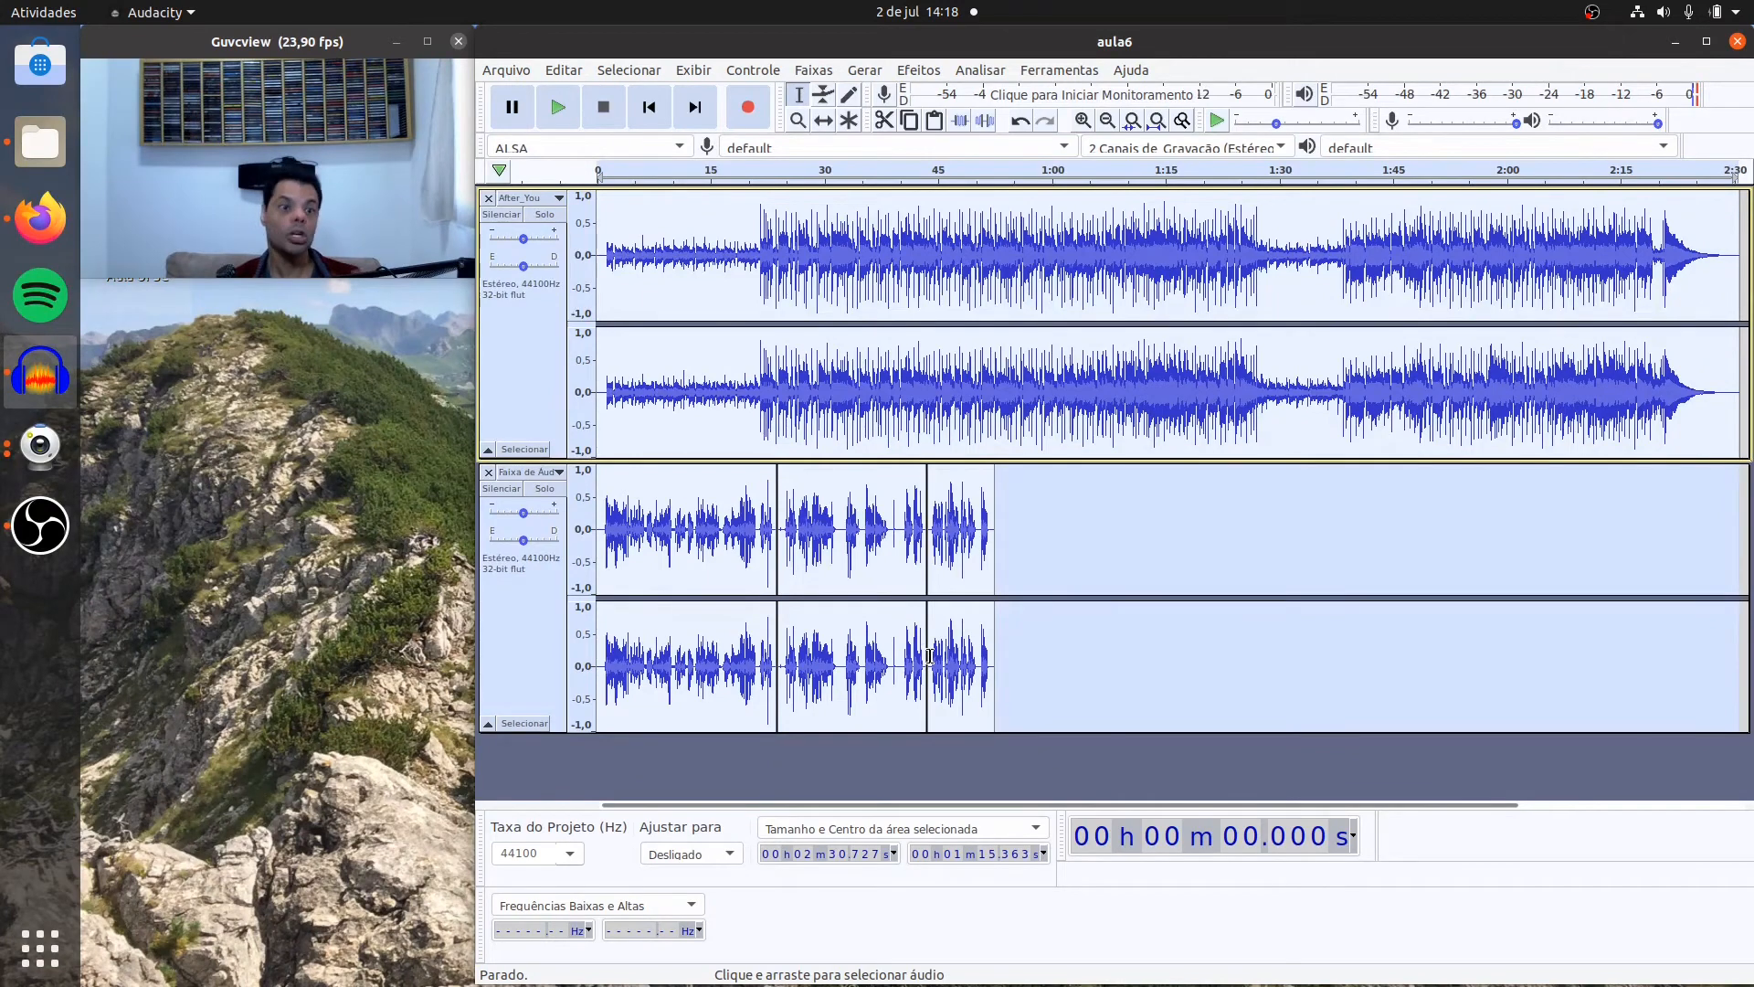
Step: Play the normalized tracks from about 19.9 s to judge the balance between music and voice
{"action": "left_click", "coordinate": [748, 197]}
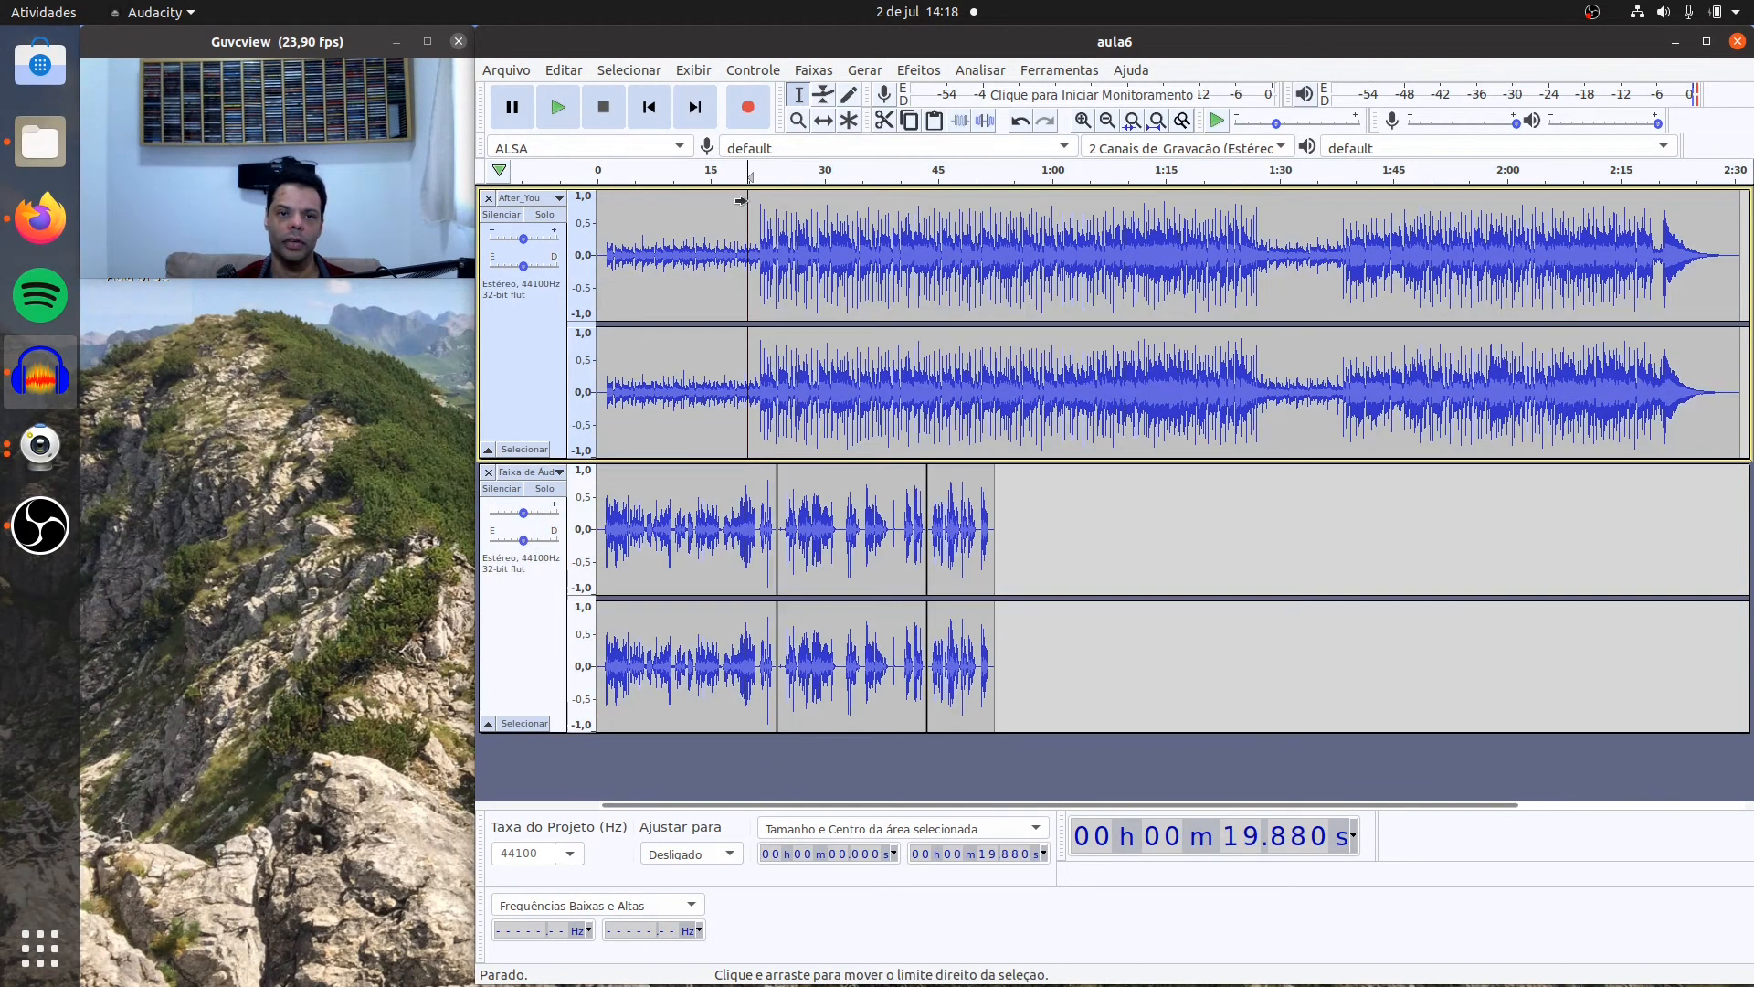
{"action": "left_click", "coordinate": [559, 107]}
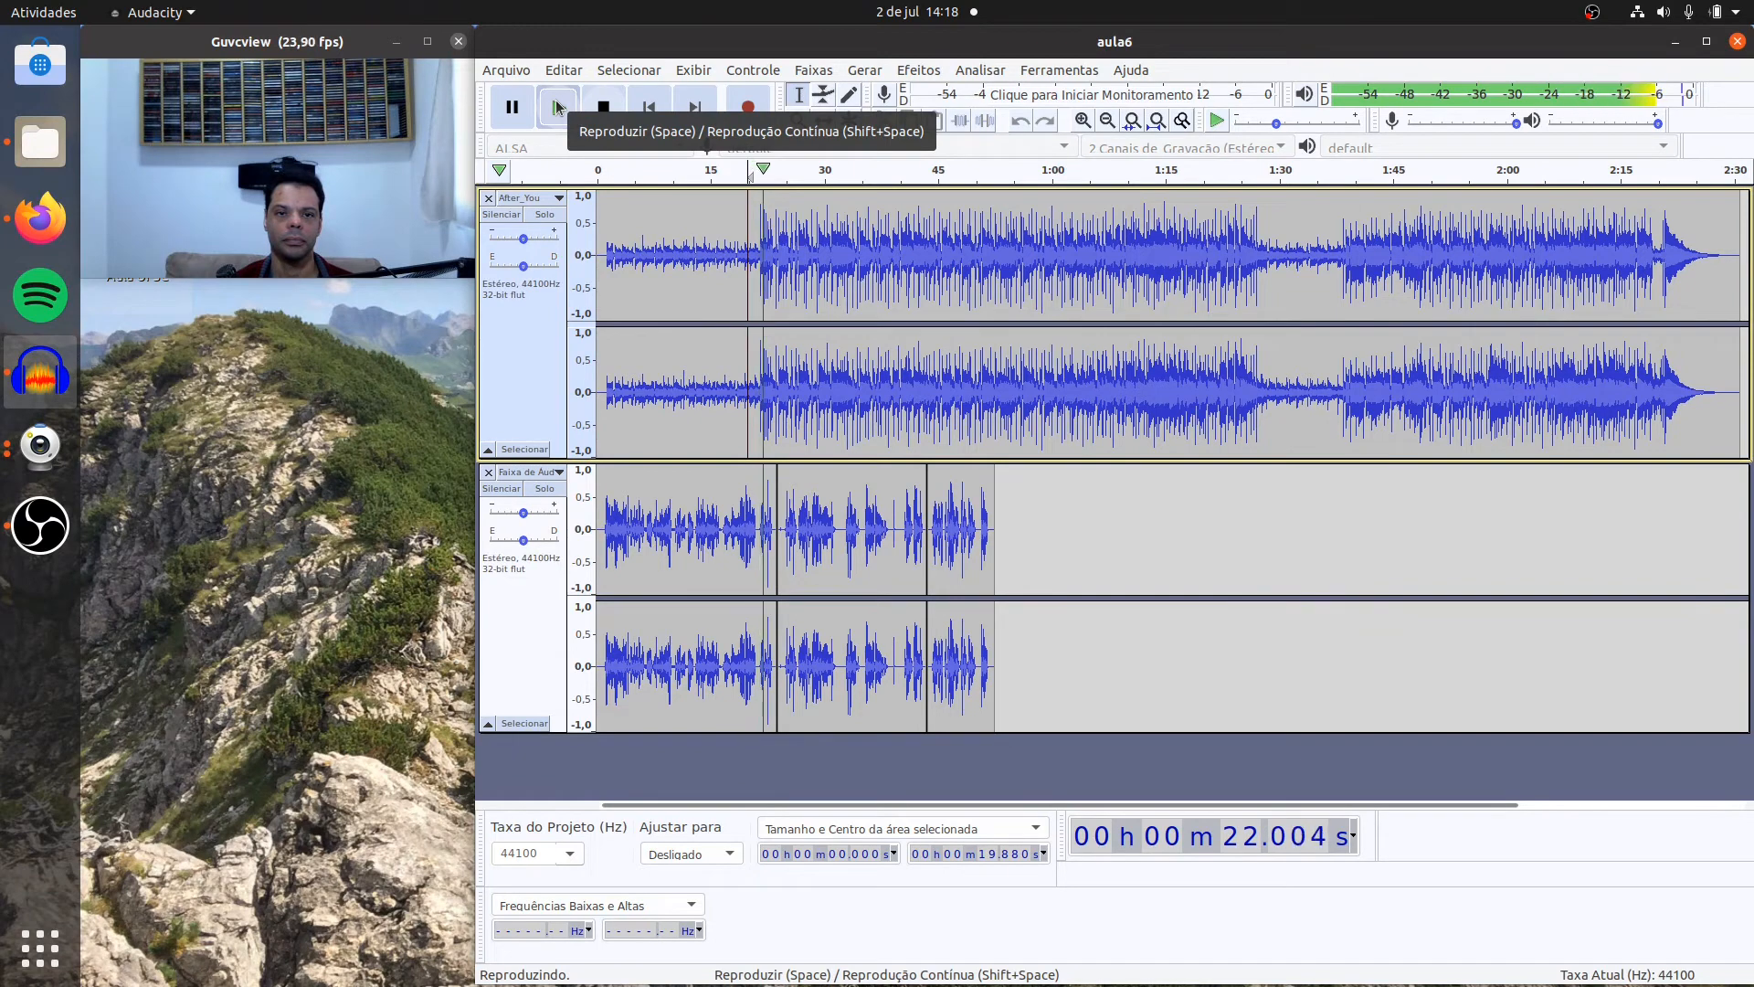
{"action": "left_click", "coordinate": [604, 108]}
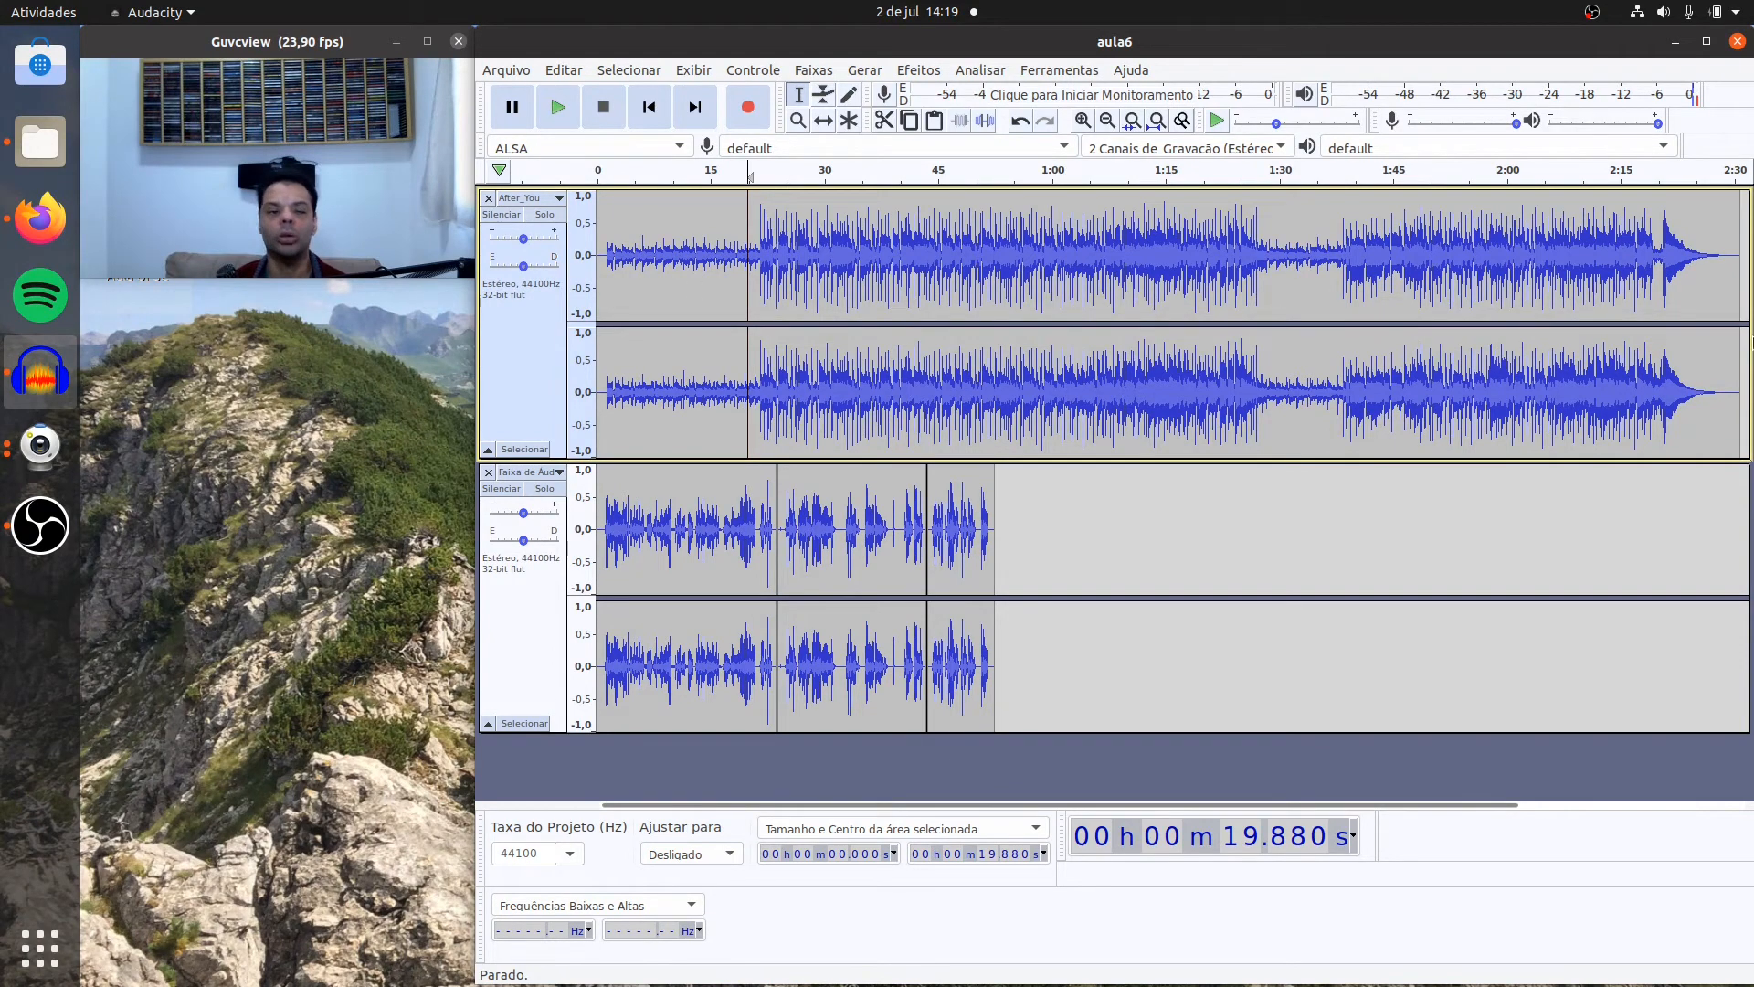
Step: Lower the gain of the After_You music track slightly and play the mix from about 15.9 s
{"action": "left_click", "coordinate": [524, 245]}
{"action": "left_click_drag", "start_coordinate": [523, 244], "coordinate": [518, 245]}
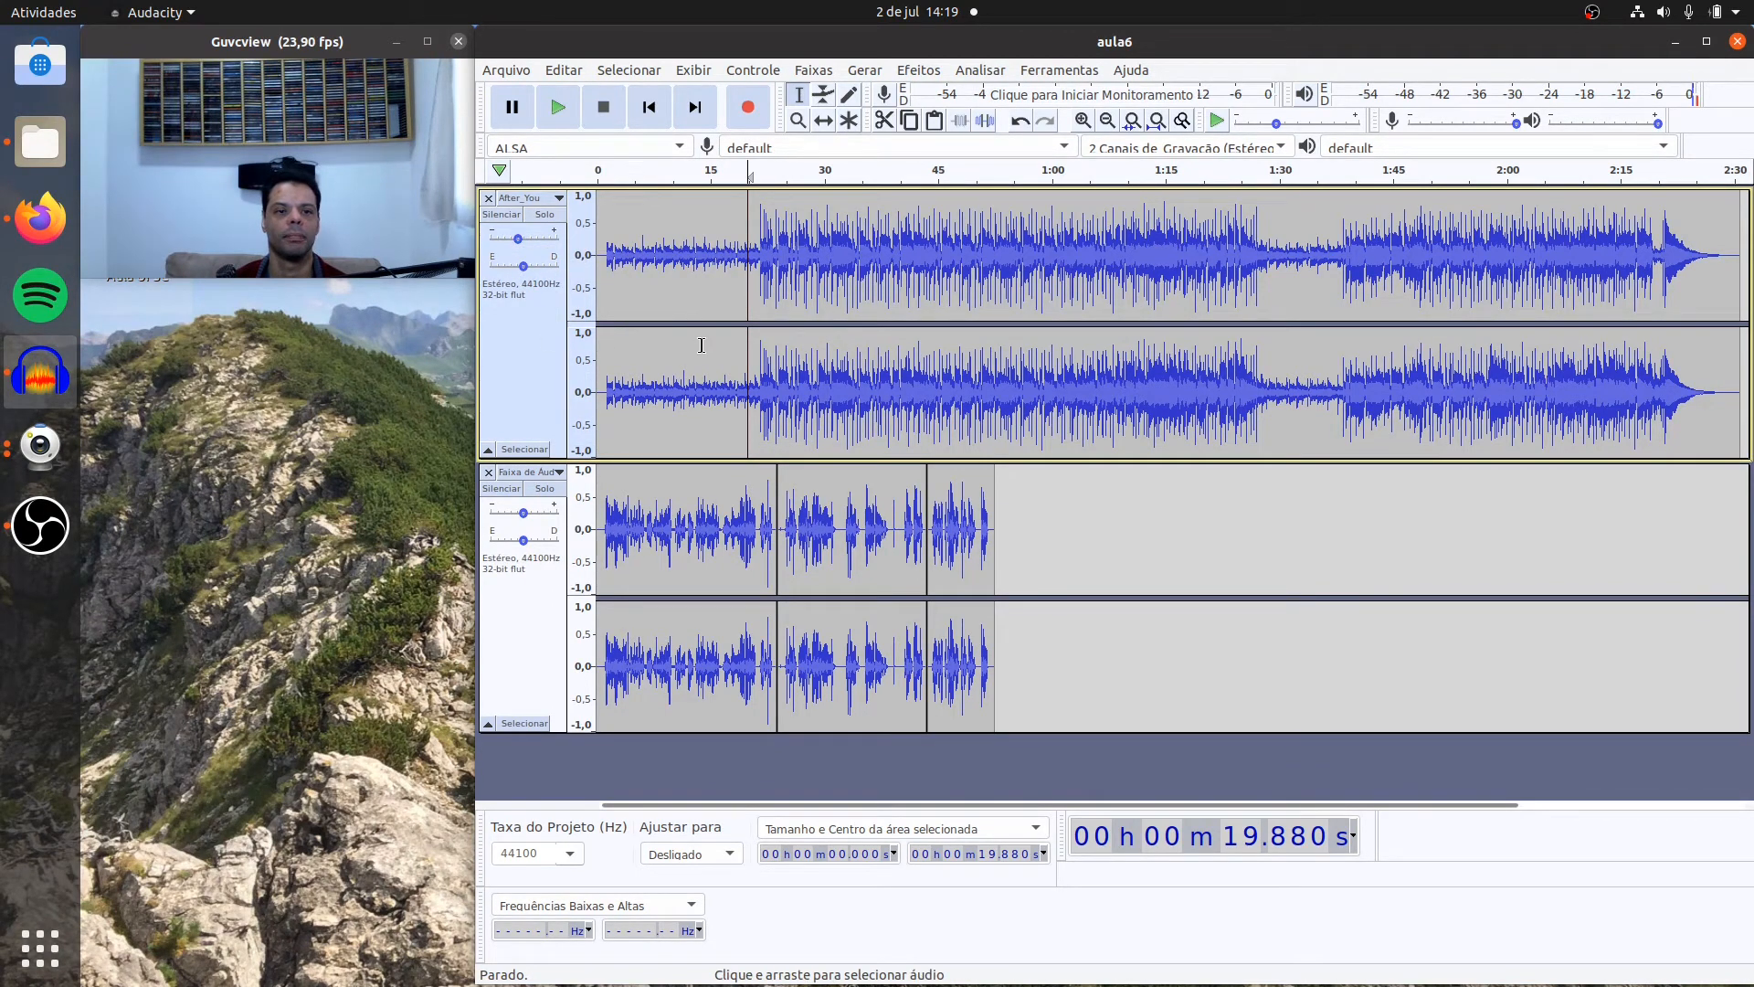
{"action": "left_click", "coordinate": [717, 224]}
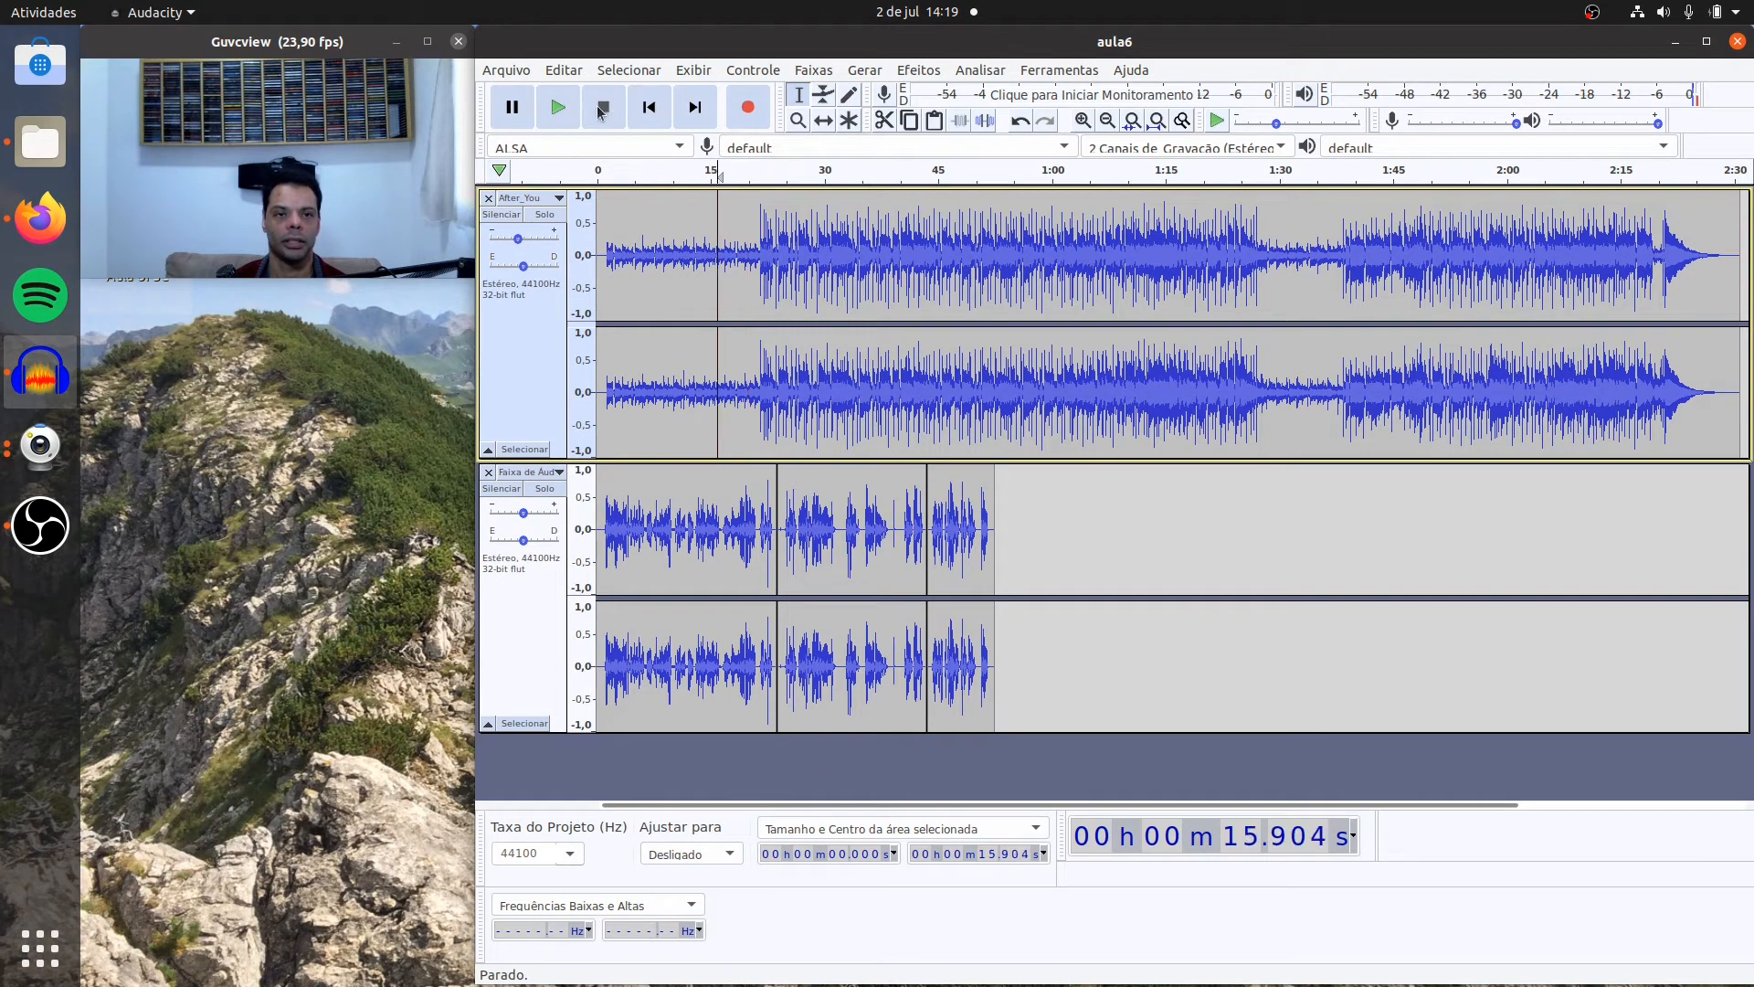
{"action": "left_click", "coordinate": [558, 107]}
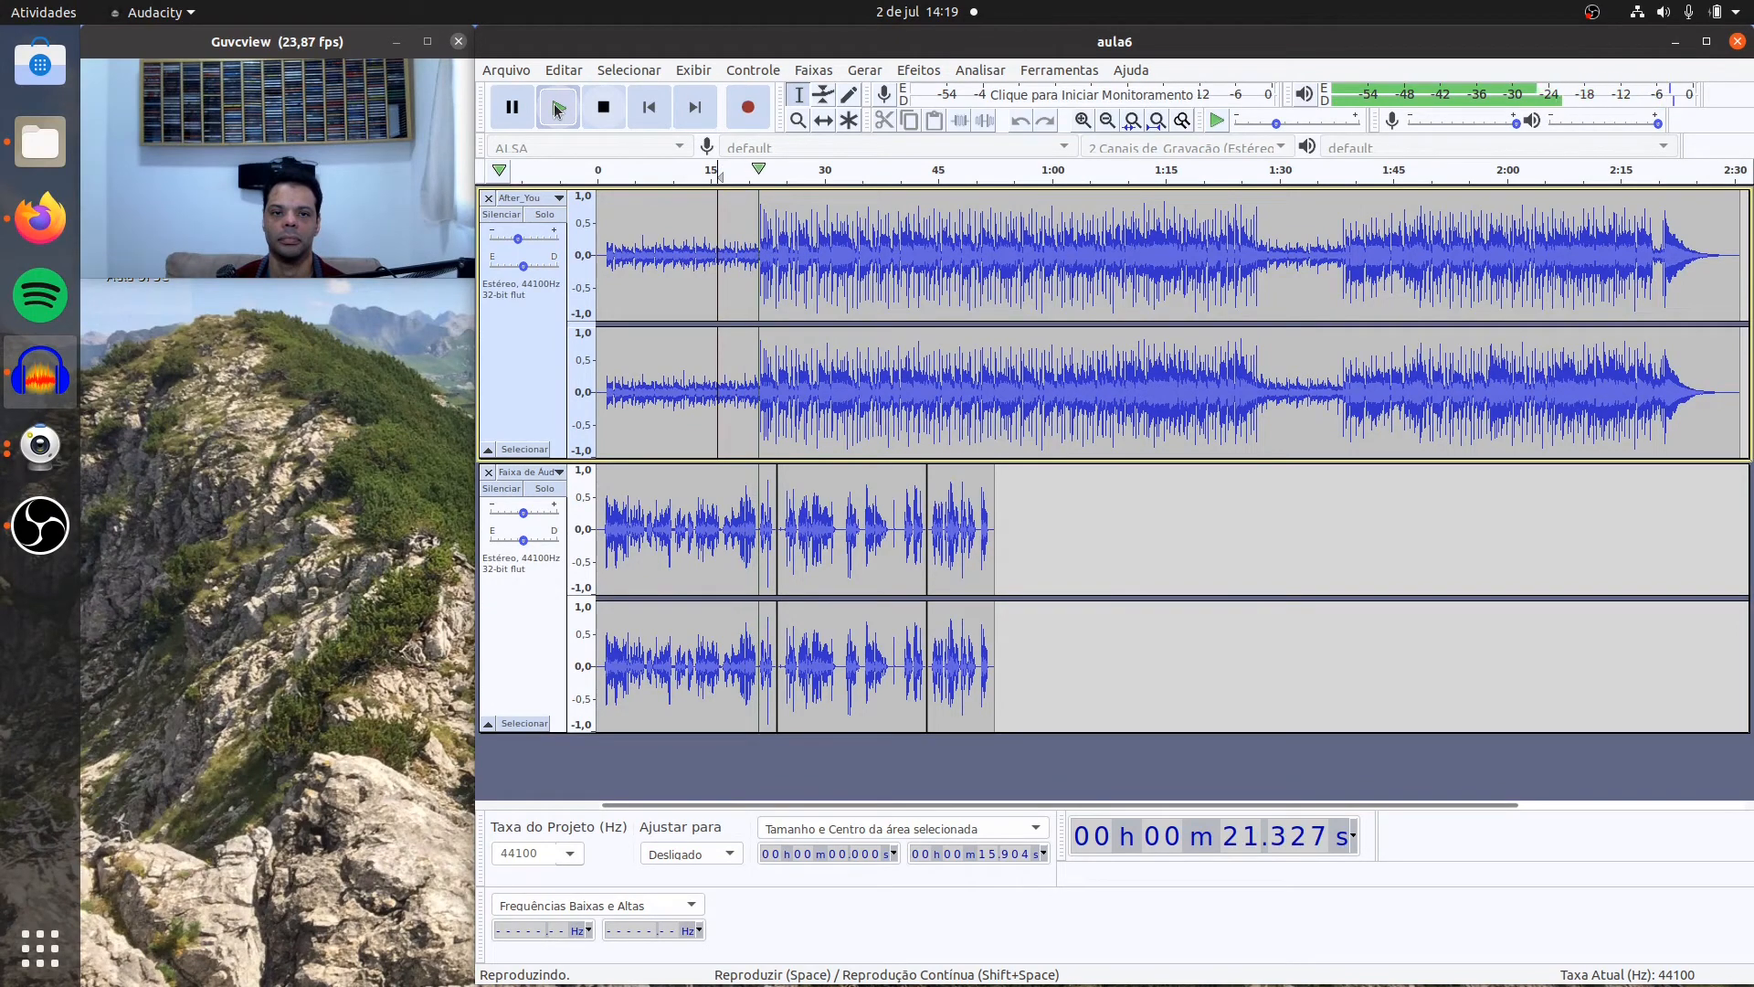
Step: Lower the gain of the After_You music track to -9.0 dB and play the mix from about 17.2 s
{"action": "left_click", "coordinate": [603, 107]}
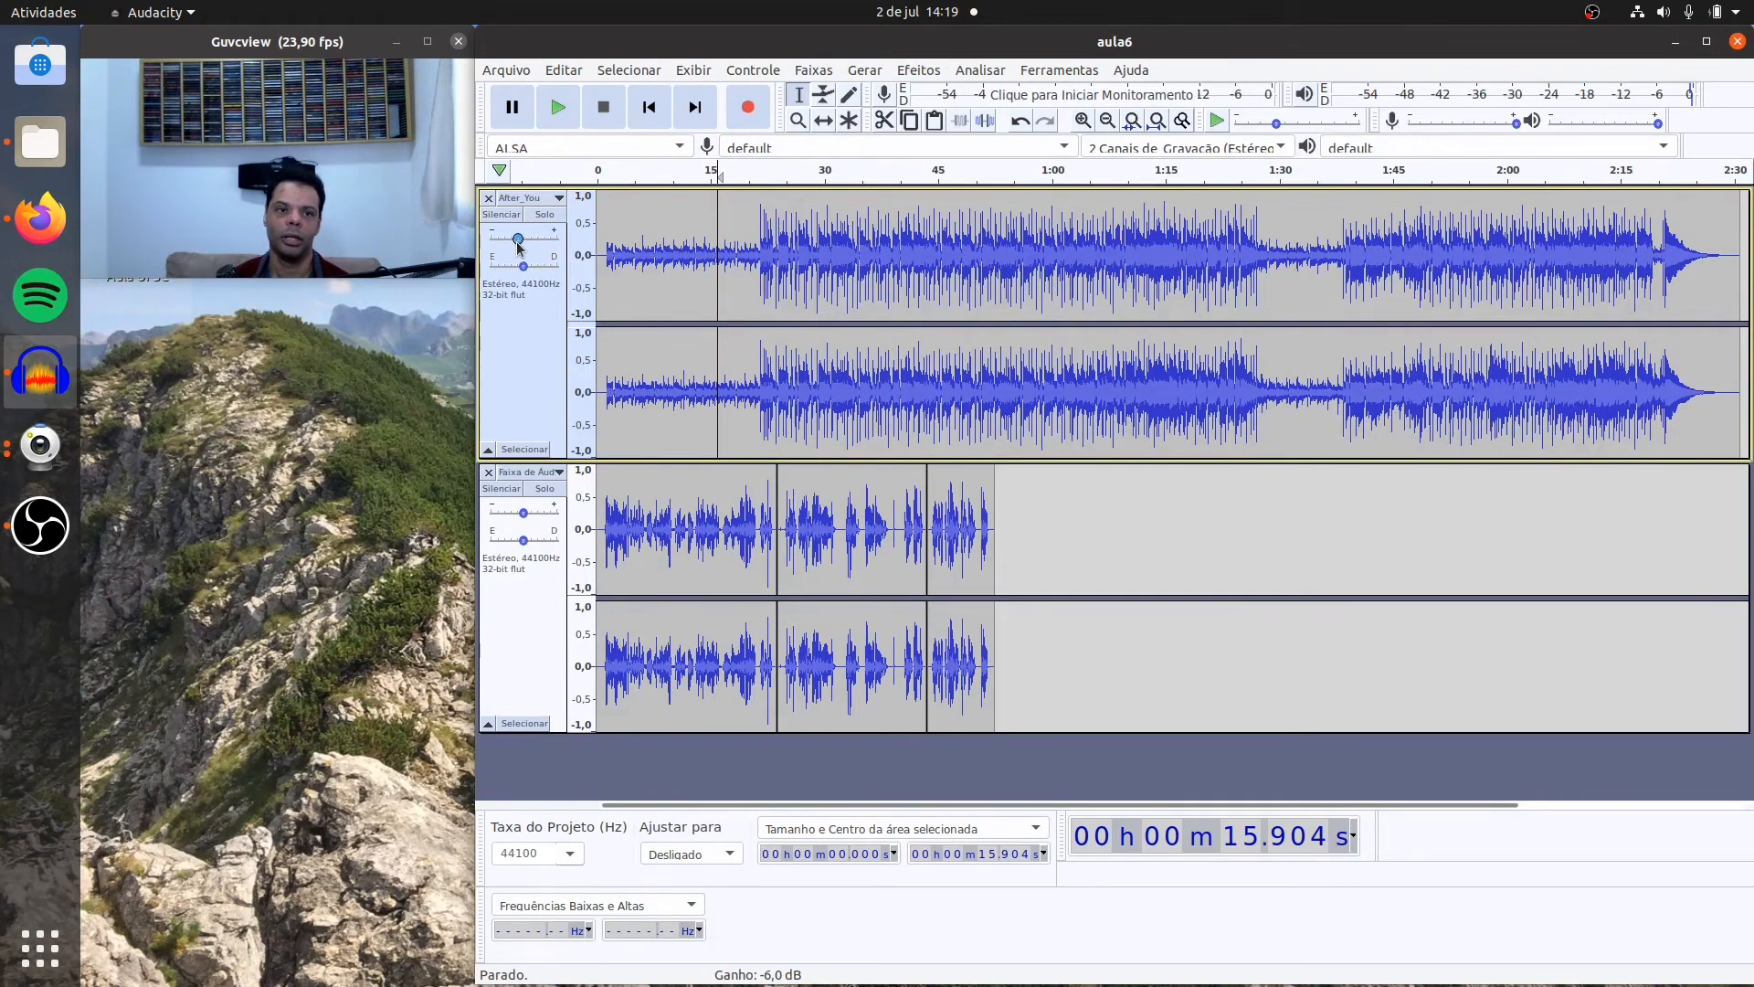
{"action": "left_click_drag", "start_coordinate": [517, 244], "coordinate": [514, 247]}
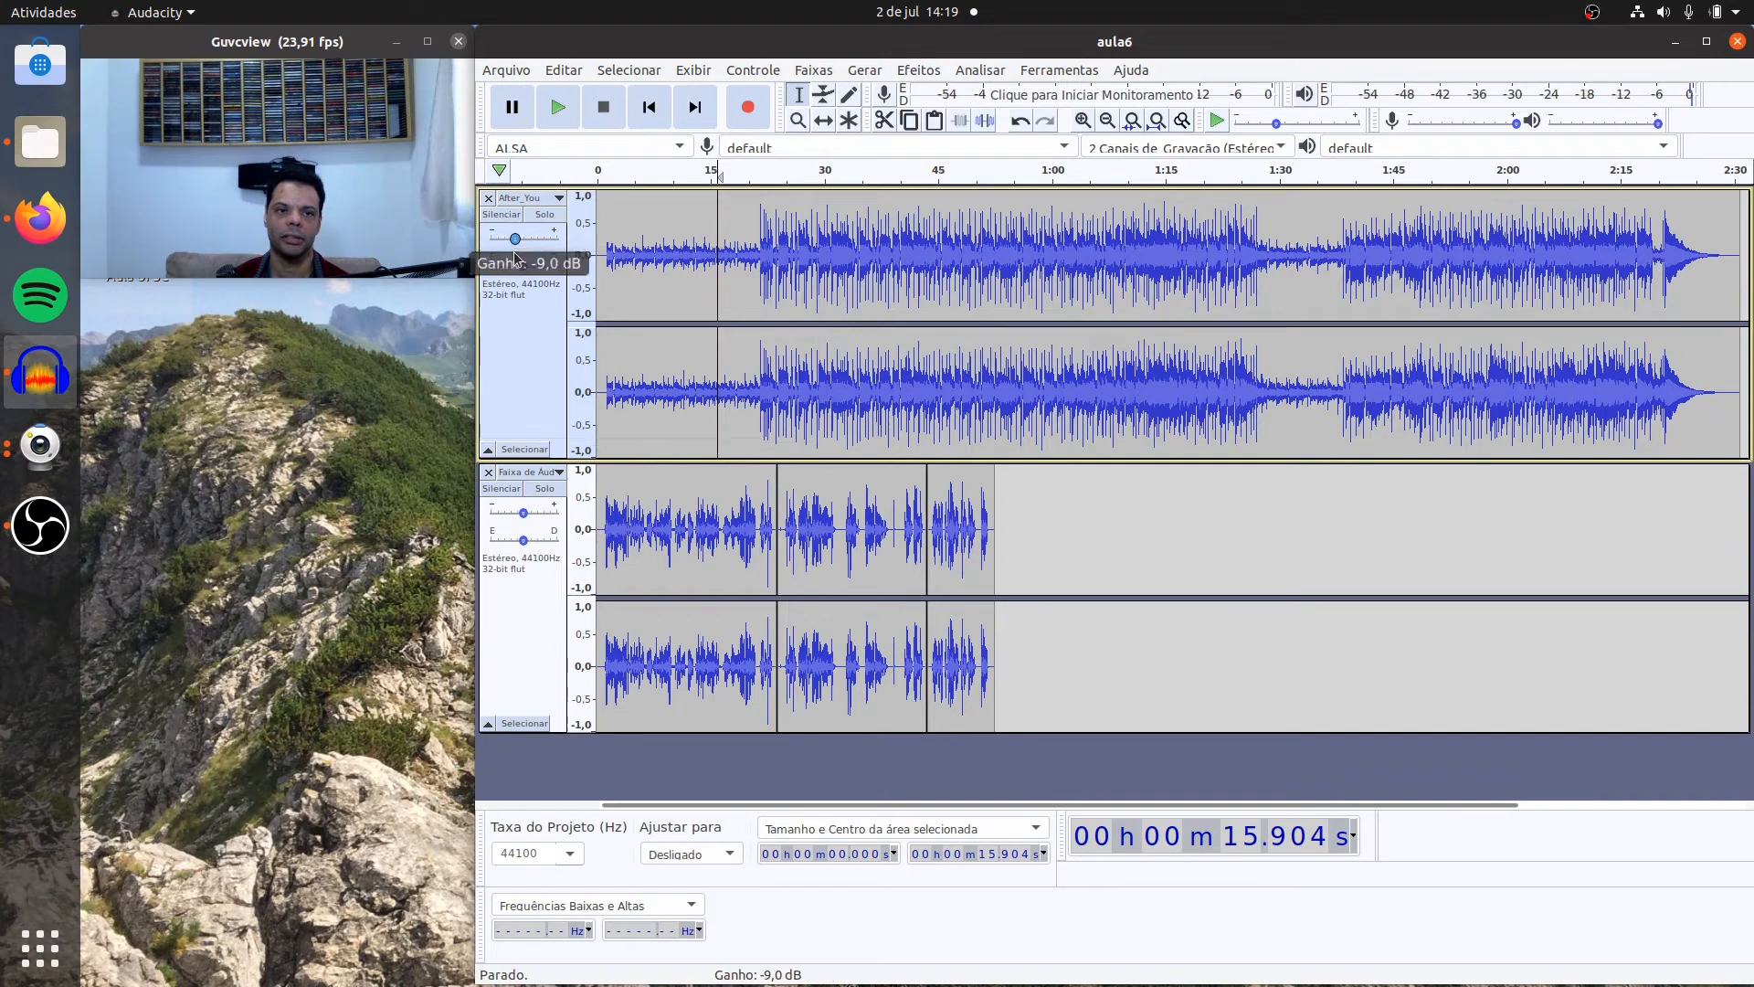
{"action": "left_click", "coordinate": [729, 248]}
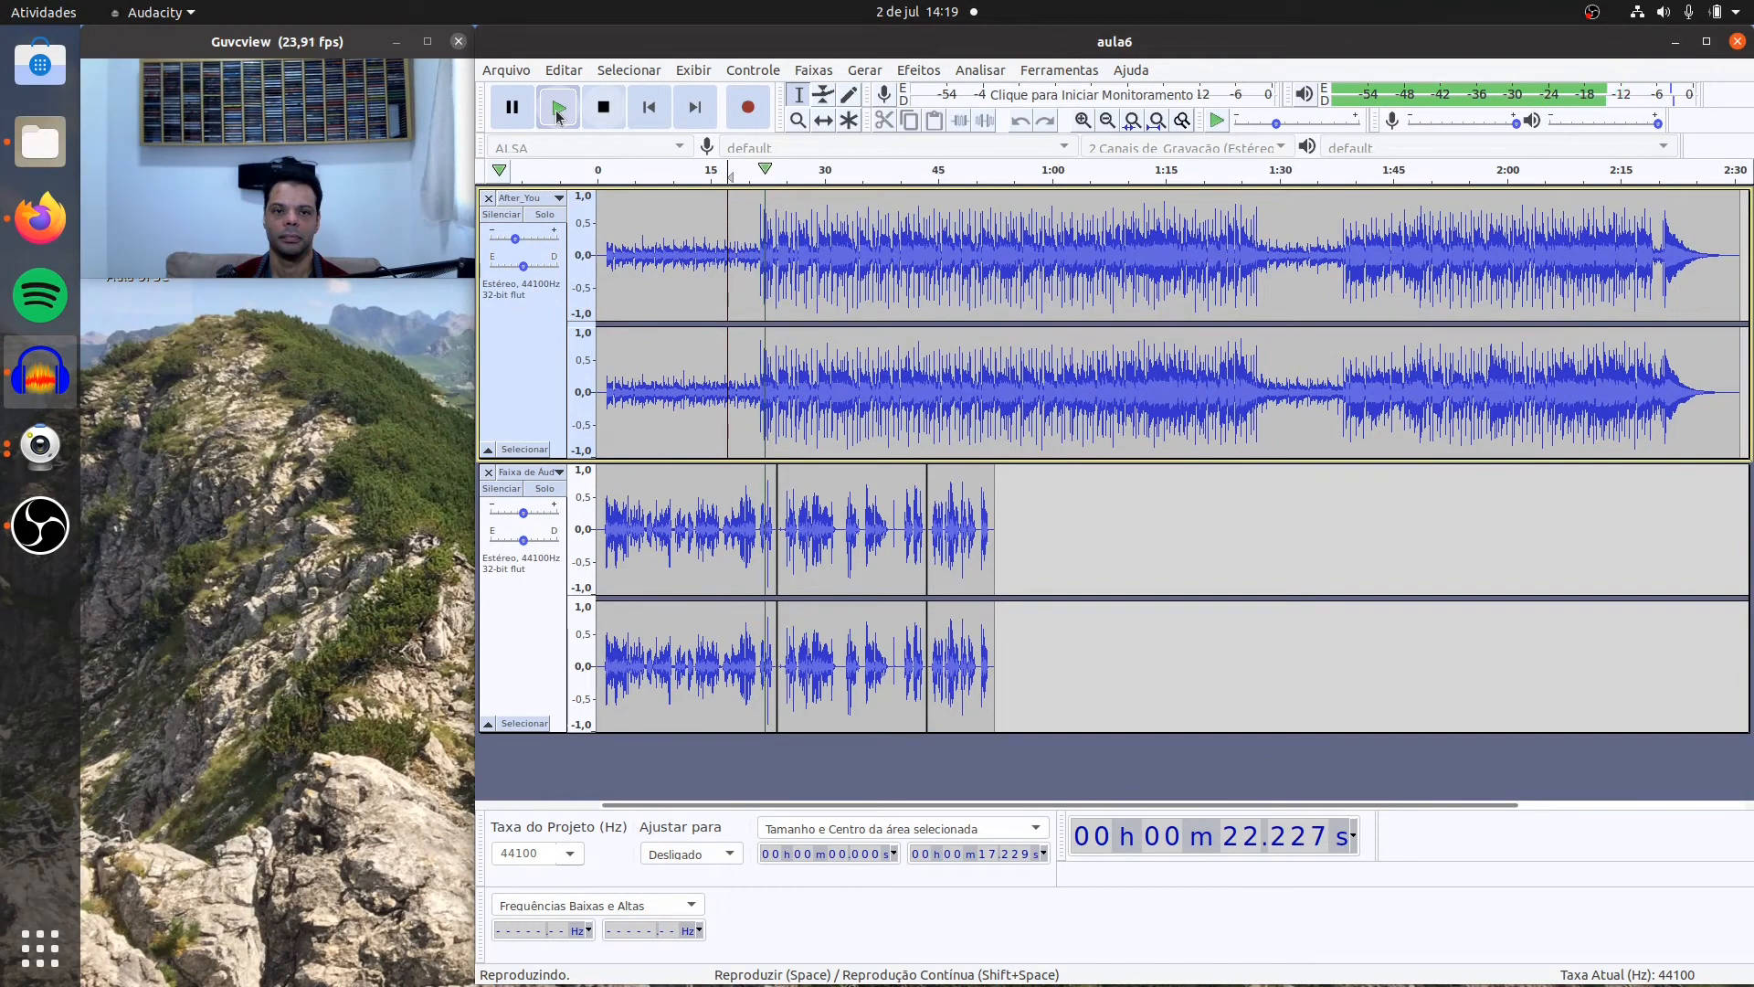
{"action": "left_click", "coordinate": [603, 108]}
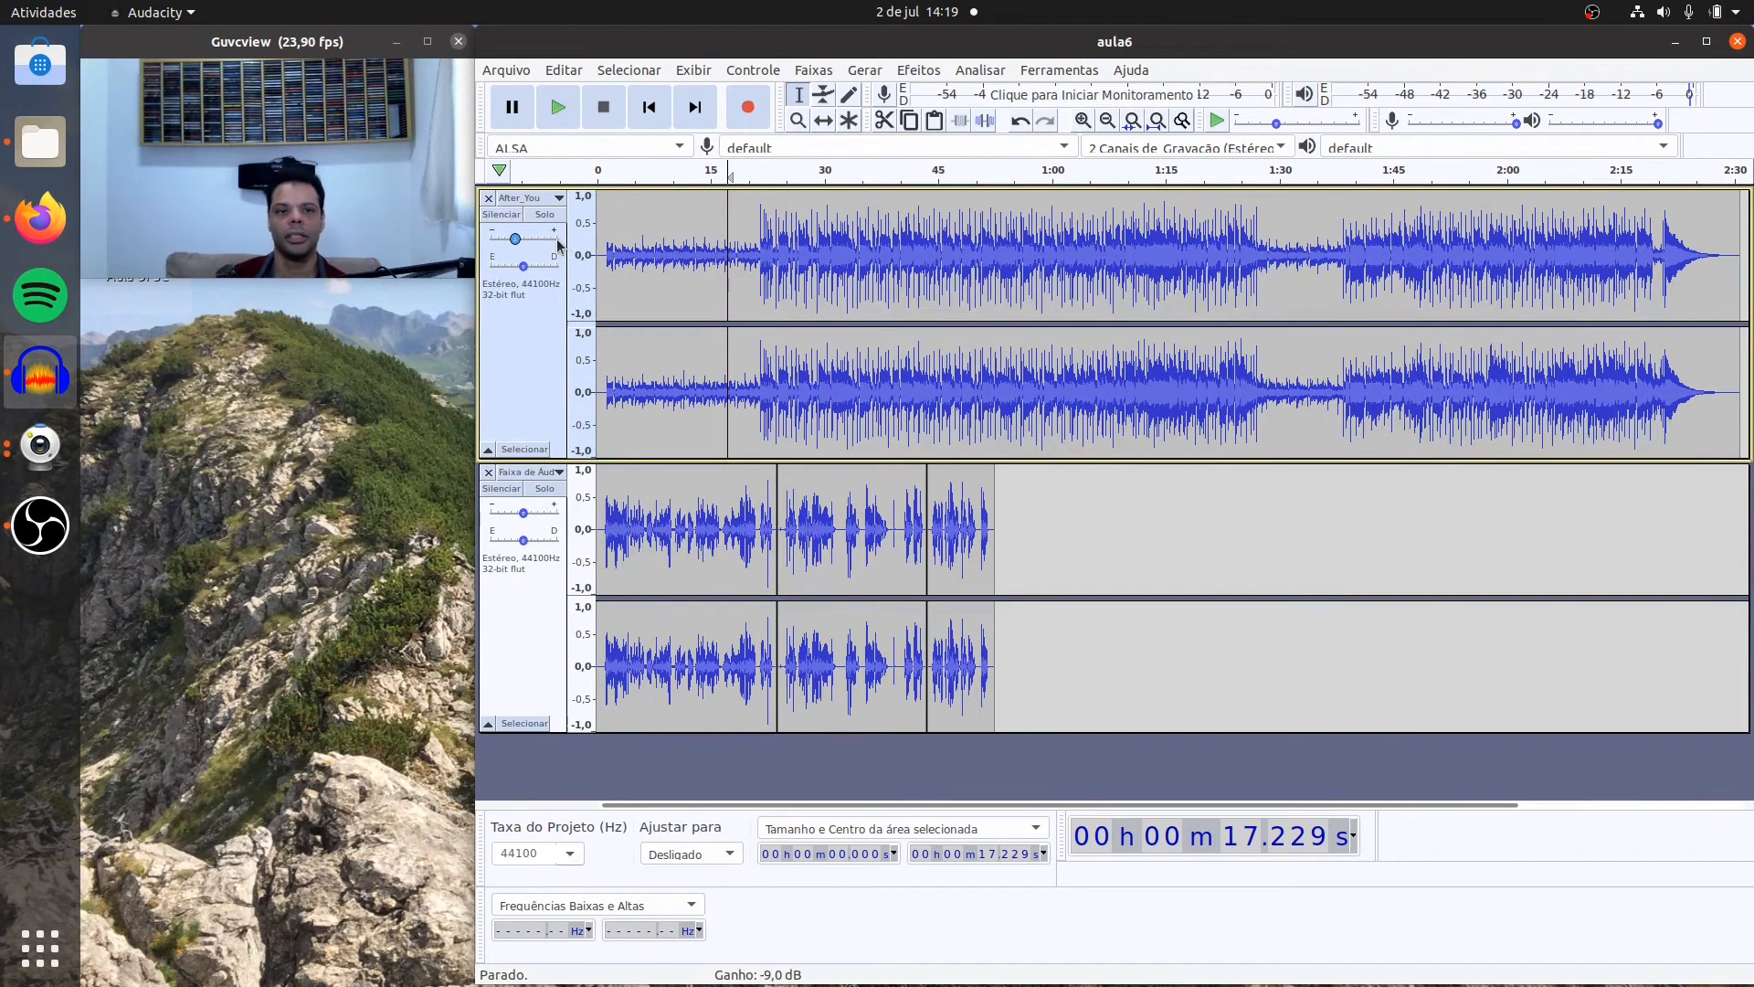
{"action": "mouse_move", "coordinate": [558, 245]}
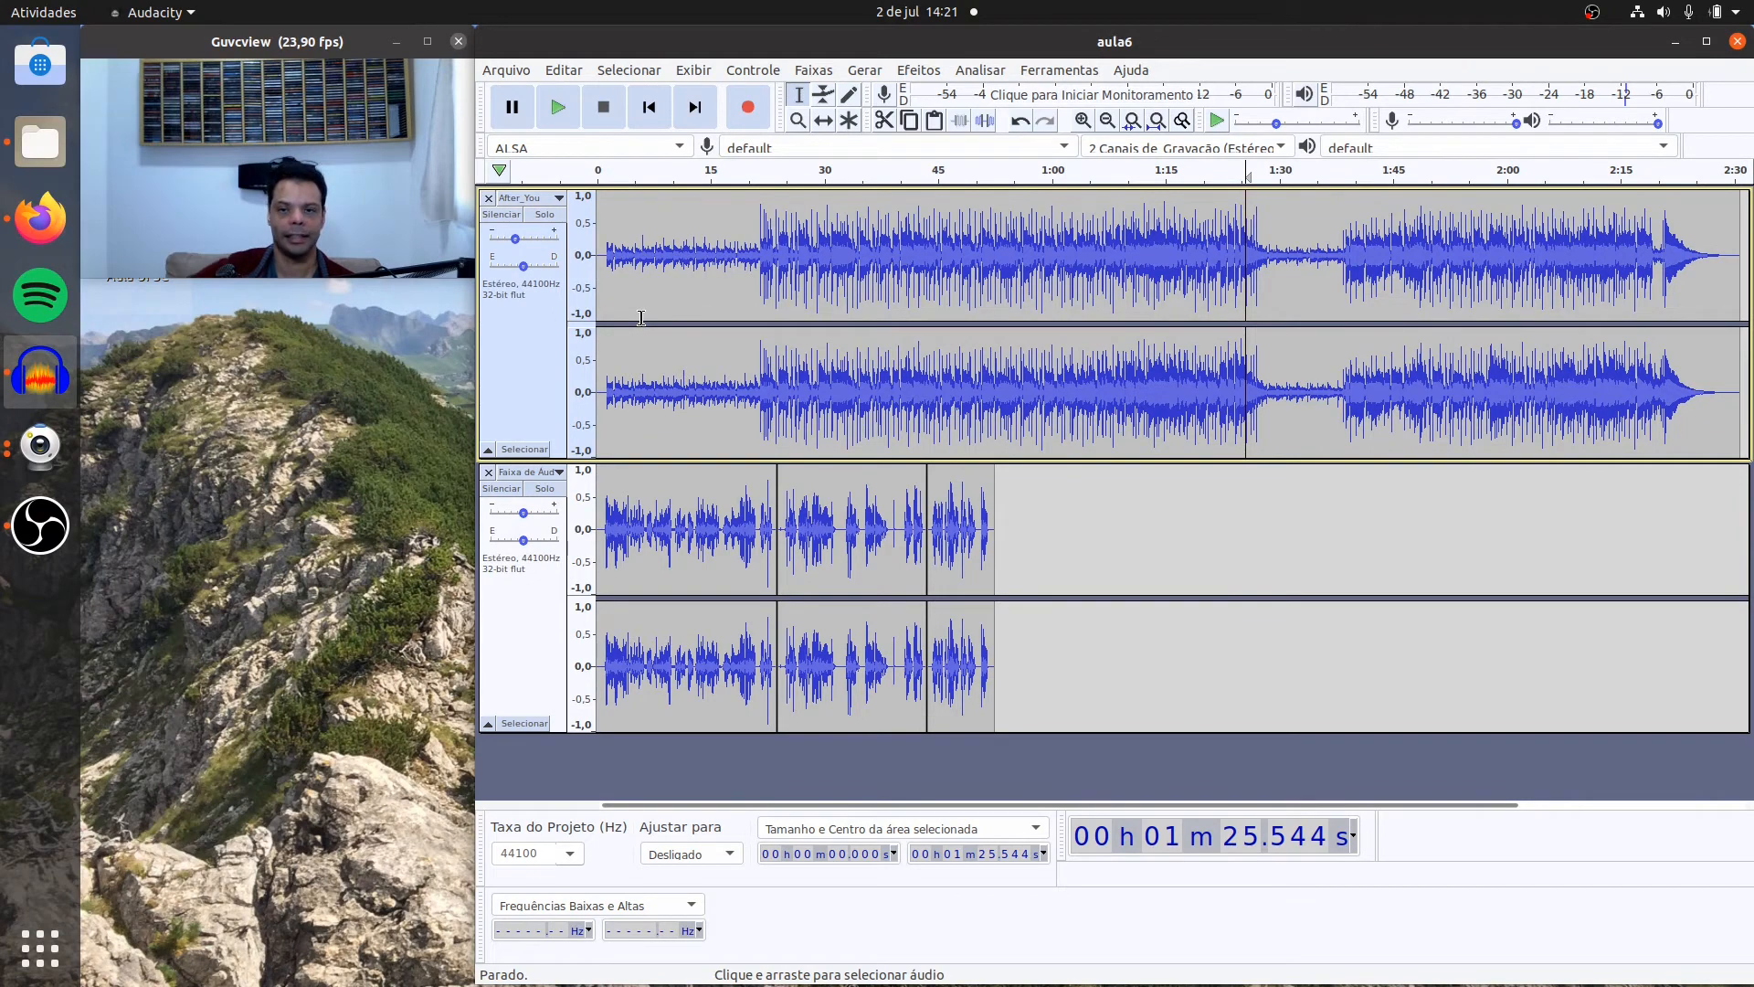
Step: Select about 12.3 s of the After_You music starting near 50.4 s and open the Click Removal effect
{"action": "left_click", "coordinate": [978, 257]}
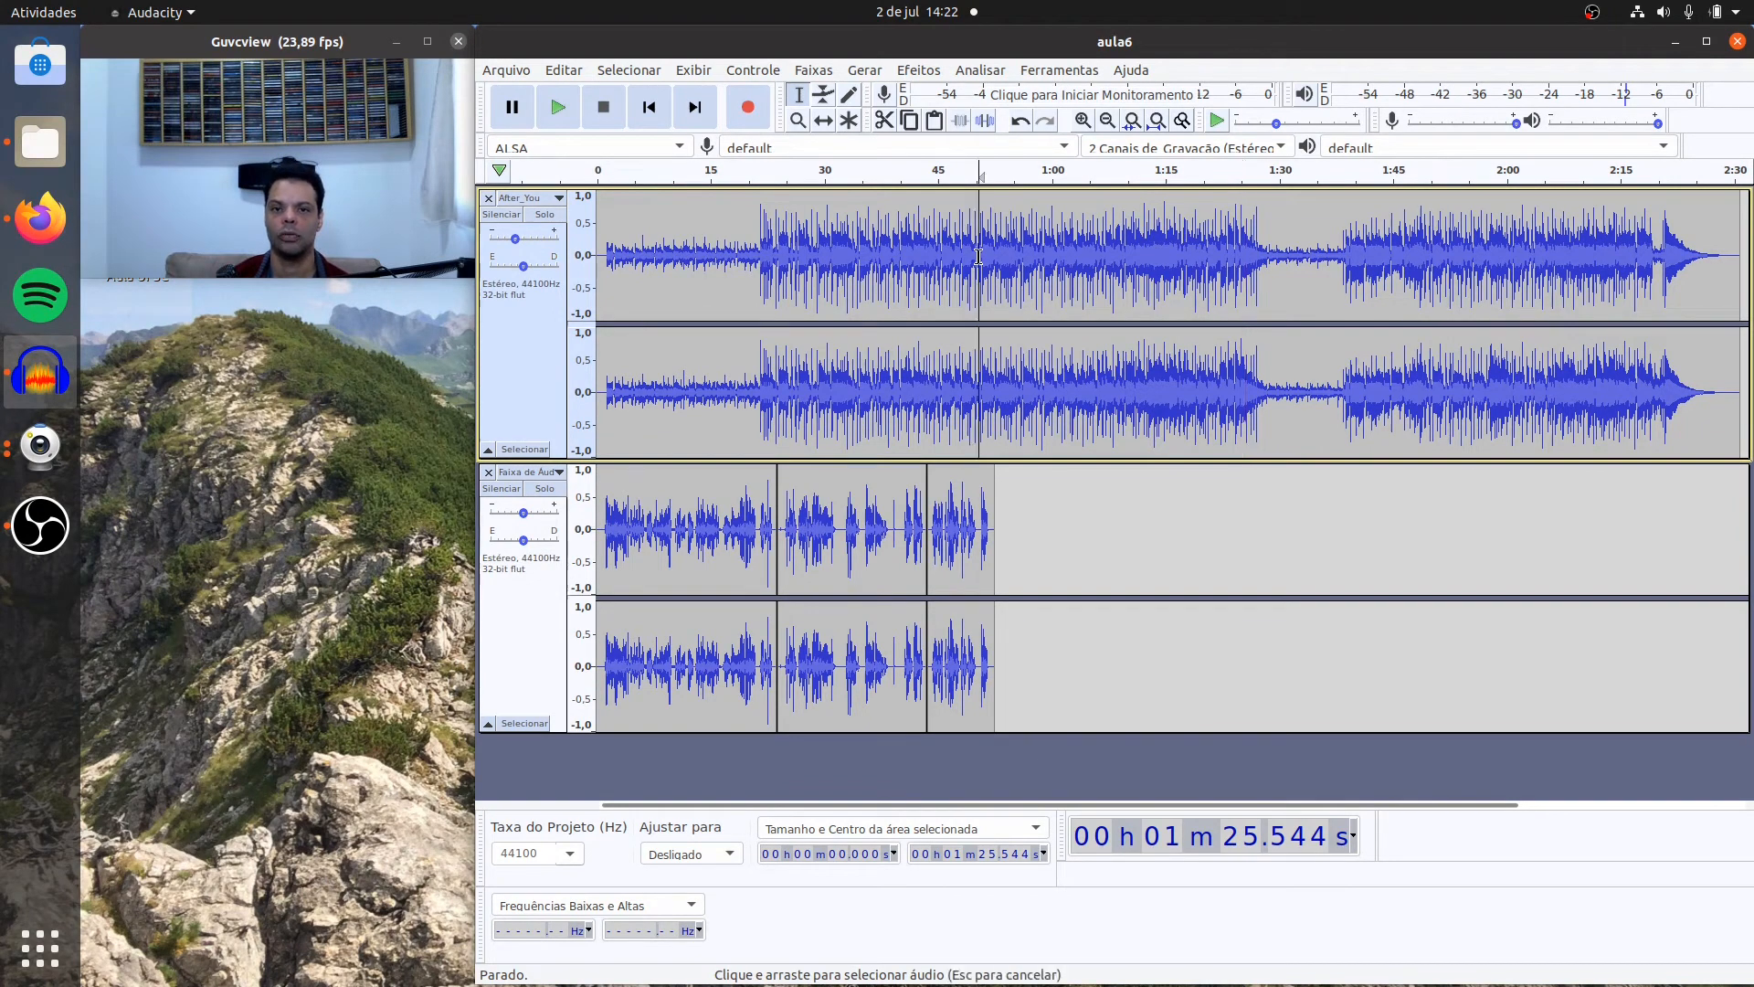
{"action": "left_click_drag", "start_coordinate": [978, 257], "coordinate": [1070, 274]}
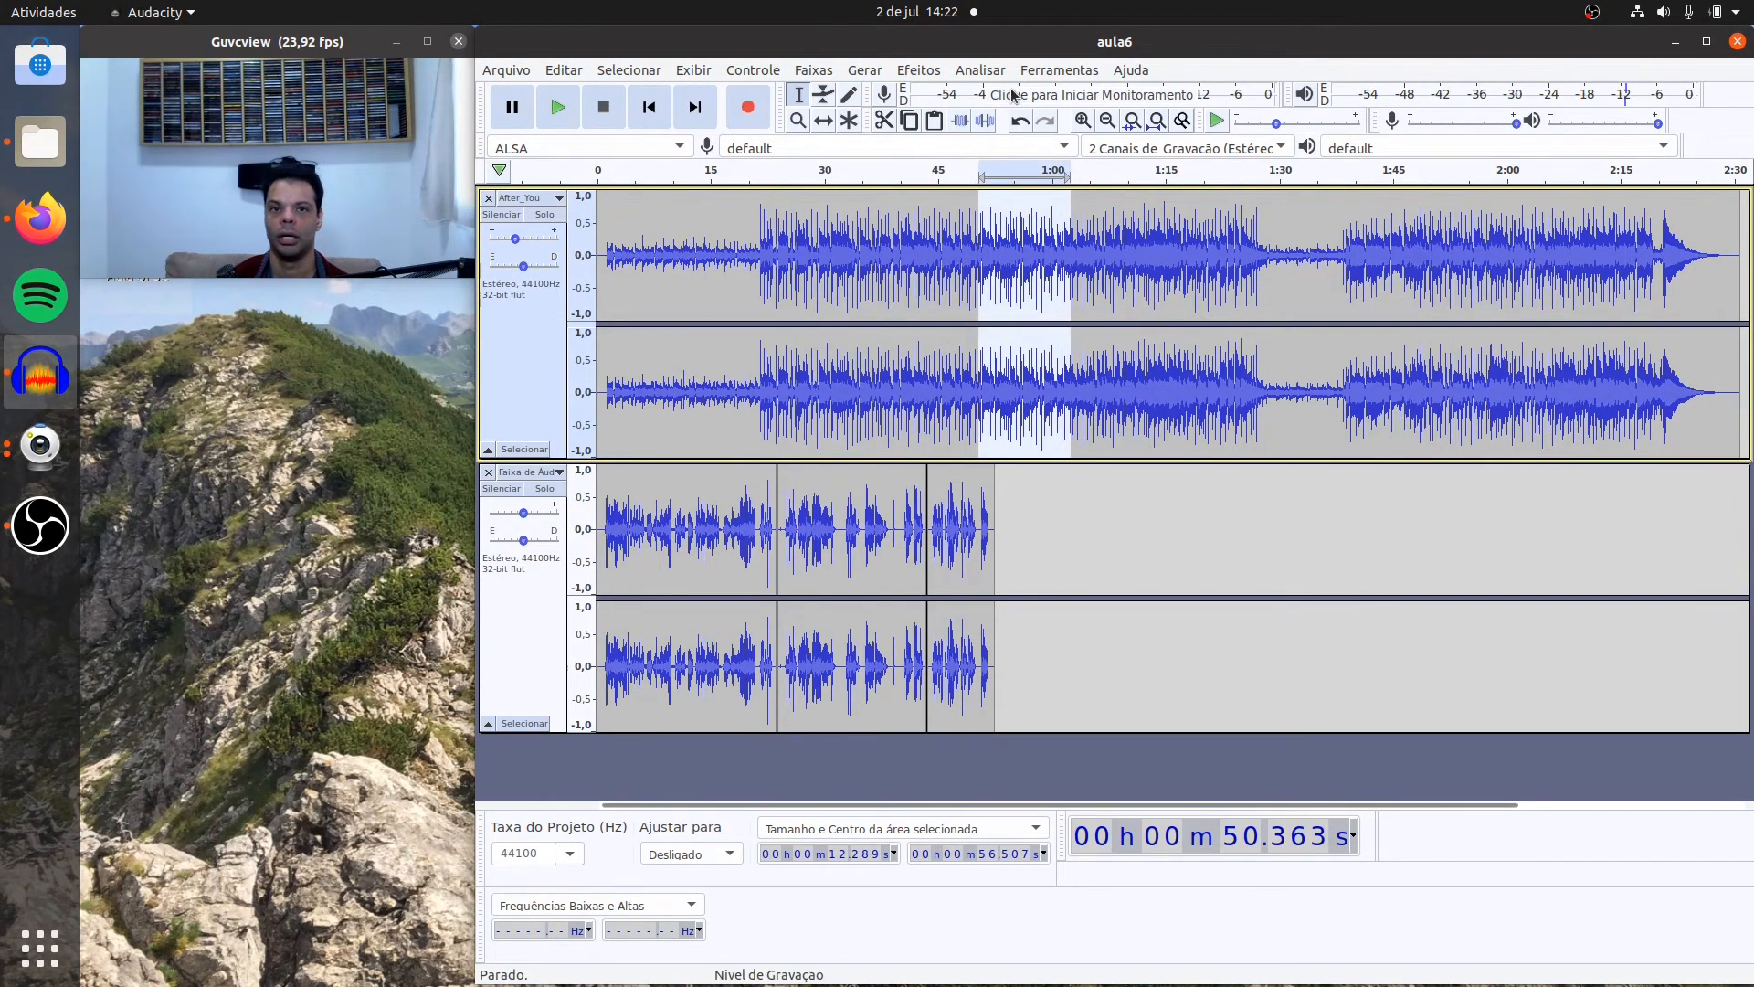
{"action": "left_click", "coordinate": [916, 71]}
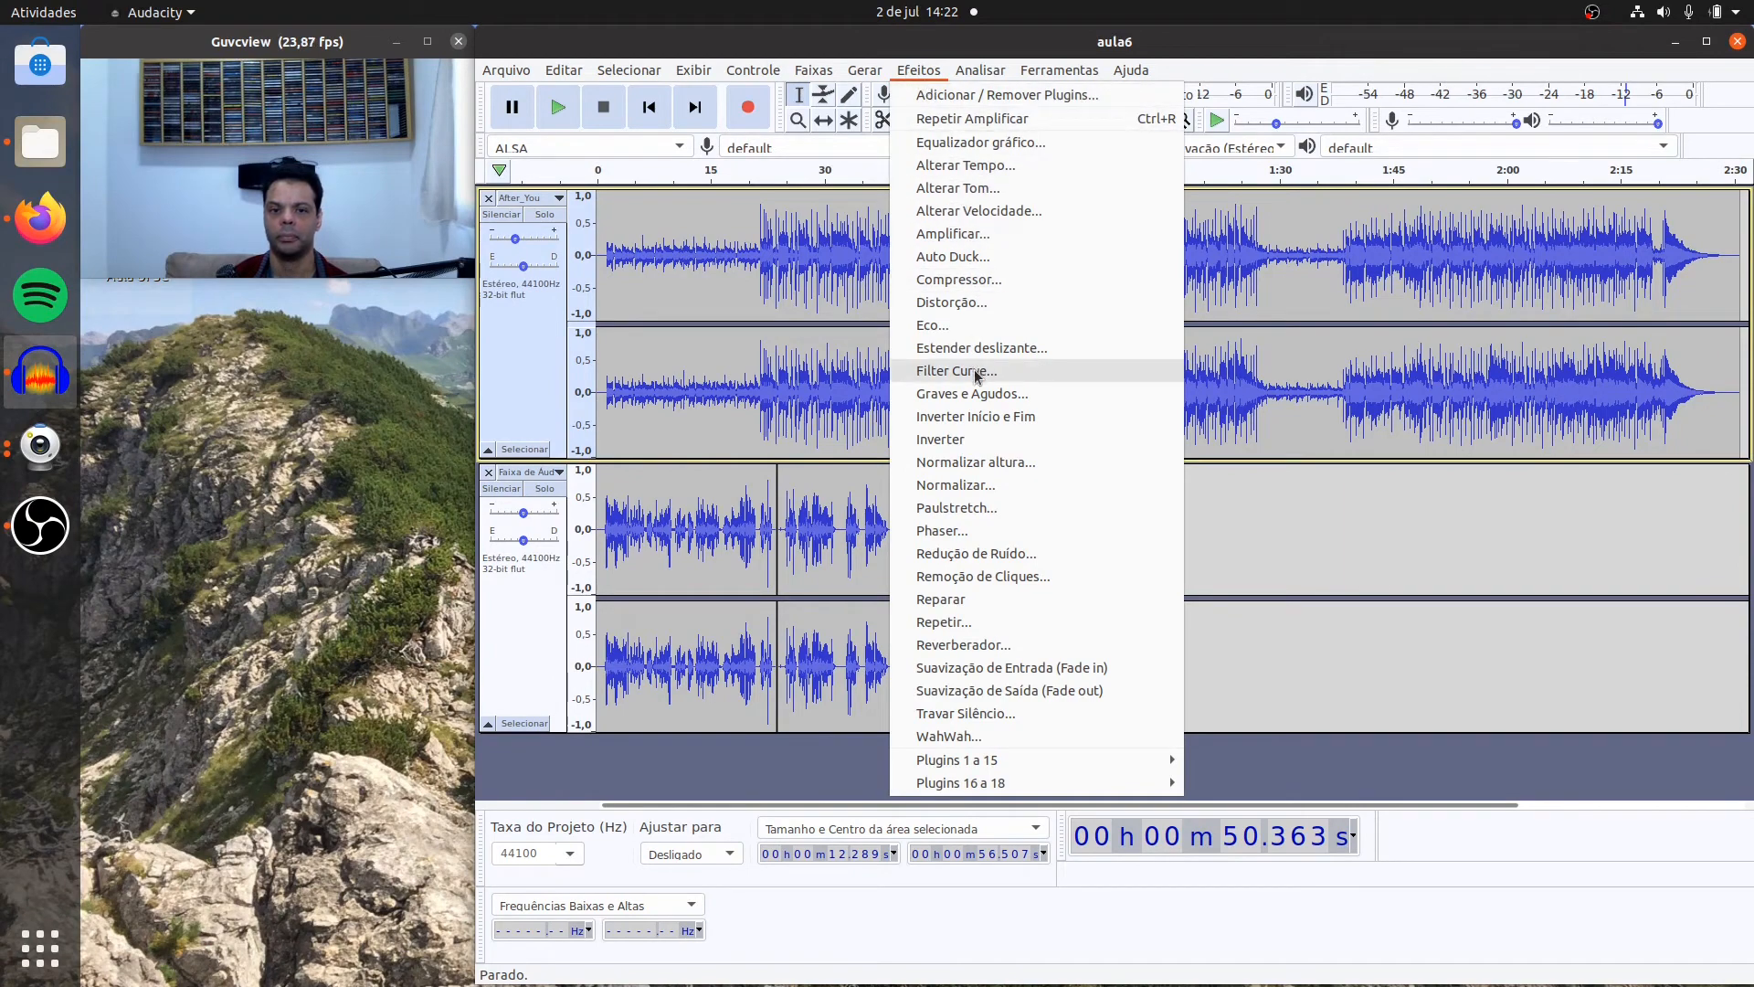
{"action": "left_click", "coordinate": [982, 577]}
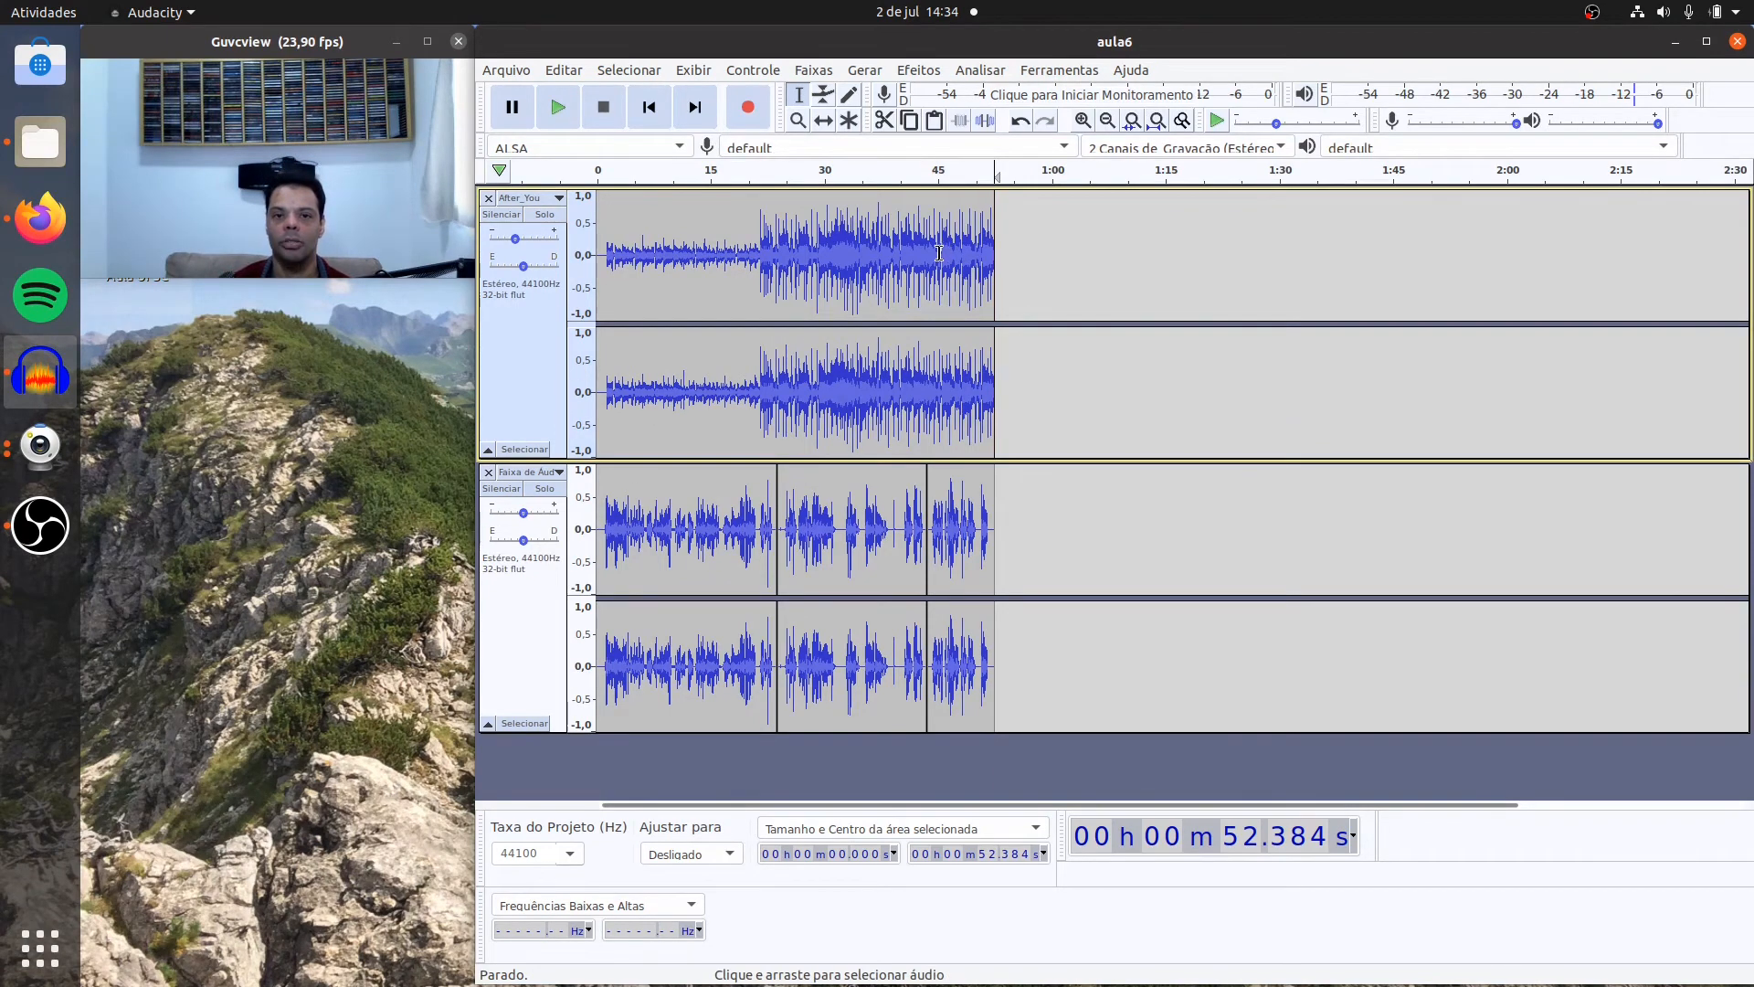
Step: Apply a fade-out to about the last 7.2 s of the After_You music track, starting near 45.2 s
{"action": "left_click_drag", "start_coordinate": [938, 253], "coordinate": [991, 253]}
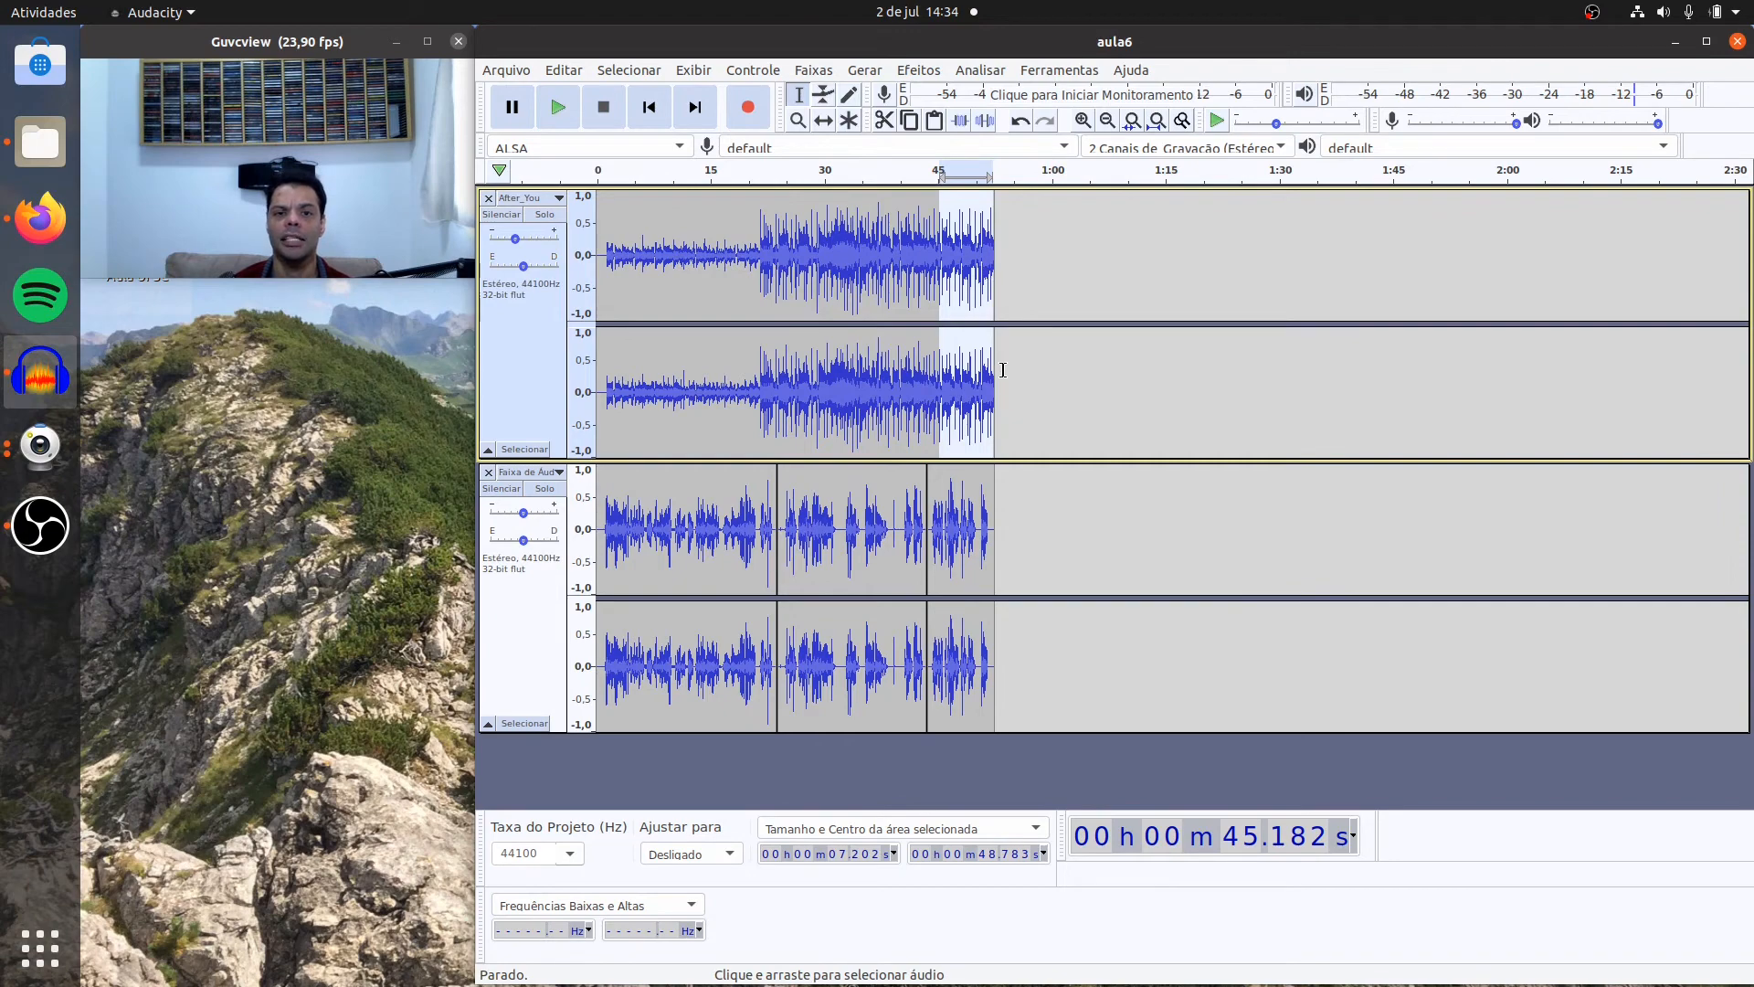
{"action": "left_click", "coordinate": [918, 70]}
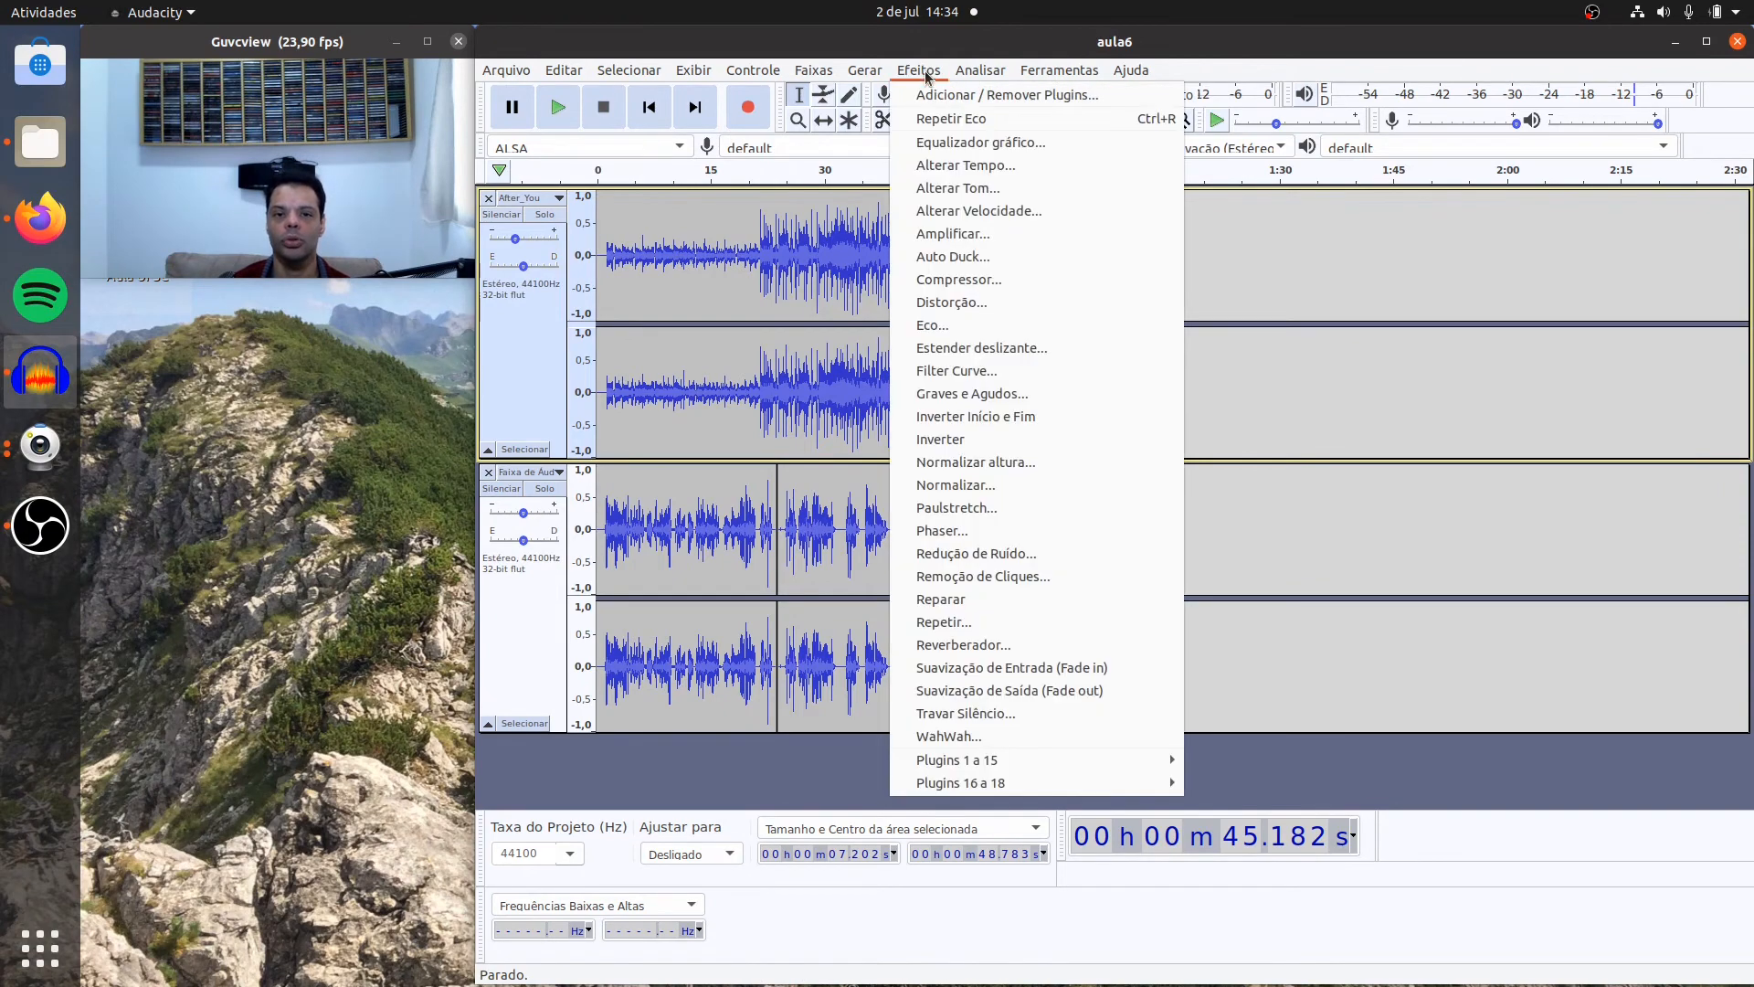
{"action": "left_click", "coordinate": [986, 691]}
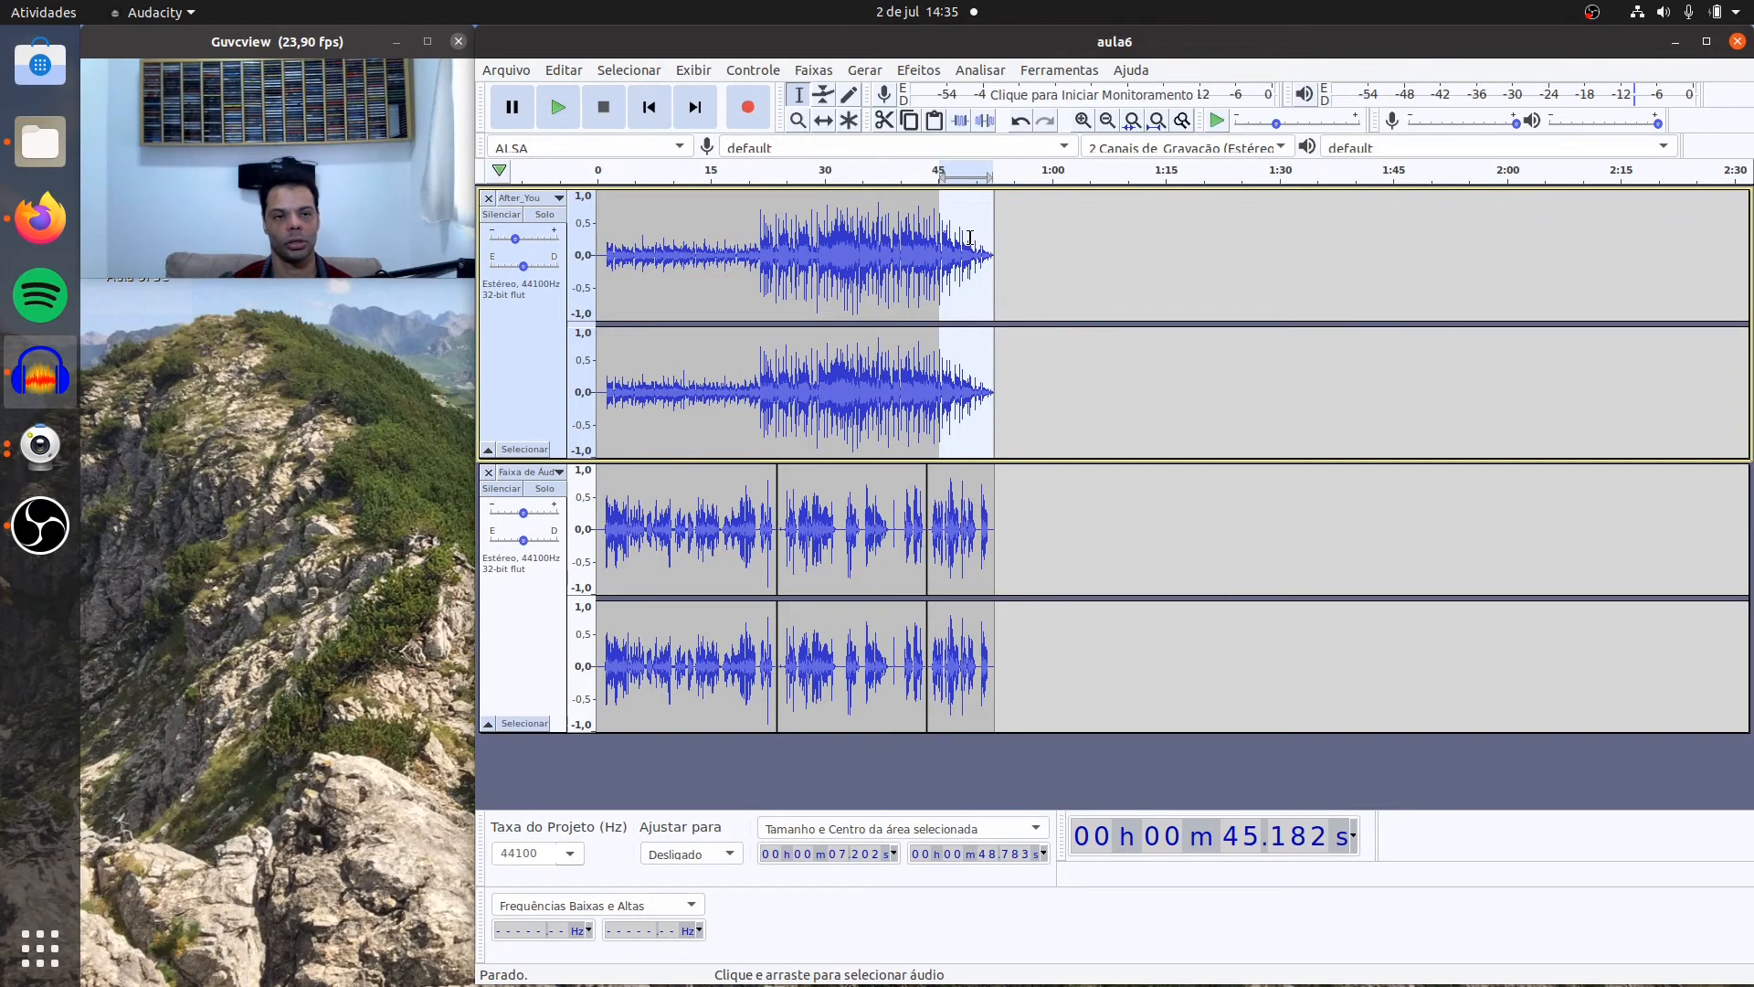
Step: Play the mix from about 43.5 s to check the music's fade-out at the end
{"action": "left_click", "coordinate": [926, 238]}
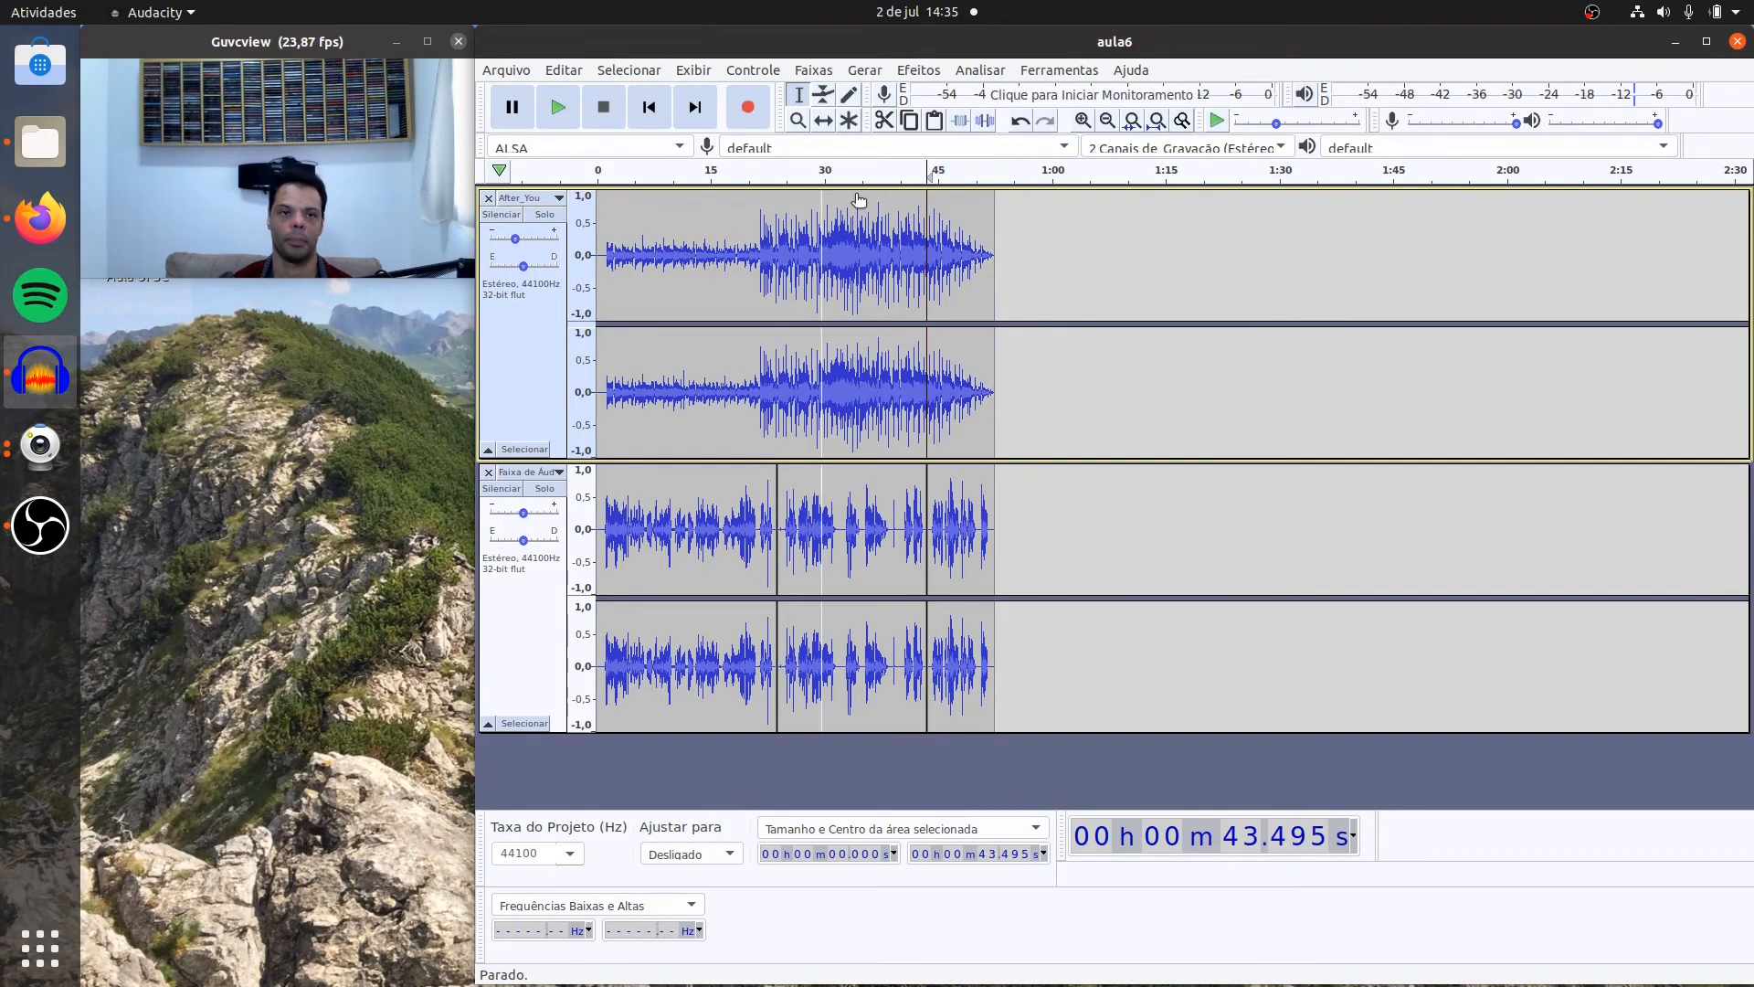
{"action": "left_click", "coordinate": [561, 111]}
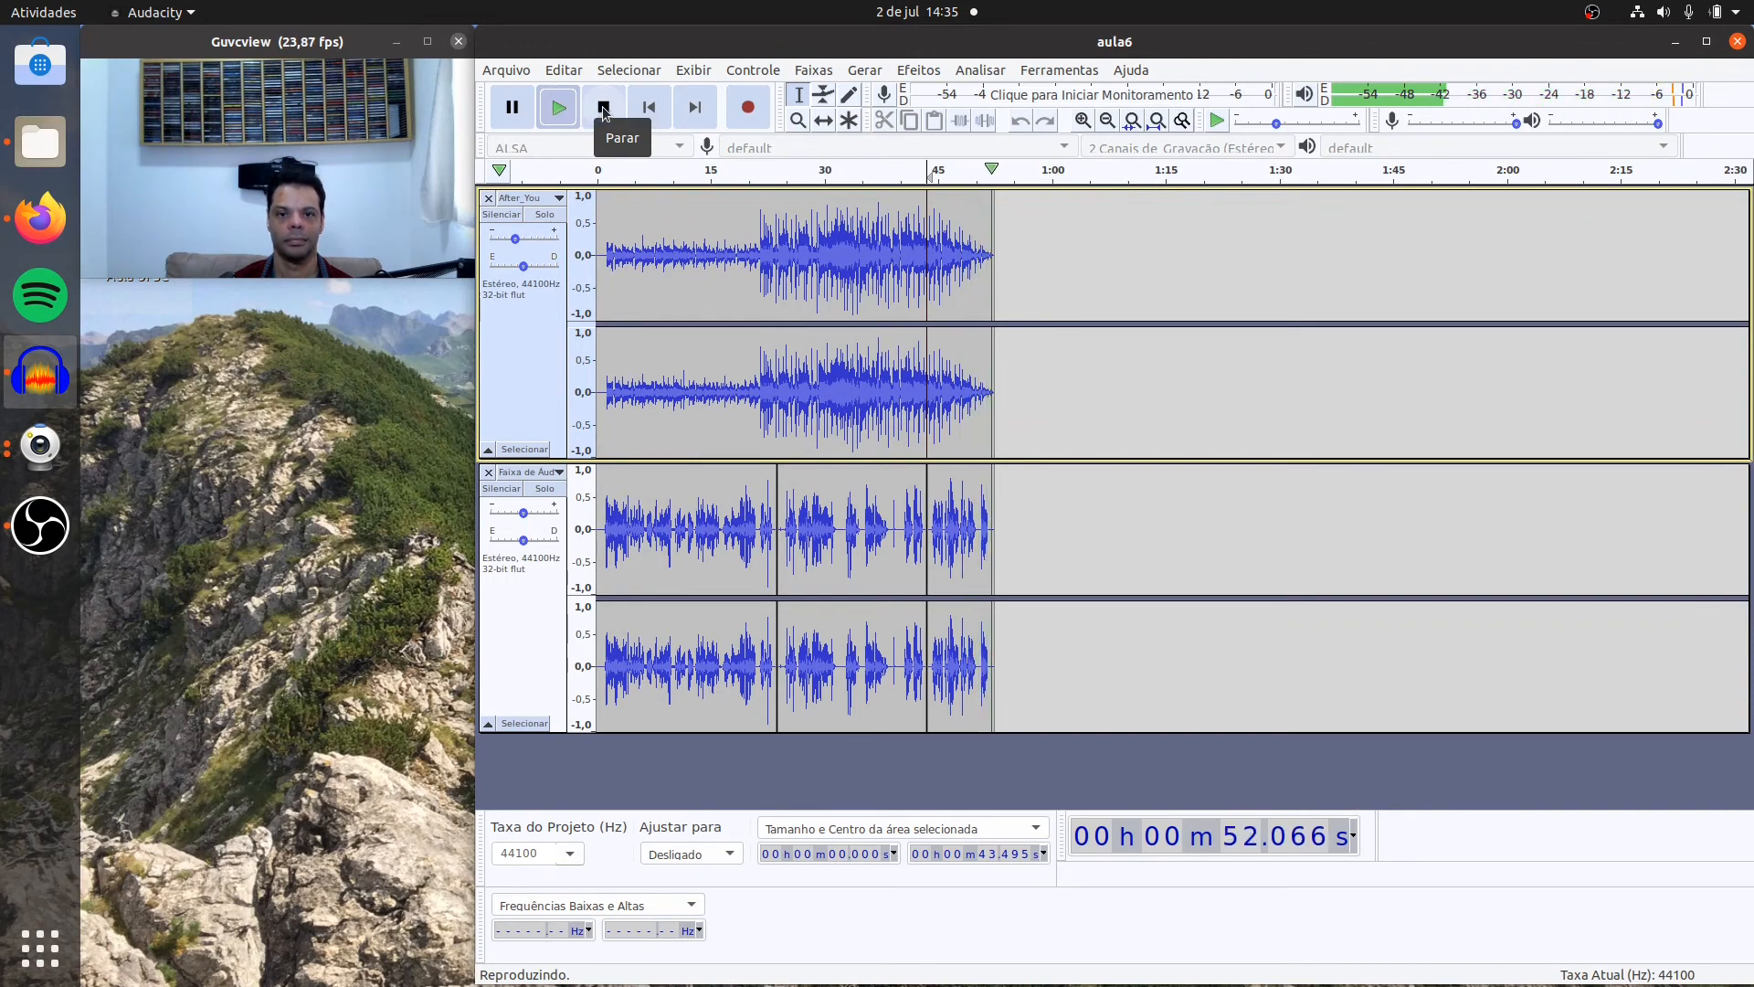
{"action": "left_click", "coordinate": [603, 108]}
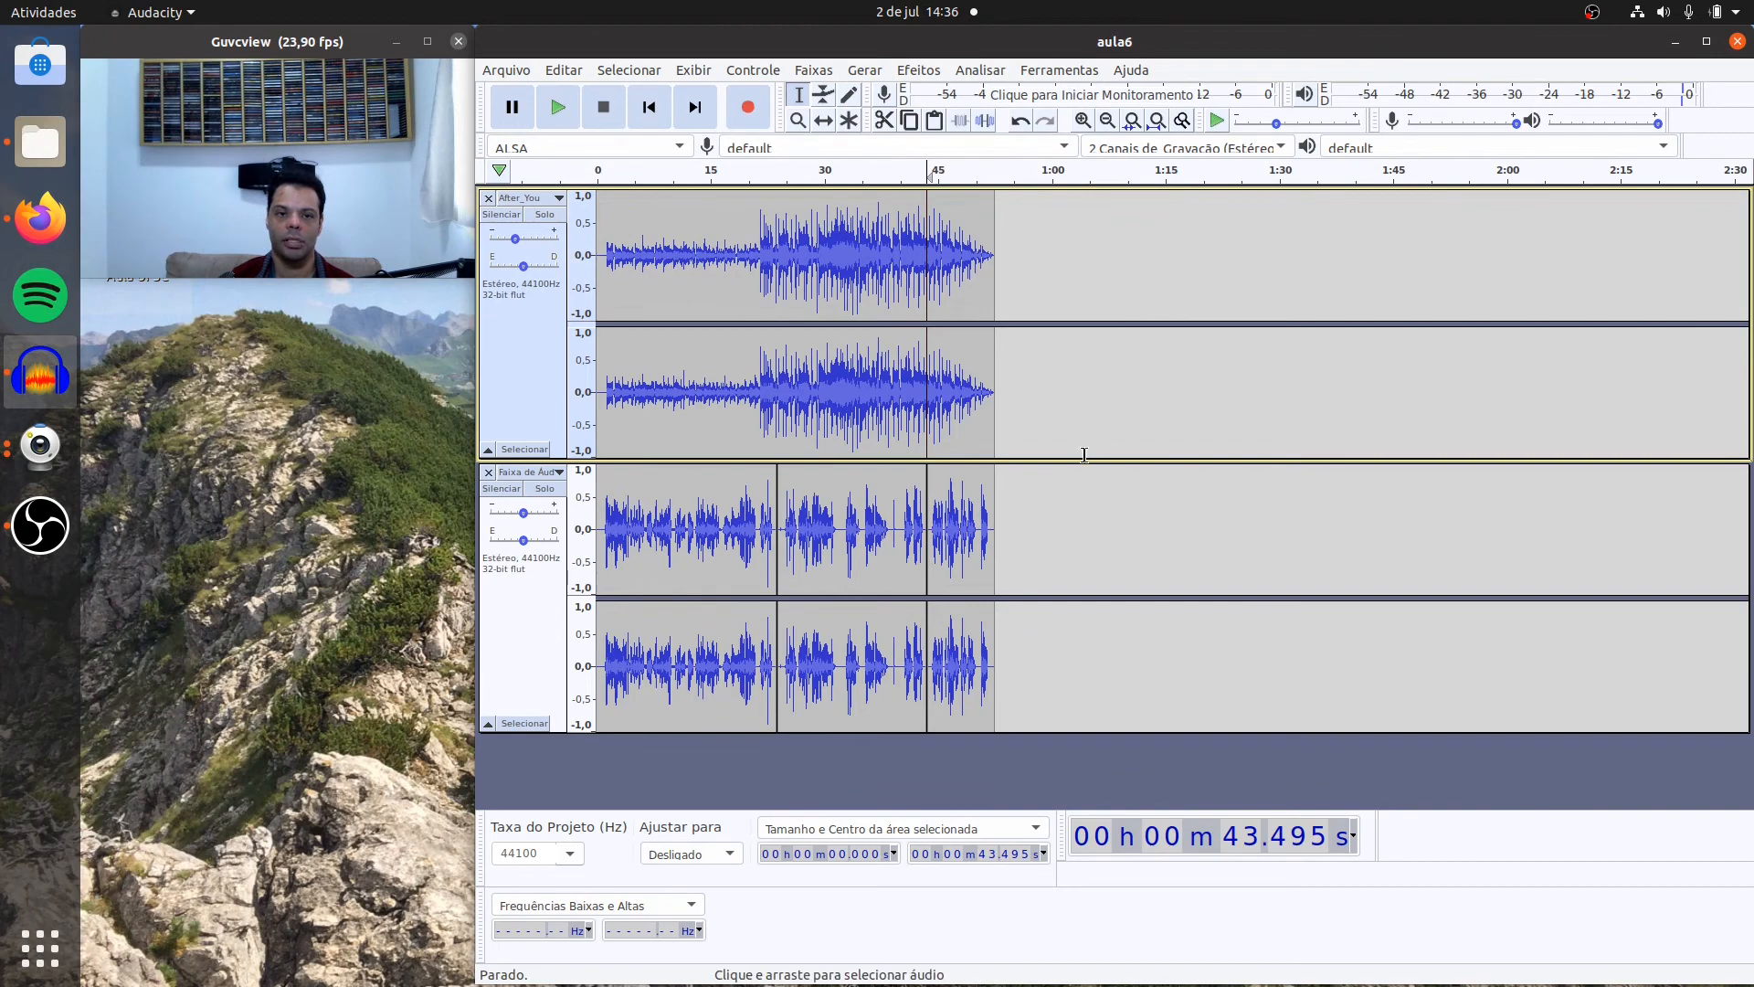
Step: Set up a WAV export of the project named final.wav in the aula6 folder with Signed 32-bit PCM encoding
{"action": "left_click", "coordinate": [507, 71]}
{"action": "mouse_move", "coordinate": [551, 212]}
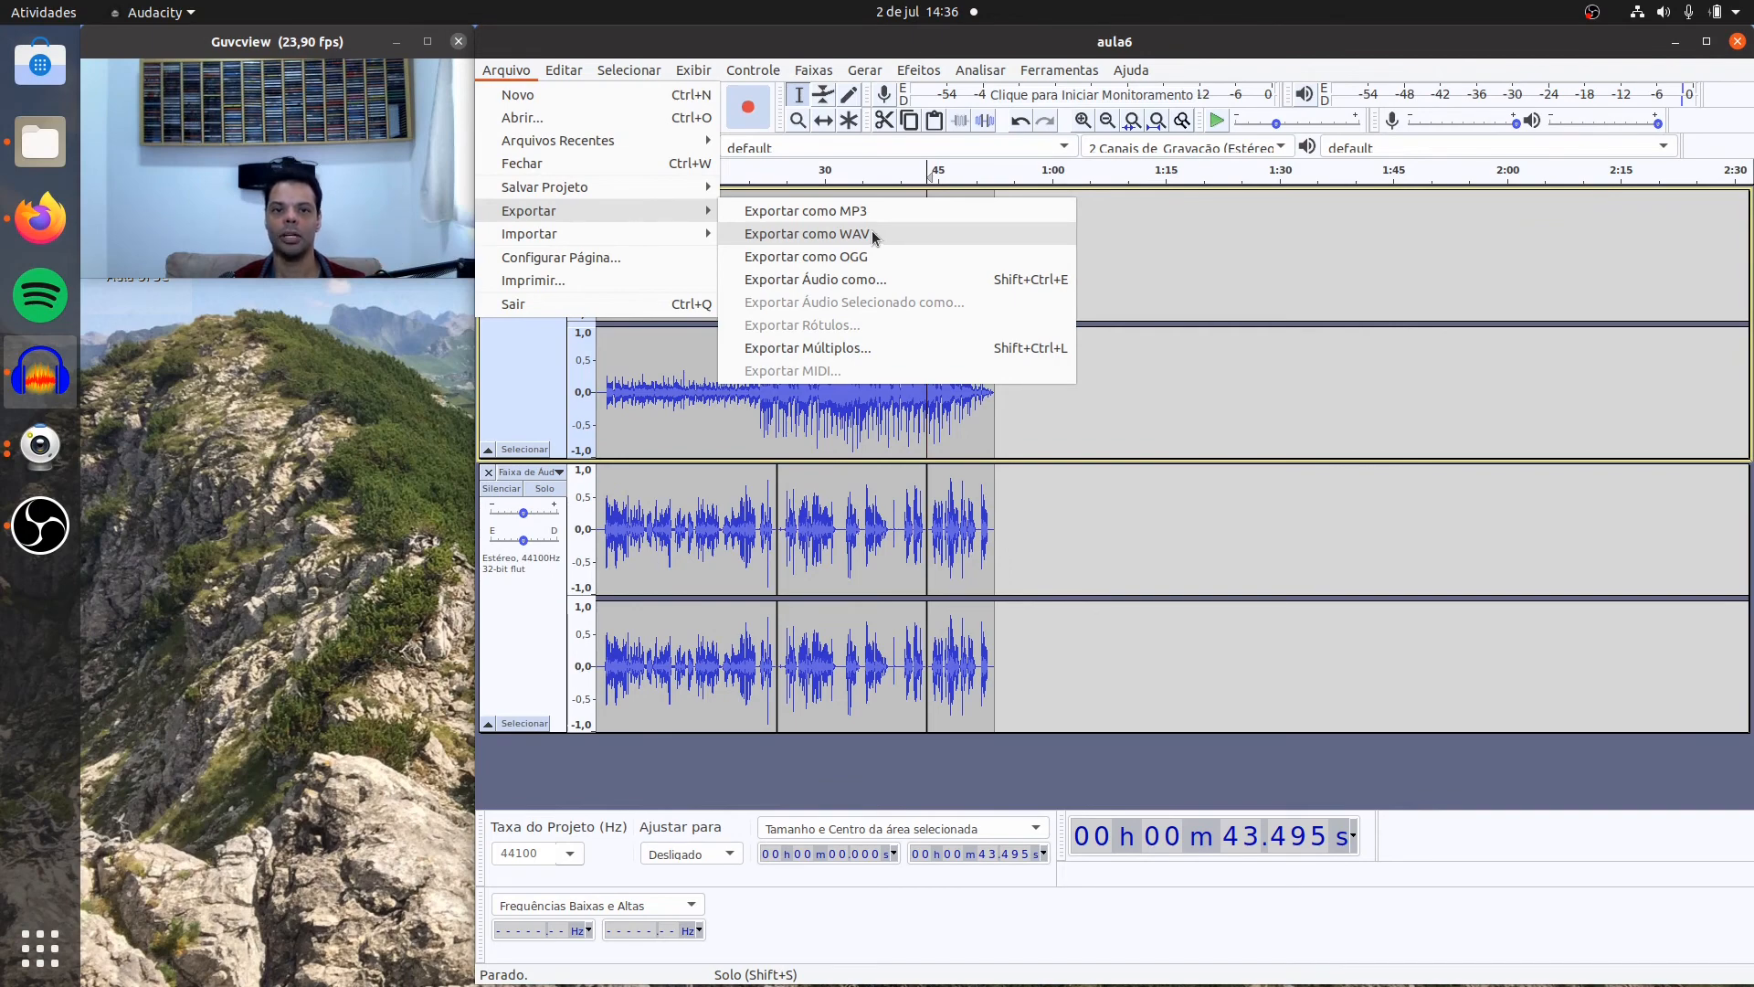
{"action": "left_click", "coordinate": [872, 236]}
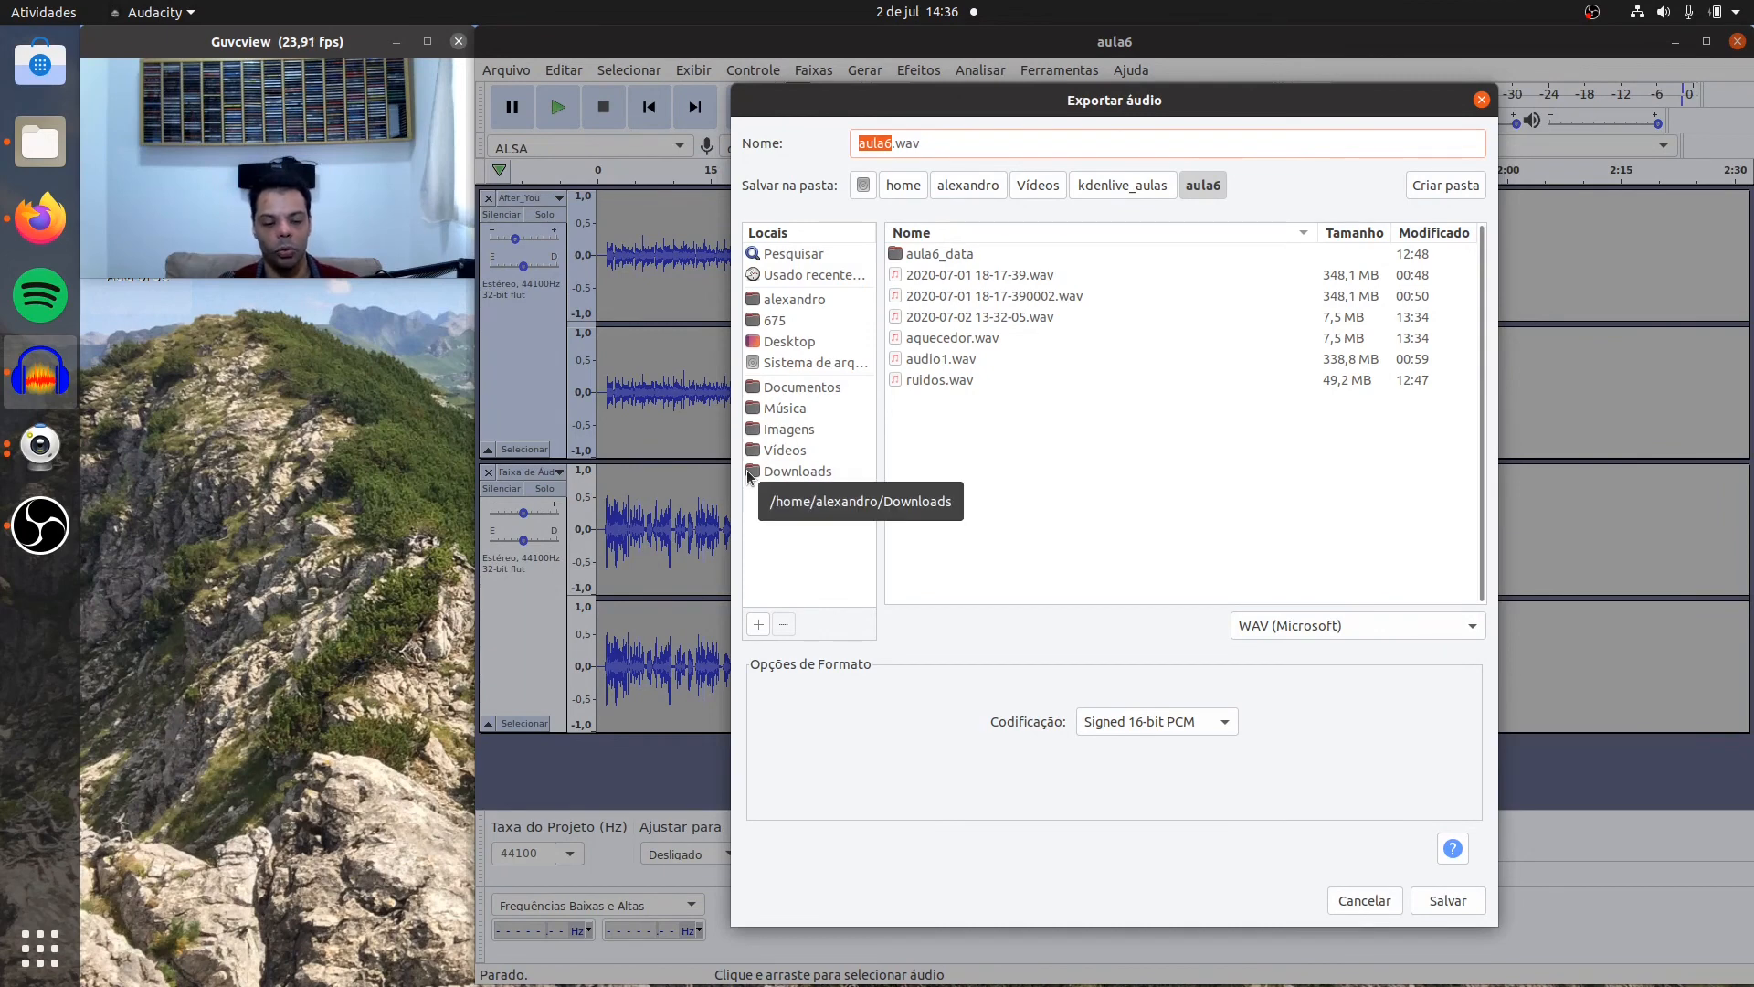
{"action": "type", "text": "final"}
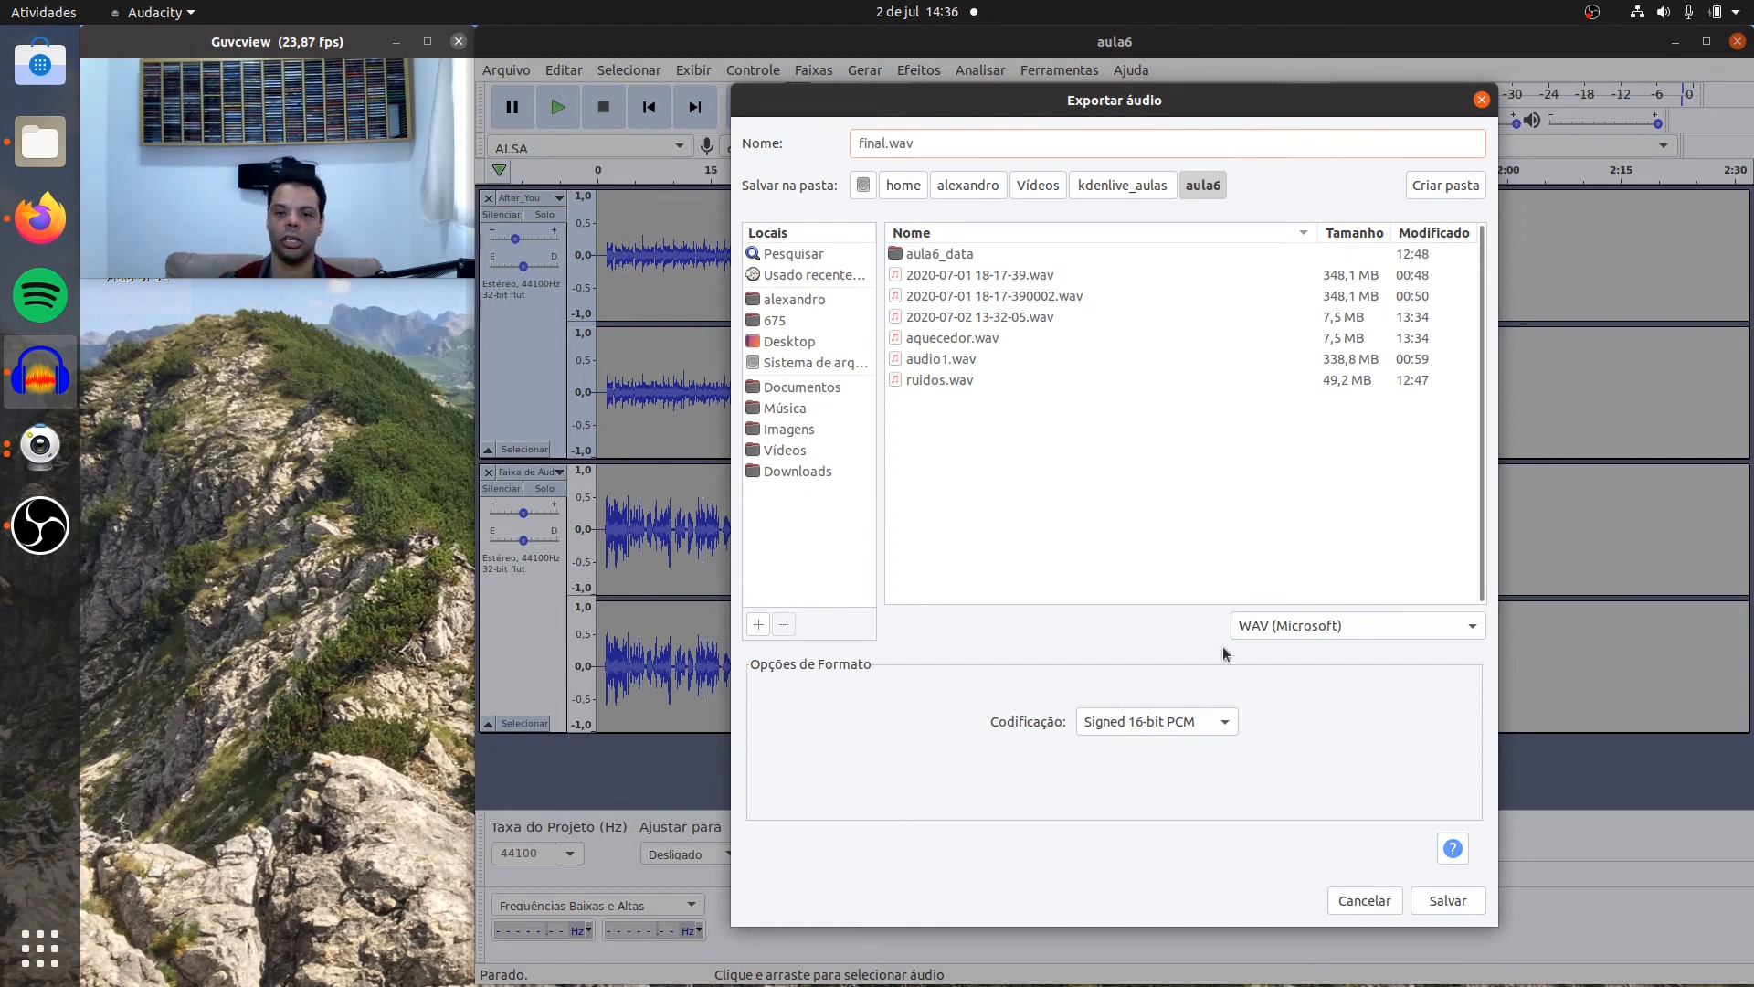
{"action": "left_click", "coordinate": [1214, 722]}
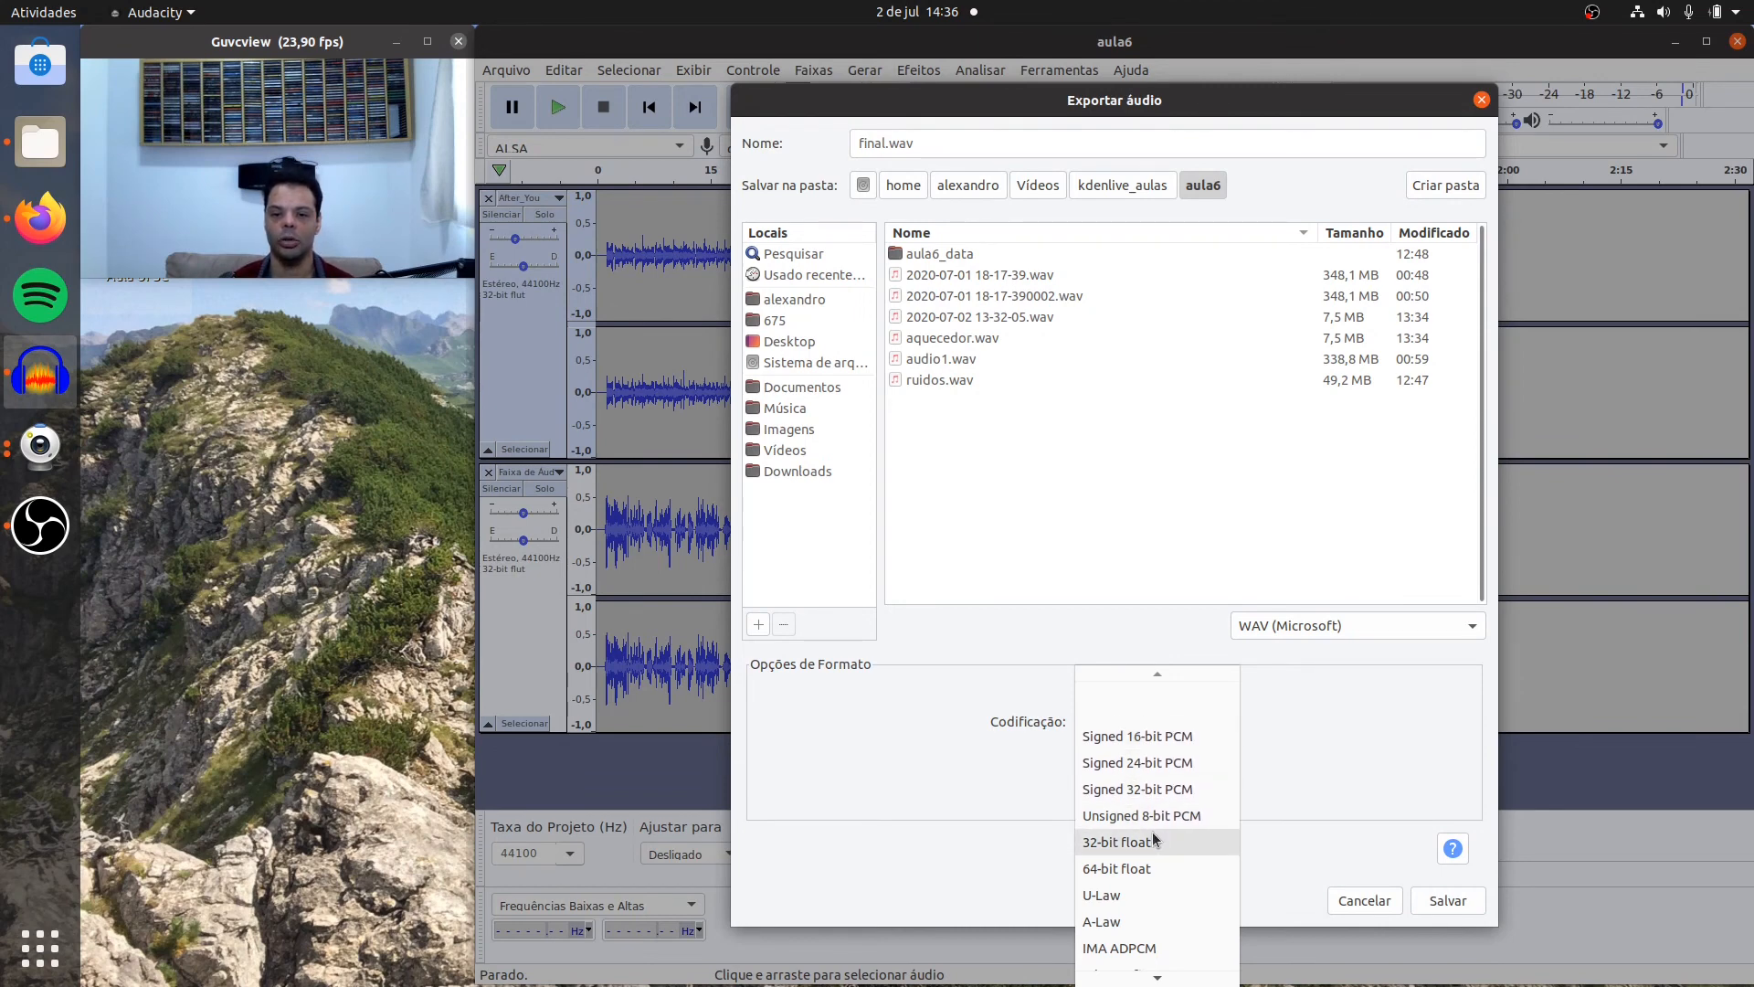
{"action": "scroll", "coordinate": [1153, 839], "scroll_direction": "down", "scroll_amount": 2}
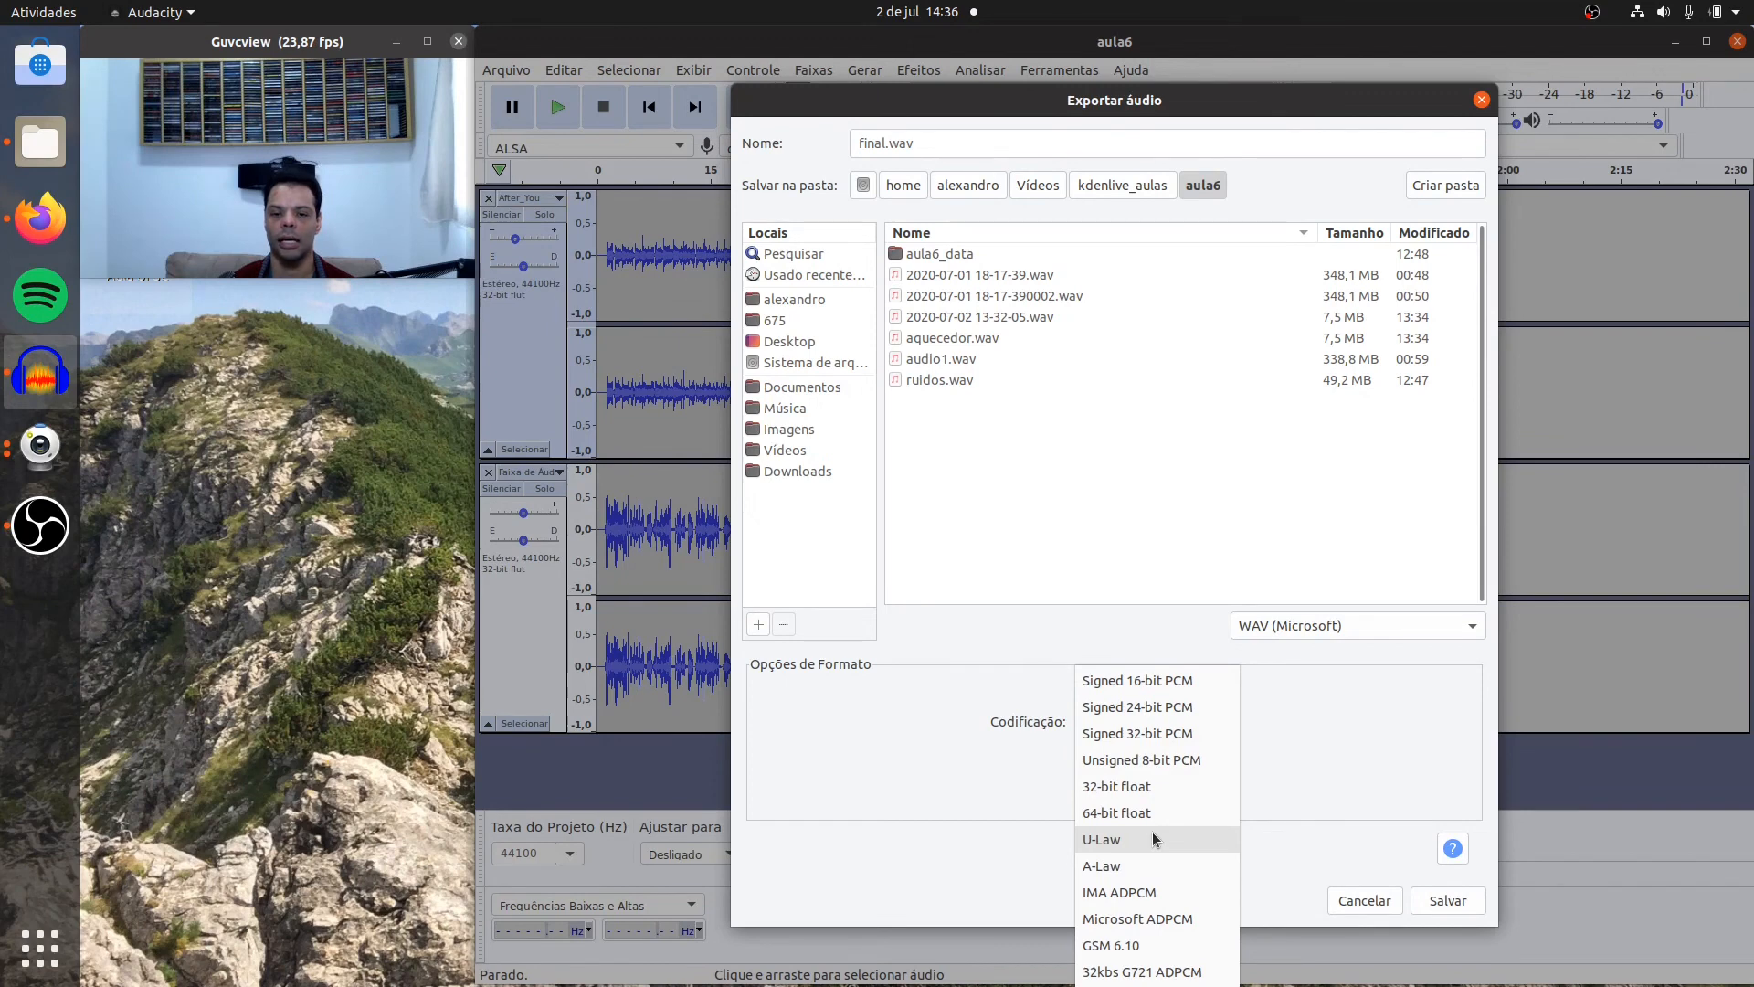
{"action": "left_click", "coordinate": [1188, 735]}
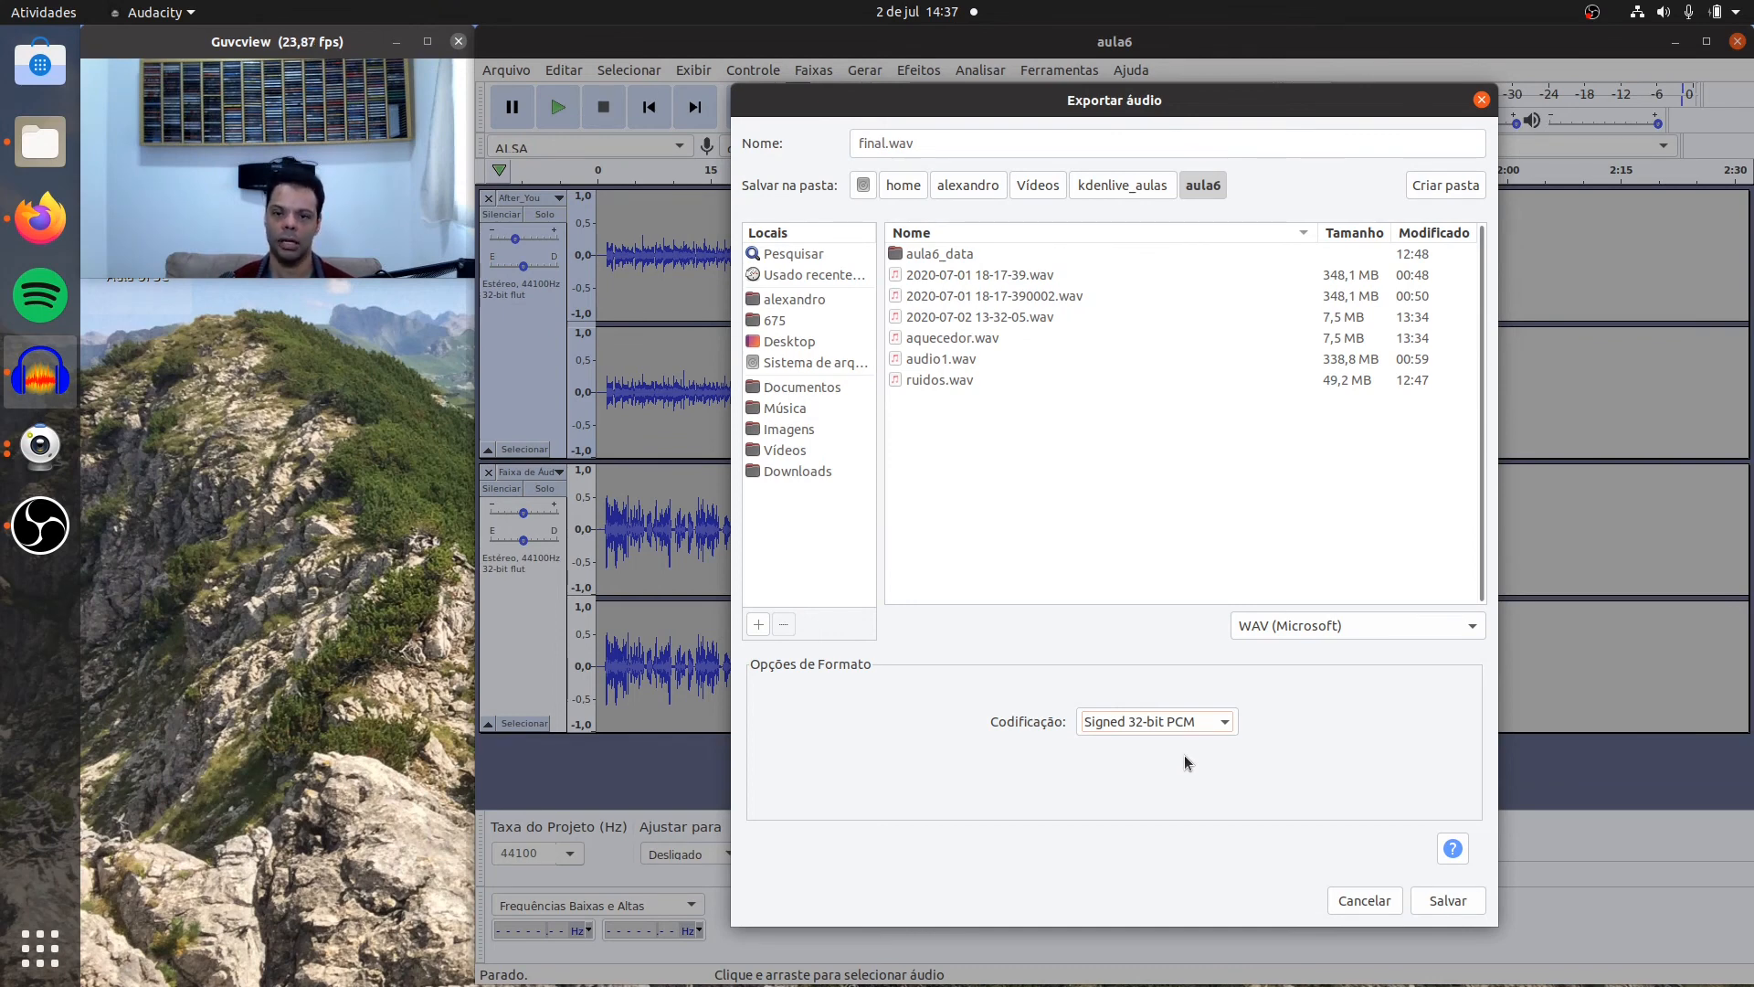
Step: Save the exported file, accepting the mixdown to two stereo channels and leaving the metadata tags as they are
{"action": "left_click", "coordinate": [1449, 900]}
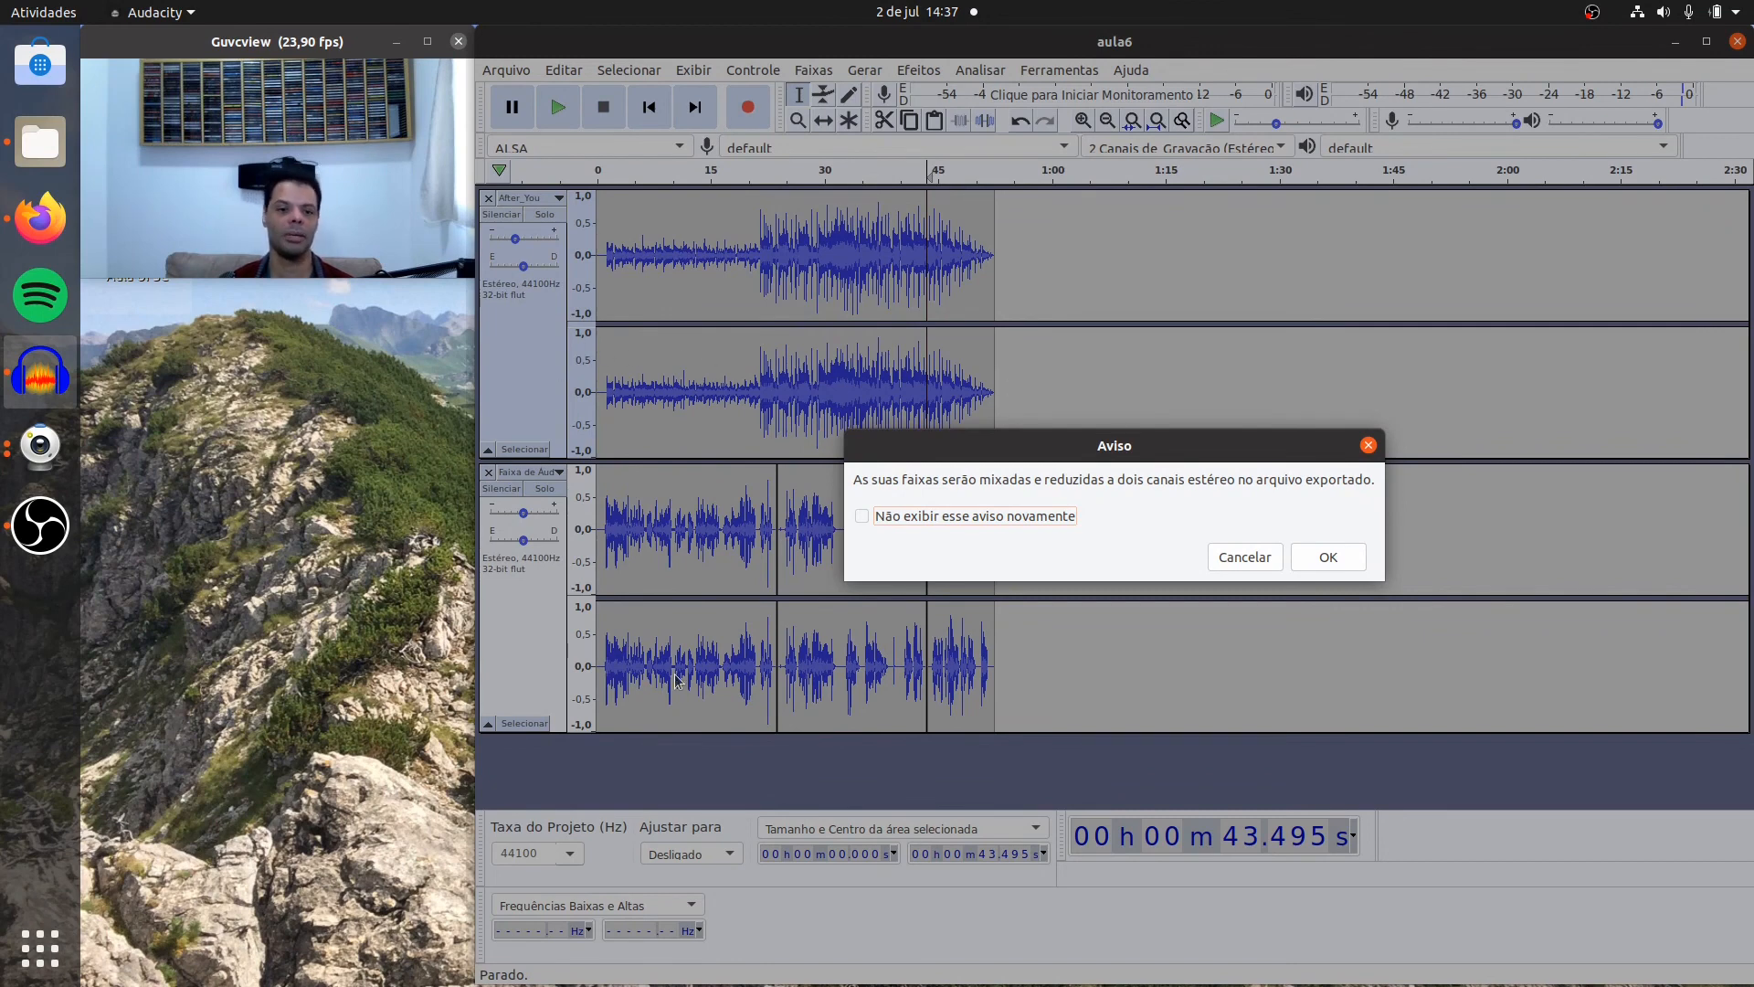
{"action": "left_click", "coordinate": [1327, 557]}
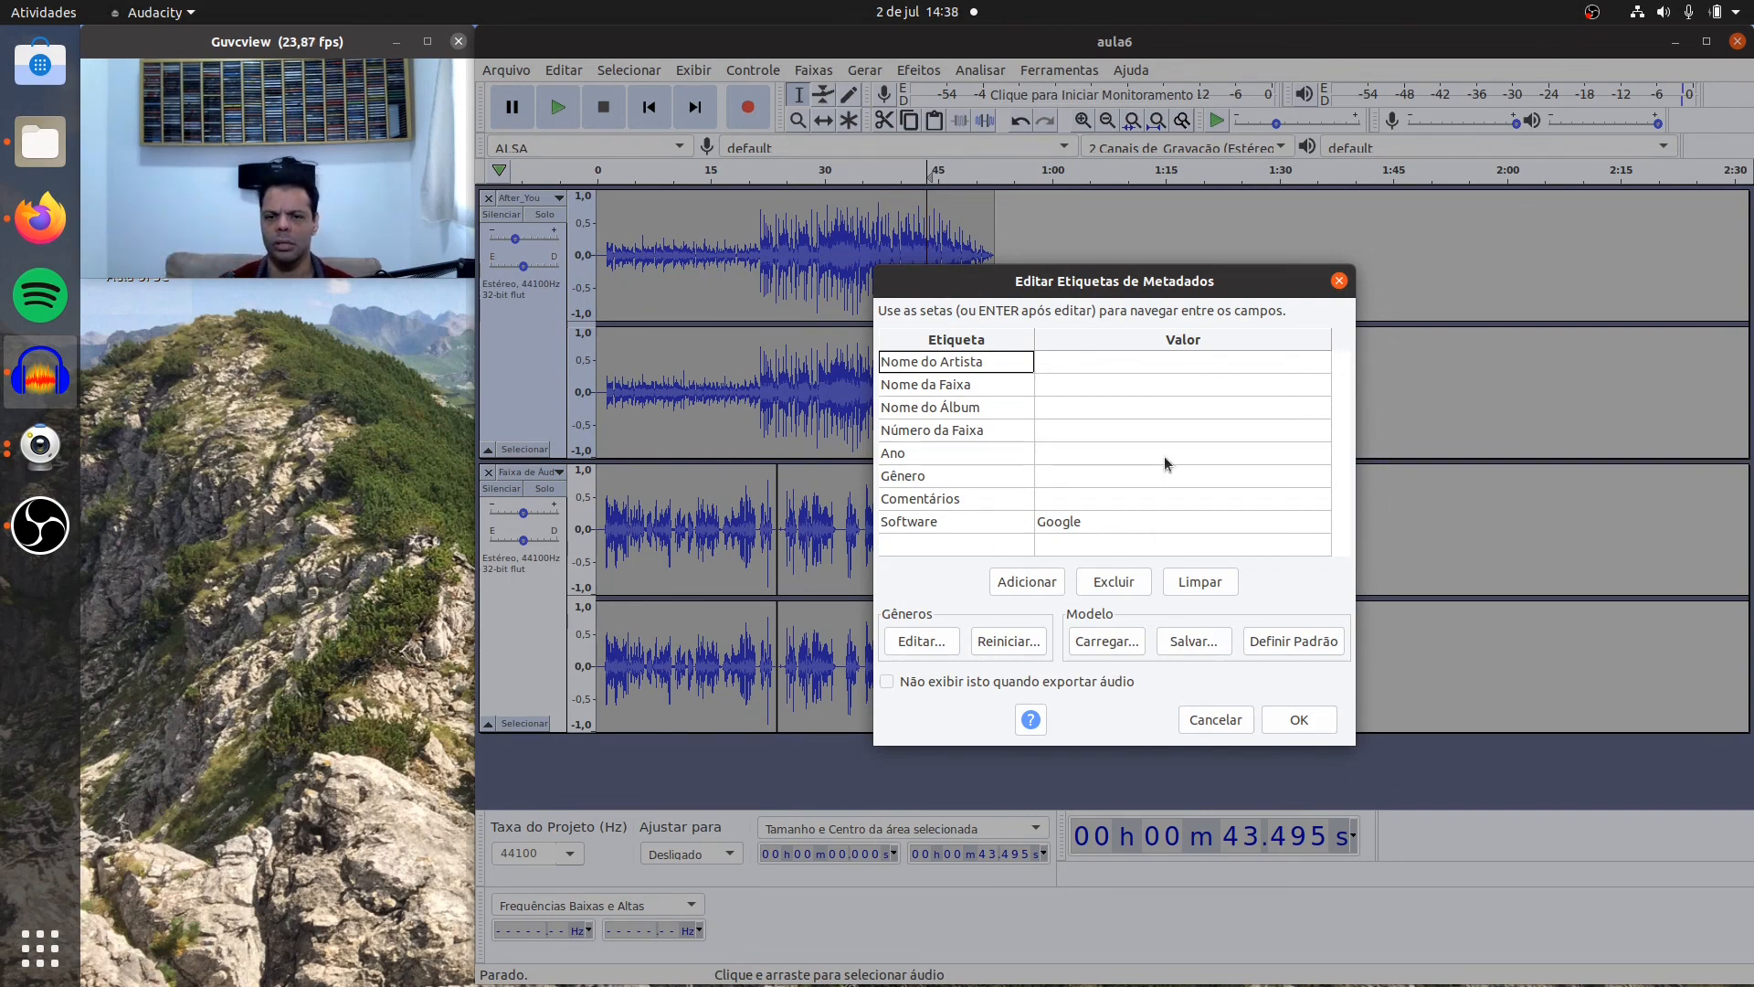
{"action": "left_click", "coordinate": [1306, 721]}
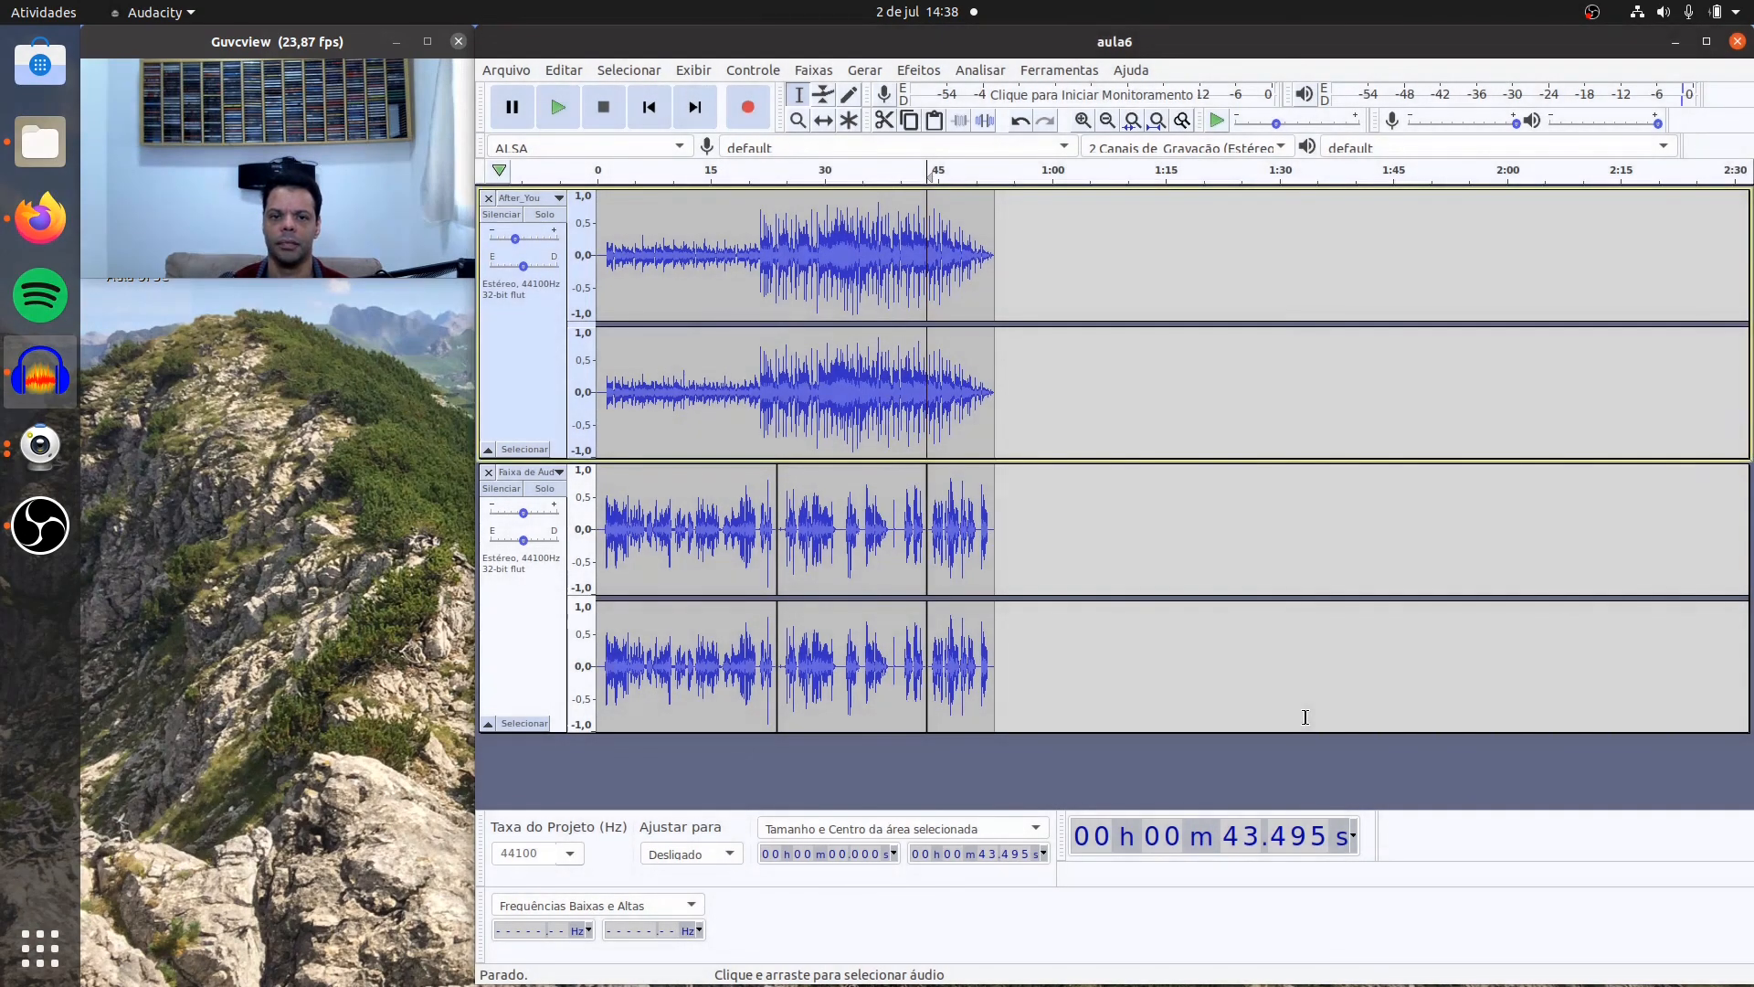